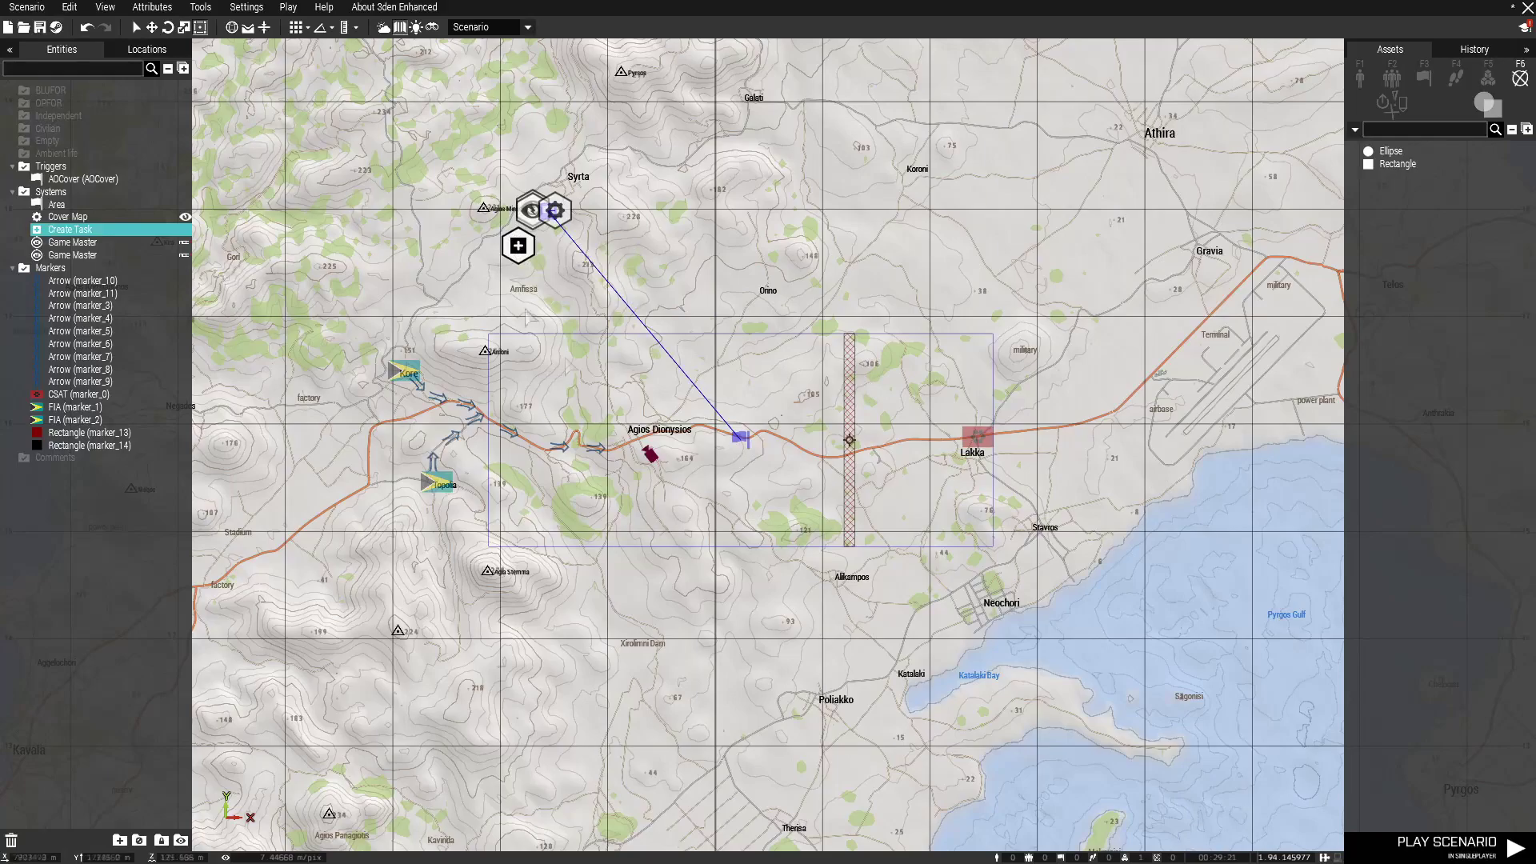
# - Move the Create Task module from south of Syrta onto the main road just east of the church in Agios Dionysios
pyautogui.scroll(5, 519, 200)
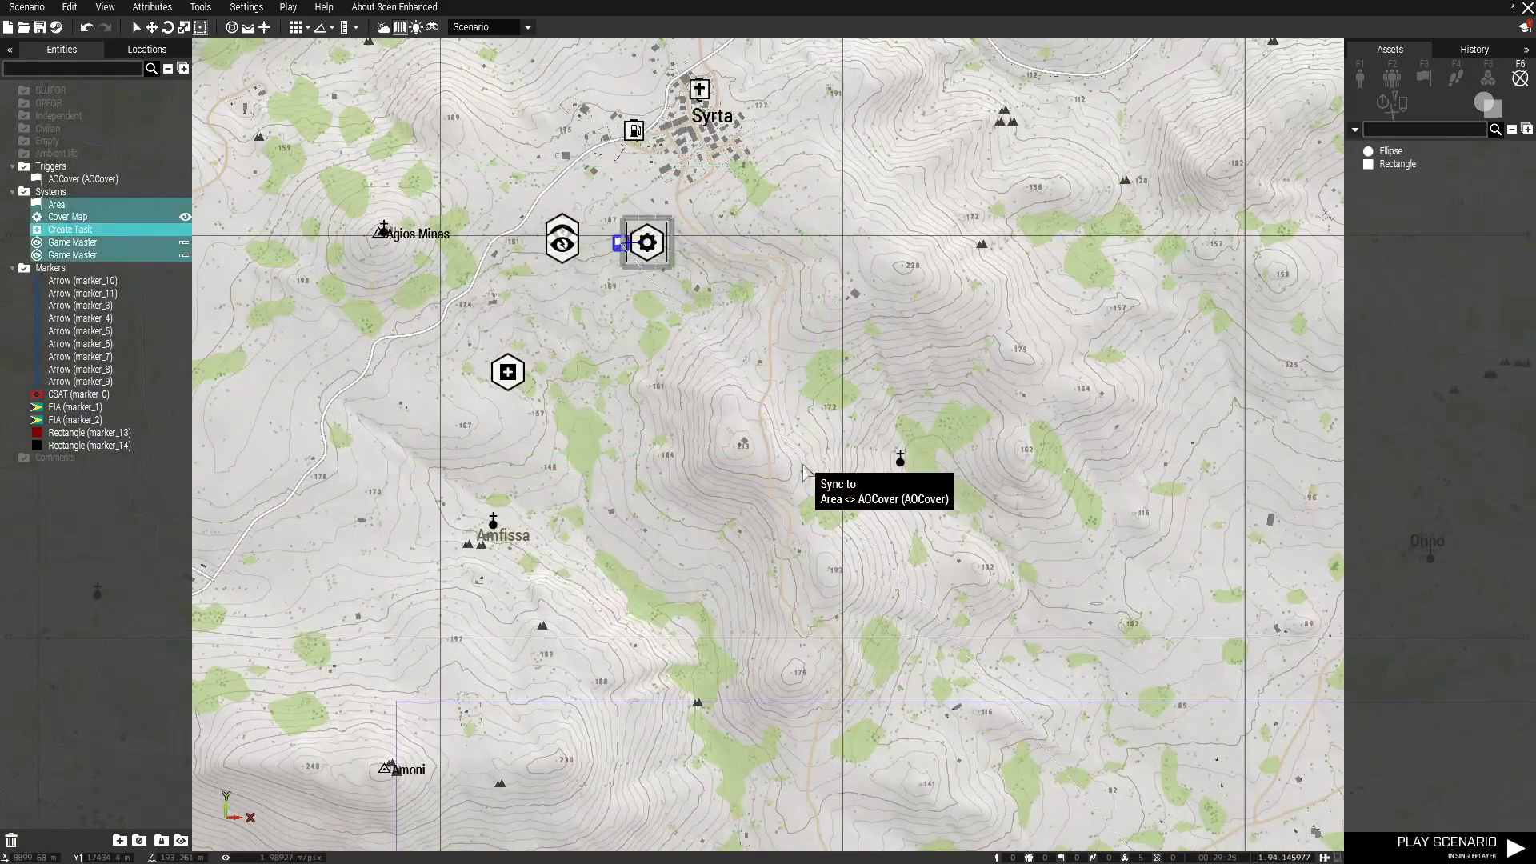
pyautogui.click(804, 472)
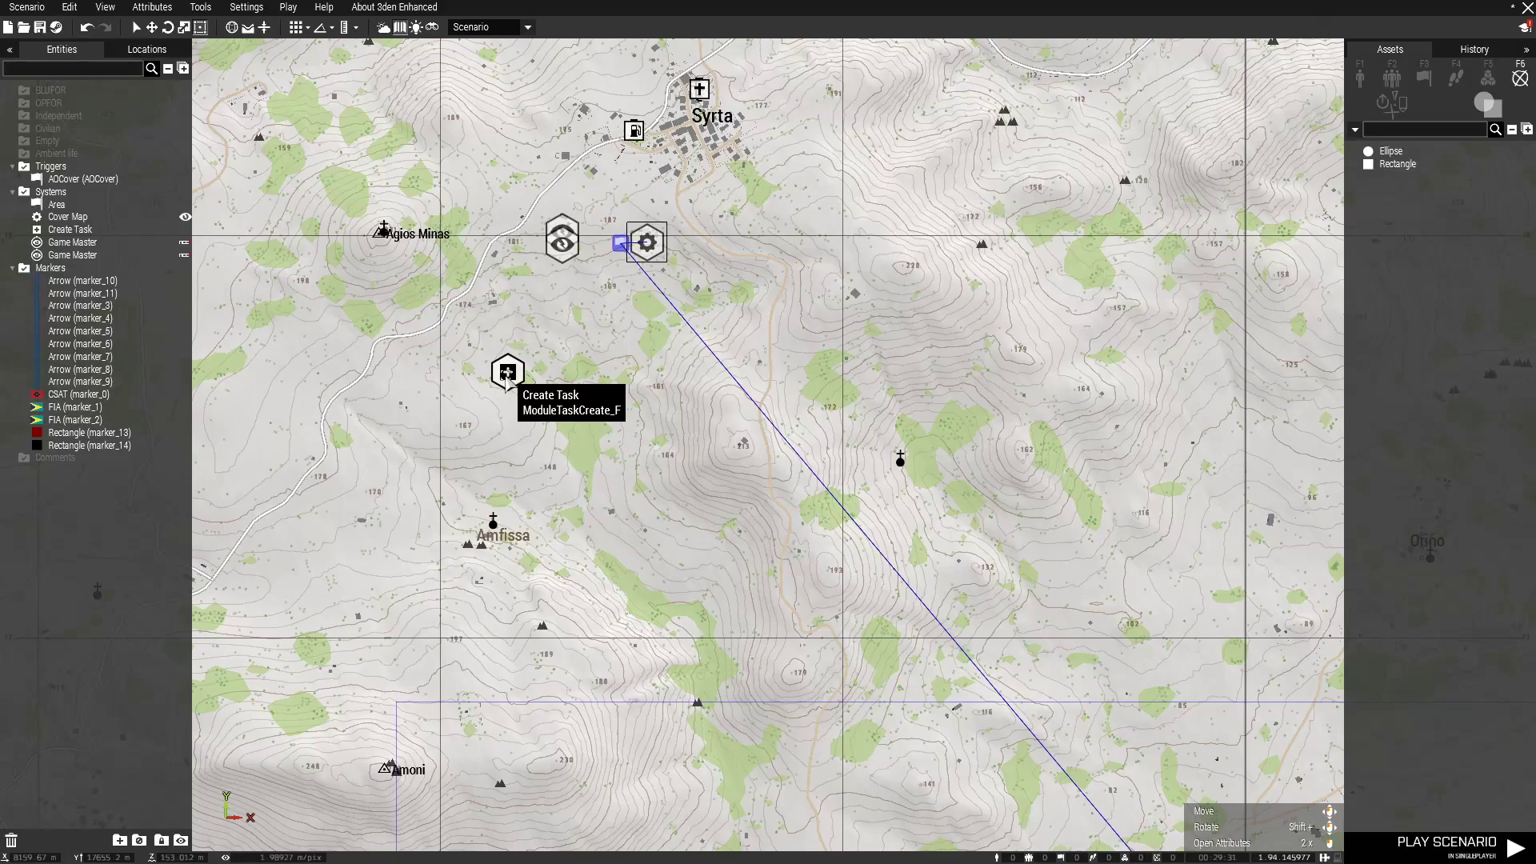
pyautogui.scroll(-5, 507, 377)
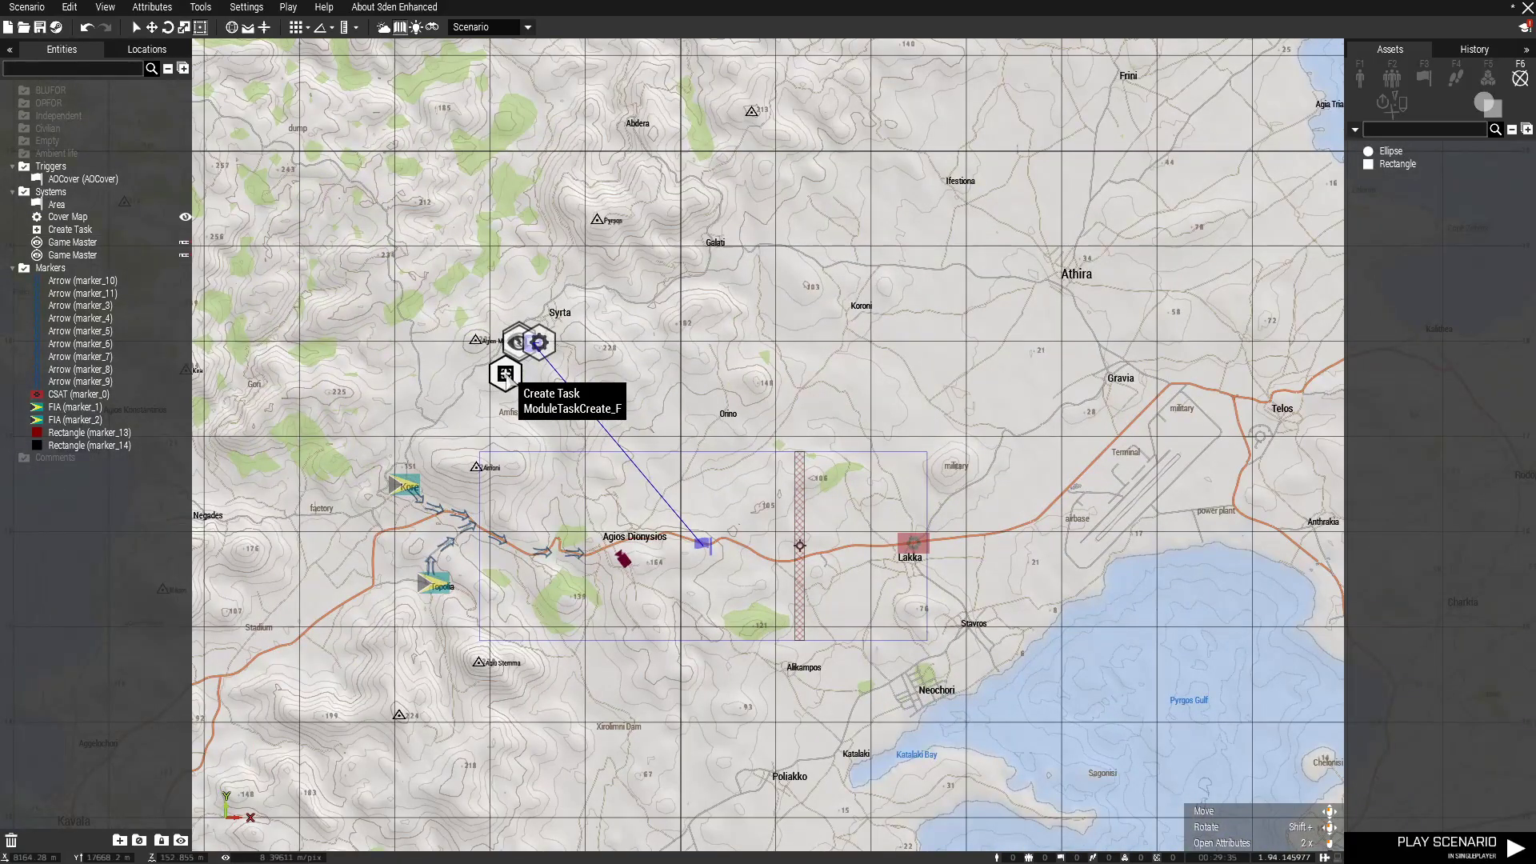
pyautogui.moveTo(508, 373); pyautogui.dragTo(632, 481)
pyautogui.scroll(10, 641, 551)
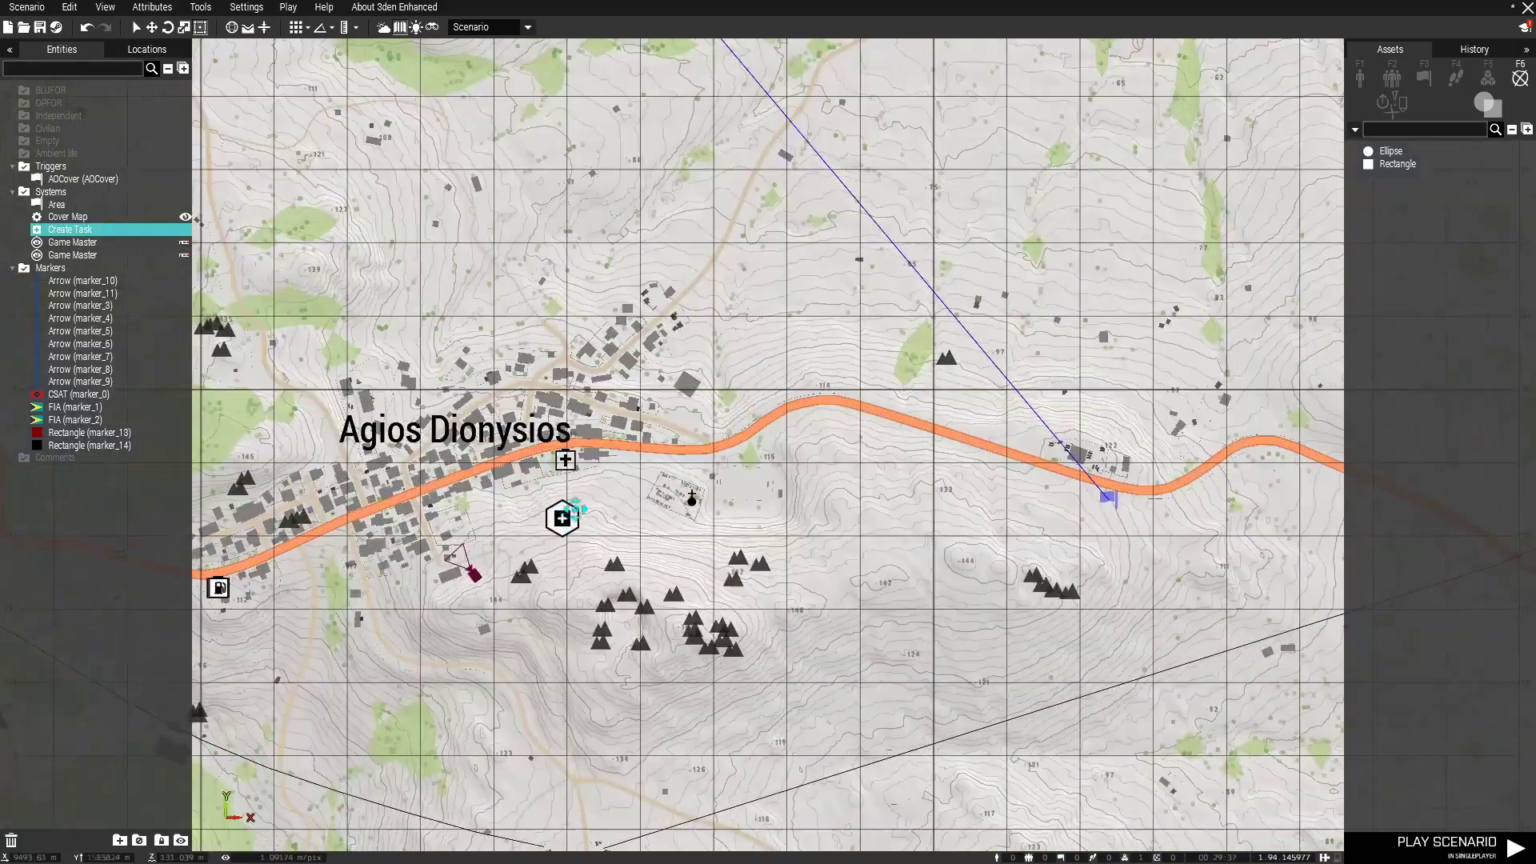
pyautogui.moveTo(677, 534); pyautogui.dragTo(905, 578, button='right')
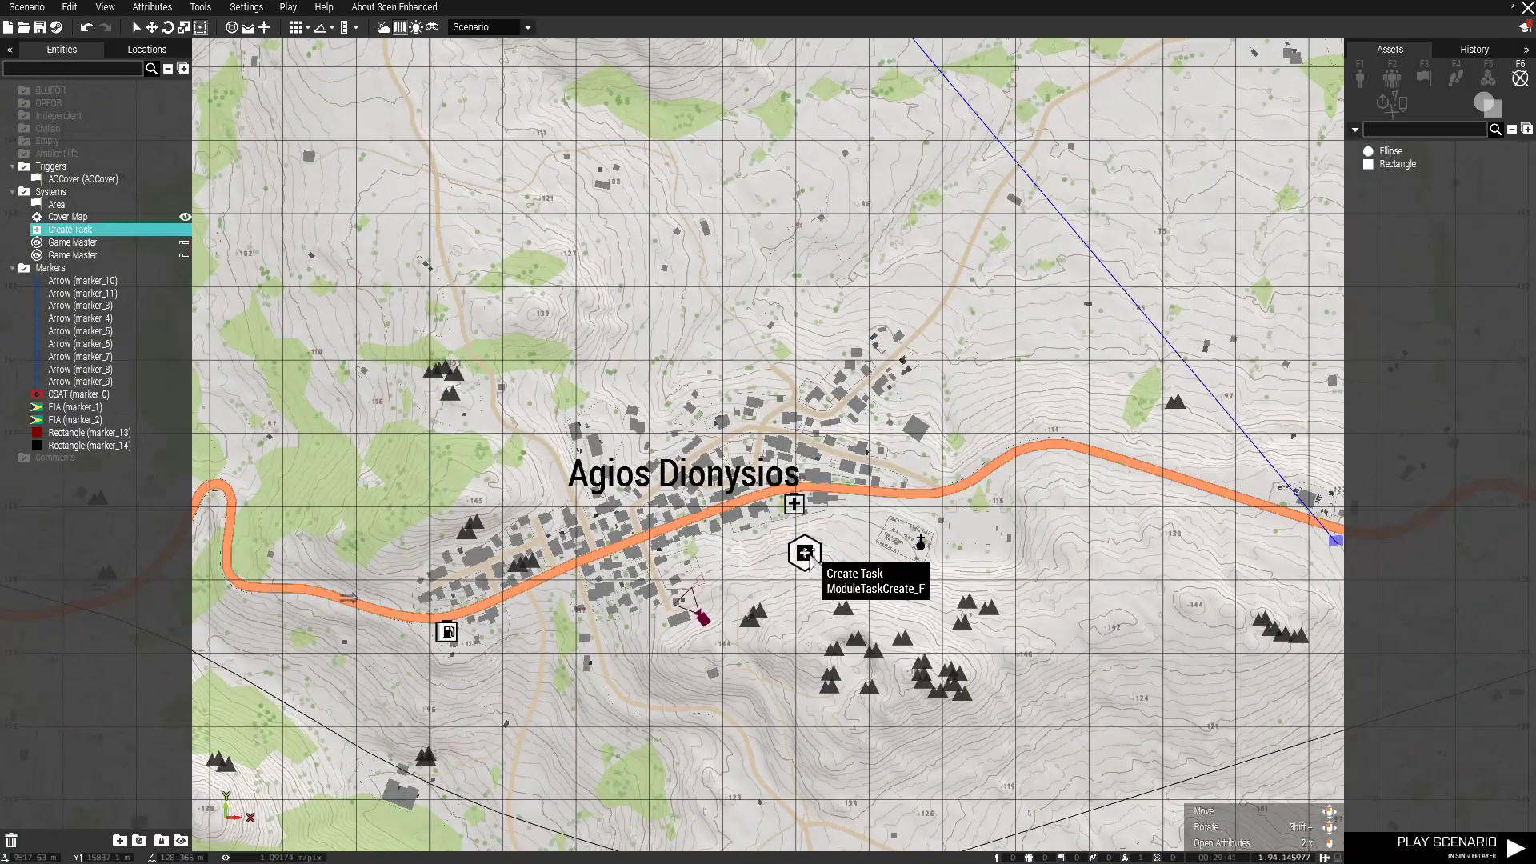
pyautogui.moveTo(810, 560); pyautogui.dragTo(822, 486)
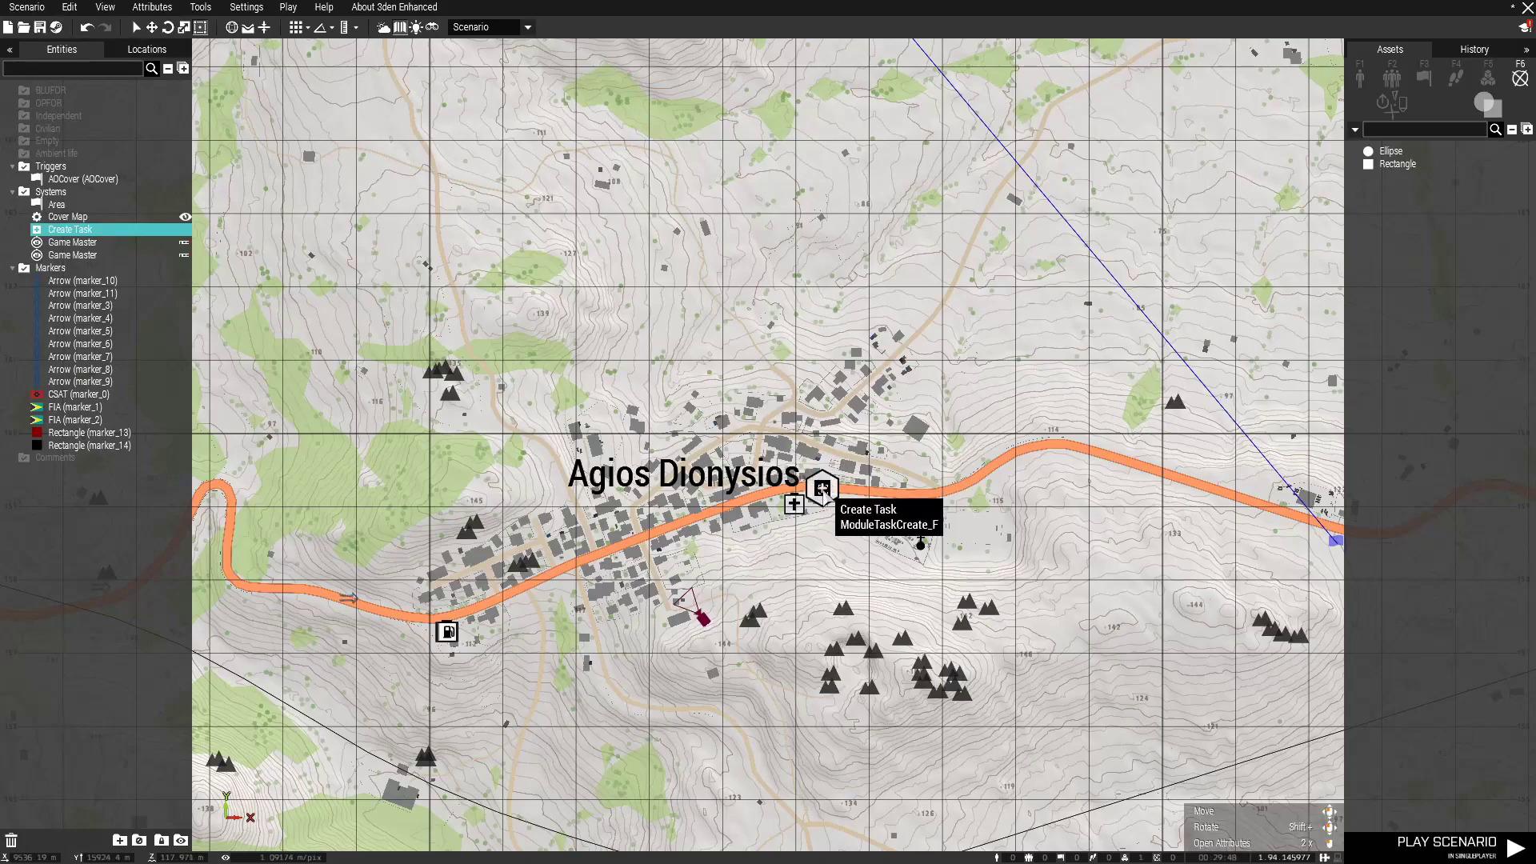
# - Try the Create Task module at the northern edge of Agios Dionysios and at its western end near the fuel station
pyautogui.scroll(5, 822, 487)
pyautogui.moveTo(630, 318); pyautogui.dragTo(974, 702)
pyautogui.scroll(-4, 832, 567)
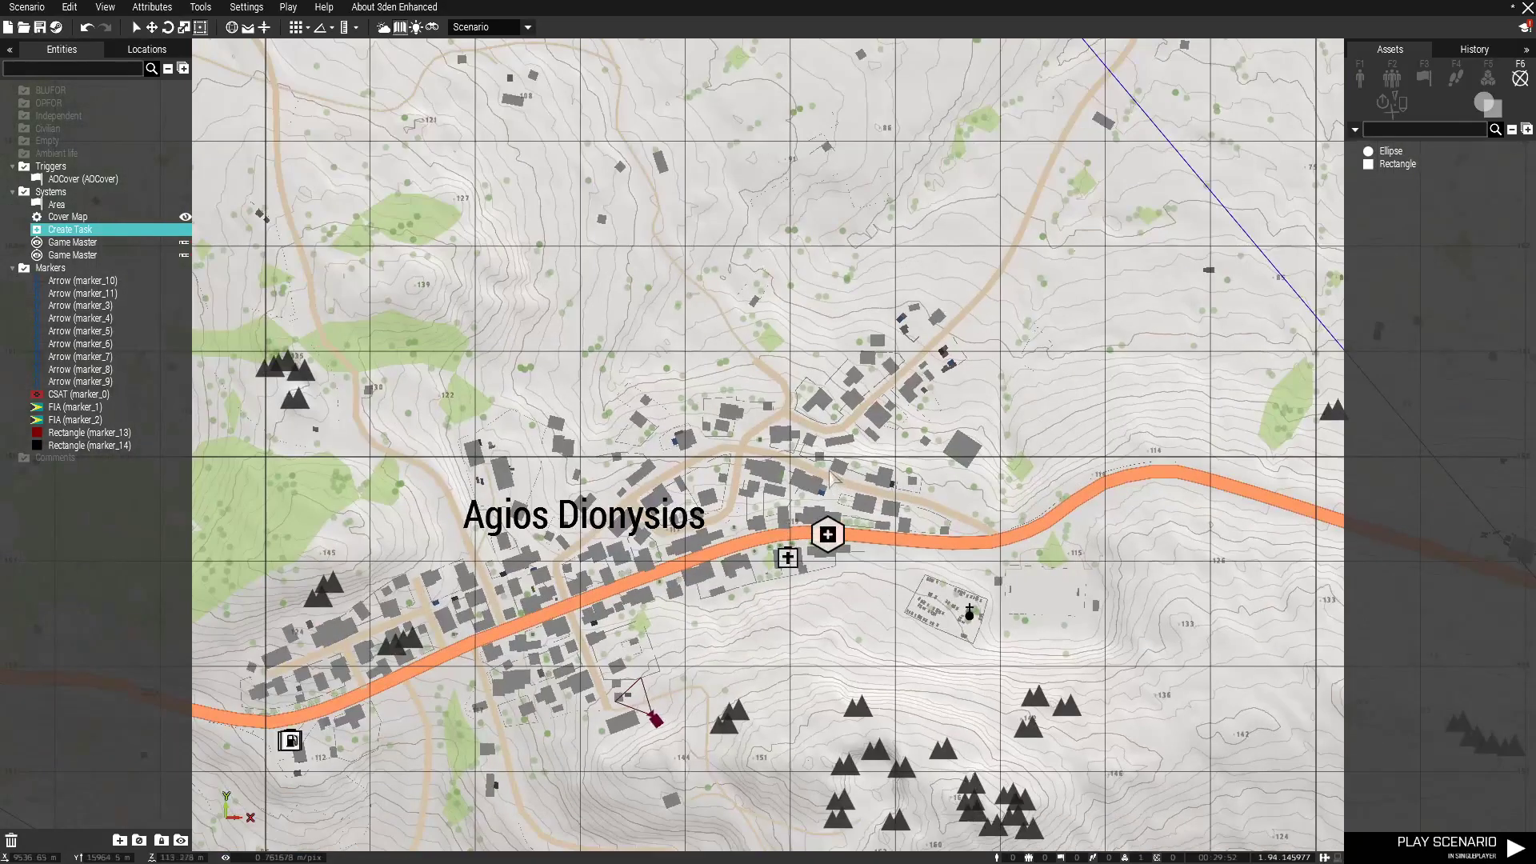
pyautogui.scroll(-2, 848, 608)
pyautogui.moveTo(857, 602); pyautogui.dragTo(1034, 572, button='right')
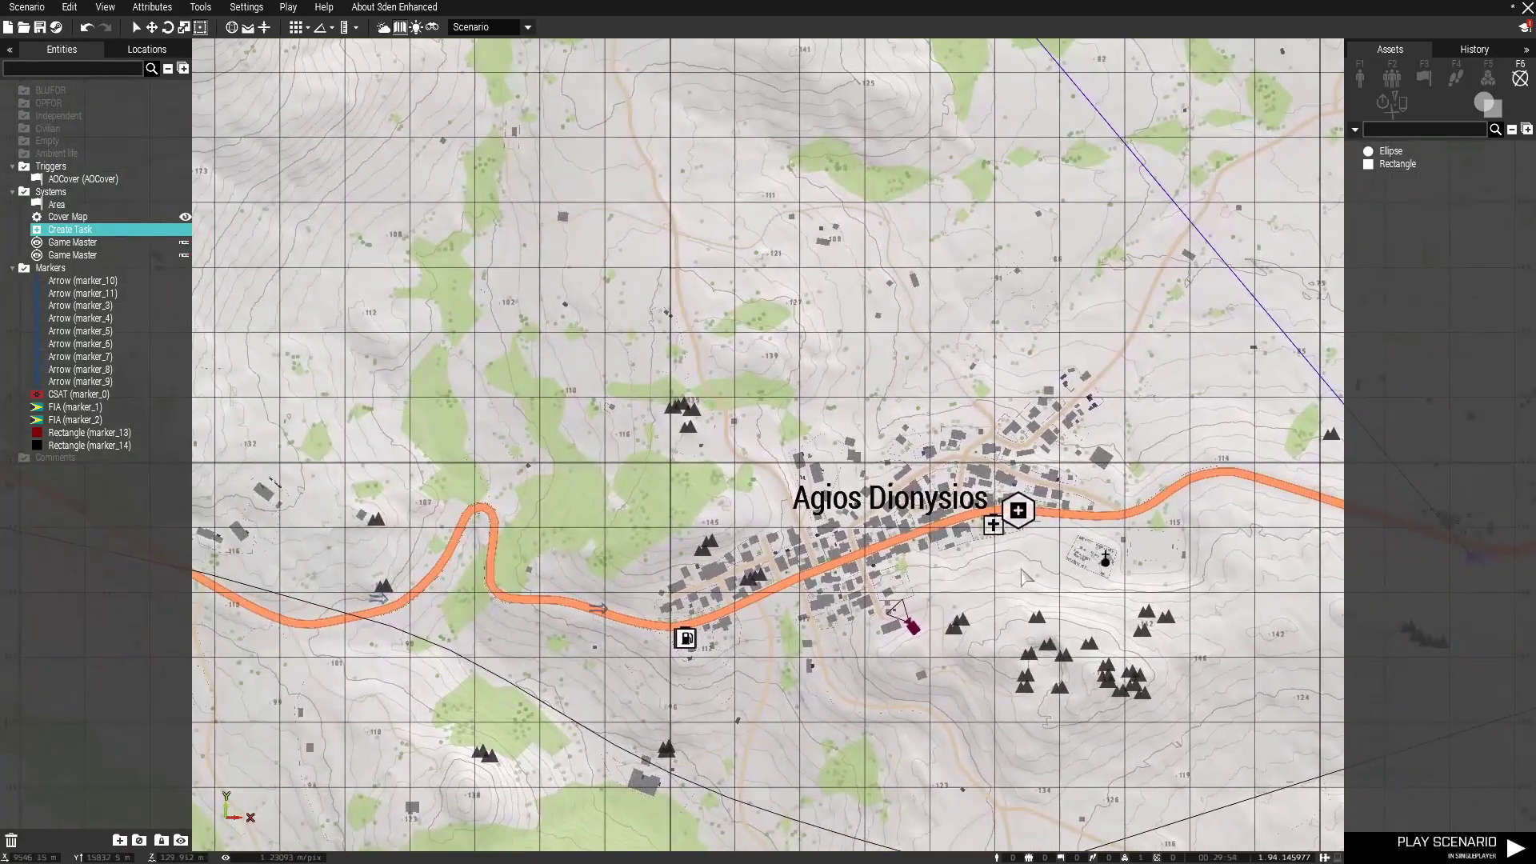
pyautogui.scroll(3, 967, 535)
pyautogui.moveTo(1058, 491); pyautogui.dragTo(674, 424)
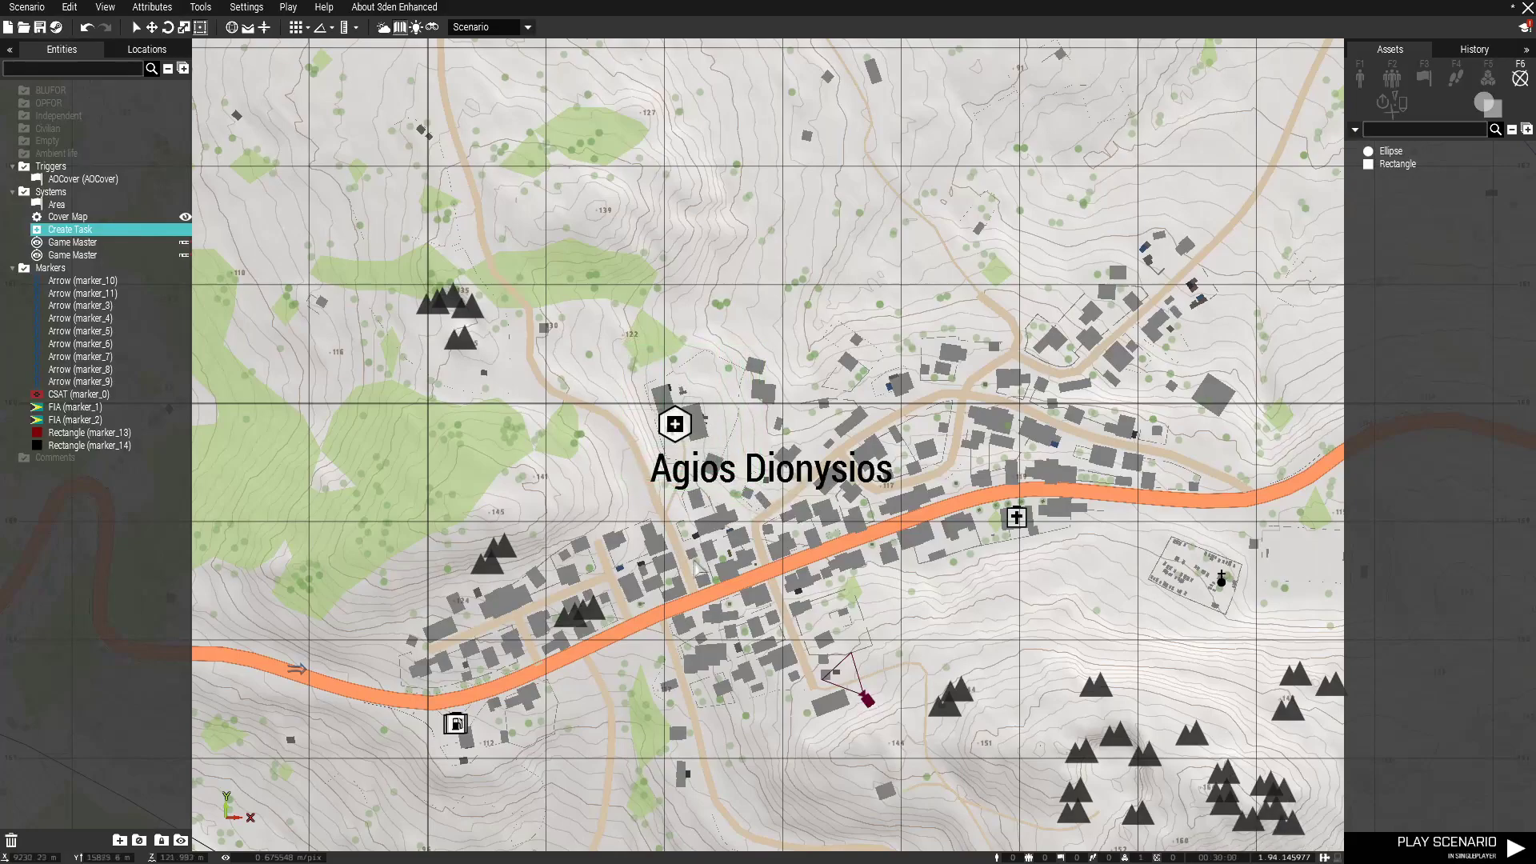
pyautogui.moveTo(698, 562); pyautogui.dragTo(927, 444, button='right')
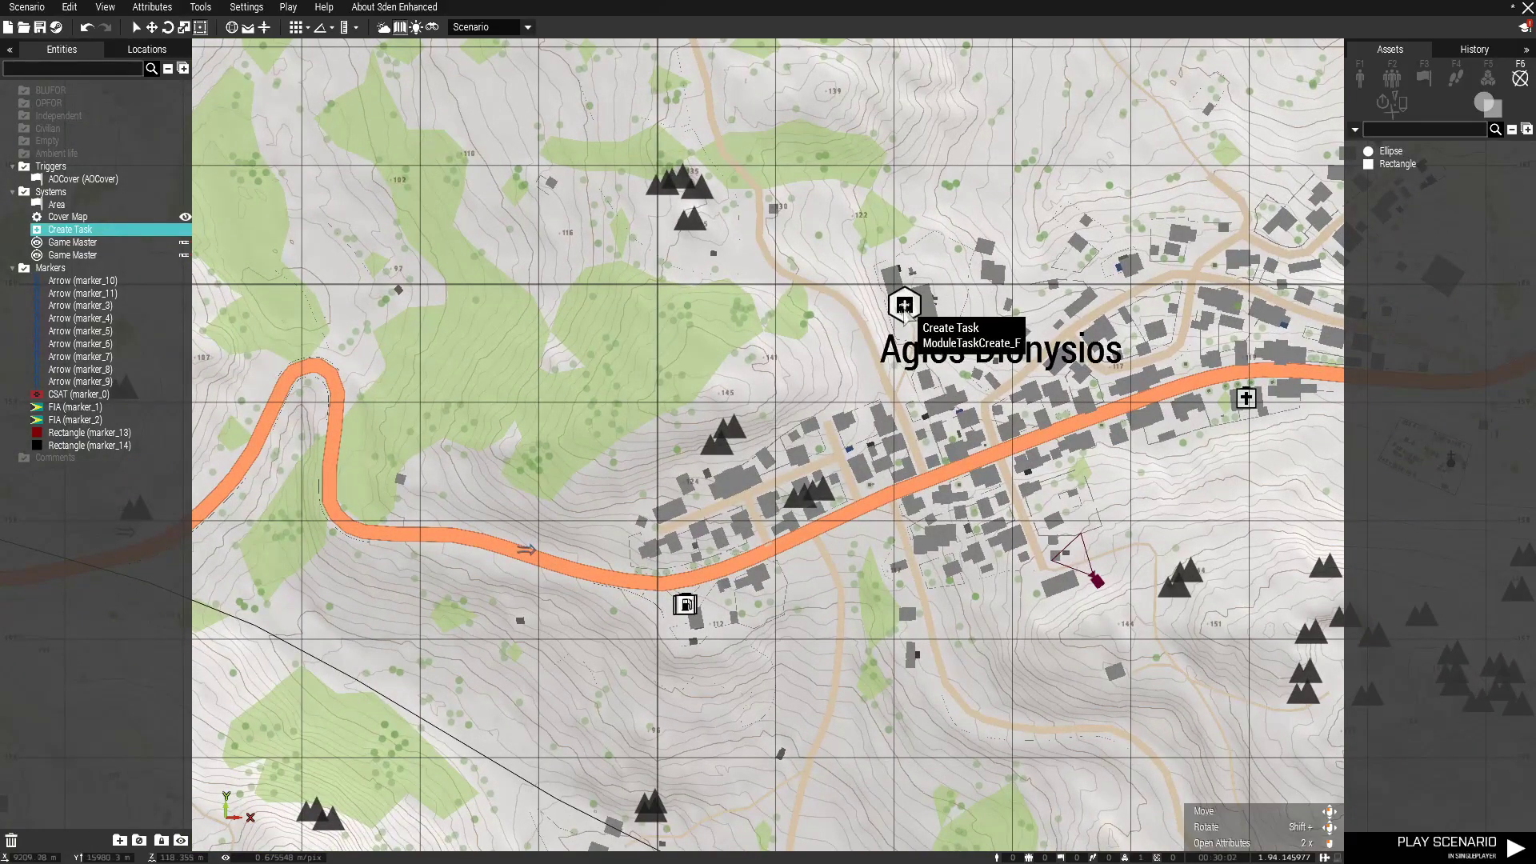
pyautogui.moveTo(911, 306); pyautogui.dragTo(717, 545)
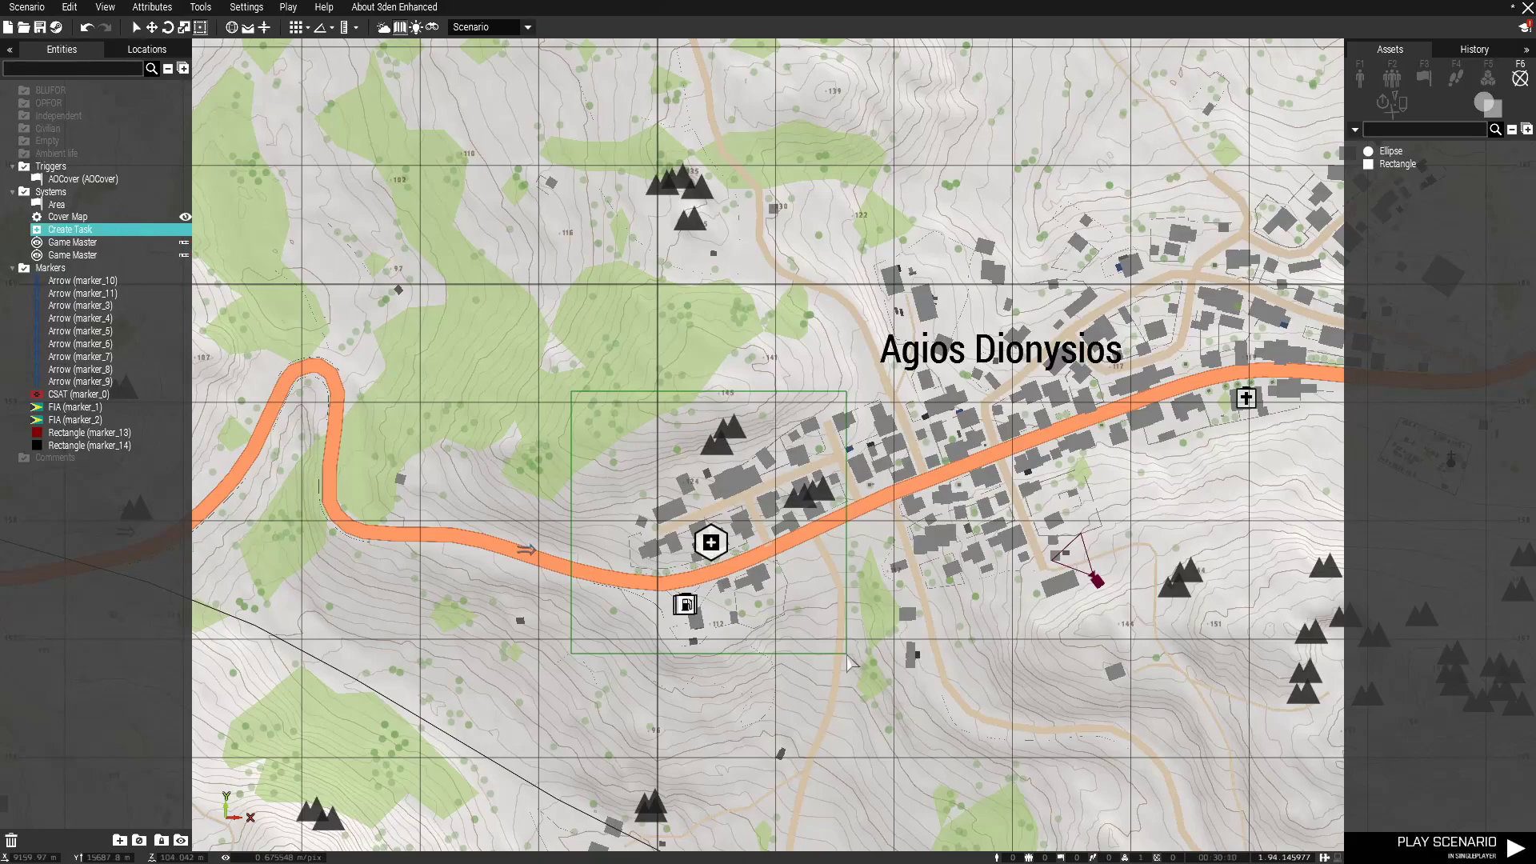
pyautogui.scroll(-4, 711, 543)
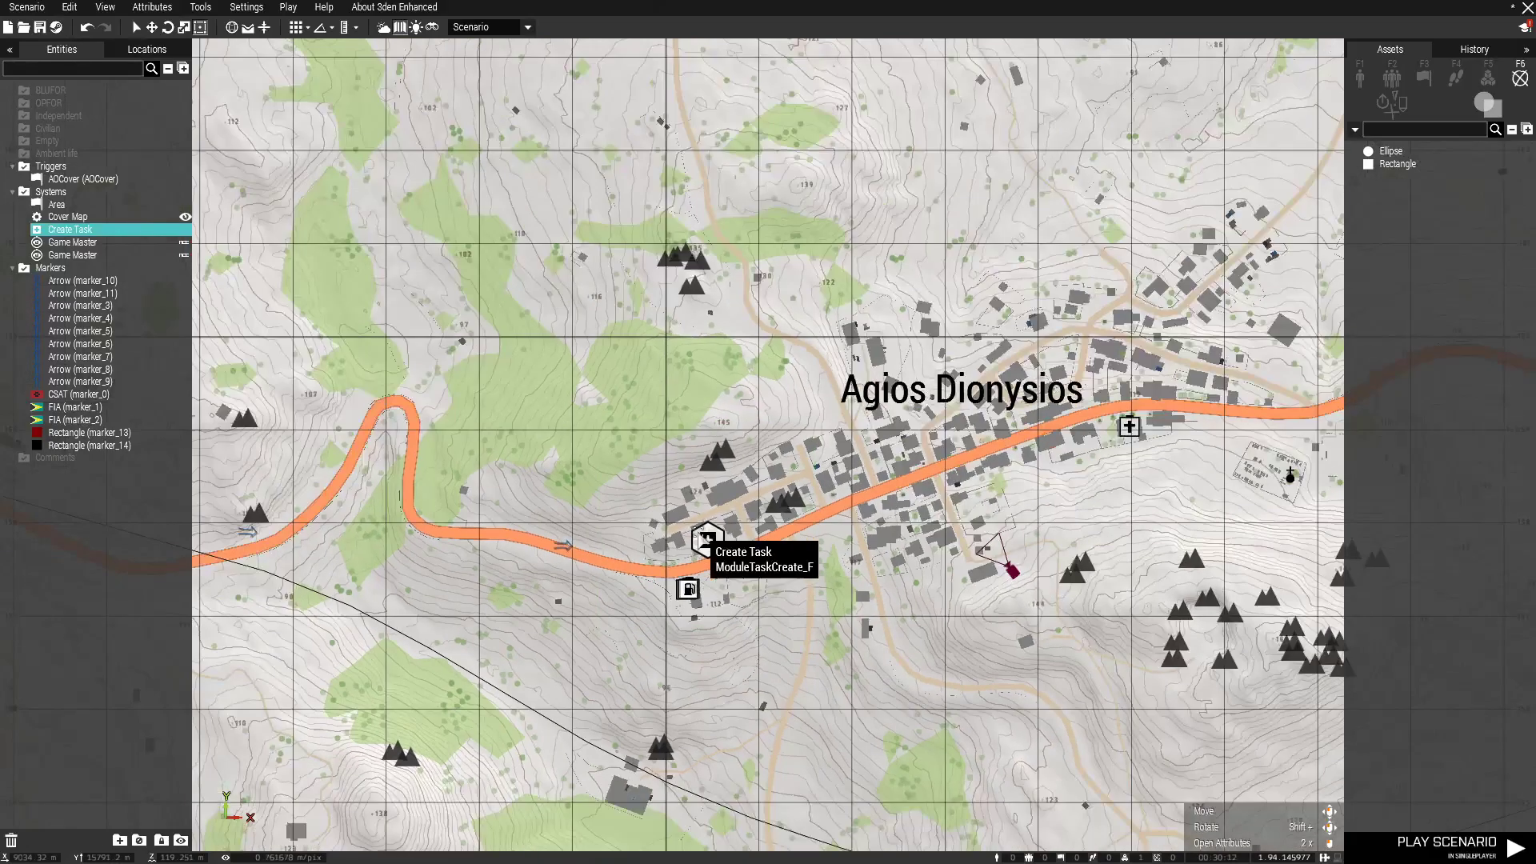
# - Return the Create Task module to the main road at the eastern end of Agios Dionysios, beside the church
pyautogui.moveTo(934, 473)
pyautogui.mouseDown()
pyautogui.moveTo(995, 453)
pyautogui.moveTo(957, 464)
pyautogui.mouseUp()
pyautogui.scroll(3, 959, 479)
pyautogui.scroll(3, 960, 482)
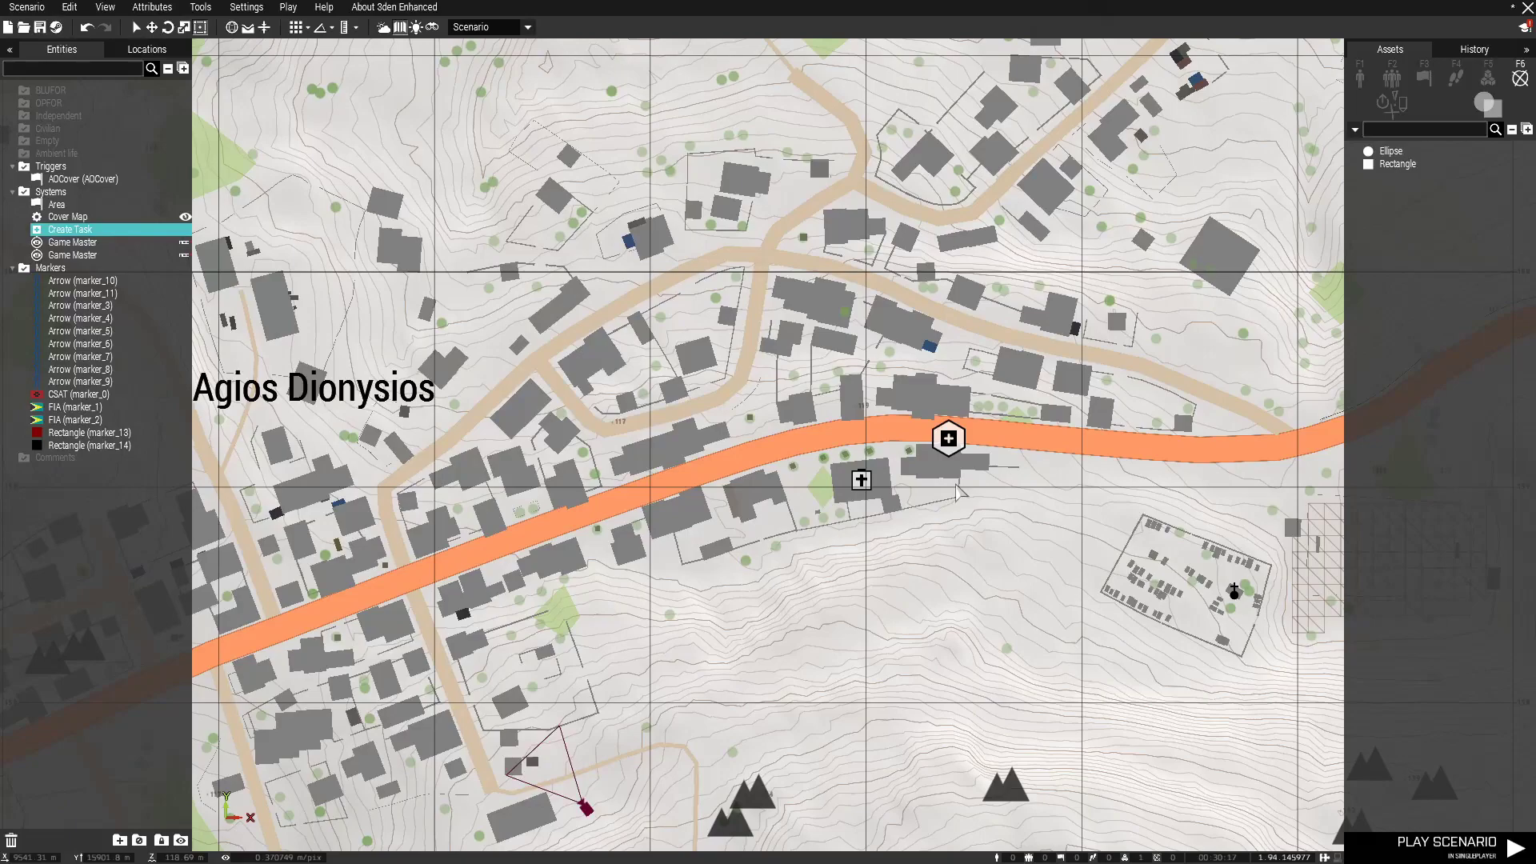
# - Open the Create Task module's specific attributes, set Task ID 1 and title the task "Clear Roadblock"
pyautogui.doubleClick(950, 441)
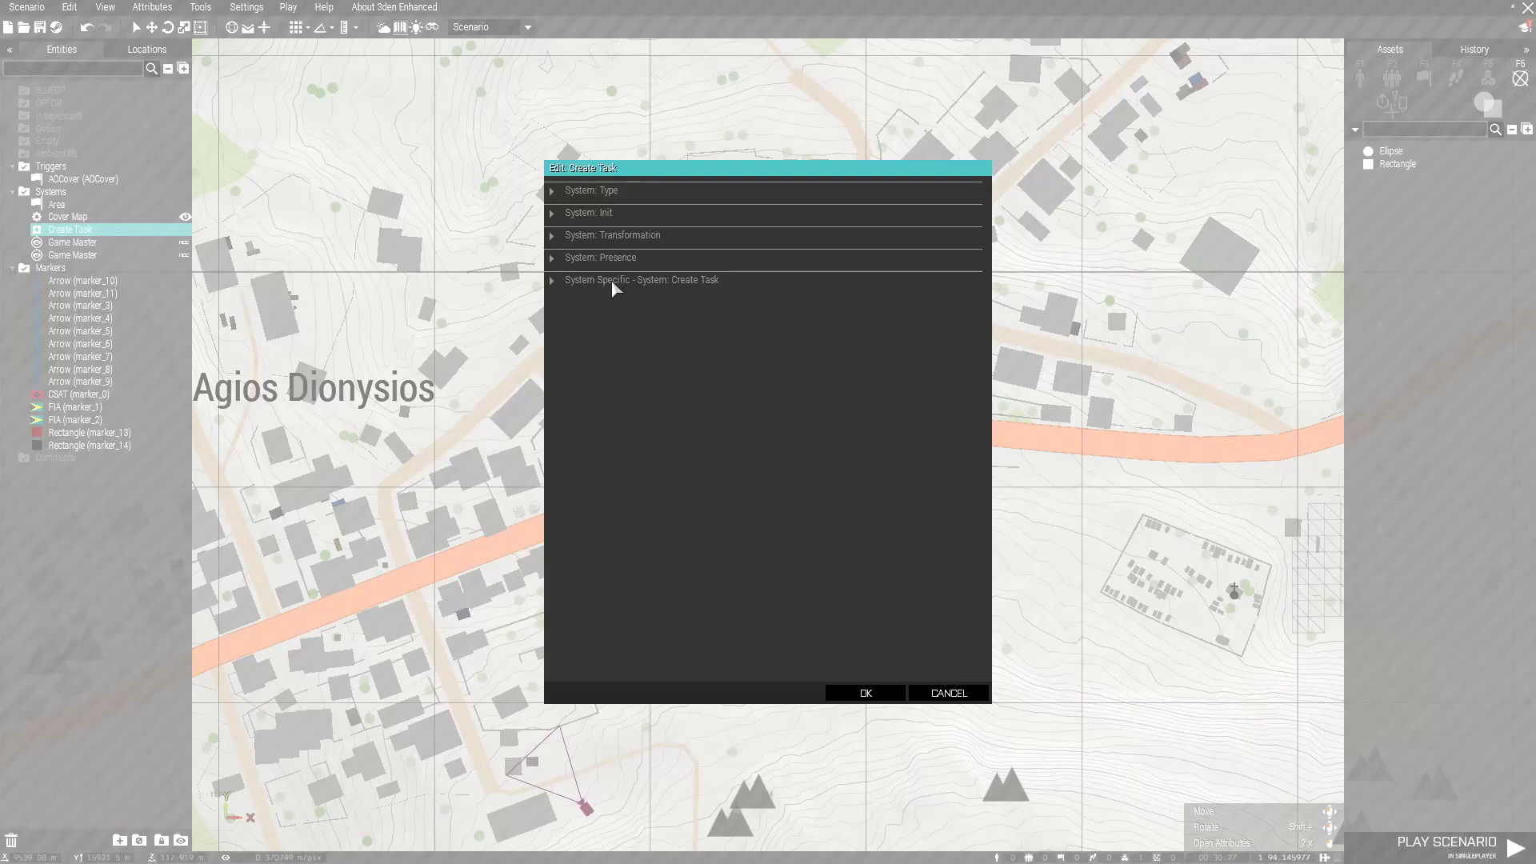
pyautogui.click(552, 279)
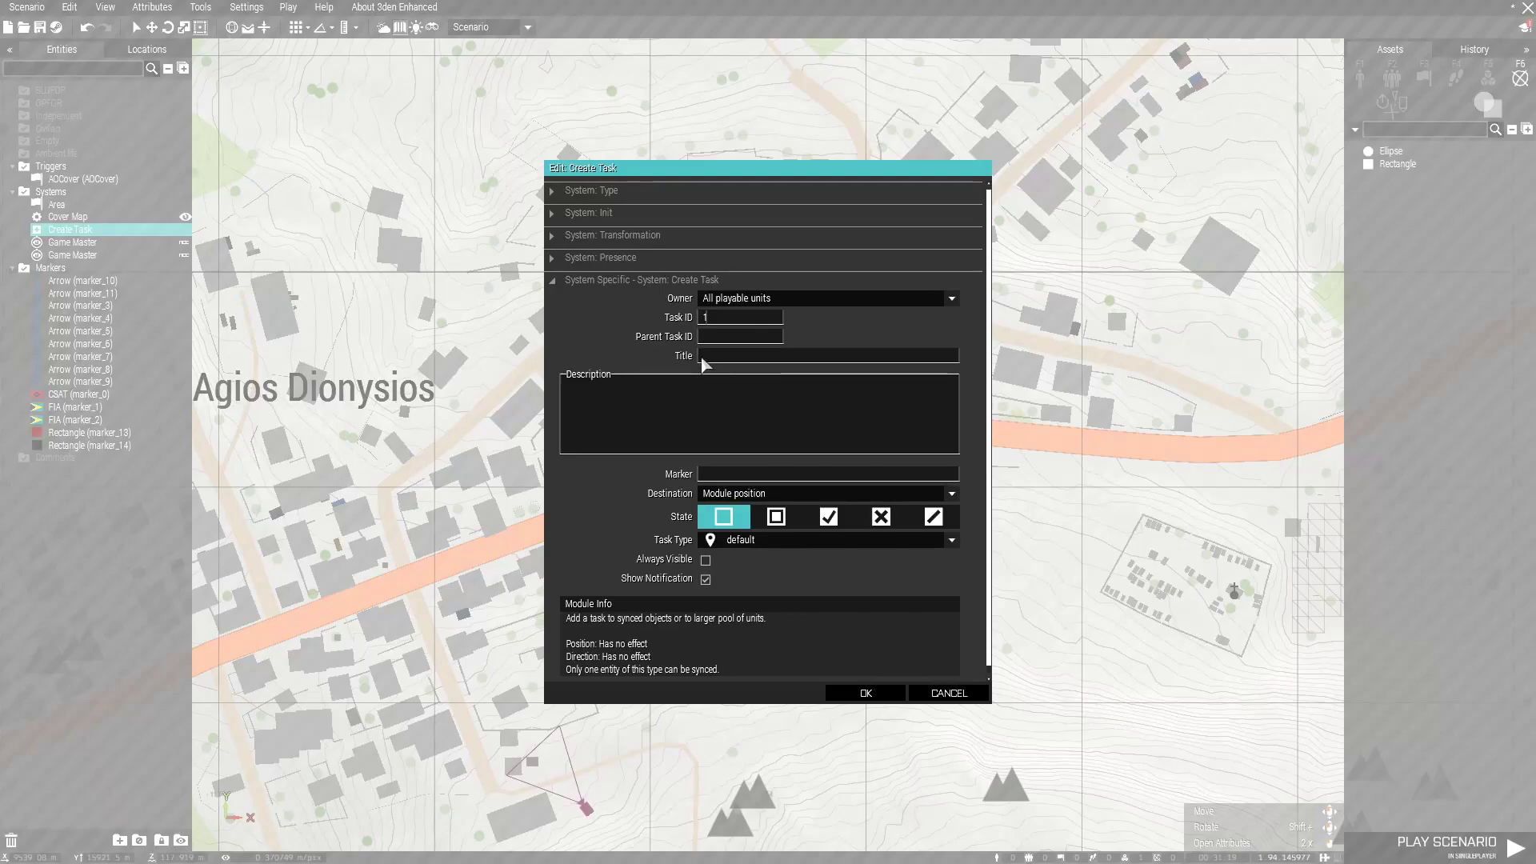
pyautogui.click(701, 357)
pyautogui.write('Clear')
pyautogui.write(' Roa')
pyautogui.write('dblock')
# - Enter the task description "Clear the first line of defence from the FIA at the roadblock"
pyautogui.write('Clear th')
pyautogui.write('e')
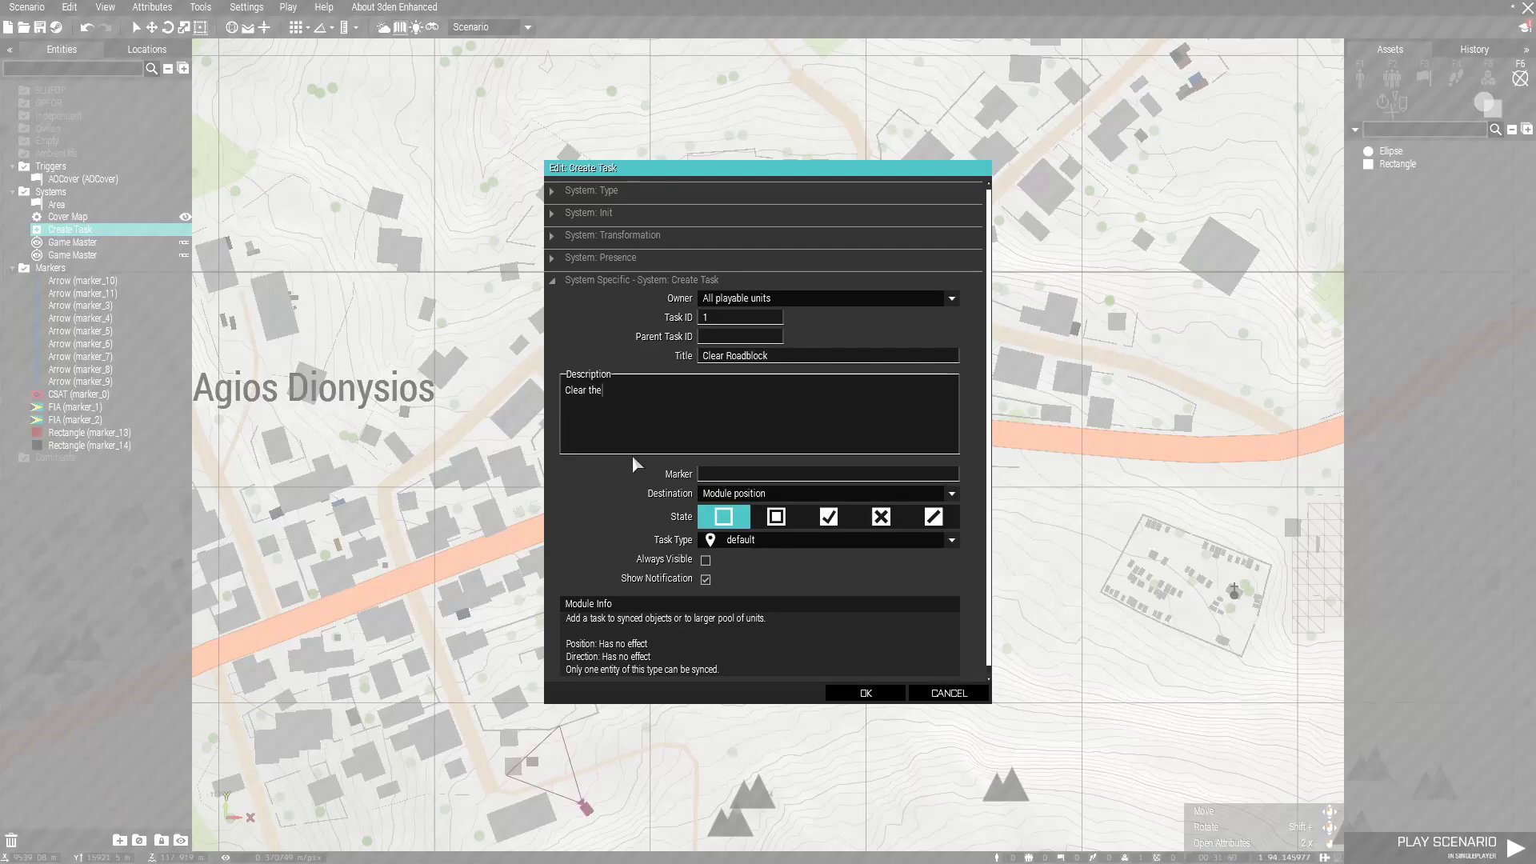
pyautogui.write(' first line of defence from the FIA a')
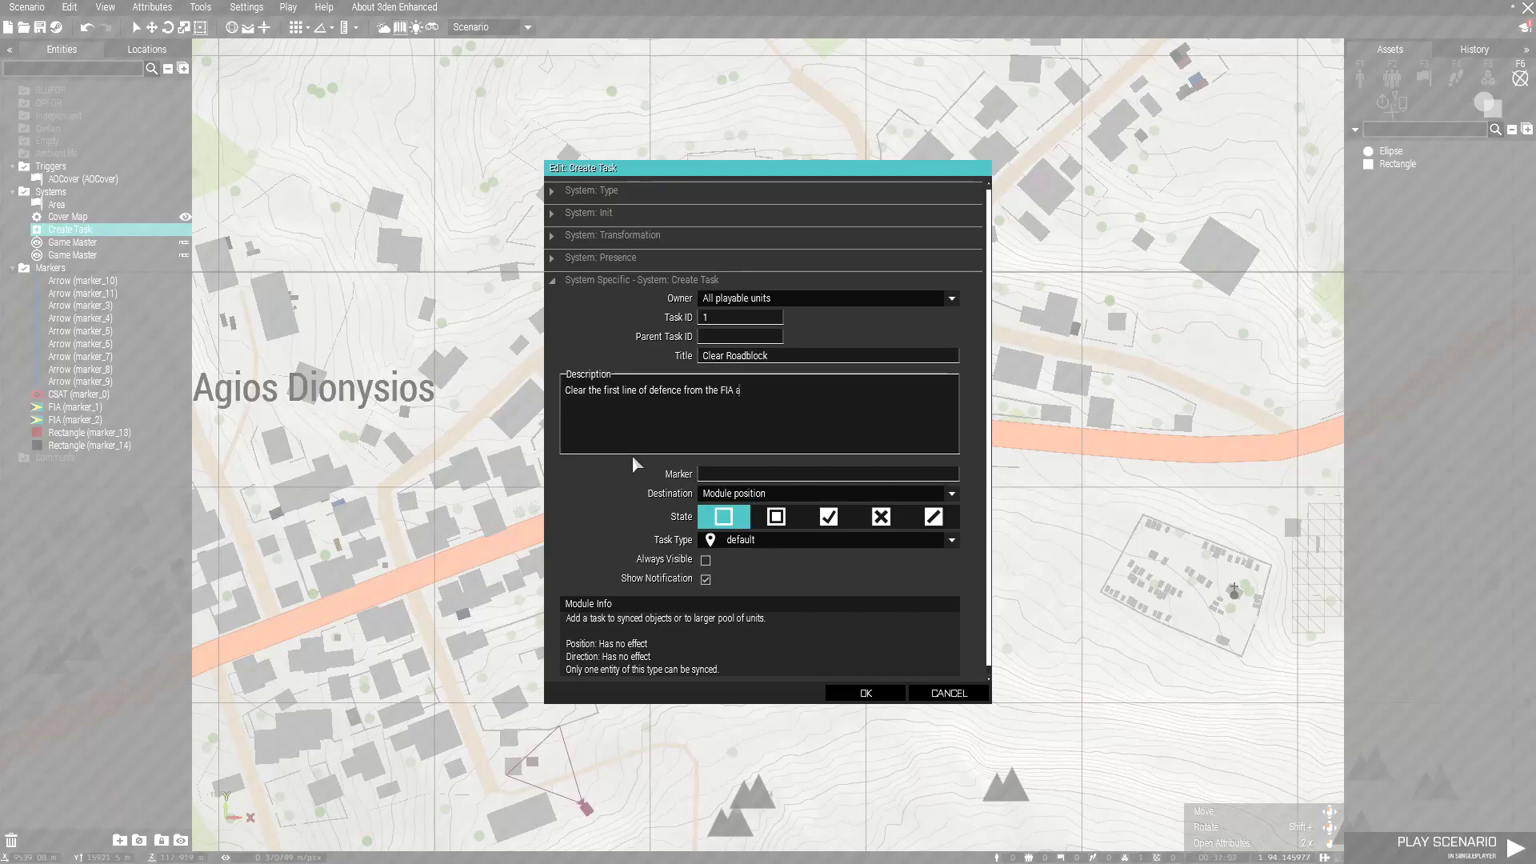
pyautogui.write('t the road b')
pyautogui.press('BackSpace')
pyautogui.press('BackSpace')
pyautogui.press('BackSpace')
pyautogui.write('block')
# - Set the task type to attack and accept the Create Task attributes
pyautogui.moveTo(672, 546)
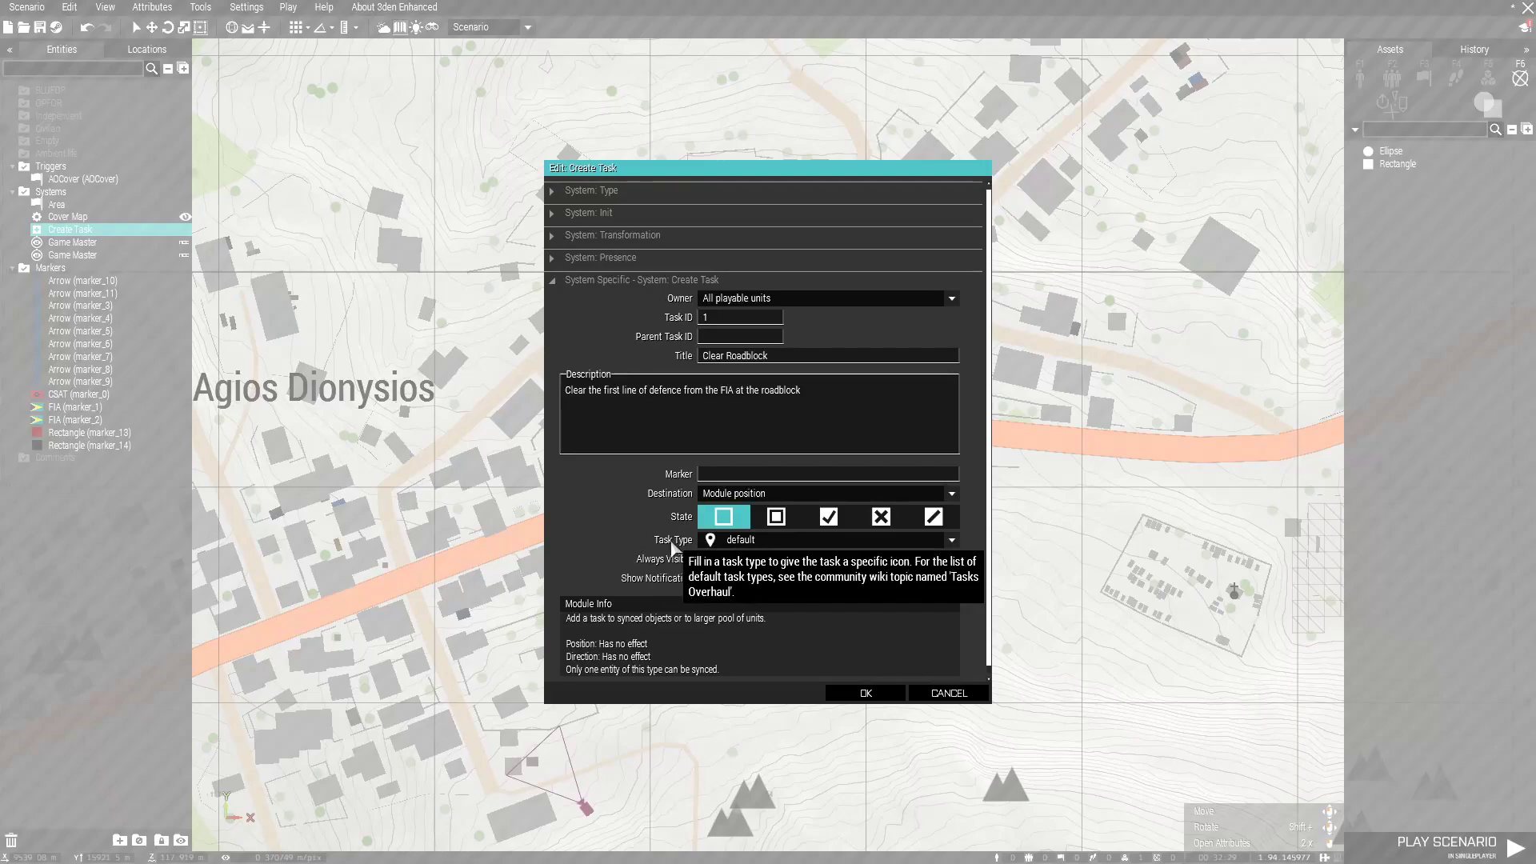
pyautogui.click(789, 545)
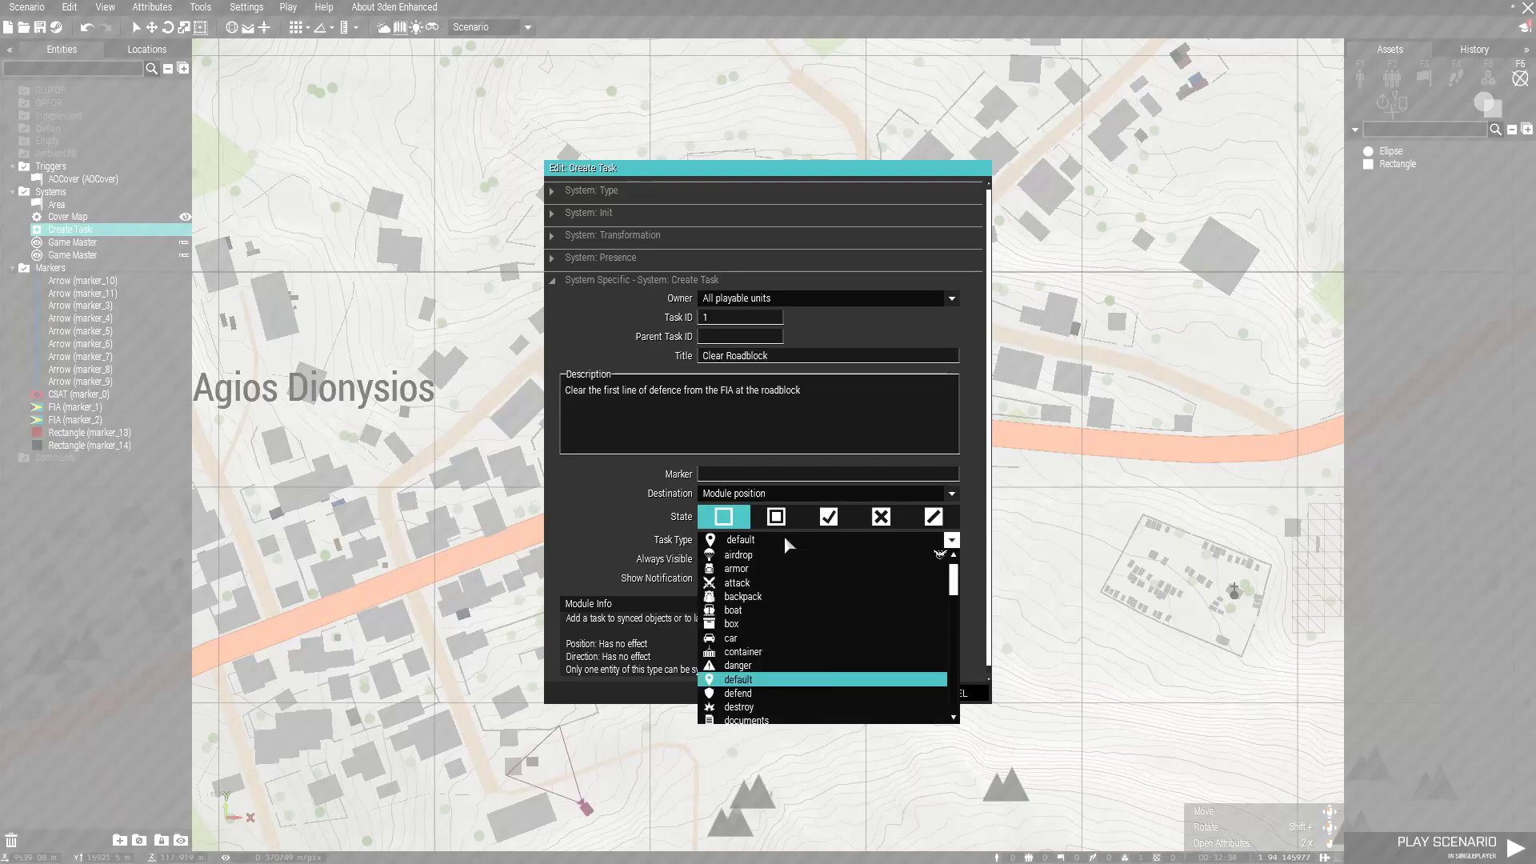
pyautogui.click(747, 590)
pyautogui.click(868, 693)
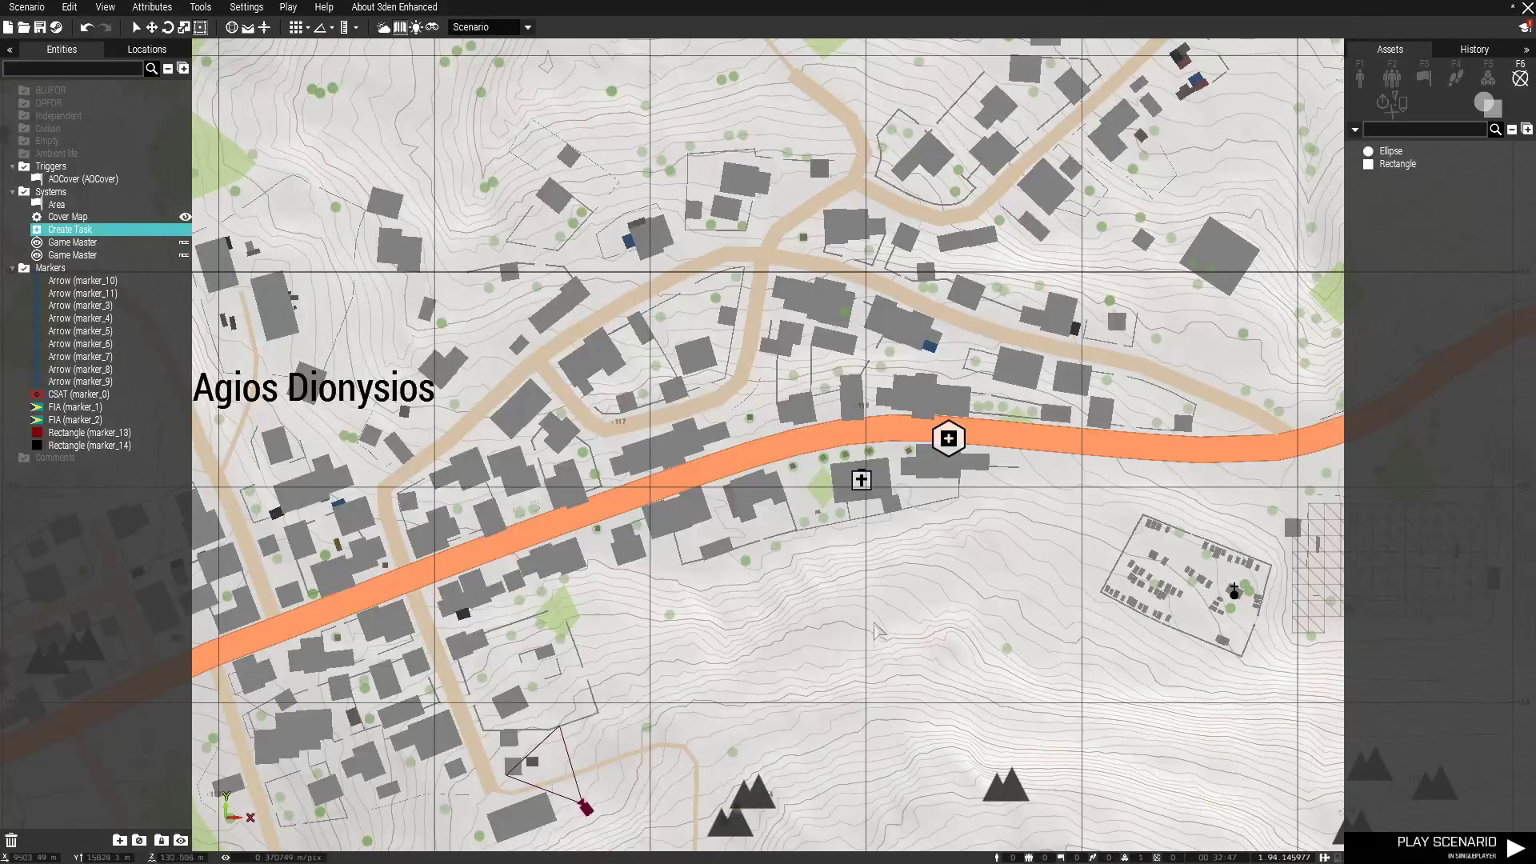
# - Switch to the 3D view and examine the main road around the Create Task module
pyautogui.scroll(-2, 880, 620)
pyautogui.scroll(3, 976, 522)
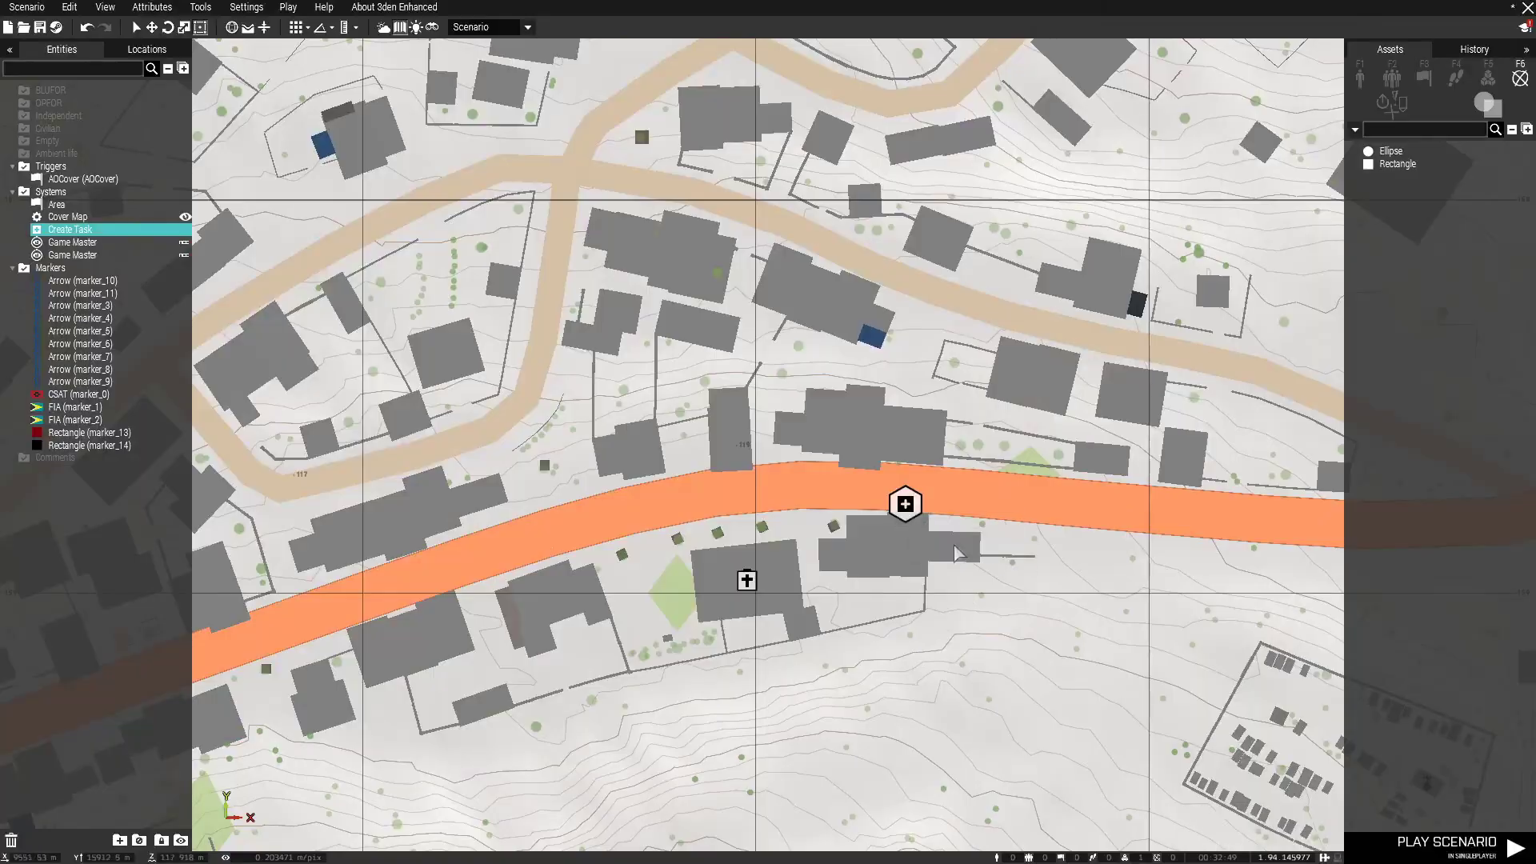
pyautogui.middleClick(933, 641)
pyautogui.press('m')
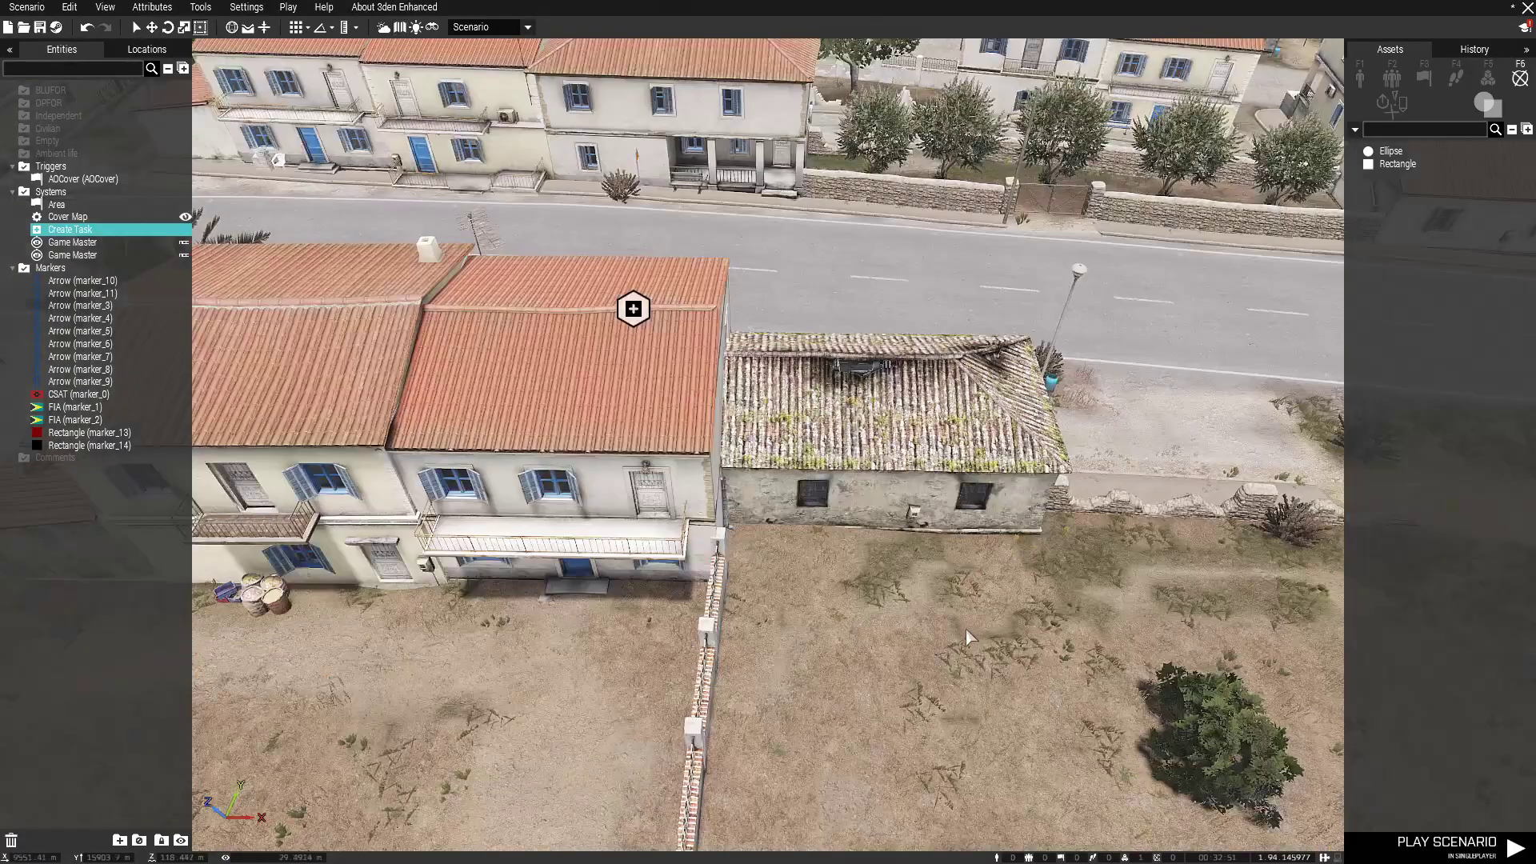
pyautogui.moveTo(963, 631); pyautogui.dragTo(744, 597, button='right')
pyautogui.press('d')
pyautogui.press('z')
pyautogui.press('a')
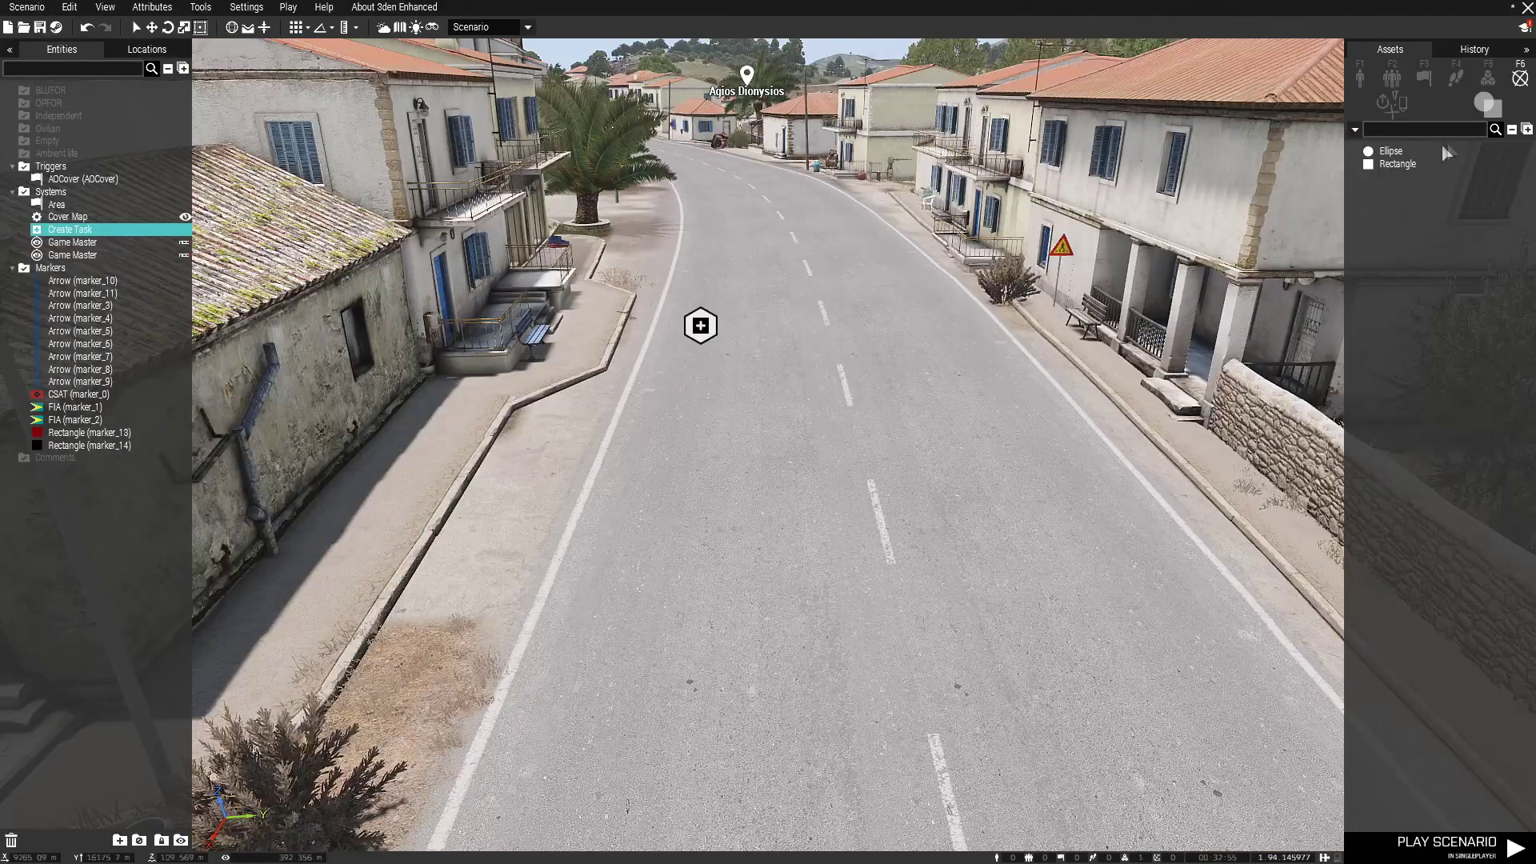
# - Show the prop object assets and filter them by "bar"
pyautogui.click(1360, 77)
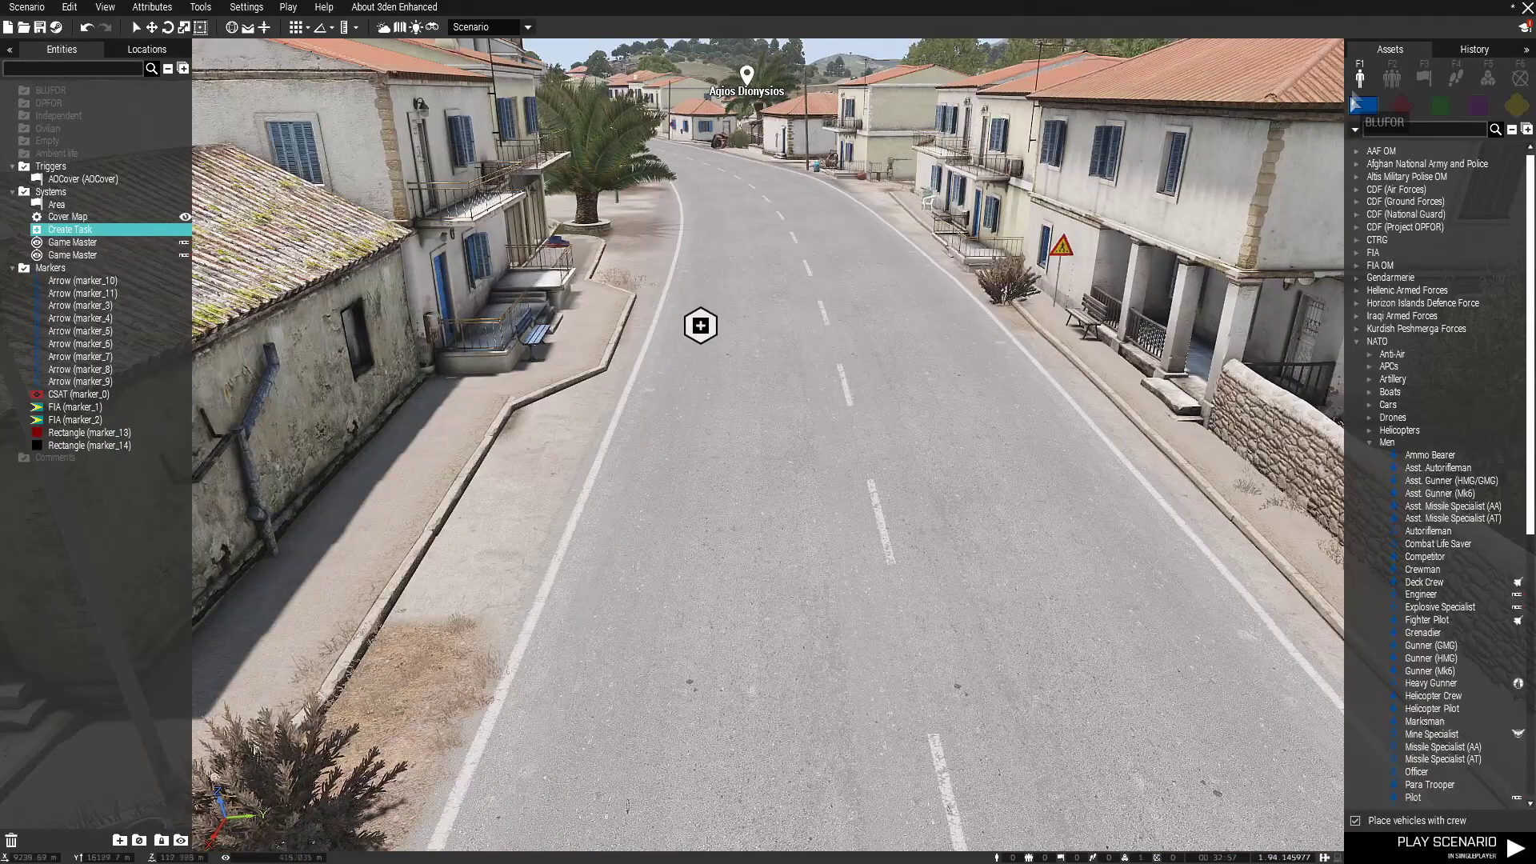
pyautogui.click(1516, 105)
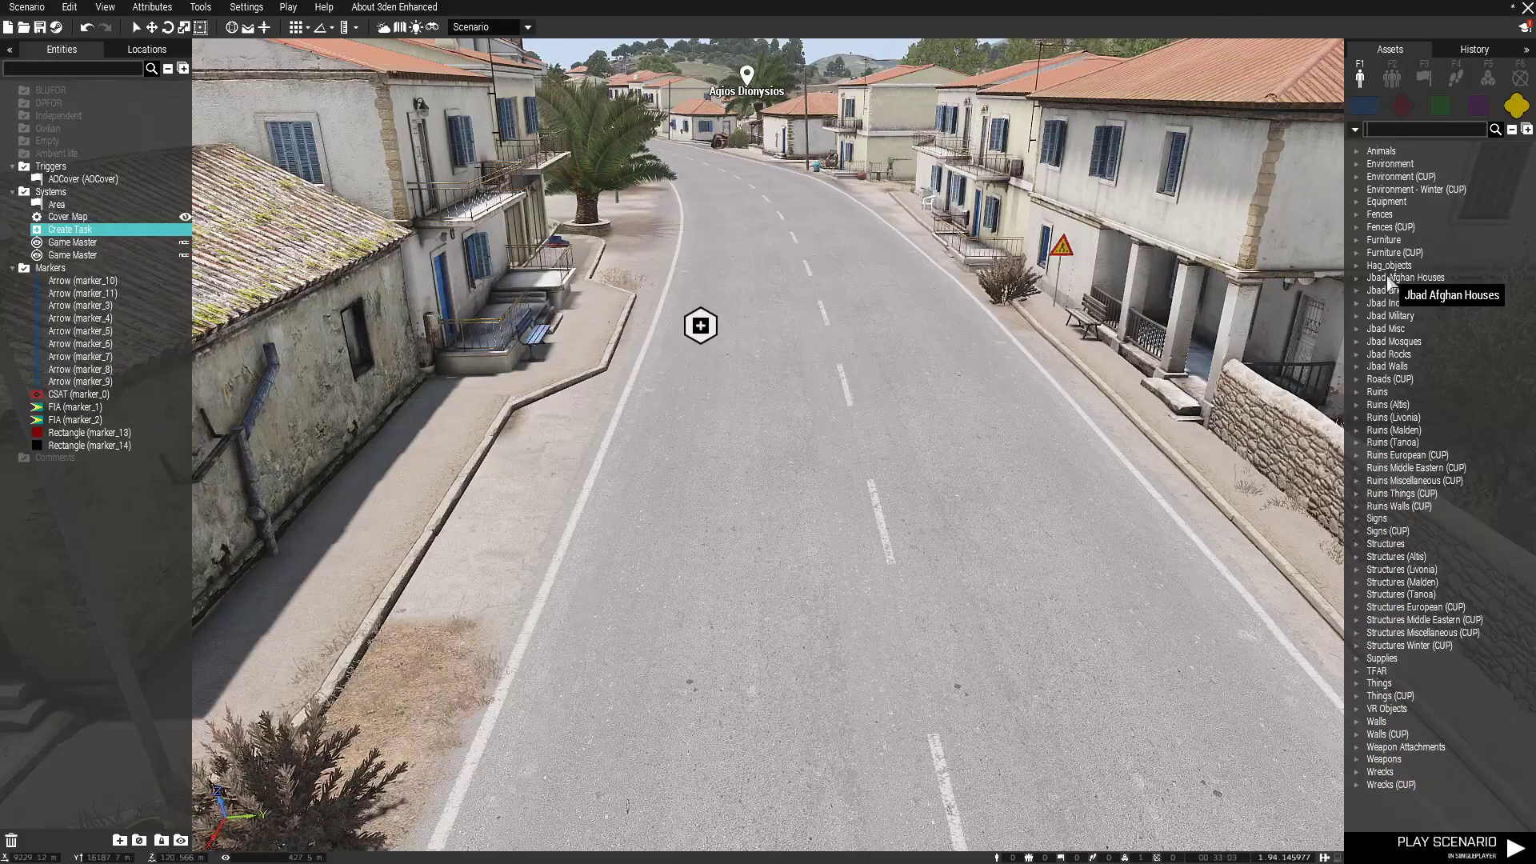
pyautogui.write('ba')
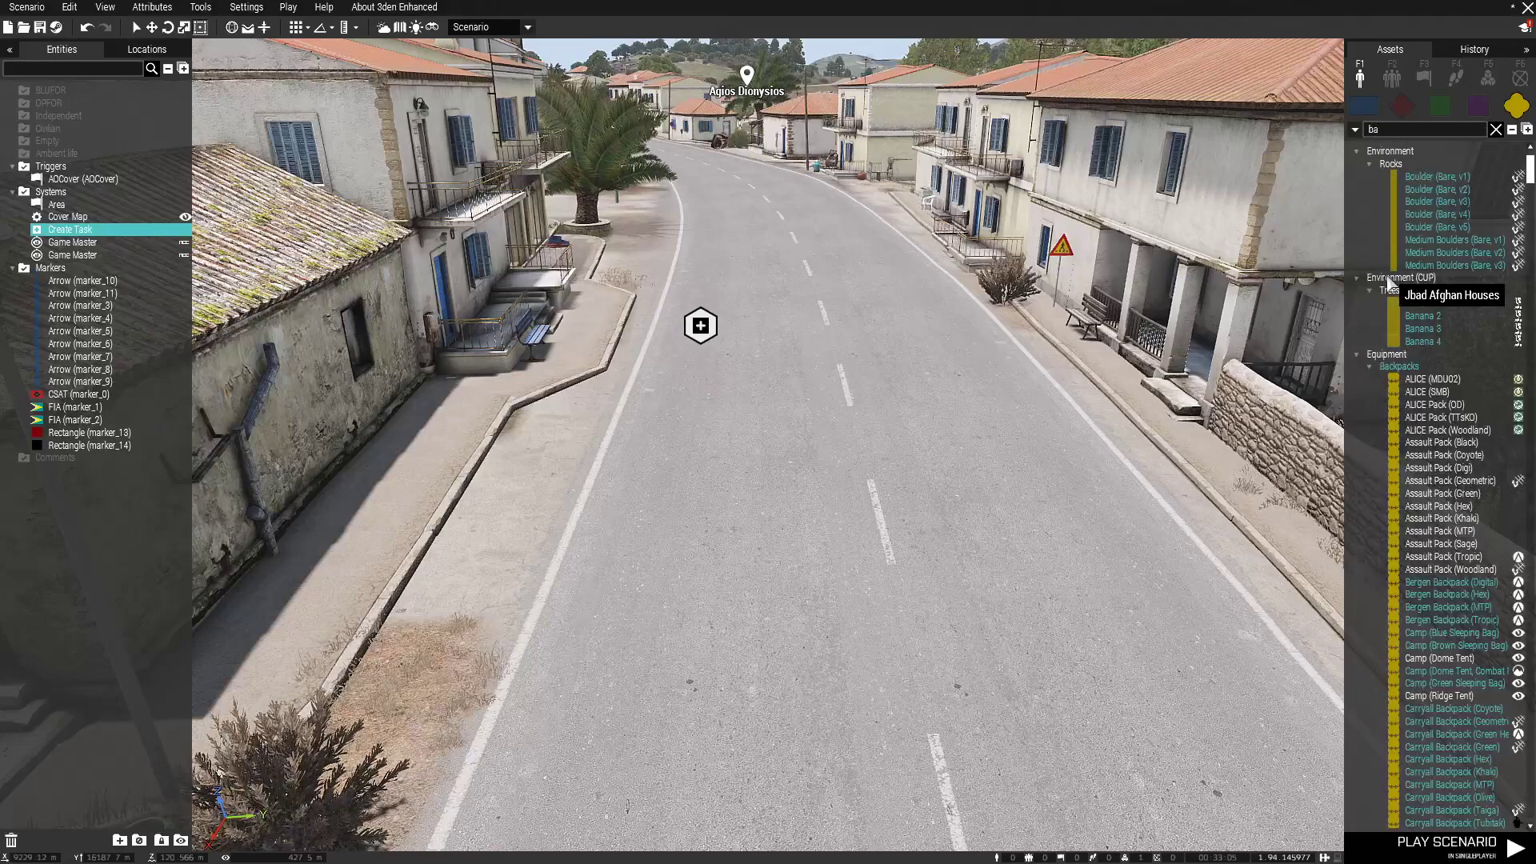
pyautogui.write('r')
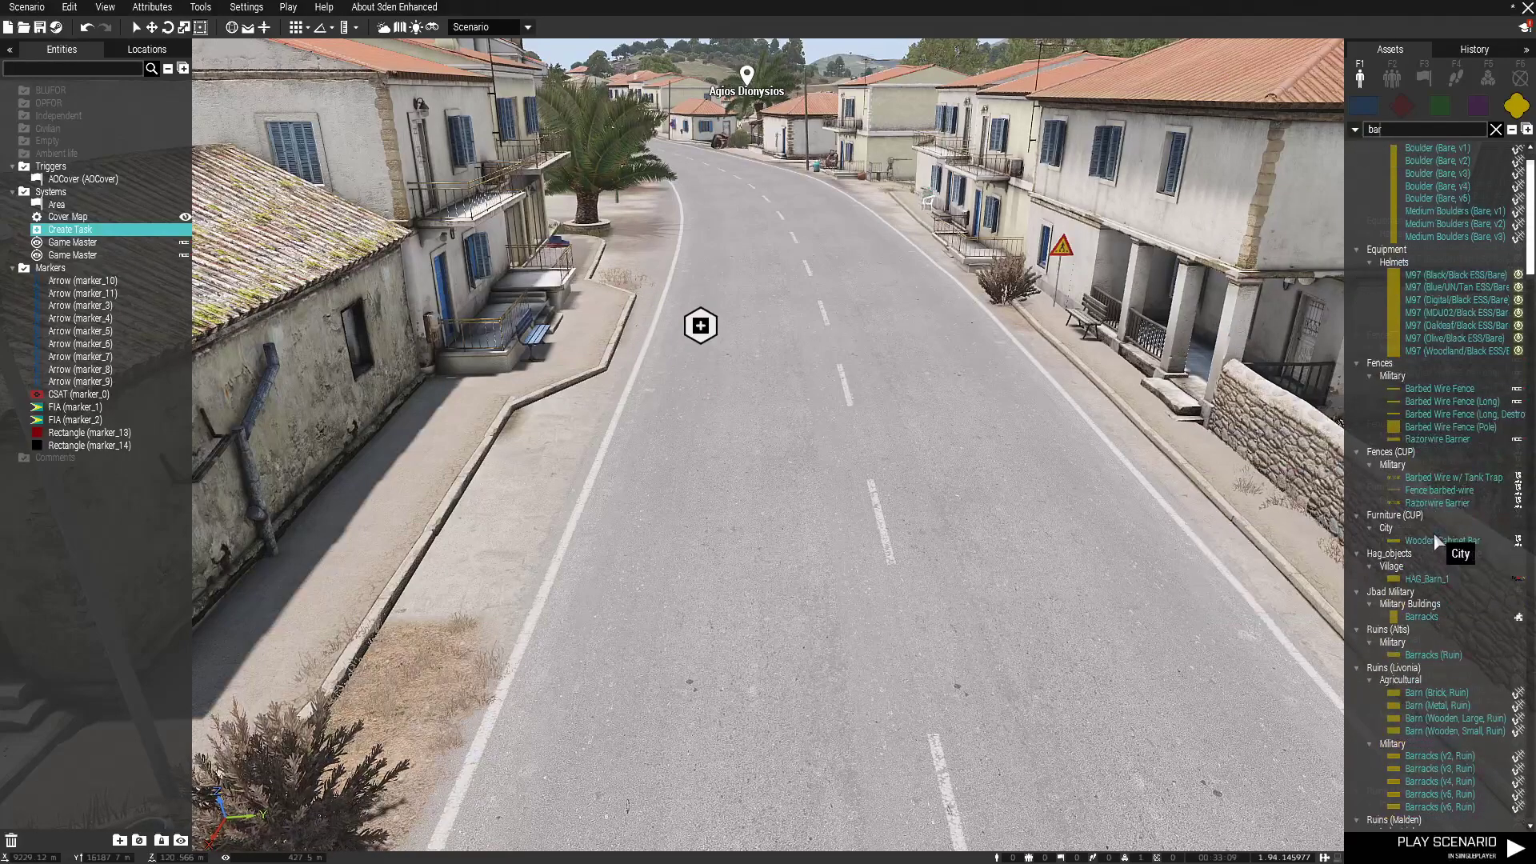
# - Place a Junk Barricade (10 m) from the Malden military structures near the Create Task module and rotate it to block the road
pyautogui.scroll(-2, 1434, 533)
pyautogui.scroll(-3, 1450, 549)
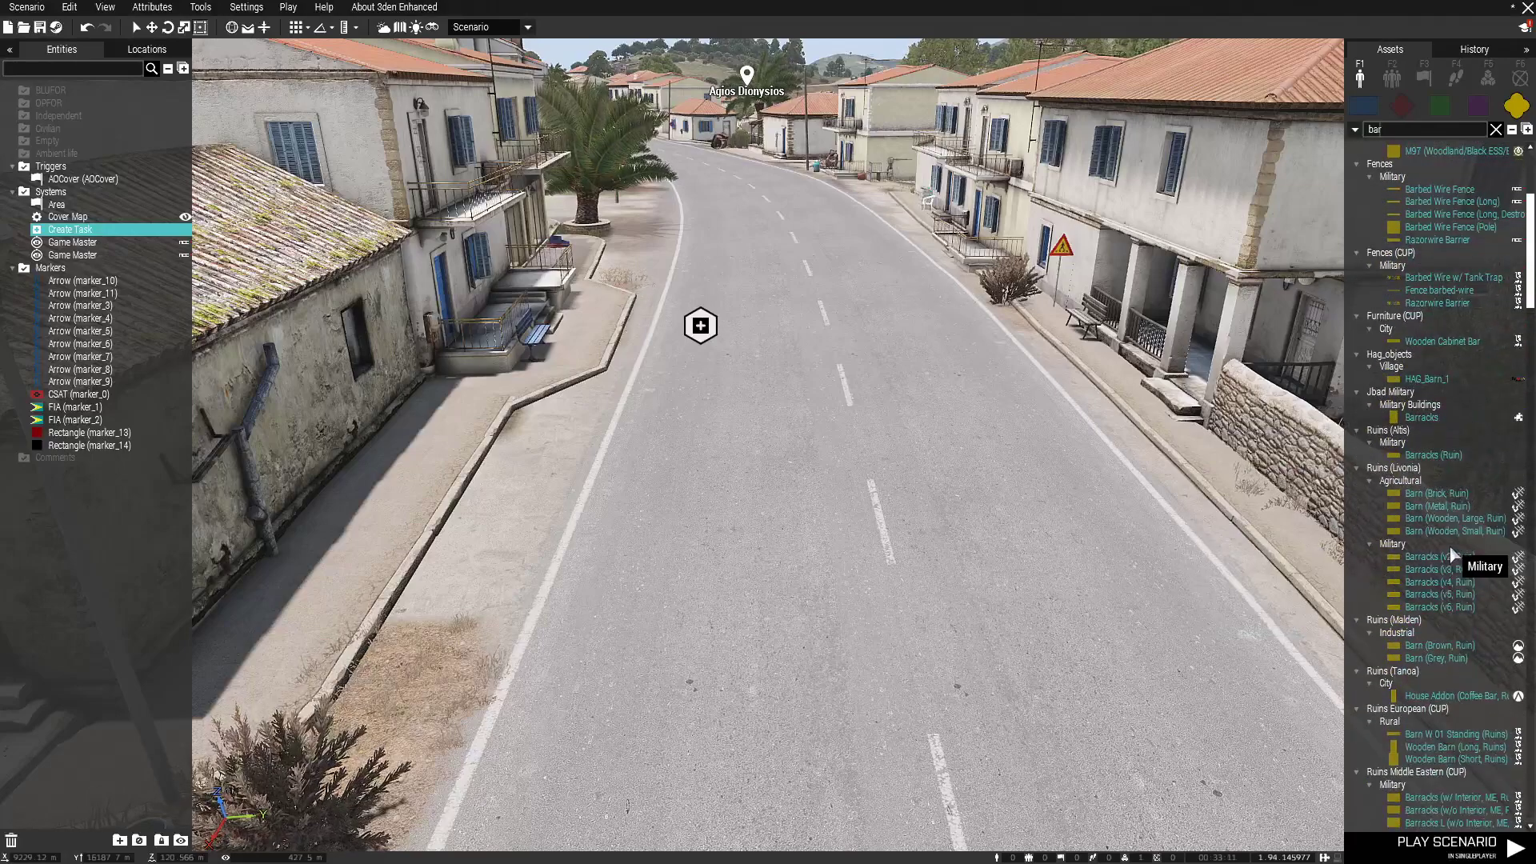
pyautogui.scroll(-2, 1449, 544)
pyautogui.scroll(-3, 1450, 545)
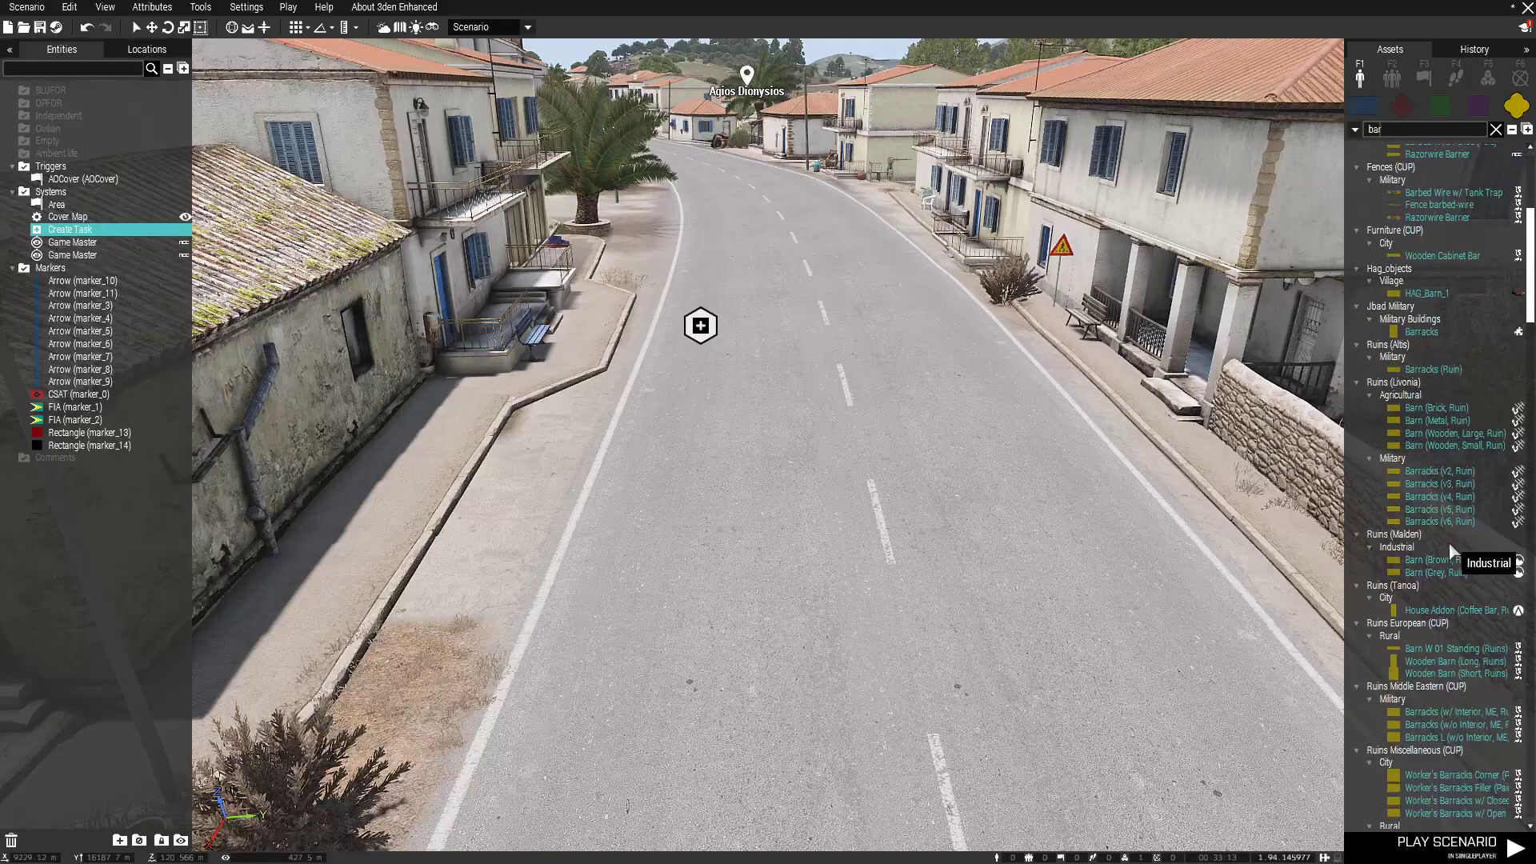
pyautogui.scroll(-4, 1452, 588)
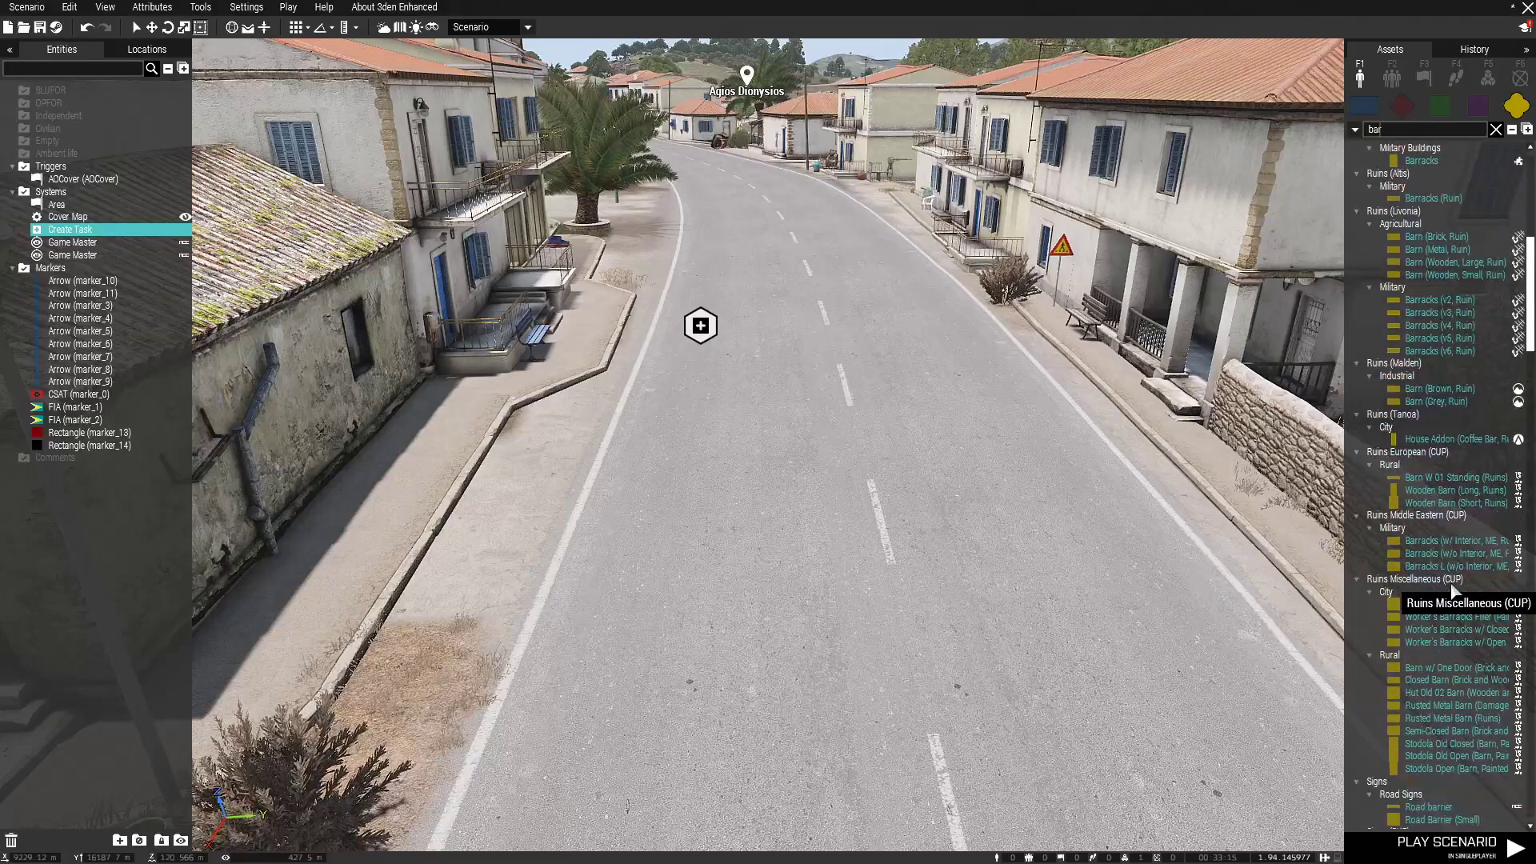
pyautogui.scroll(-4, 1452, 585)
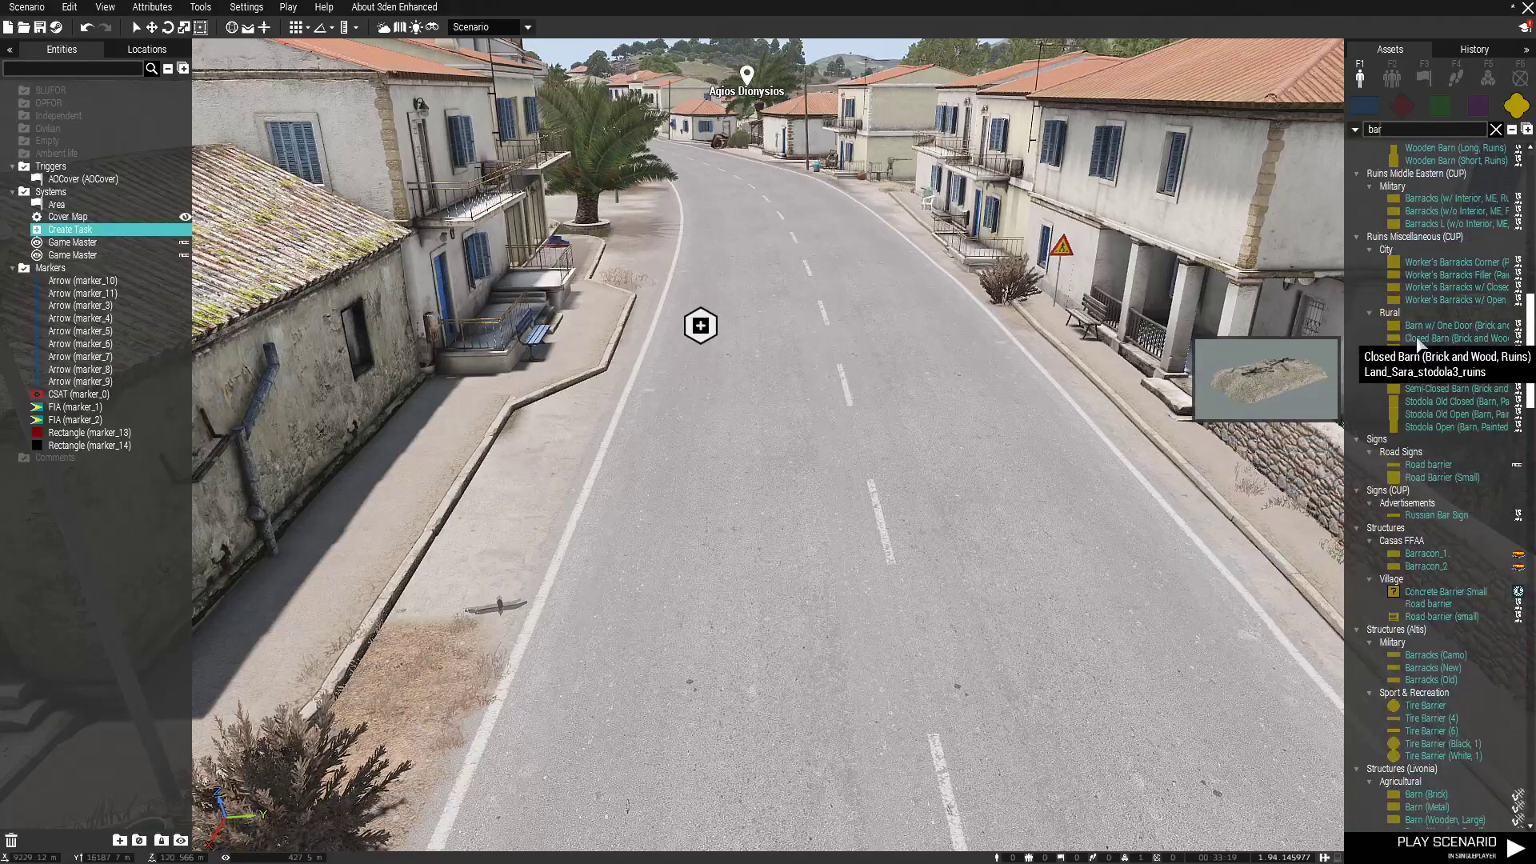
pyautogui.scroll(-1, 1408, 537)
pyautogui.scroll(-3, 1410, 544)
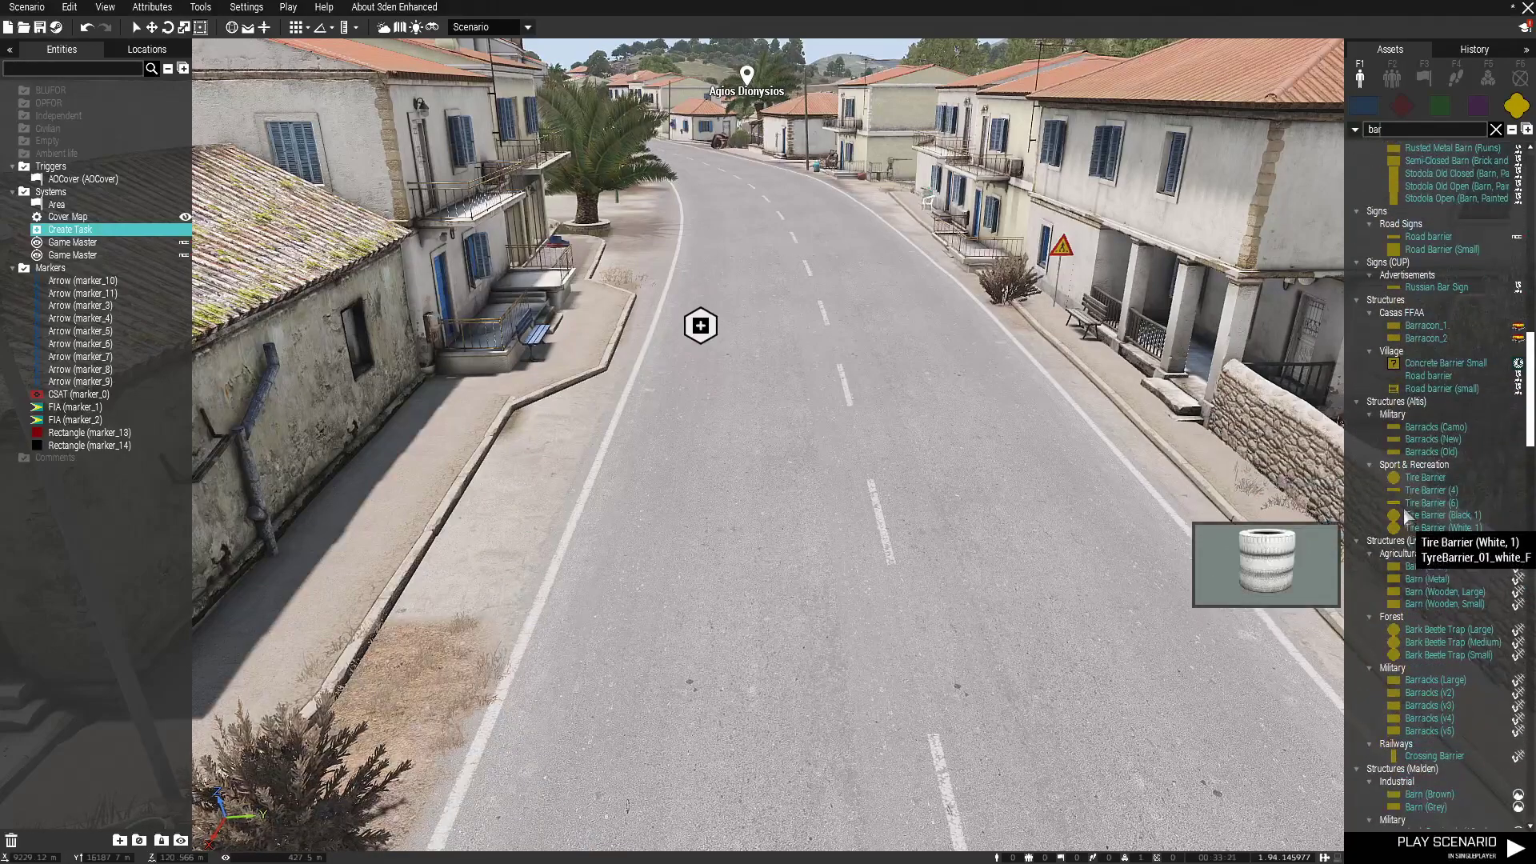
pyautogui.scroll(-7, 1421, 632)
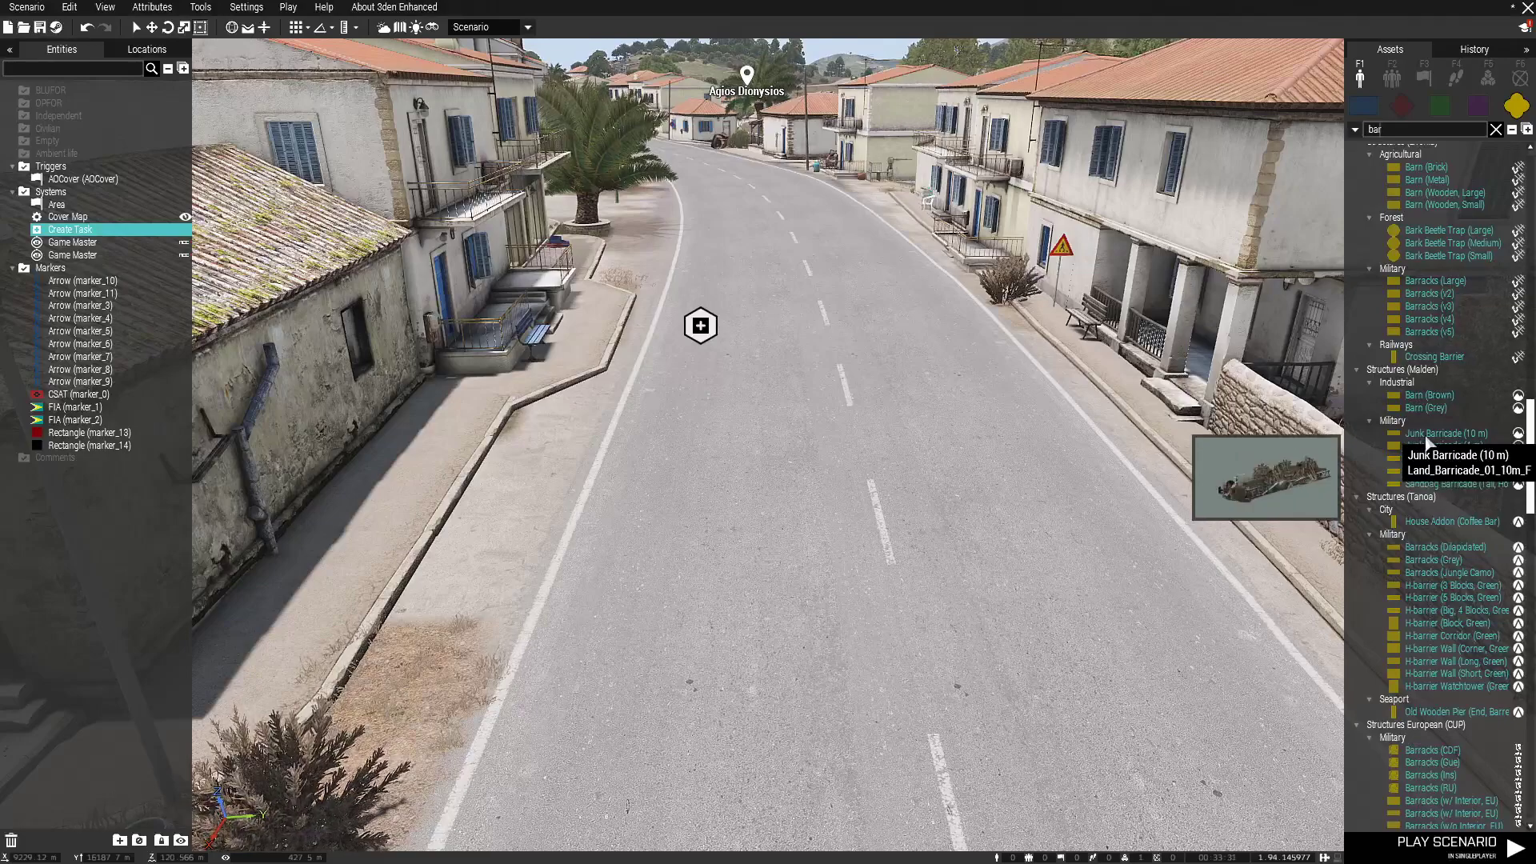
pyautogui.click(1428, 435)
pyautogui.press('a')
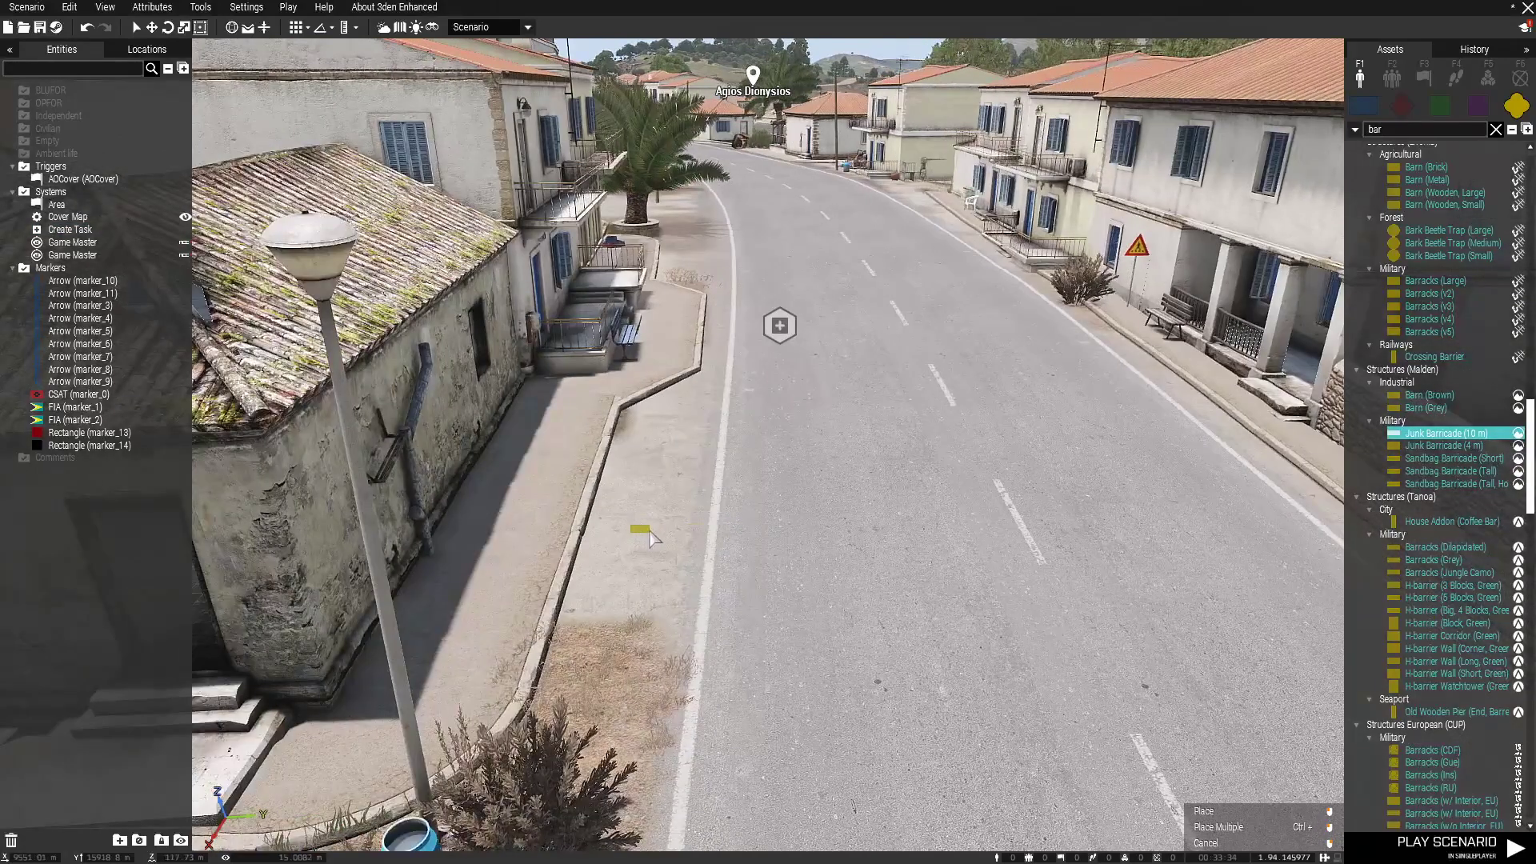
pyautogui.click(672, 520)
pyautogui.keyDown('shift'); pyautogui.moveTo(672, 520); pyautogui.dragTo(626, 650); pyautogui.keyUp('shift')
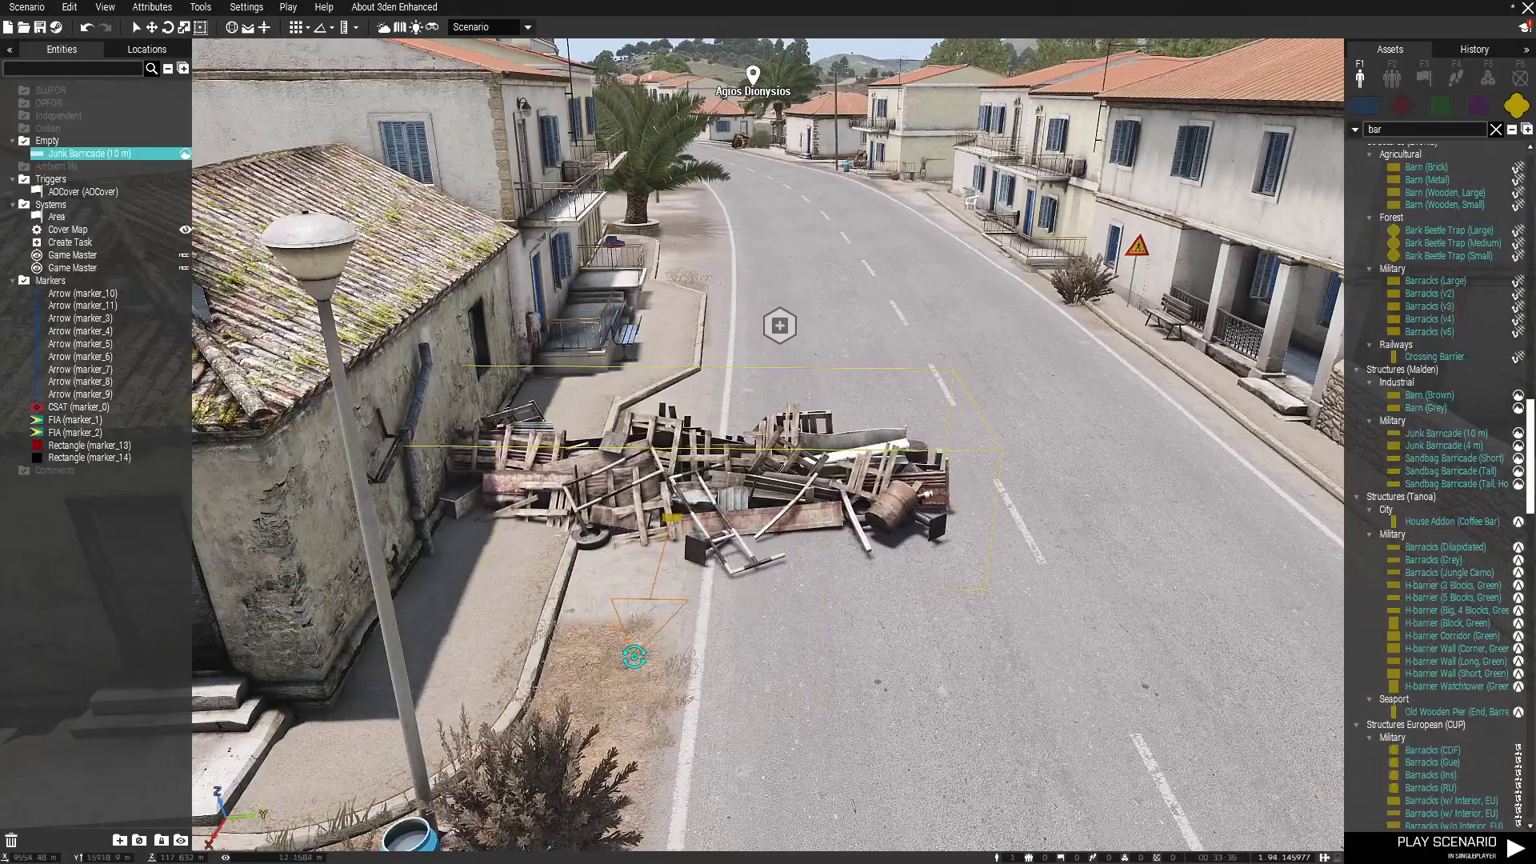
# - Duplicate the Junk Barricade (10 m) and place the copy across the opposite lane, staggered slightly farther up the road
pyautogui.press('d')
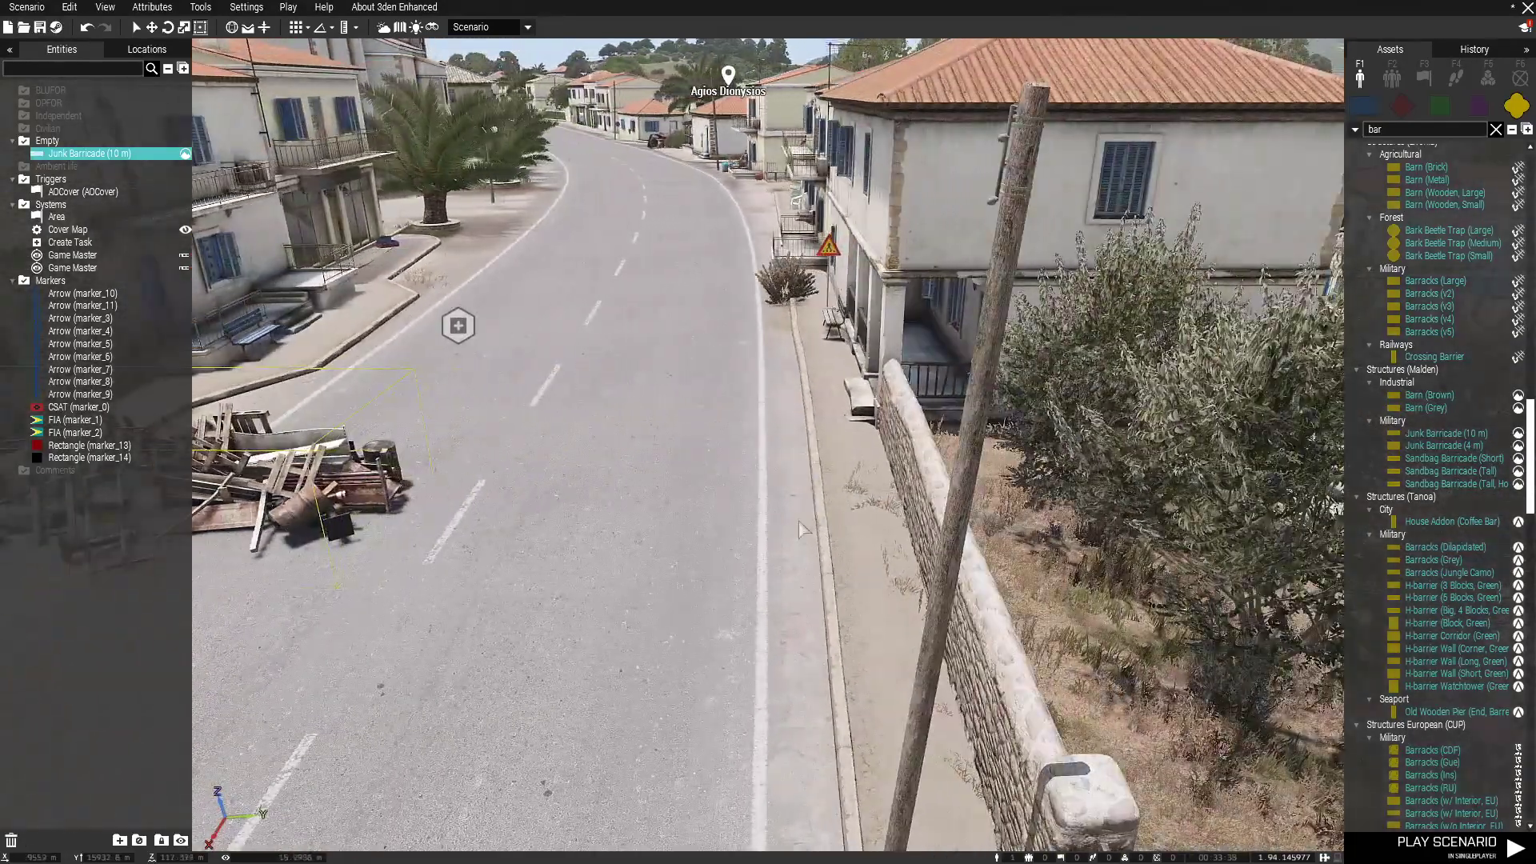
pyautogui.hotkey('ctrl', 'c')
pyautogui.hotkey('ctrl', 'v')
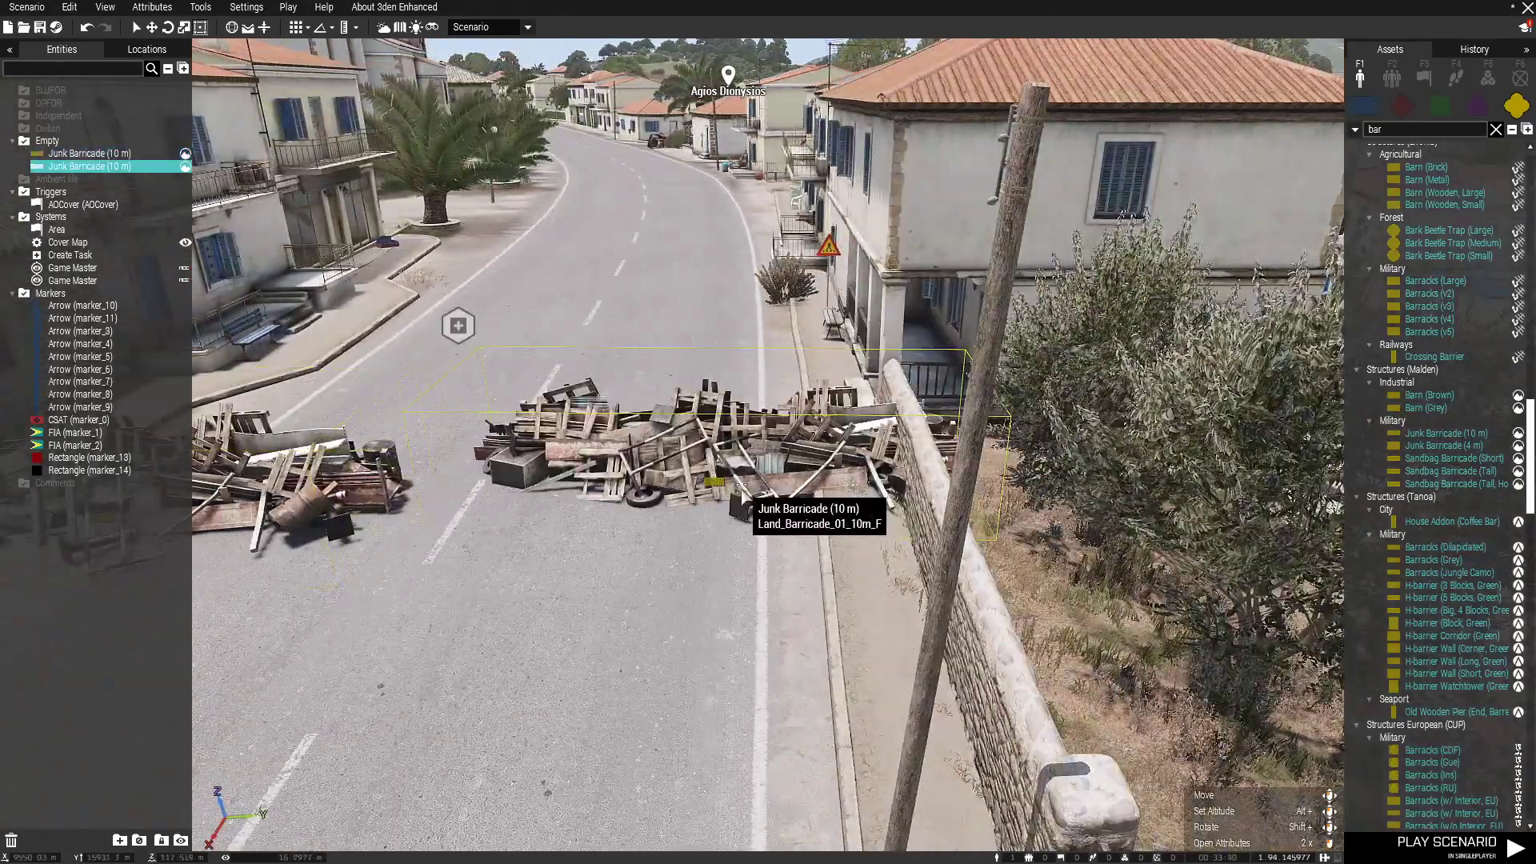
pyautogui.moveTo(768, 495); pyautogui.dragTo(671, 386)
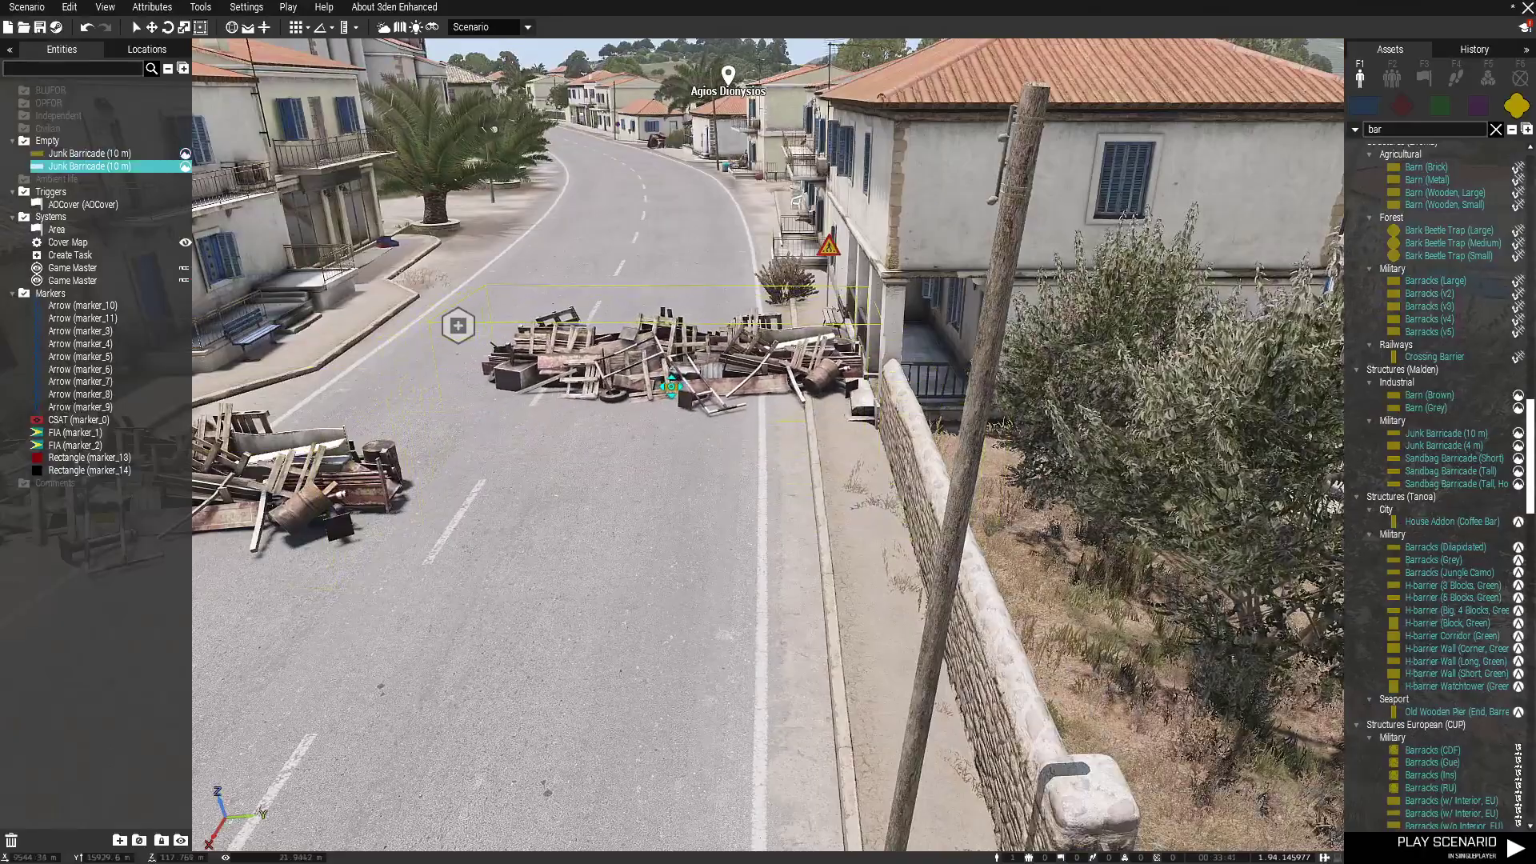
pyautogui.click(681, 570)
# - Examine the two staggered barricades from both directions along the main road
pyautogui.press('a')
pyautogui.press('s')
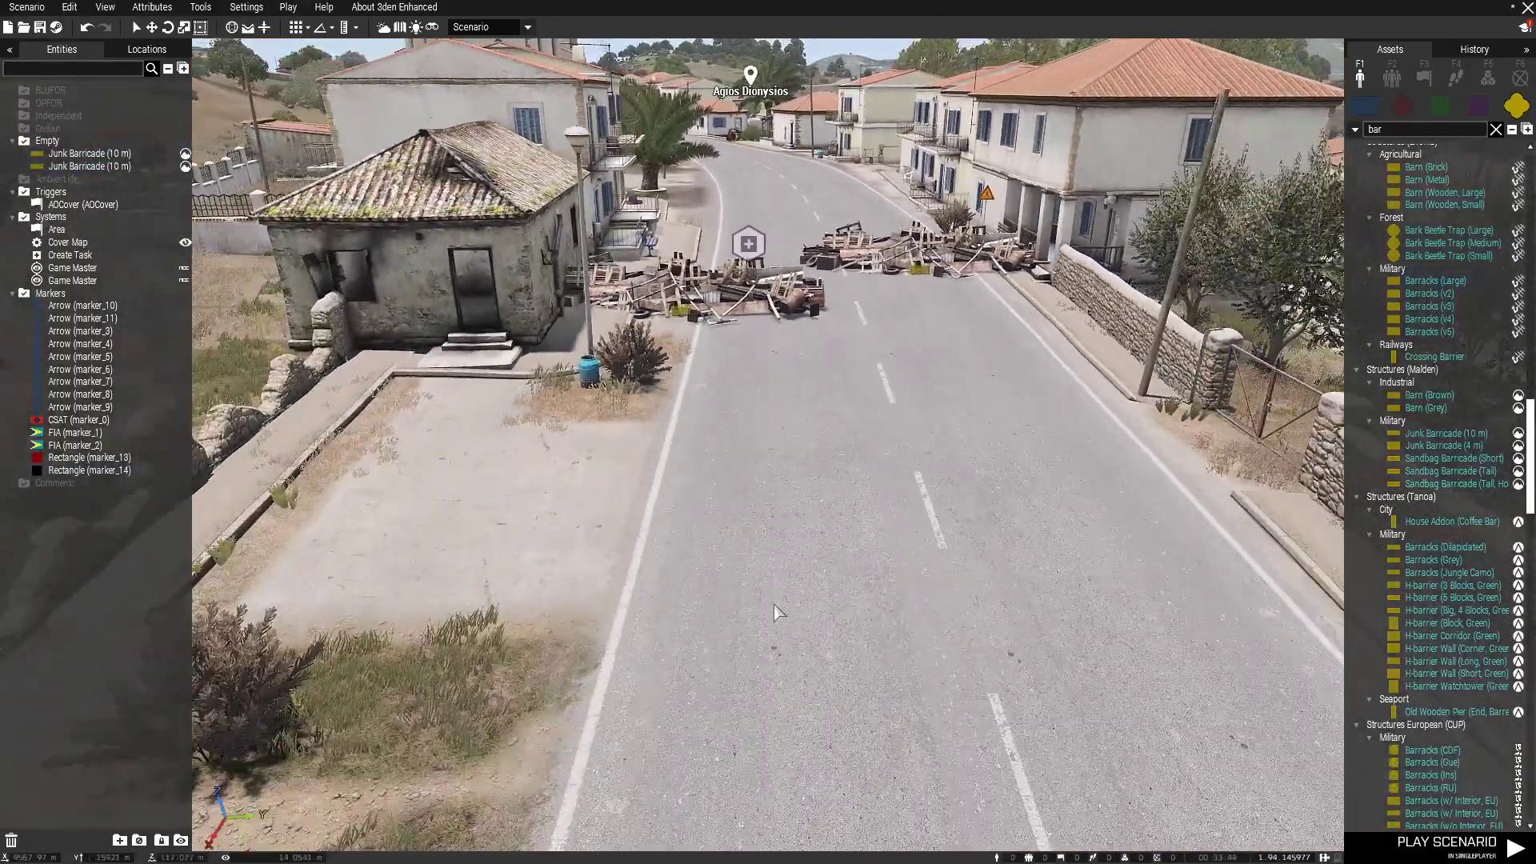
pyautogui.press('w')
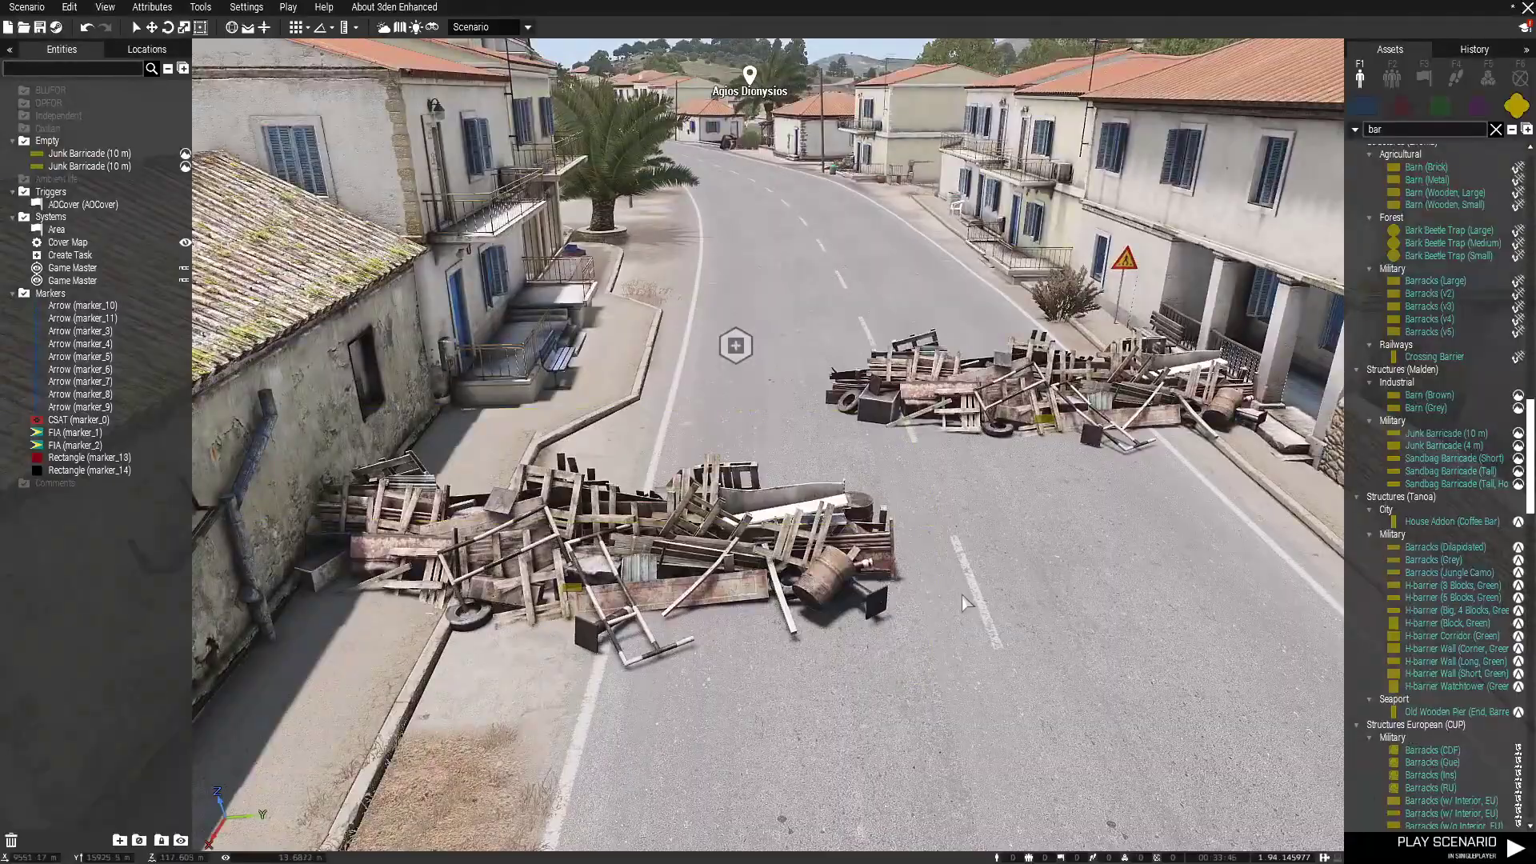
pyautogui.press('d')
pyautogui.moveTo(967, 600); pyautogui.dragTo(526, 614, button='right')
pyautogui.press('s')
pyautogui.press('a')
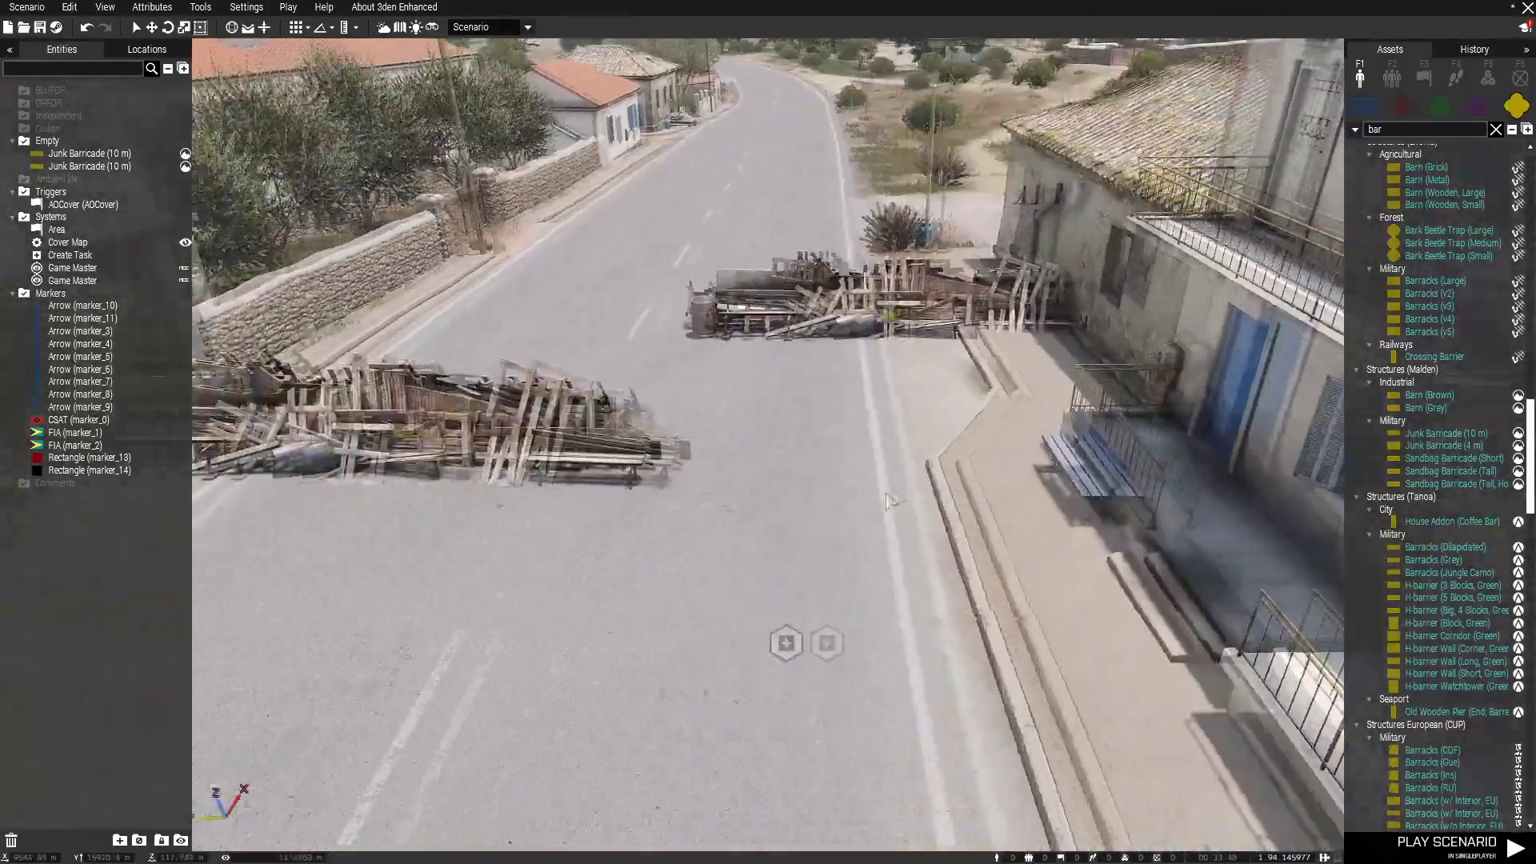
pyautogui.press('w')
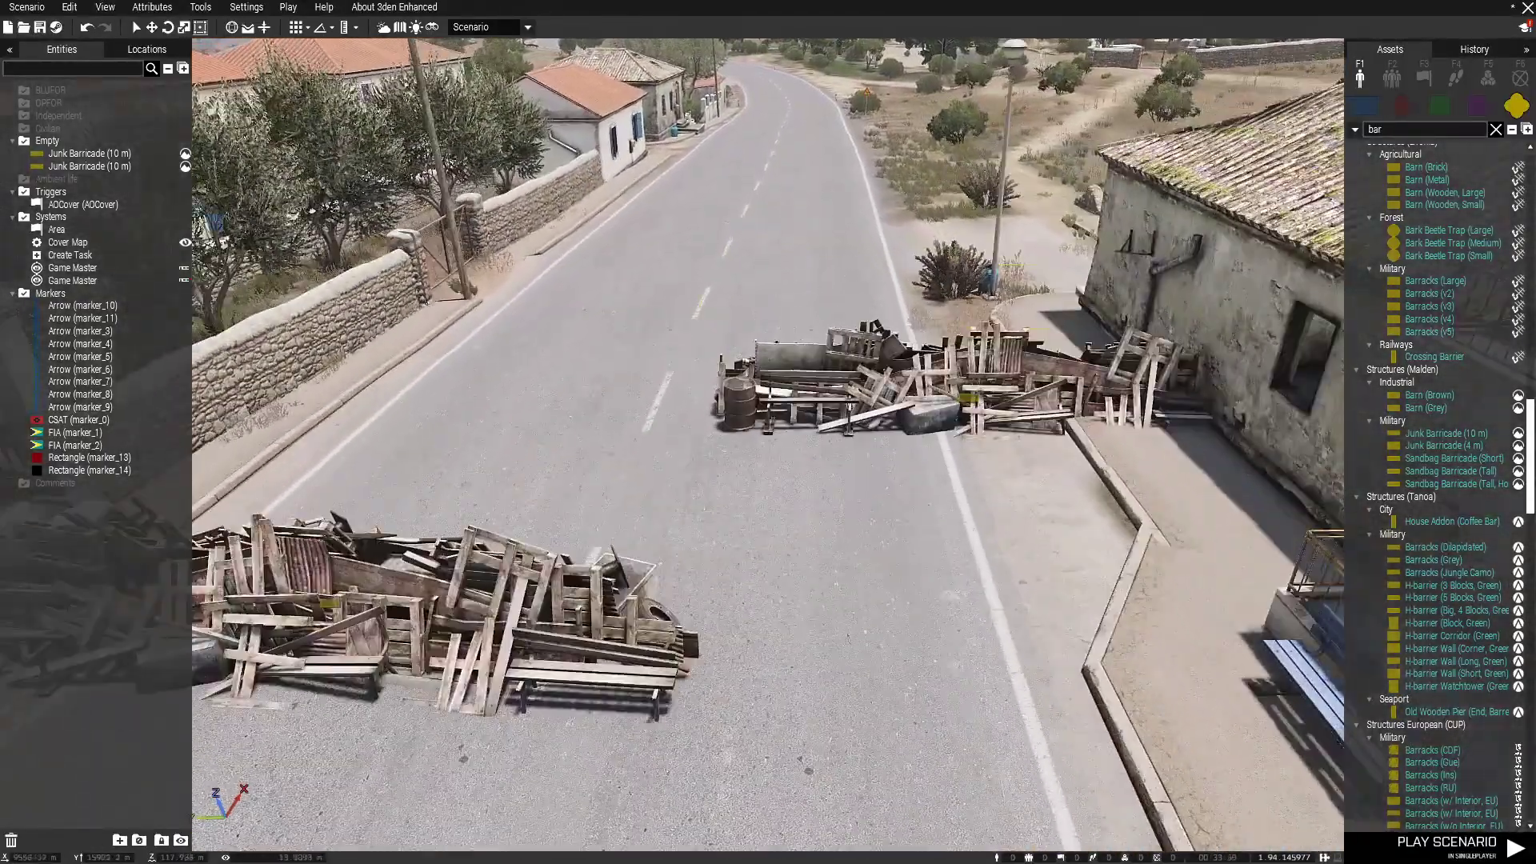
# - Show the BLUFOR unit assets, clear the "bar" filter and collapse the NATO faction
pyautogui.click(1364, 104)
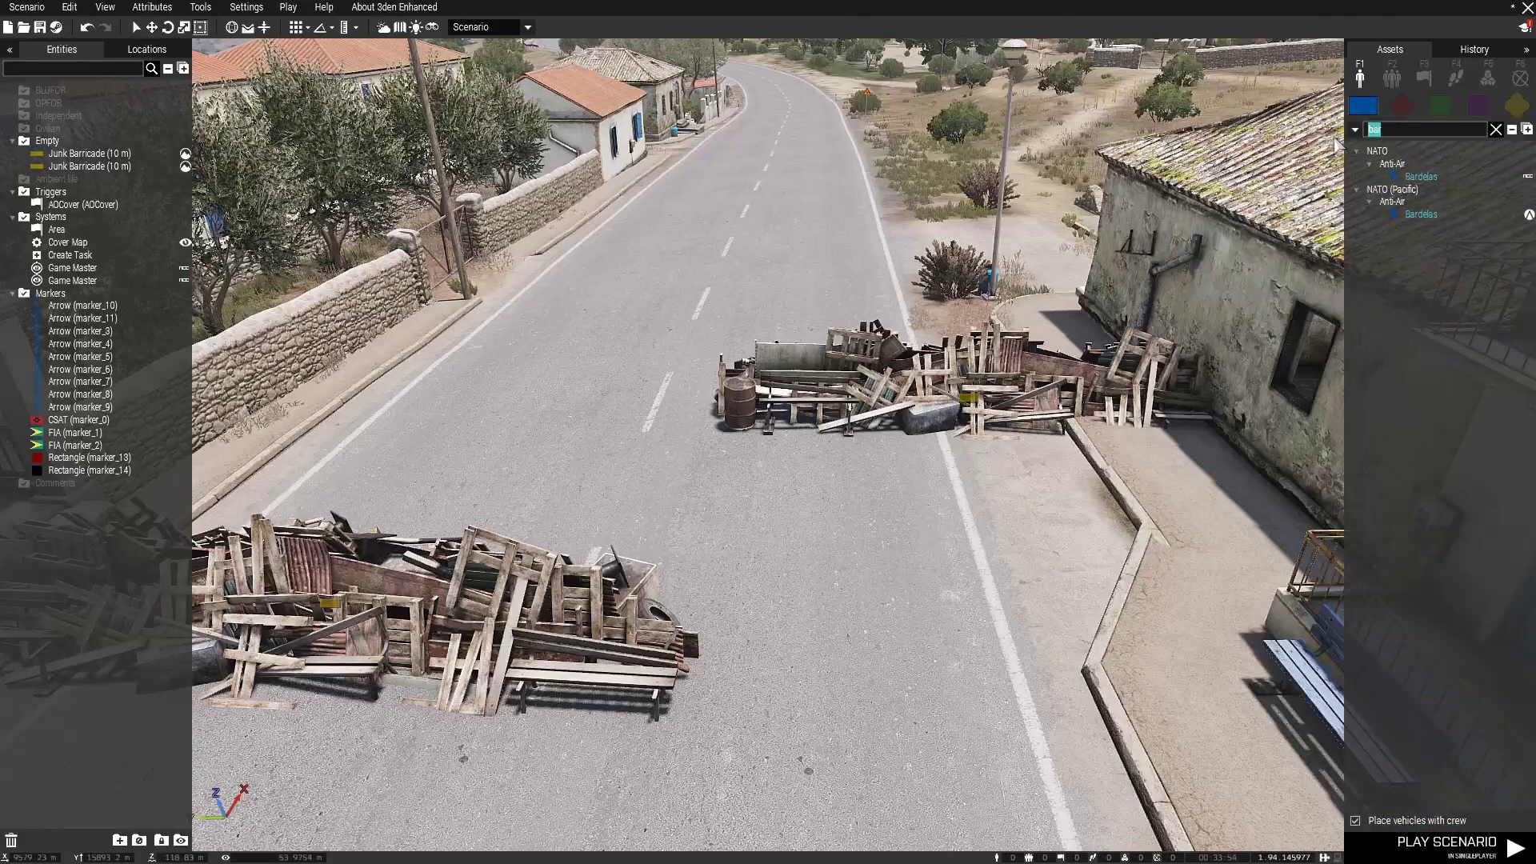
pyautogui.click(1495, 129)
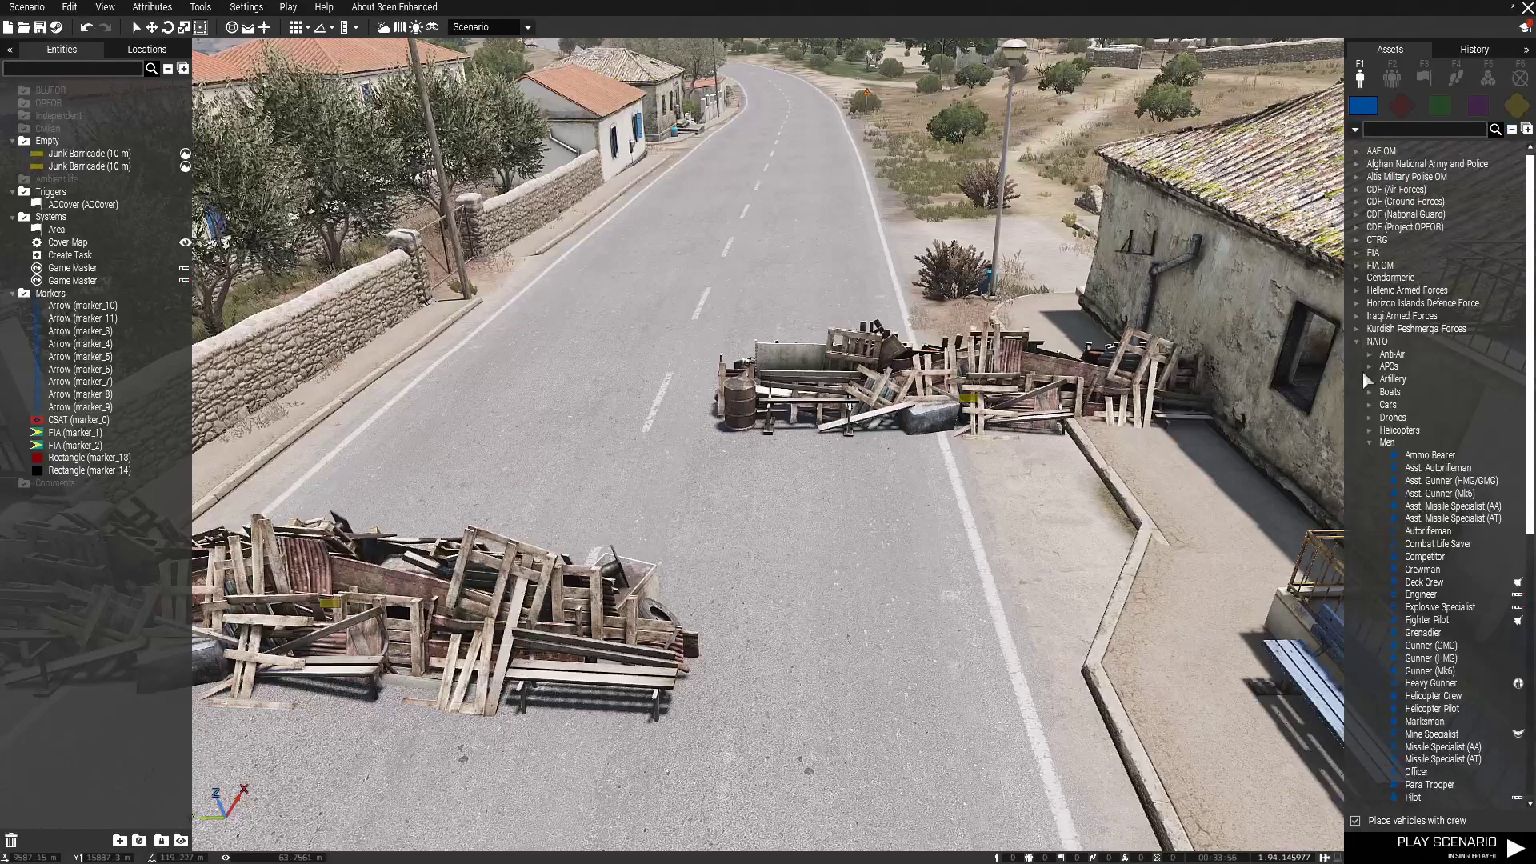
pyautogui.click(1359, 342)
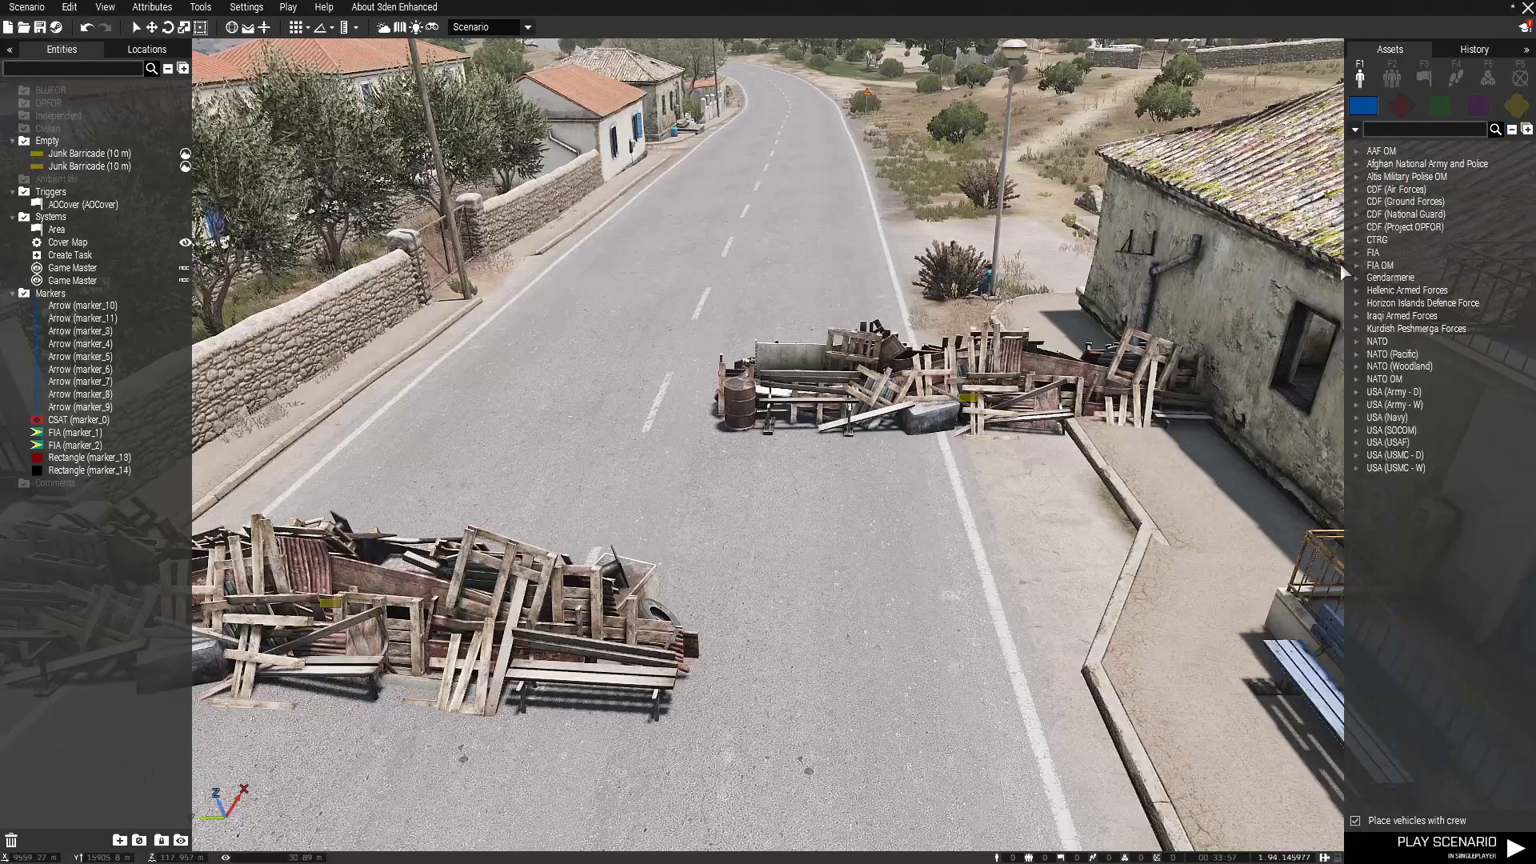
# - Try a crewed UAZ-3151 (DShKM) from the AAF OM cars behind the first barricade, and undo its placement
pyautogui.click(1356, 151)
pyautogui.click(1369, 201)
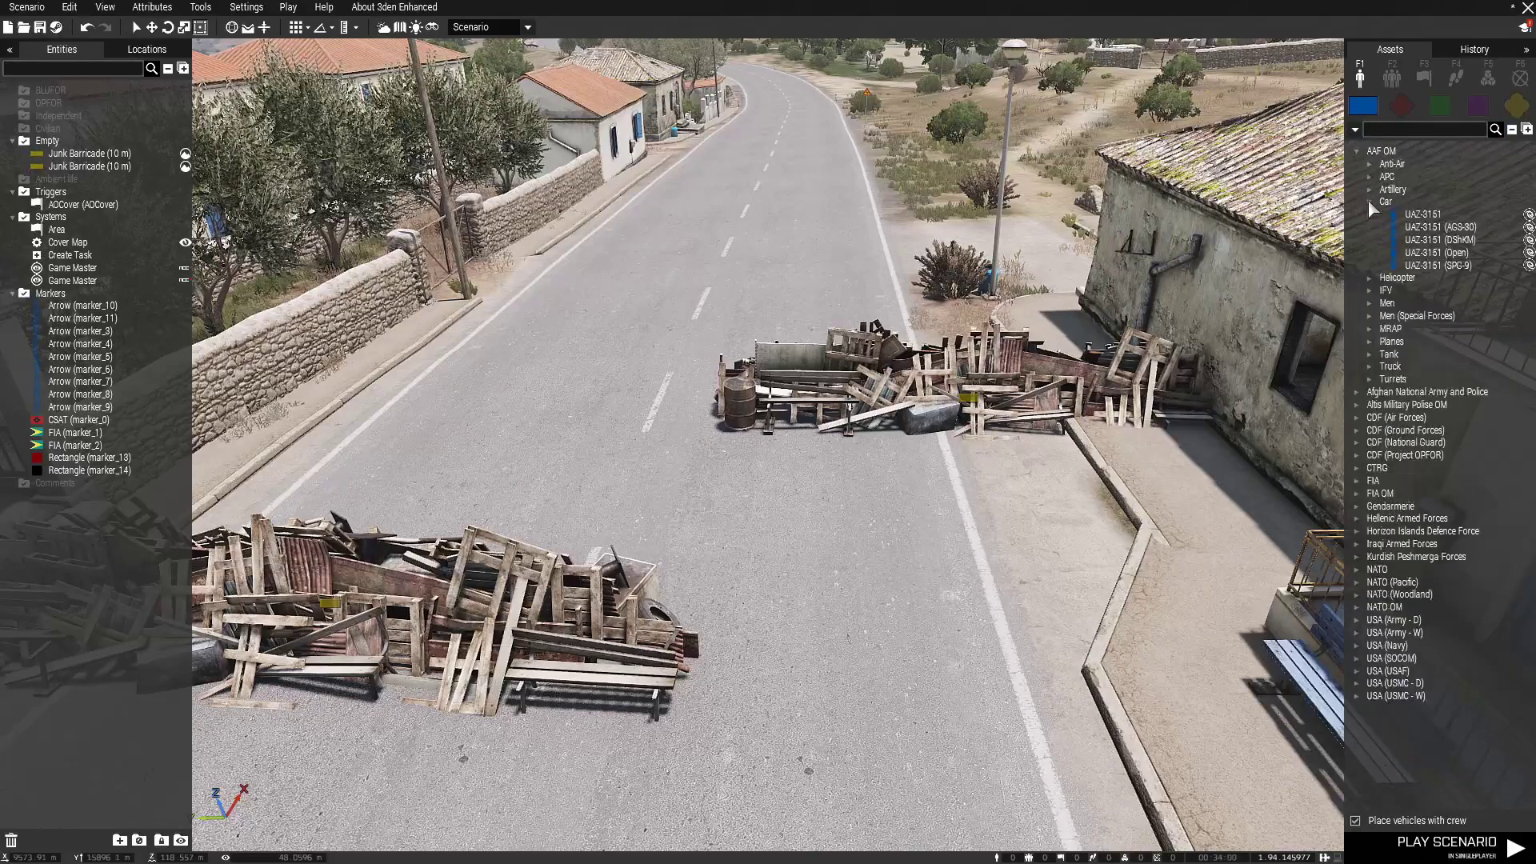
pyautogui.click(1436, 239)
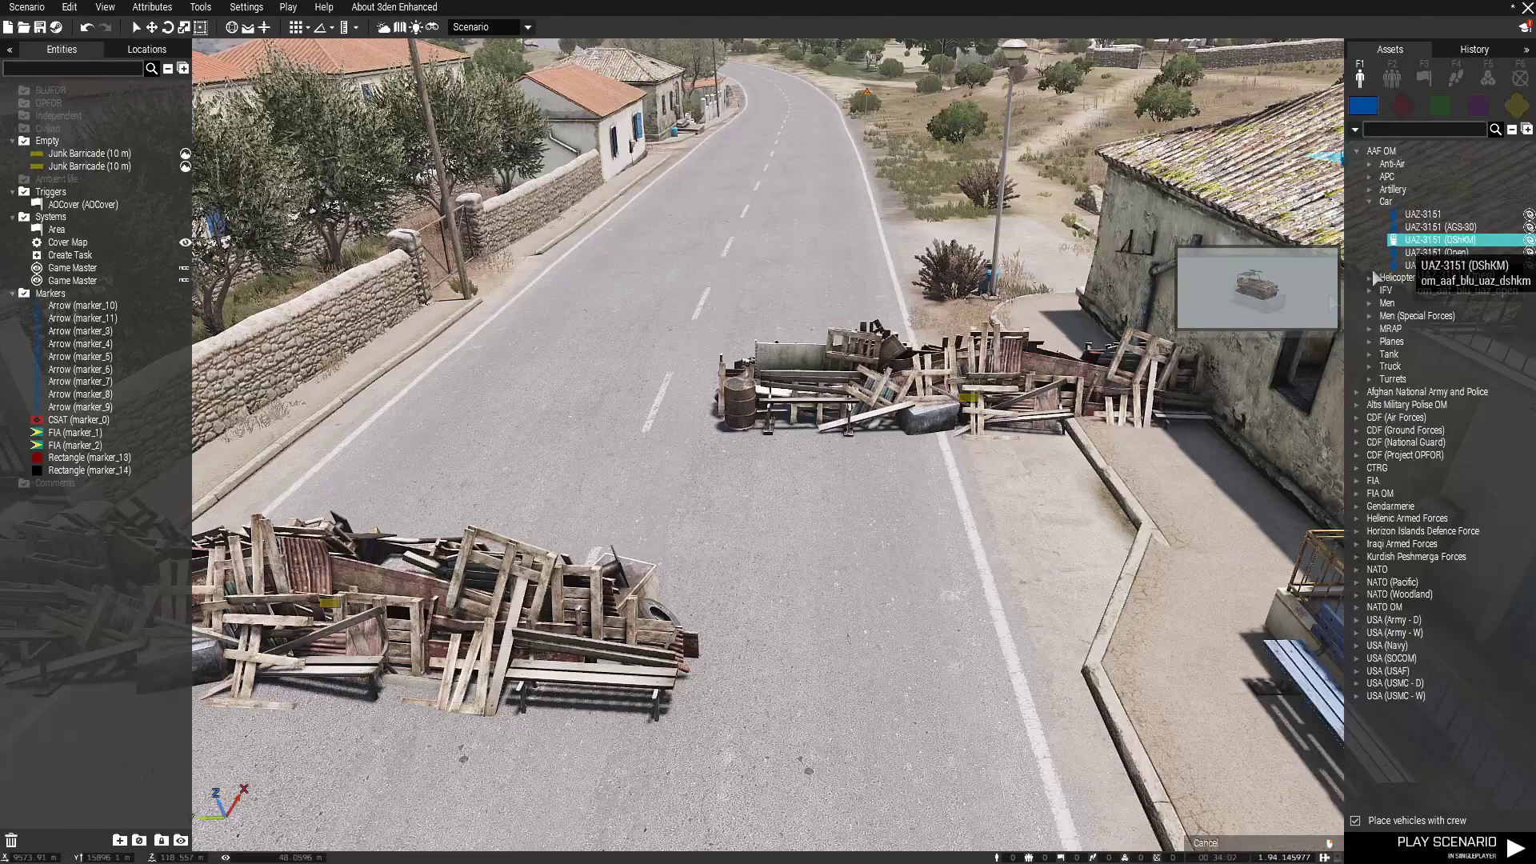
pyautogui.click(940, 492)
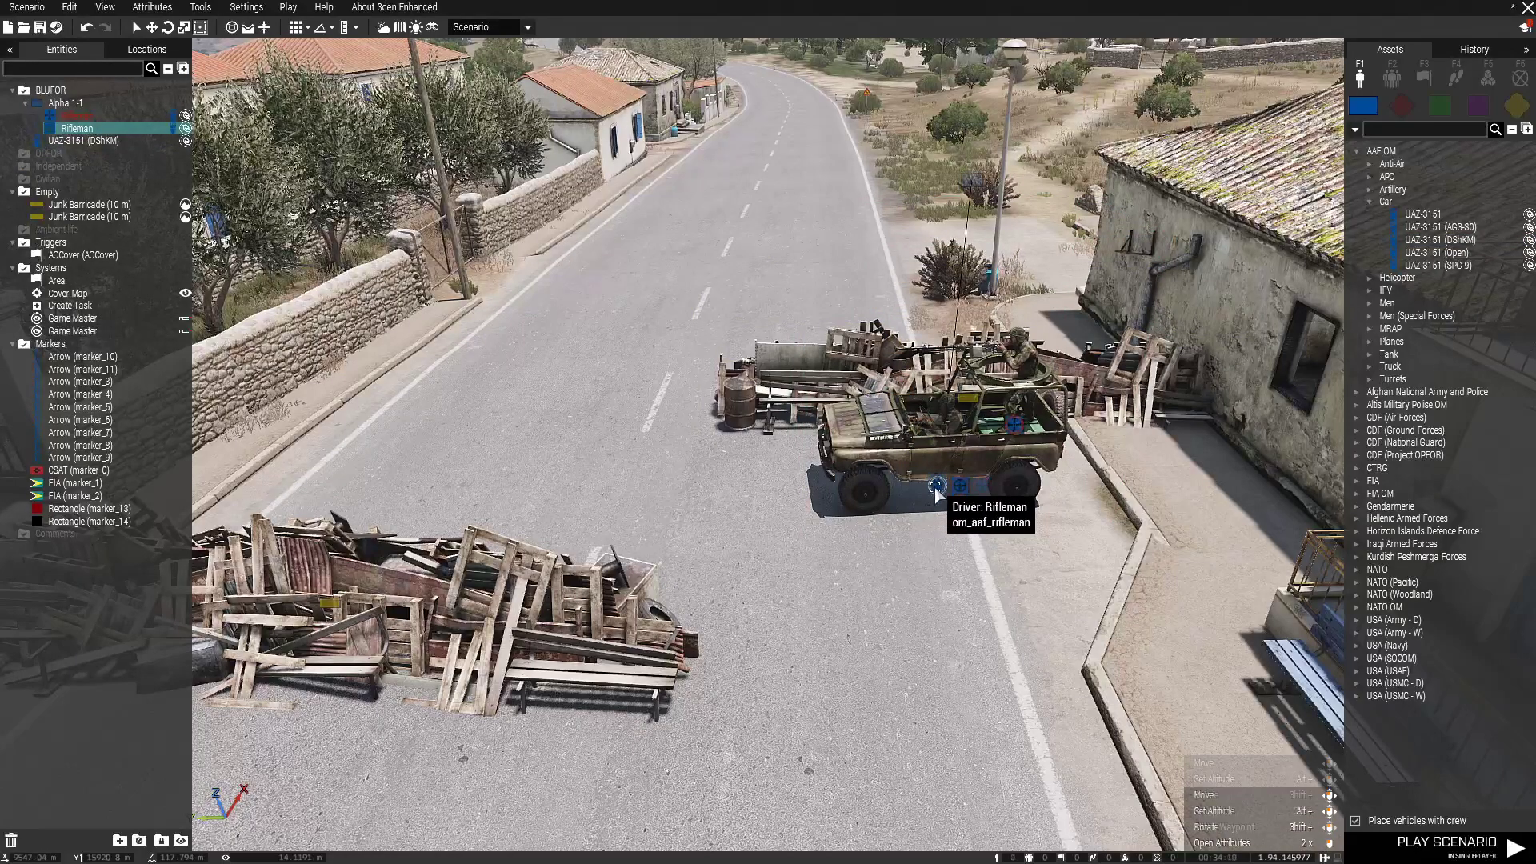
pyautogui.hotkey('ctrl', 'z')
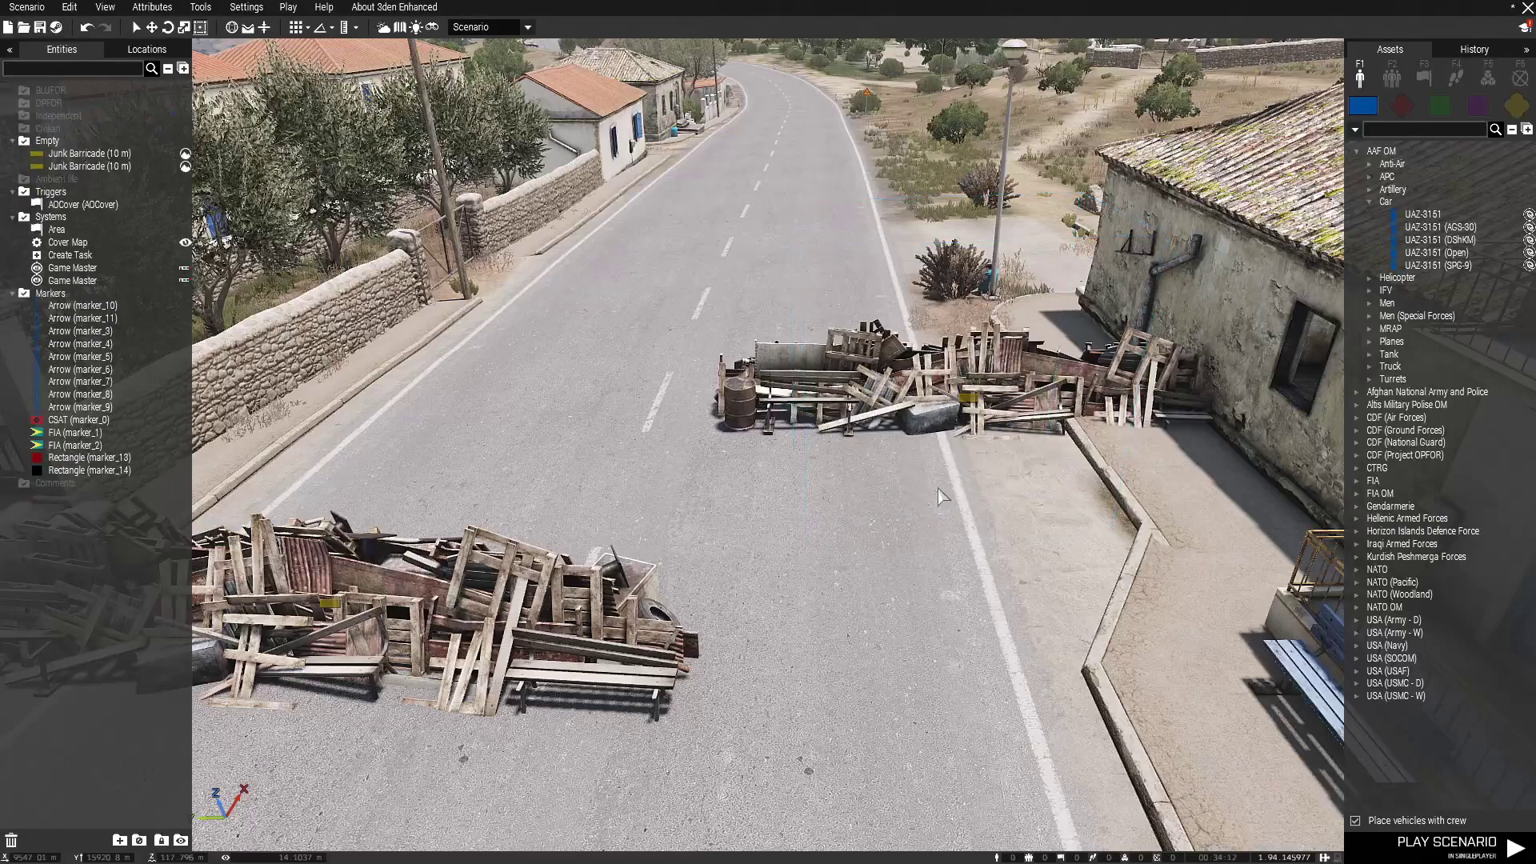
pyautogui.click(1356, 150)
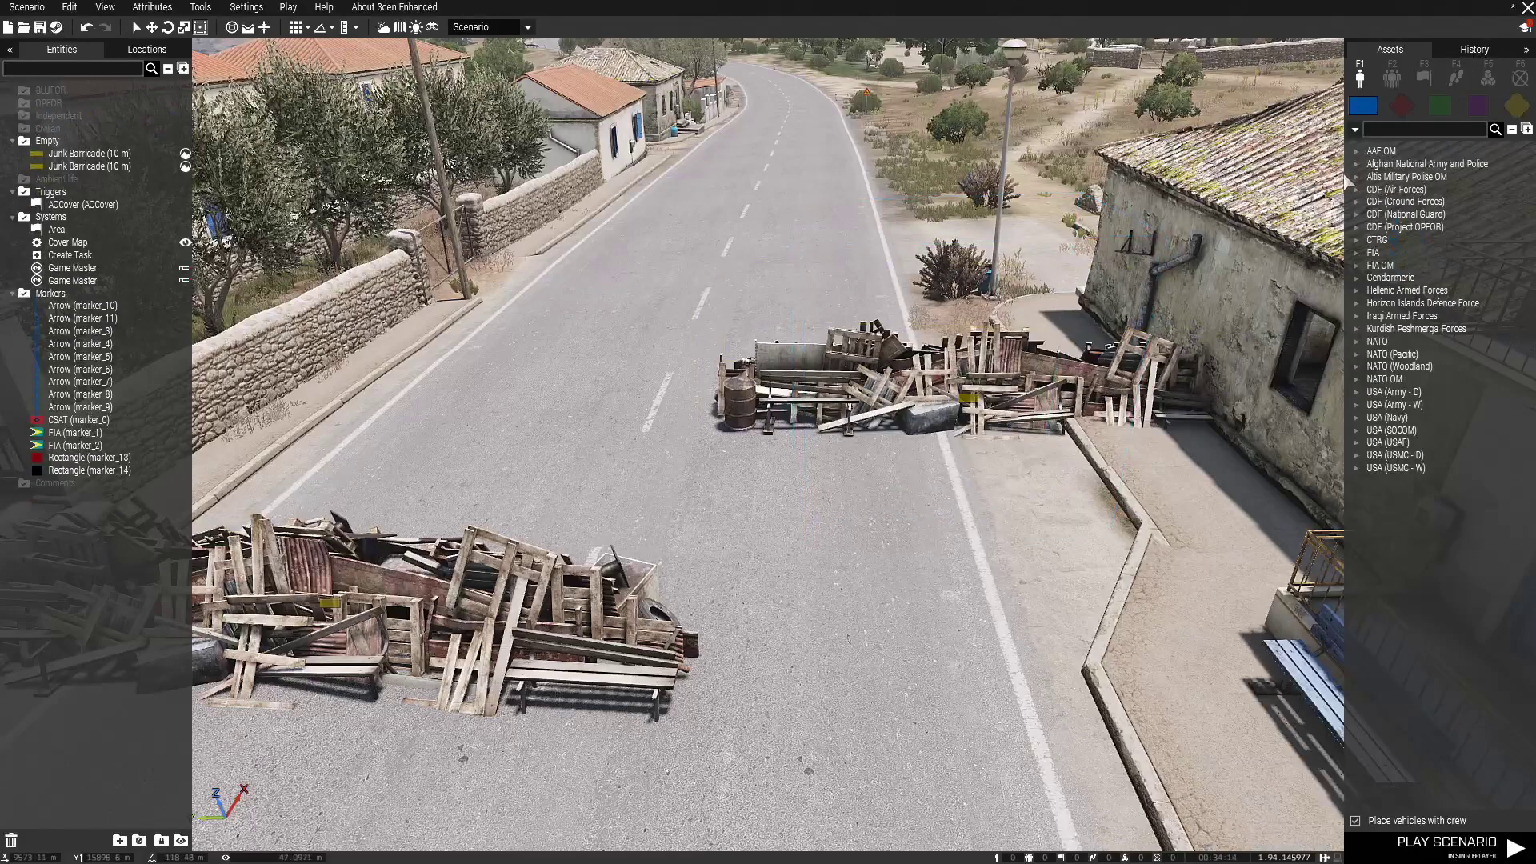
# - Place a crewed Offroad (HMG) from the FIA OM cars behind the first barricade and rotate it to face the barricade
pyautogui.click(1358, 266)
pyautogui.click(1369, 290)
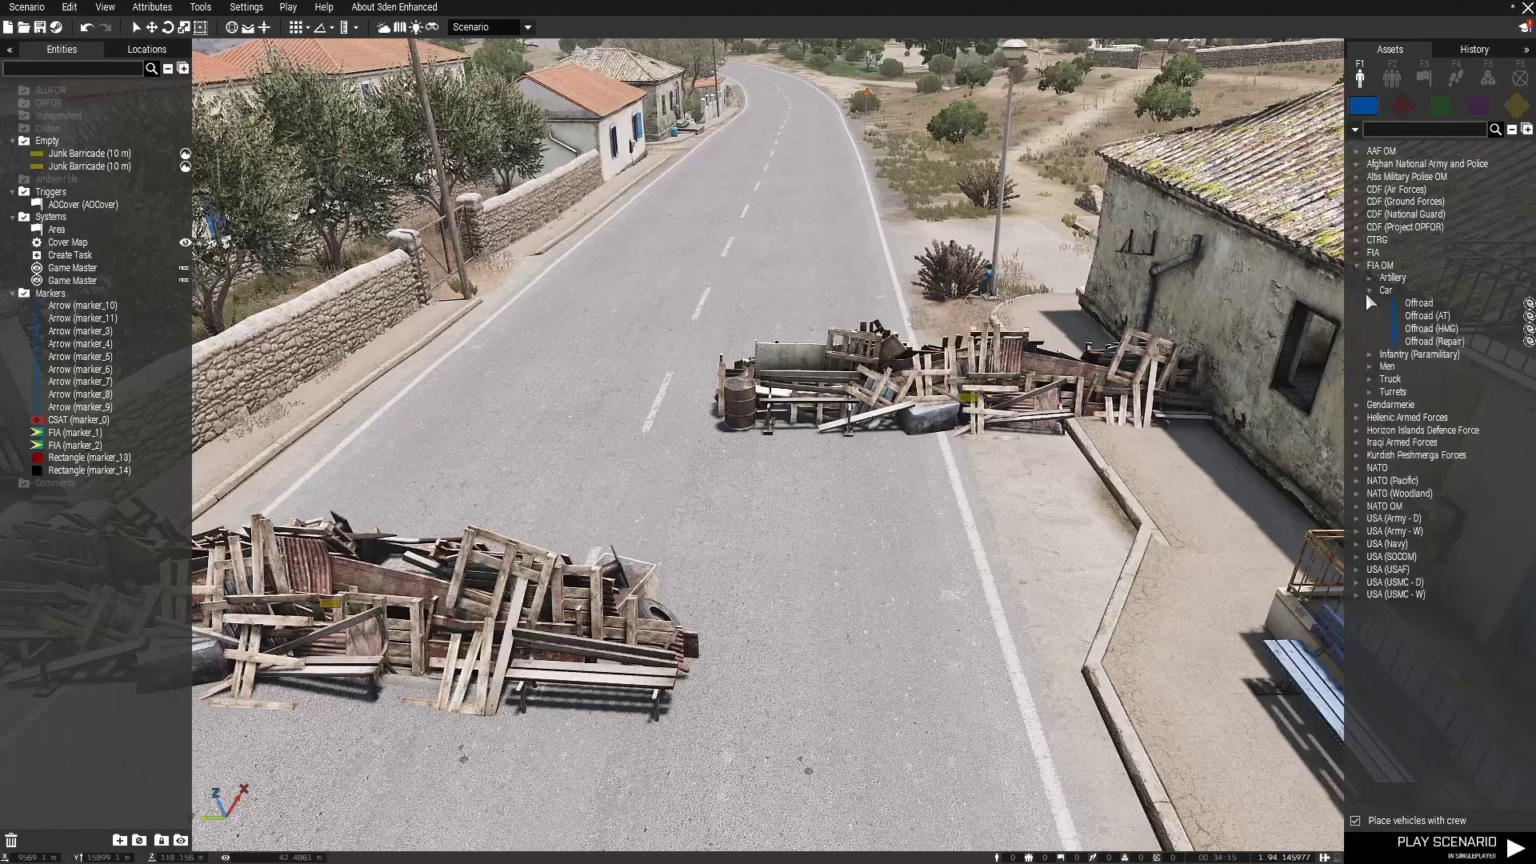
pyautogui.moveTo(1438, 323)
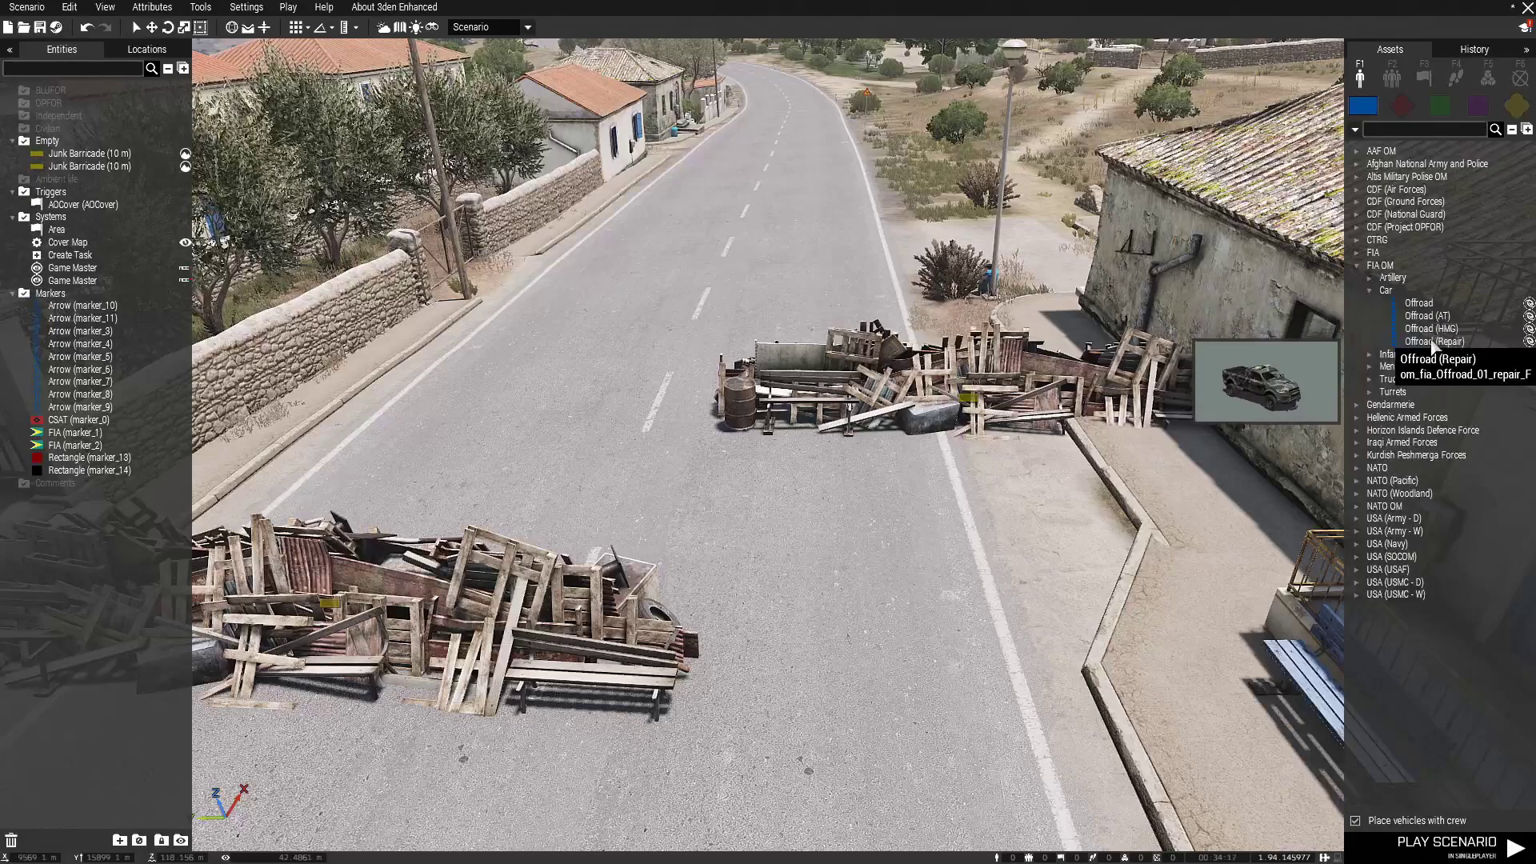
pyautogui.click(1431, 328)
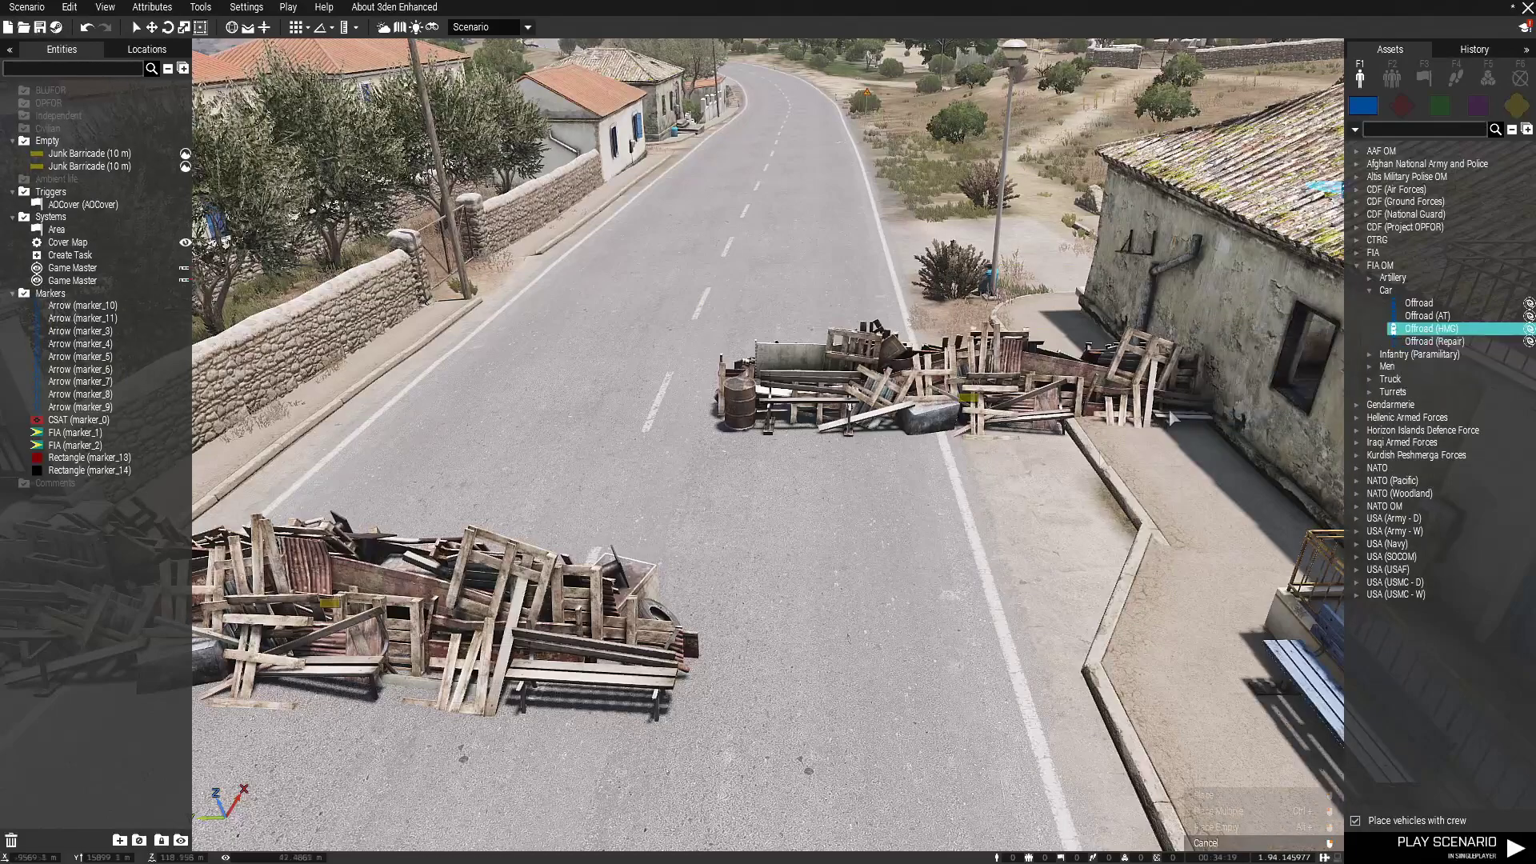
pyautogui.click(933, 525)
pyautogui.keyDown('shift'); pyautogui.moveTo(933, 525); pyautogui.dragTo(1002, 468); pyautogui.keyUp('shift')
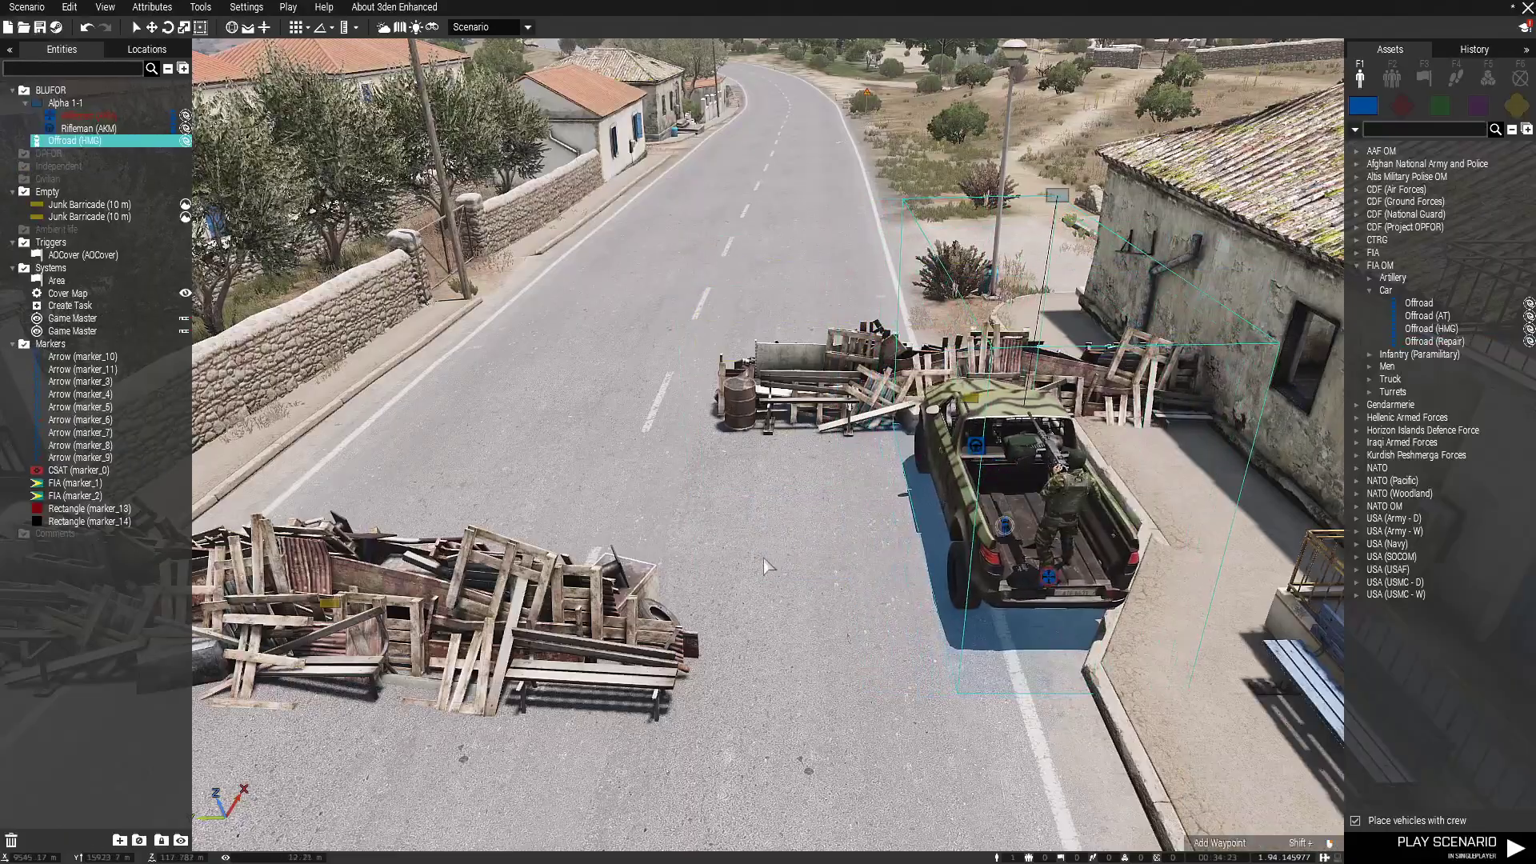
# - Shift the Offroad (HMG) closer to the building and the sidewalk behind the first barricade
pyautogui.click(768, 566)
pyautogui.moveTo(768, 566); pyautogui.dragTo(1080, 566, button='right')
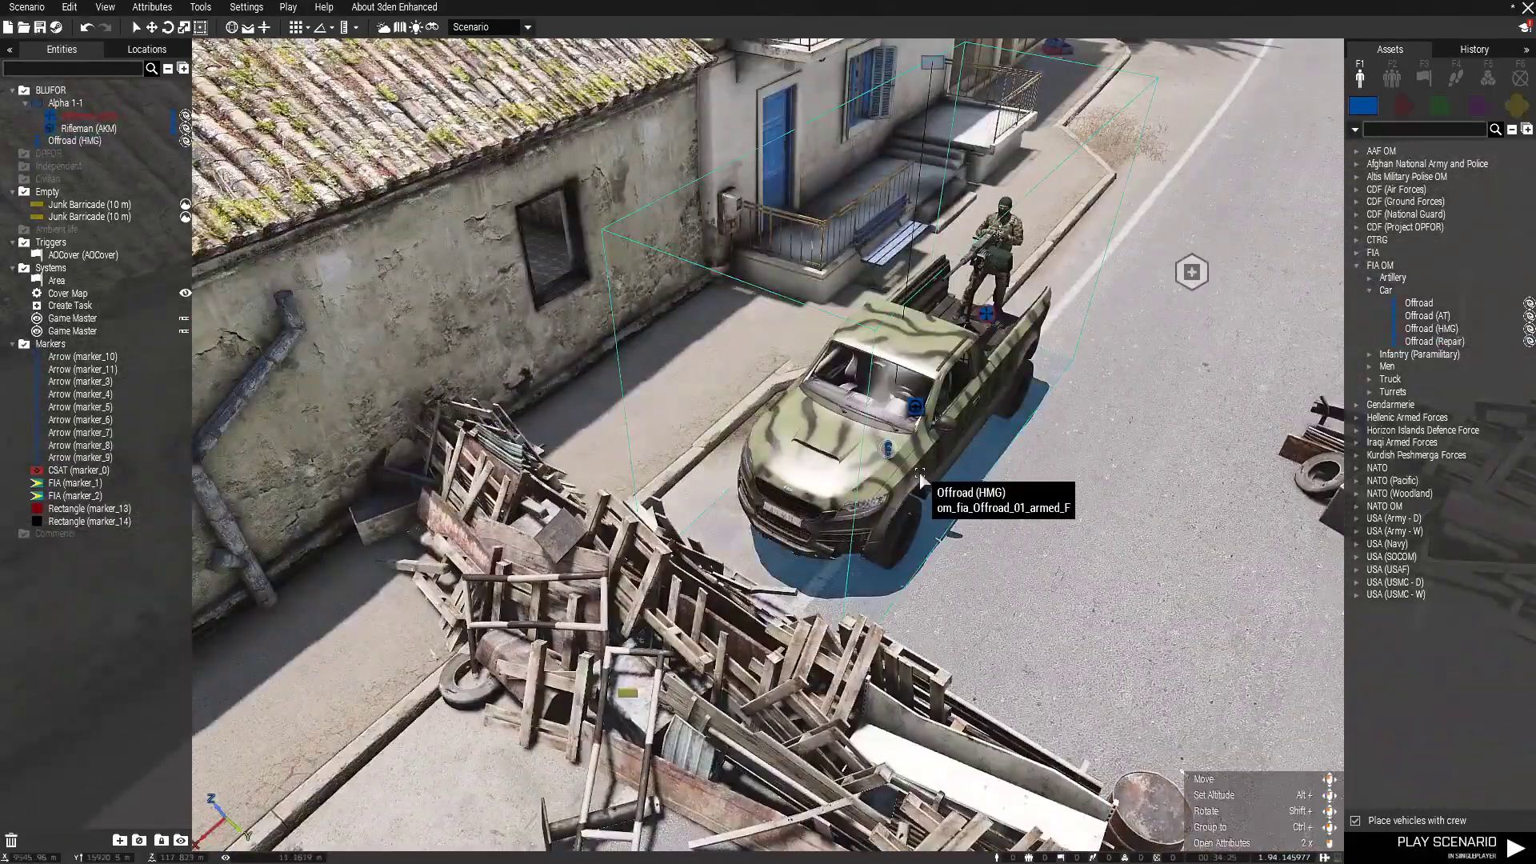
pyautogui.click(809, 384)
pyautogui.moveTo(866, 476); pyautogui.dragTo(863, 475)
# - Take the driver, Rifleman (AKM), out of the Offroad (HMG) and delete him
pyautogui.click(872, 456)
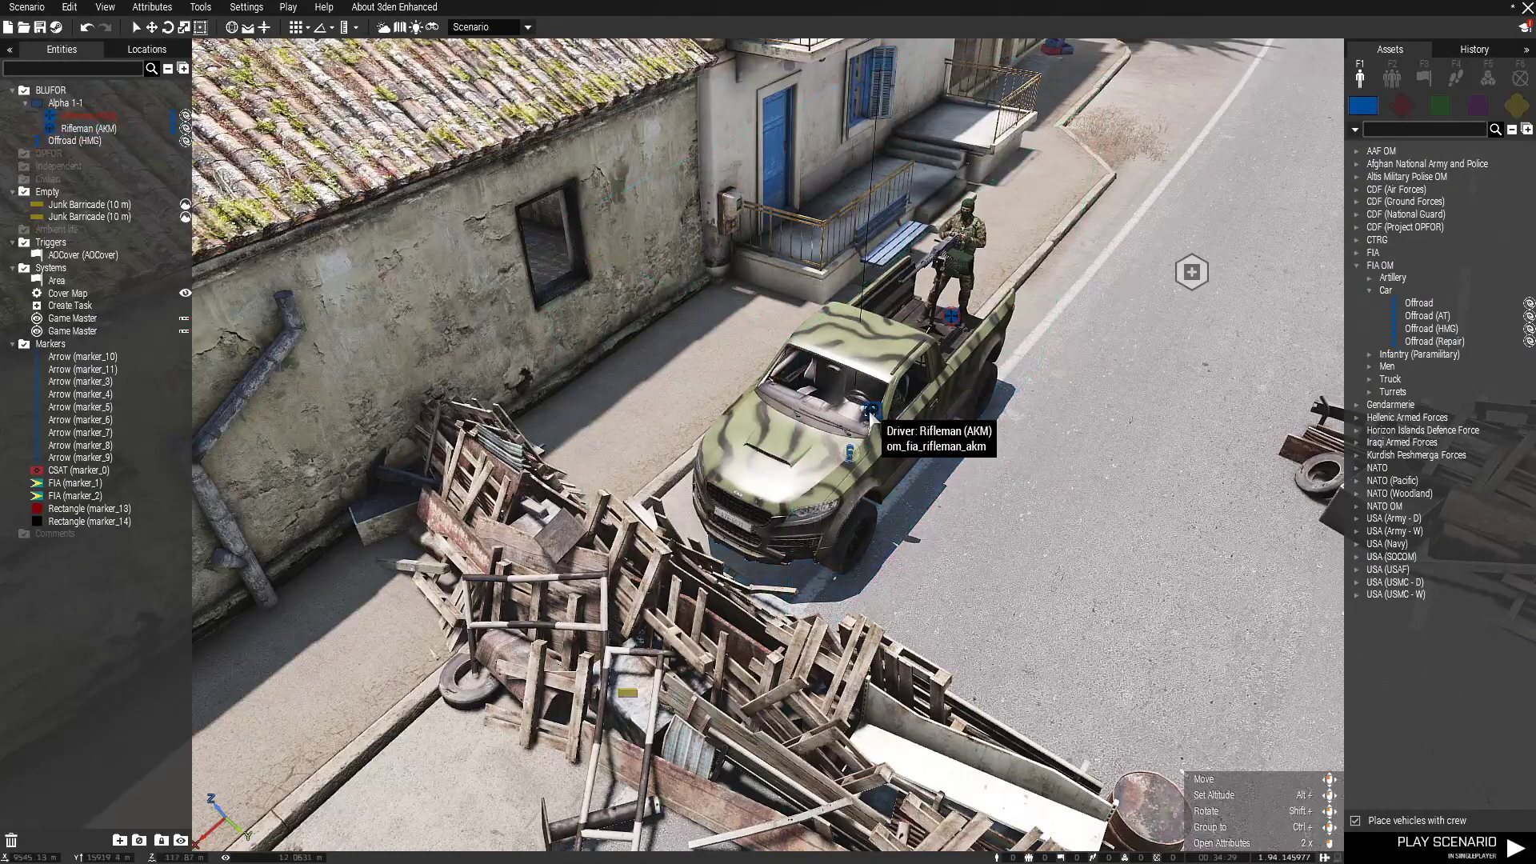
pyautogui.moveTo(926, 454); pyautogui.dragTo(1045, 552)
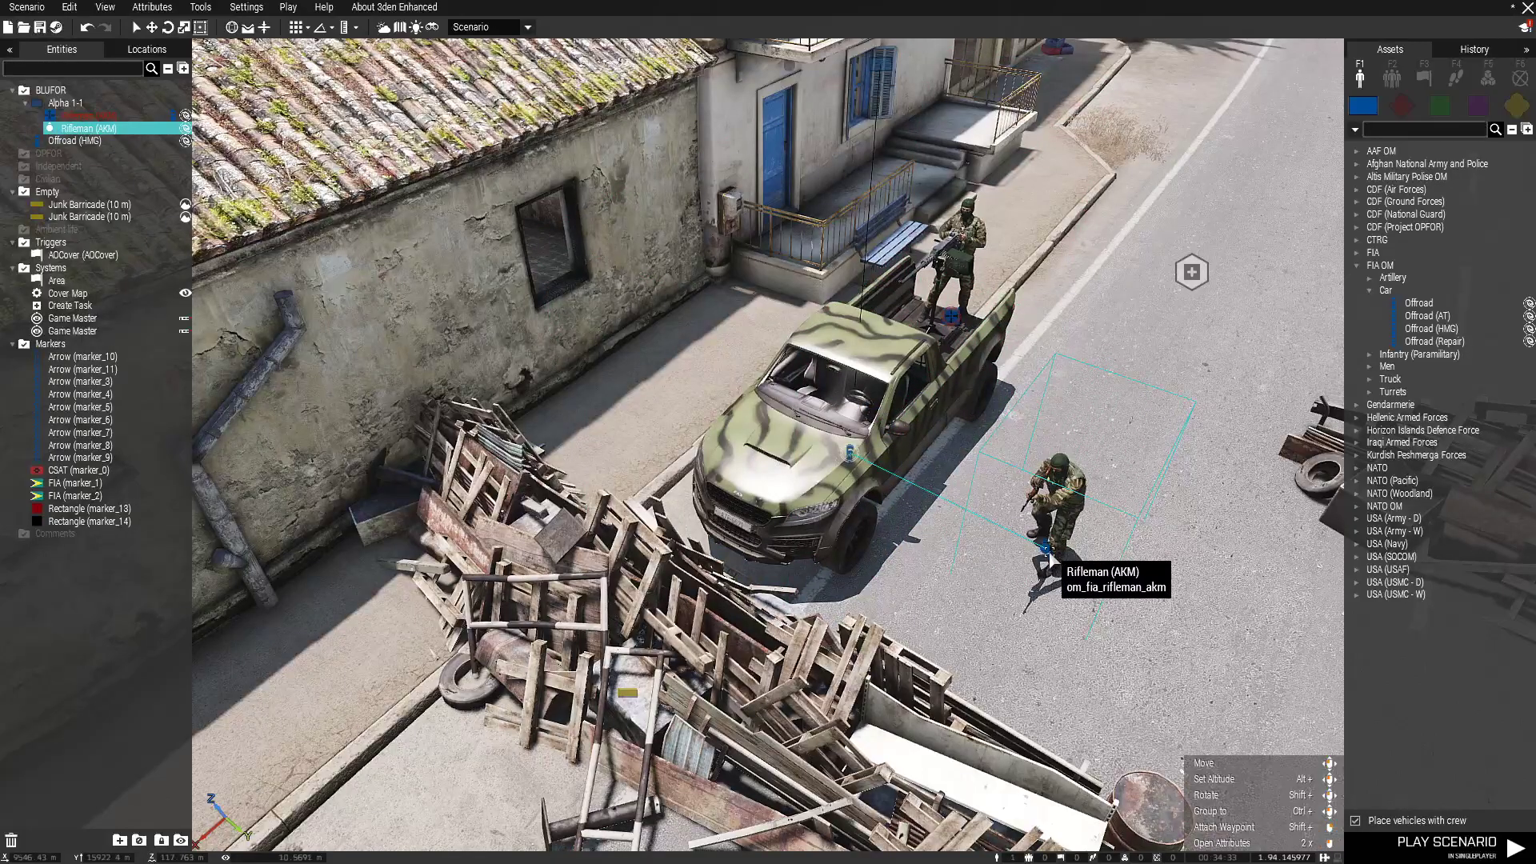
pyautogui.press('Delete')
# - Place two Fire effect modules on the second barricade, one toward each end
pyautogui.moveTo(904, 559); pyautogui.dragTo(983, 523, button='right')
pyautogui.press('s')
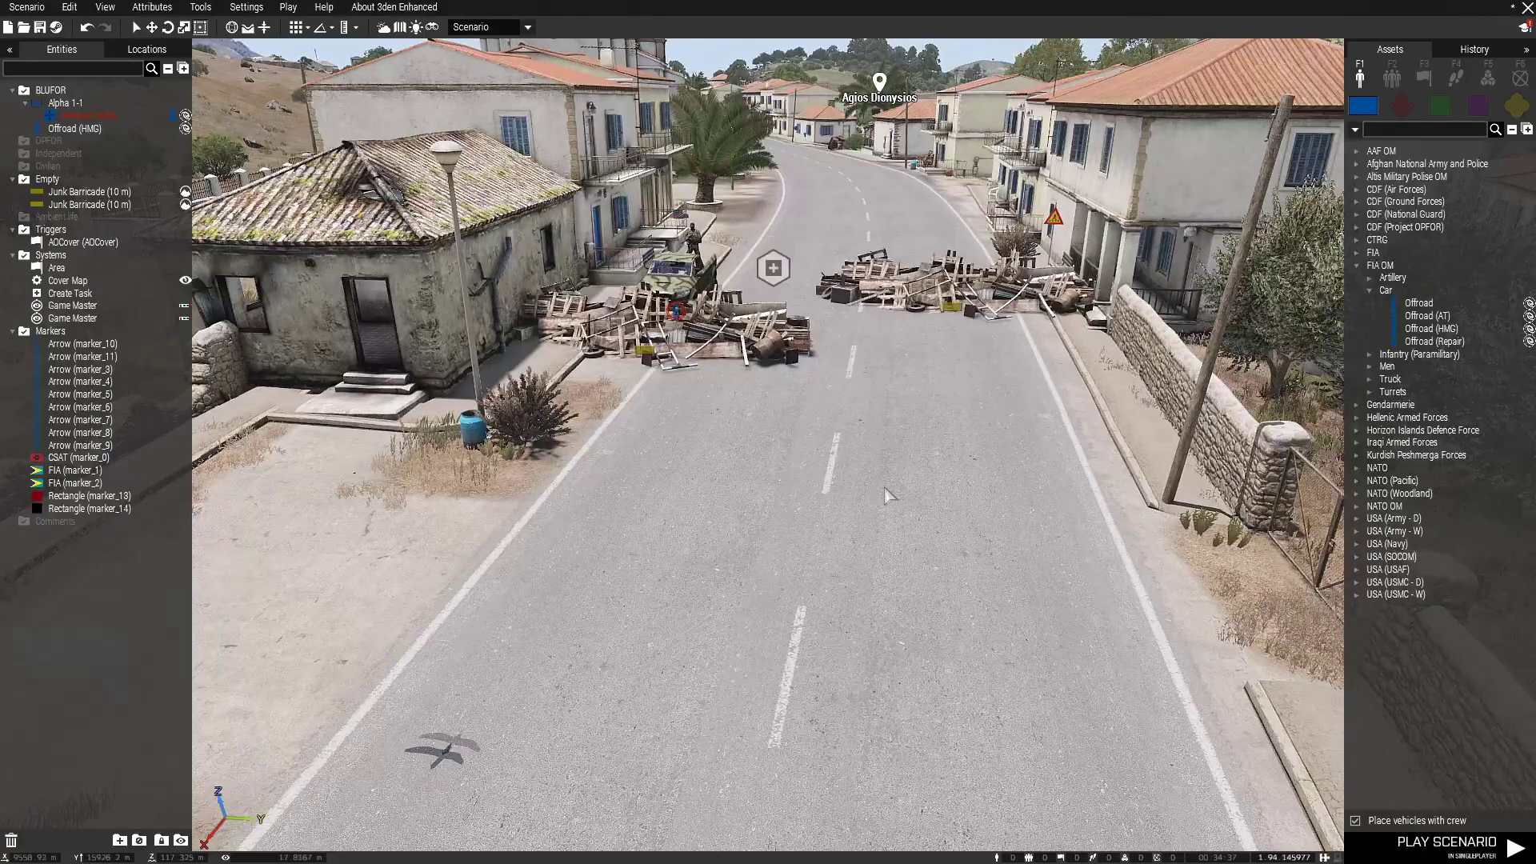
pyautogui.press('w')
pyautogui.moveTo(886, 495); pyautogui.dragTo(929, 530, button='right')
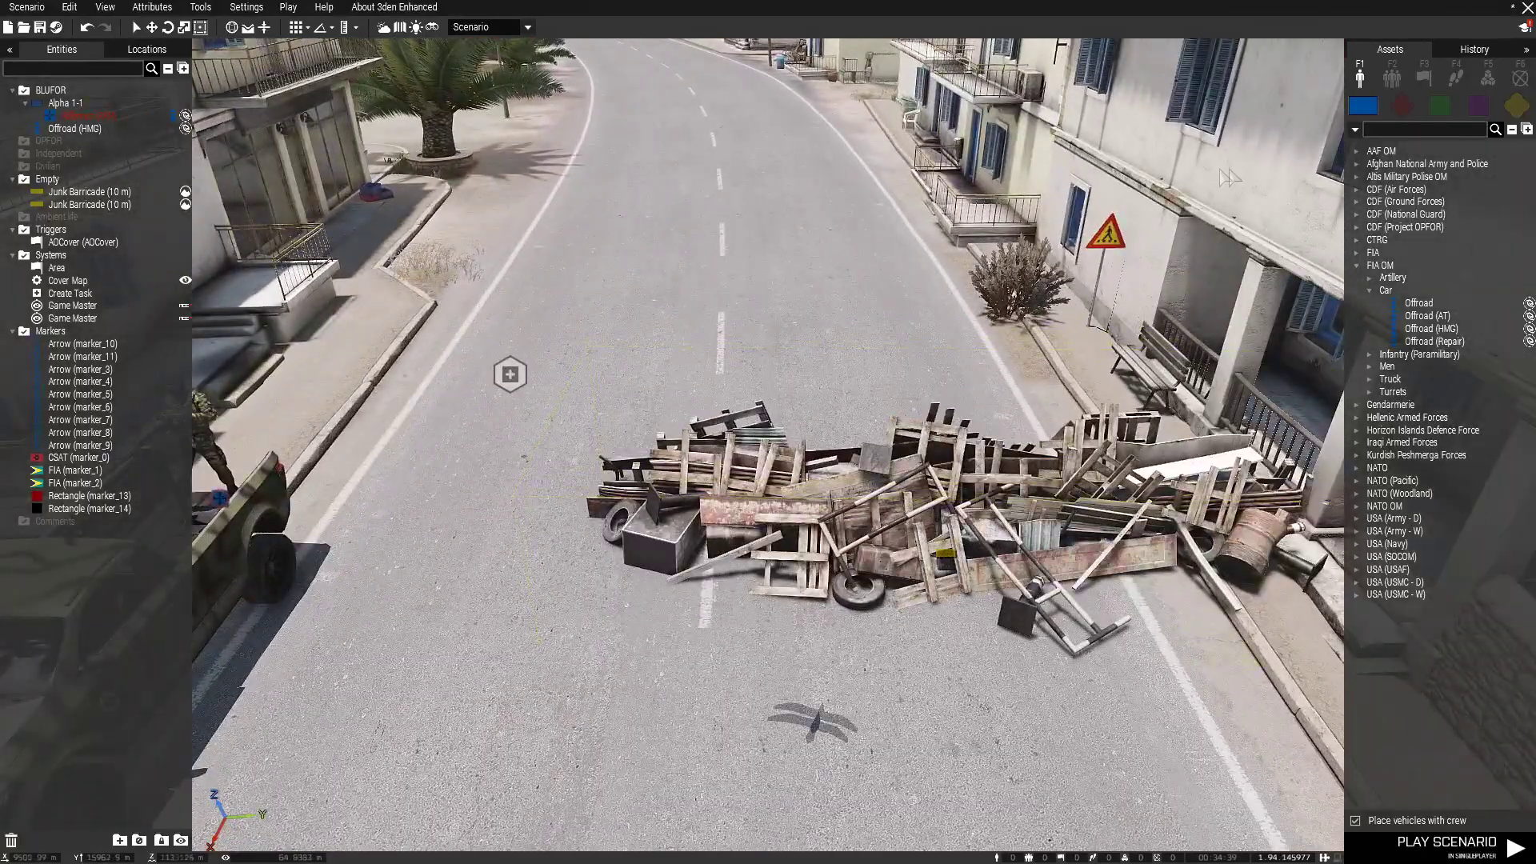
pyautogui.click(1356, 266)
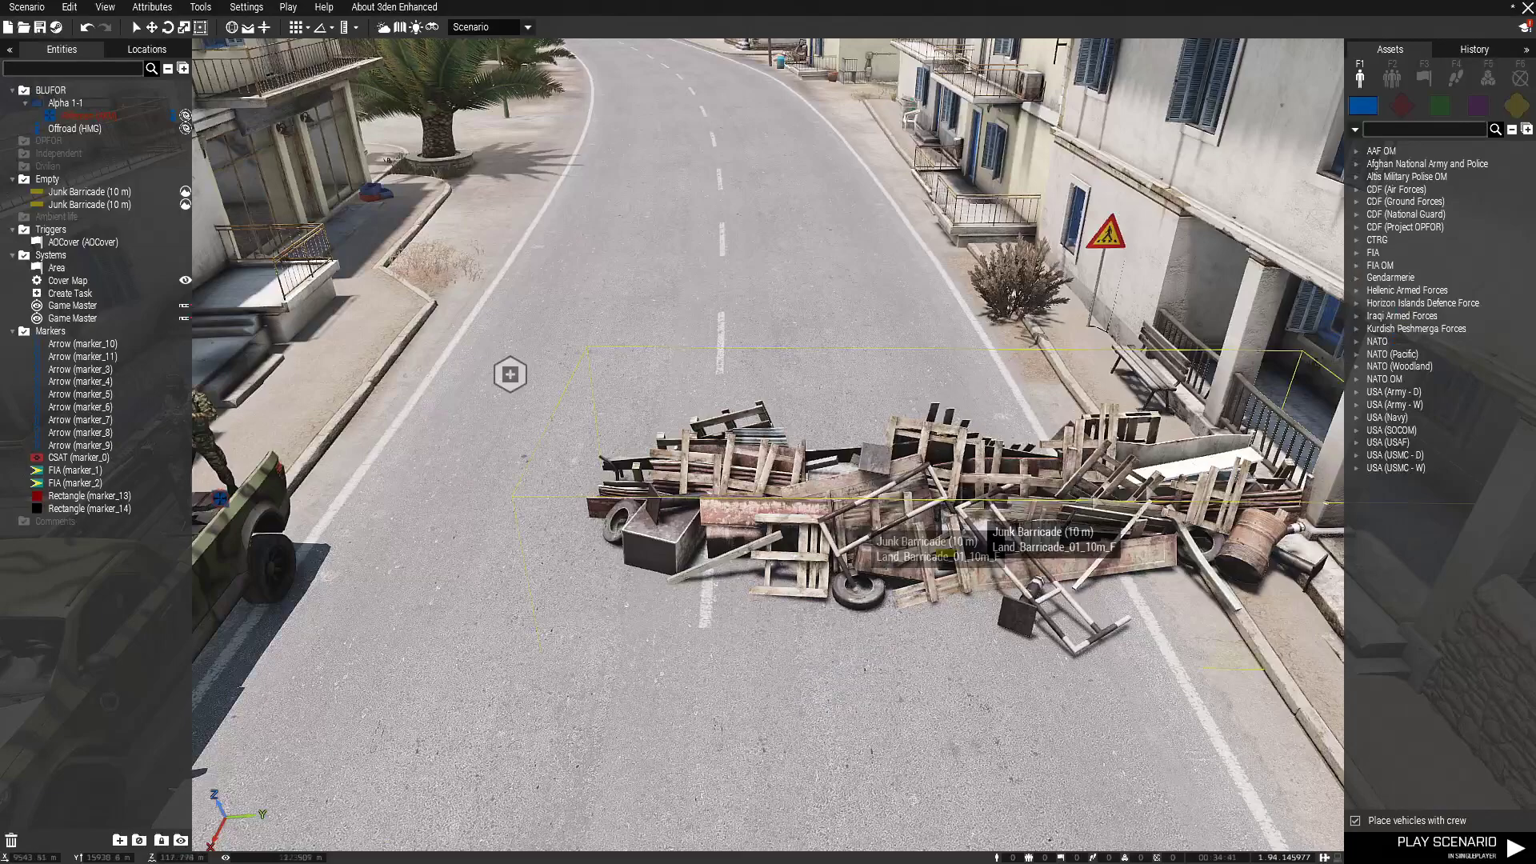
pyautogui.click(1488, 80)
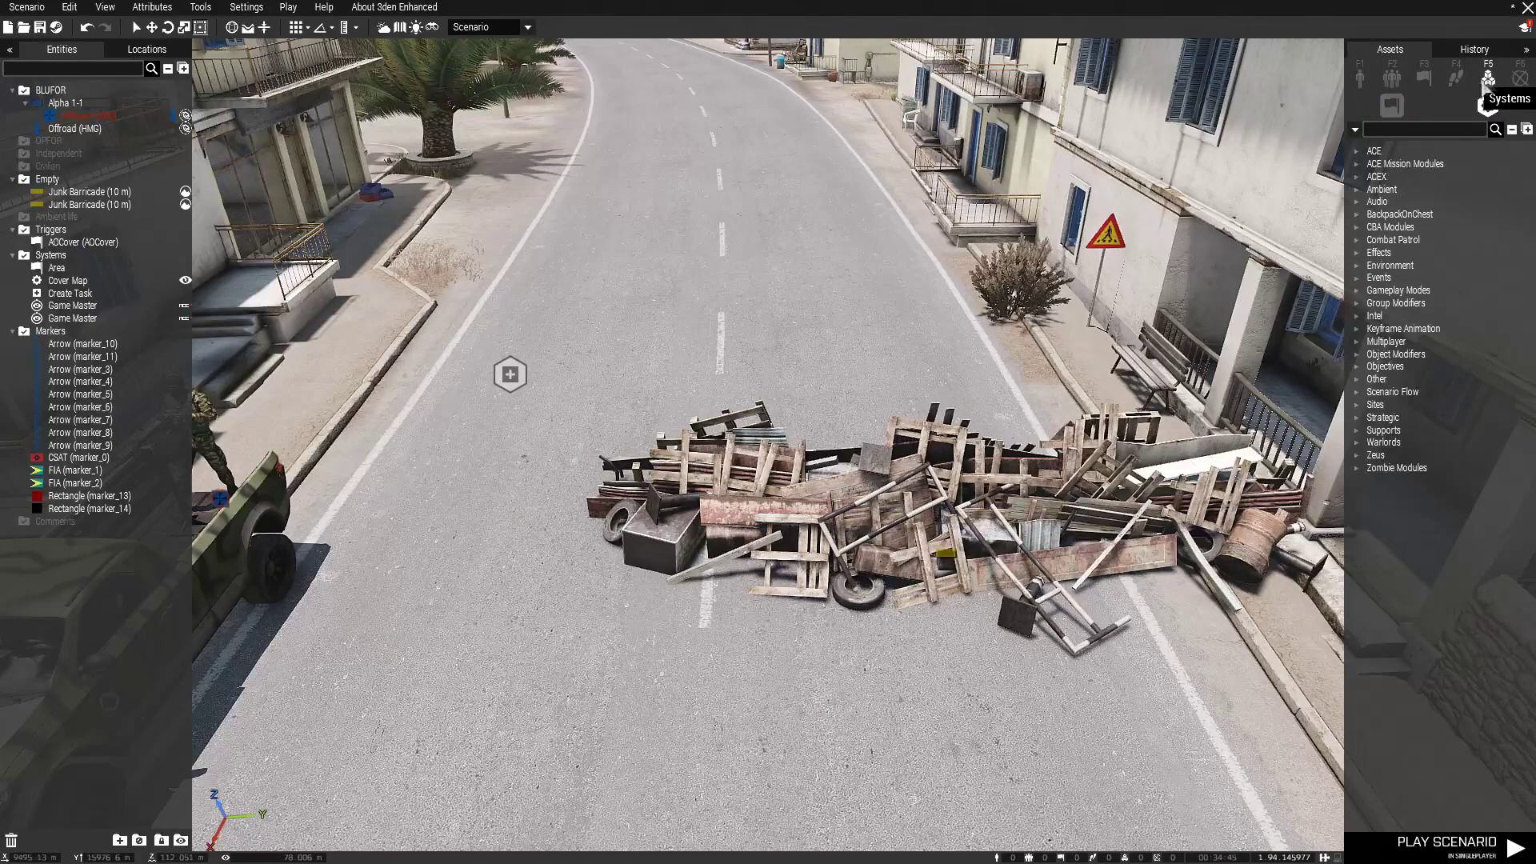
pyautogui.click(1357, 252)
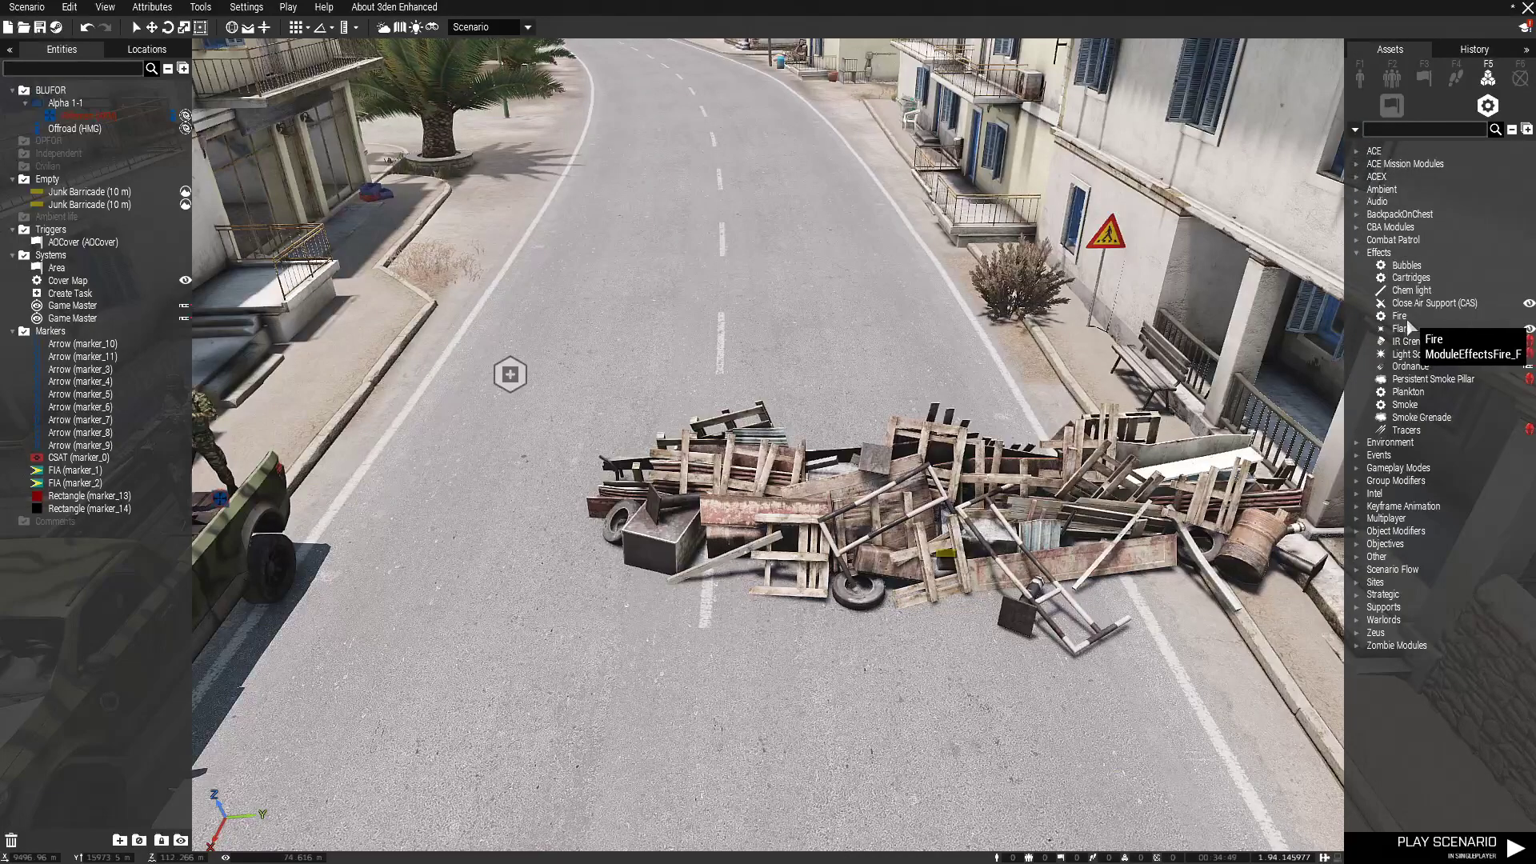
pyautogui.click(1399, 316)
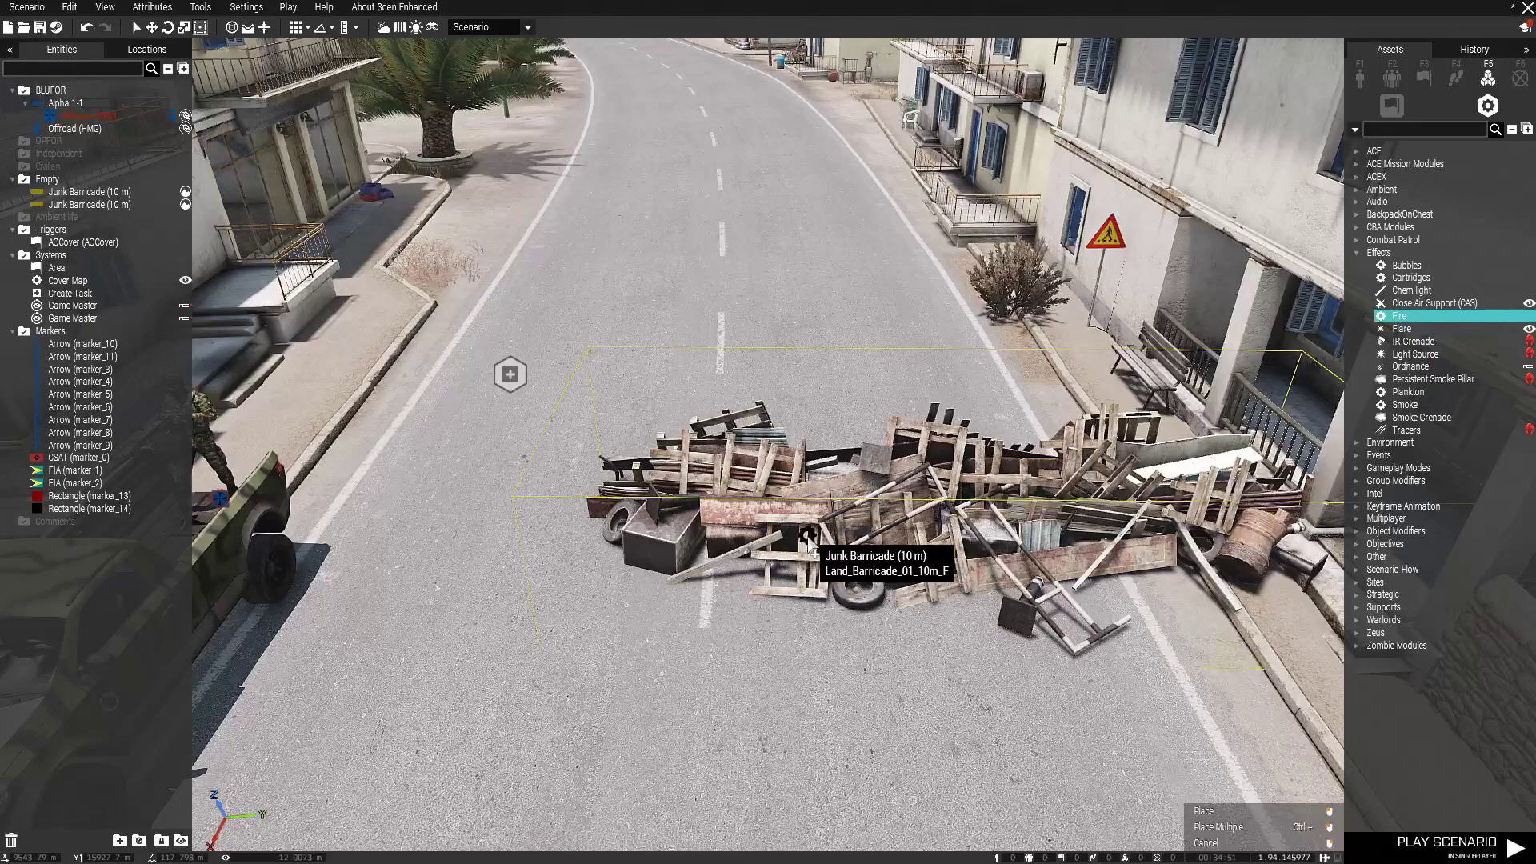
pyautogui.click(798, 542)
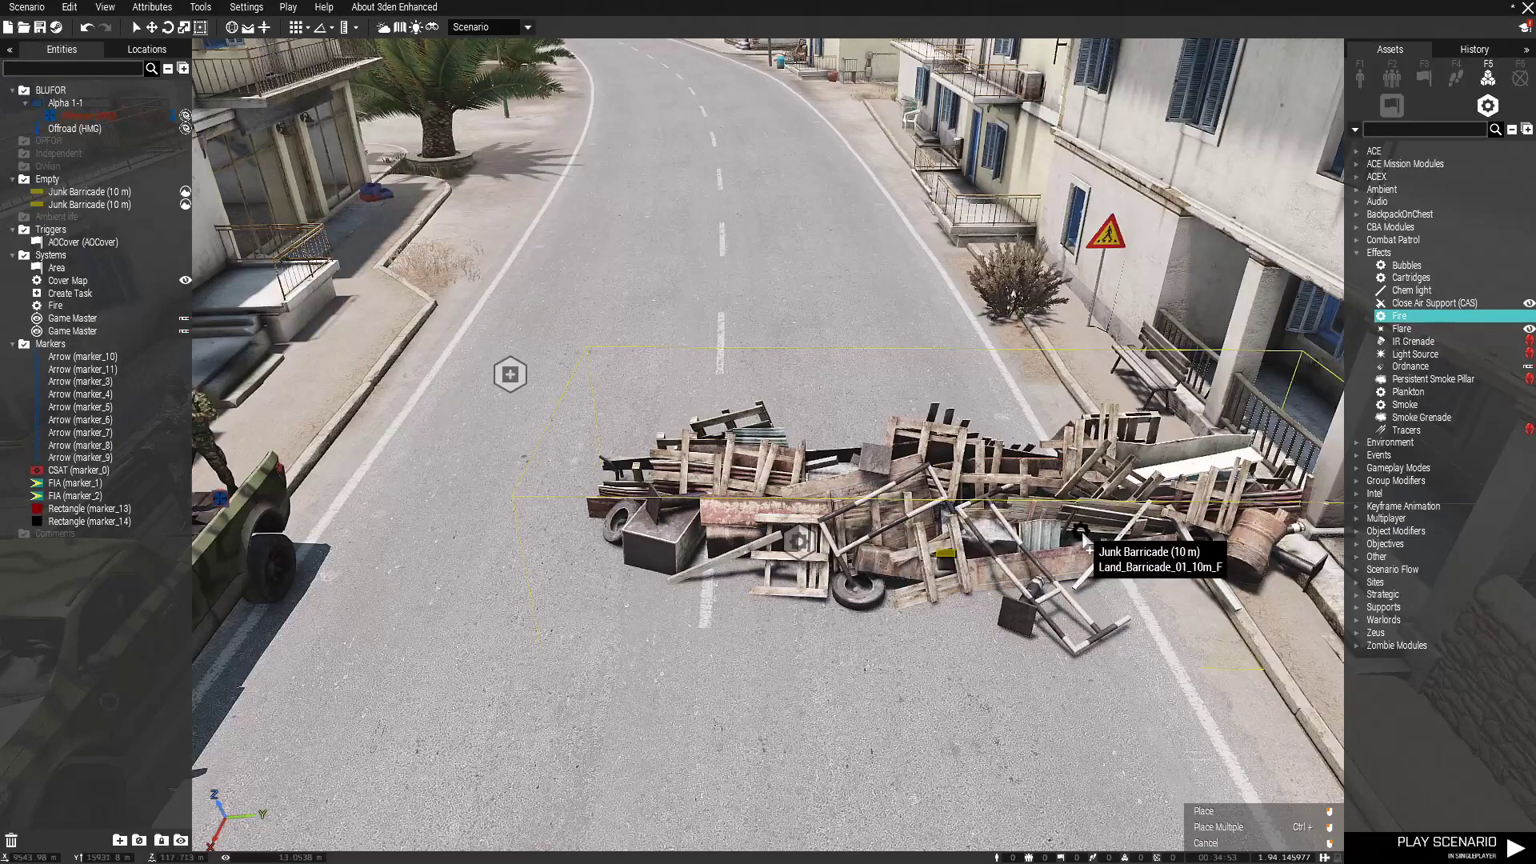
pyautogui.click(1086, 530)
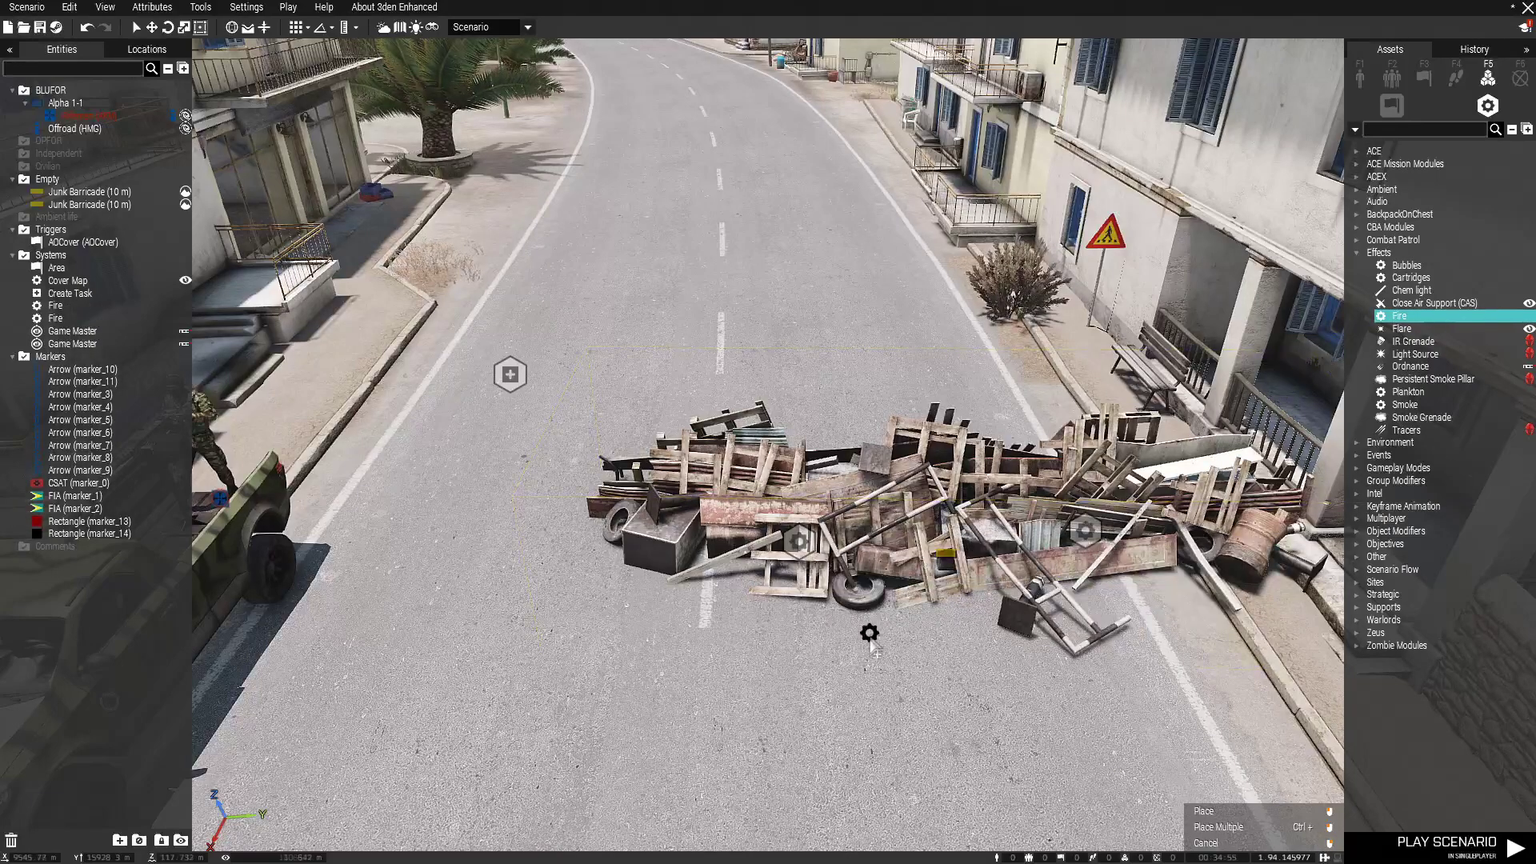
pyautogui.rightClick(820, 667)
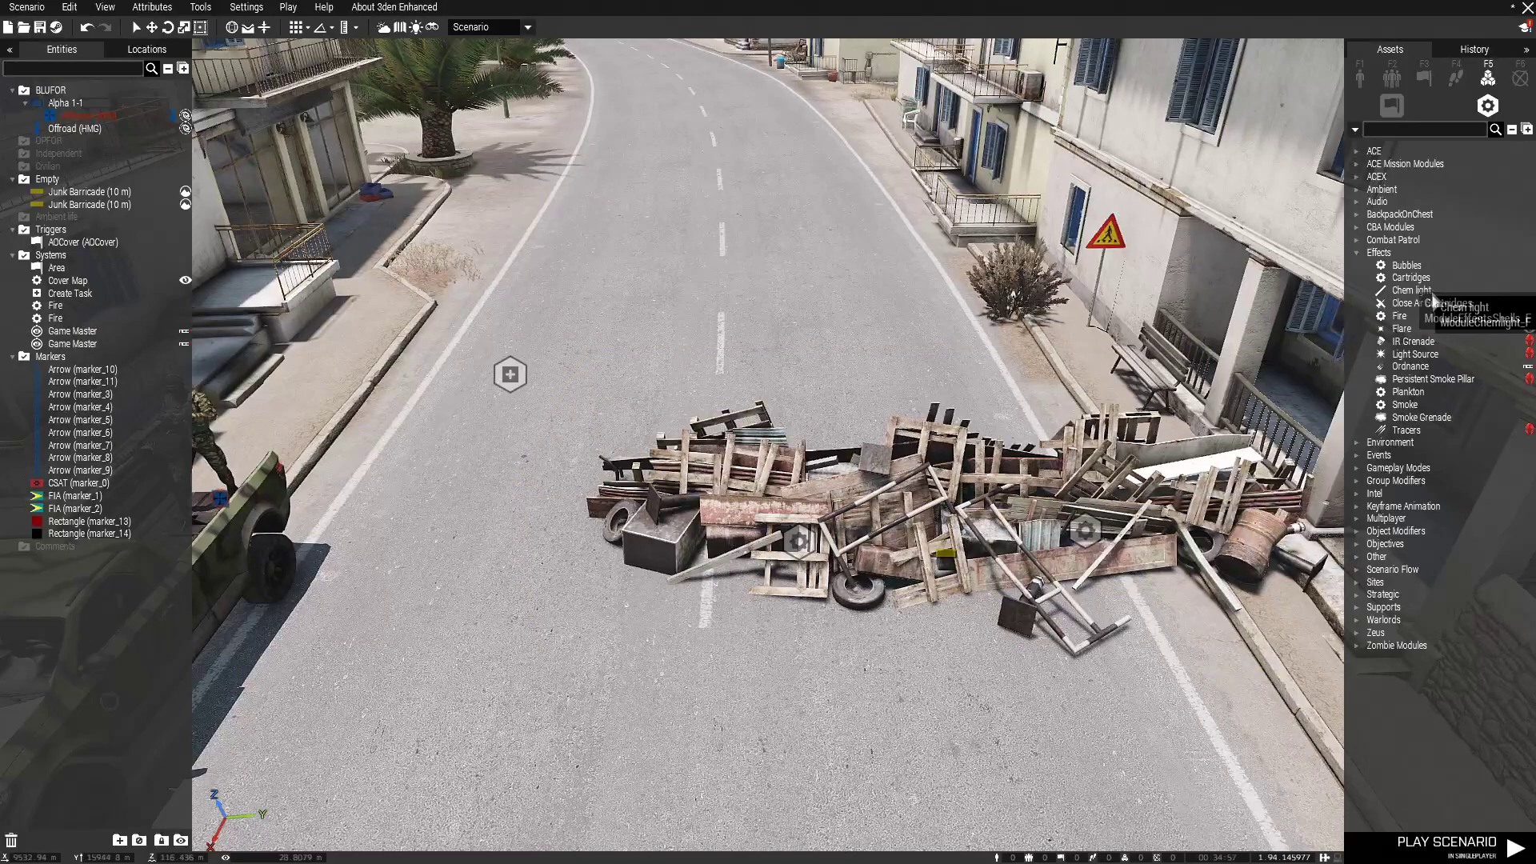
# - Place a Smoke effect module between the two fires and set its red, green and blue color to 0.1 and alpha to 0.9
pyautogui.click(1412, 406)
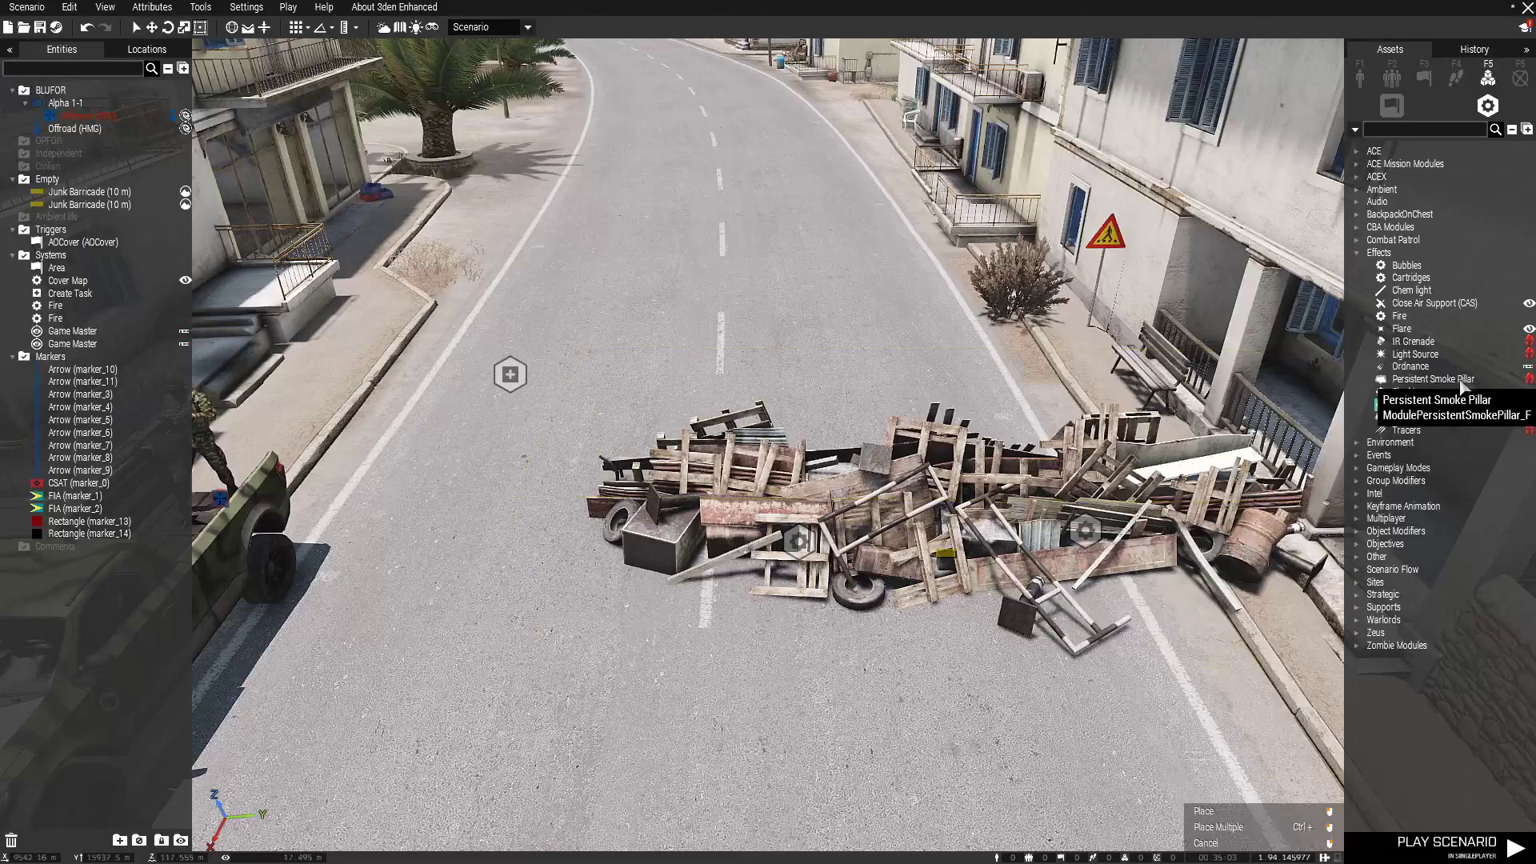
pyautogui.click(913, 528)
pyautogui.doubleClick(913, 534)
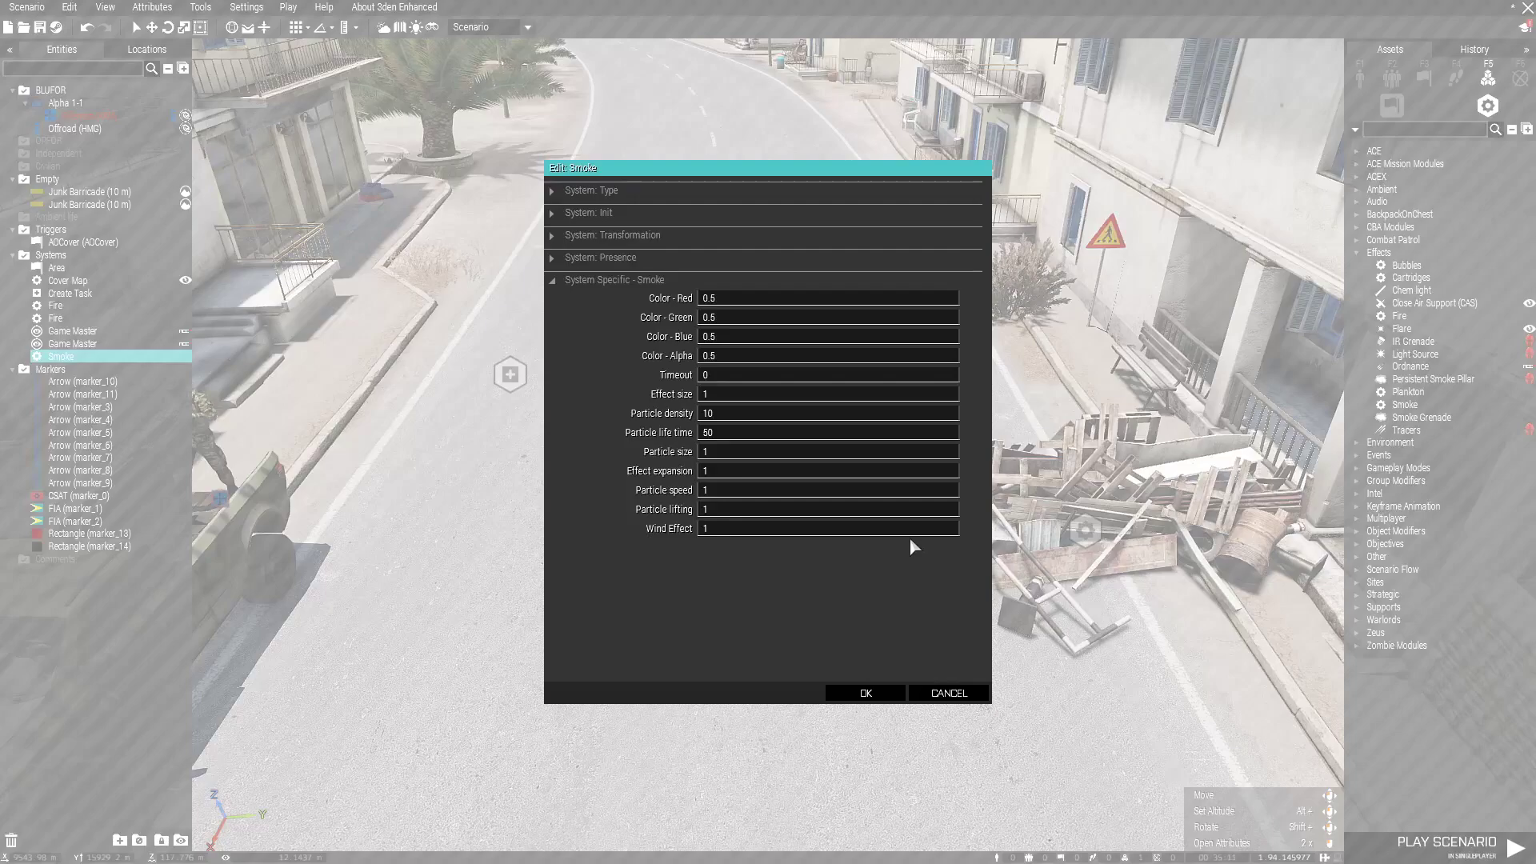
pyautogui.doubleClick(717, 298)
pyautogui.write('1')
pyautogui.doubleClick(710, 318)
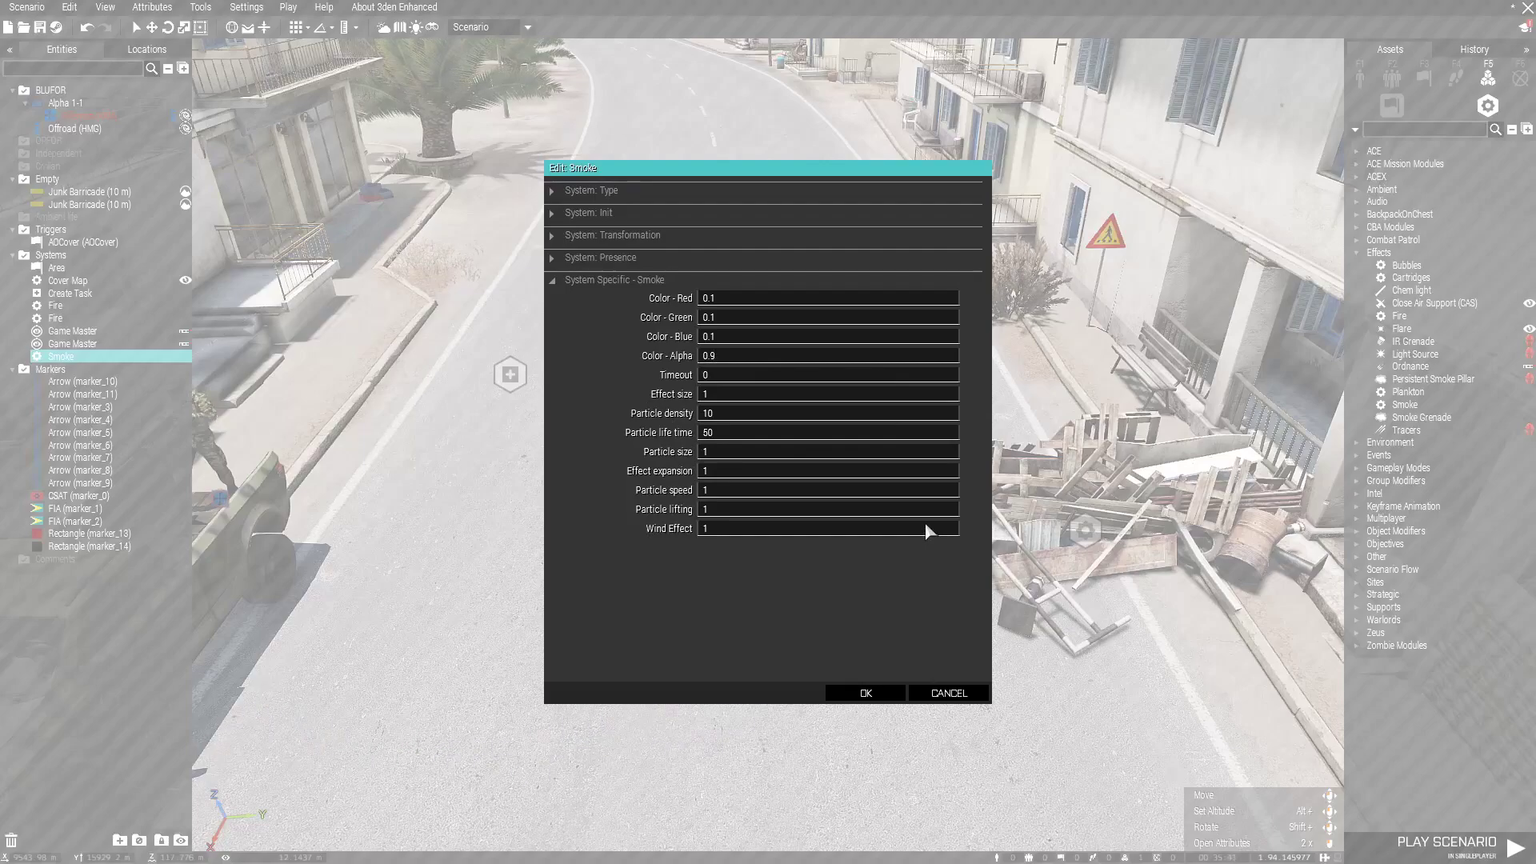
pyautogui.click(875, 695)
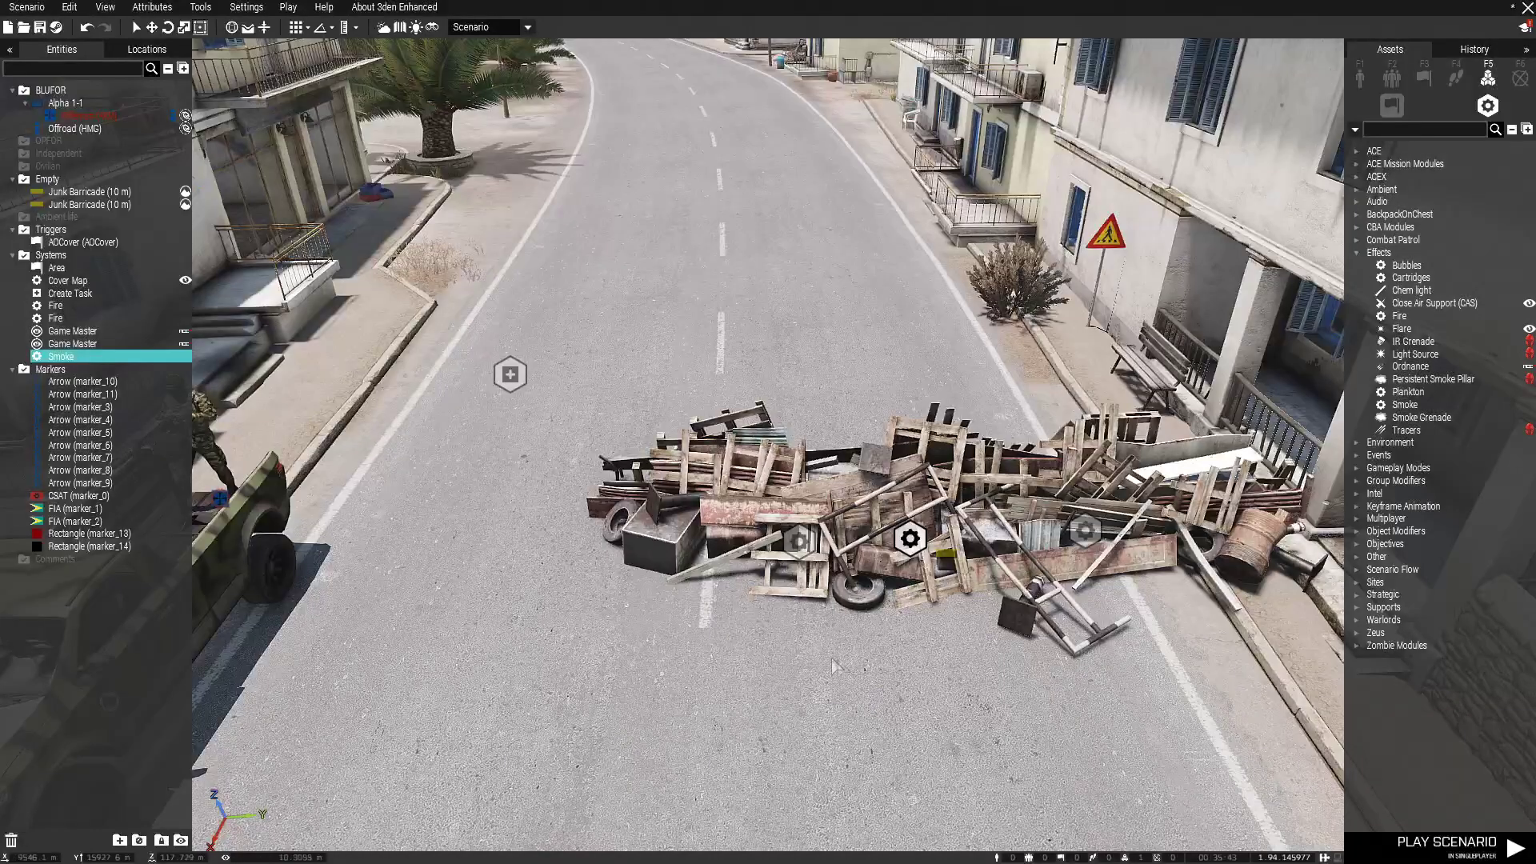
# - Inspect the barricade roadblock and the Offroad (HMG) behind it from the approach road
pyautogui.moveTo(840, 668); pyautogui.dragTo(813, 641, button='right')
pyautogui.press('s')
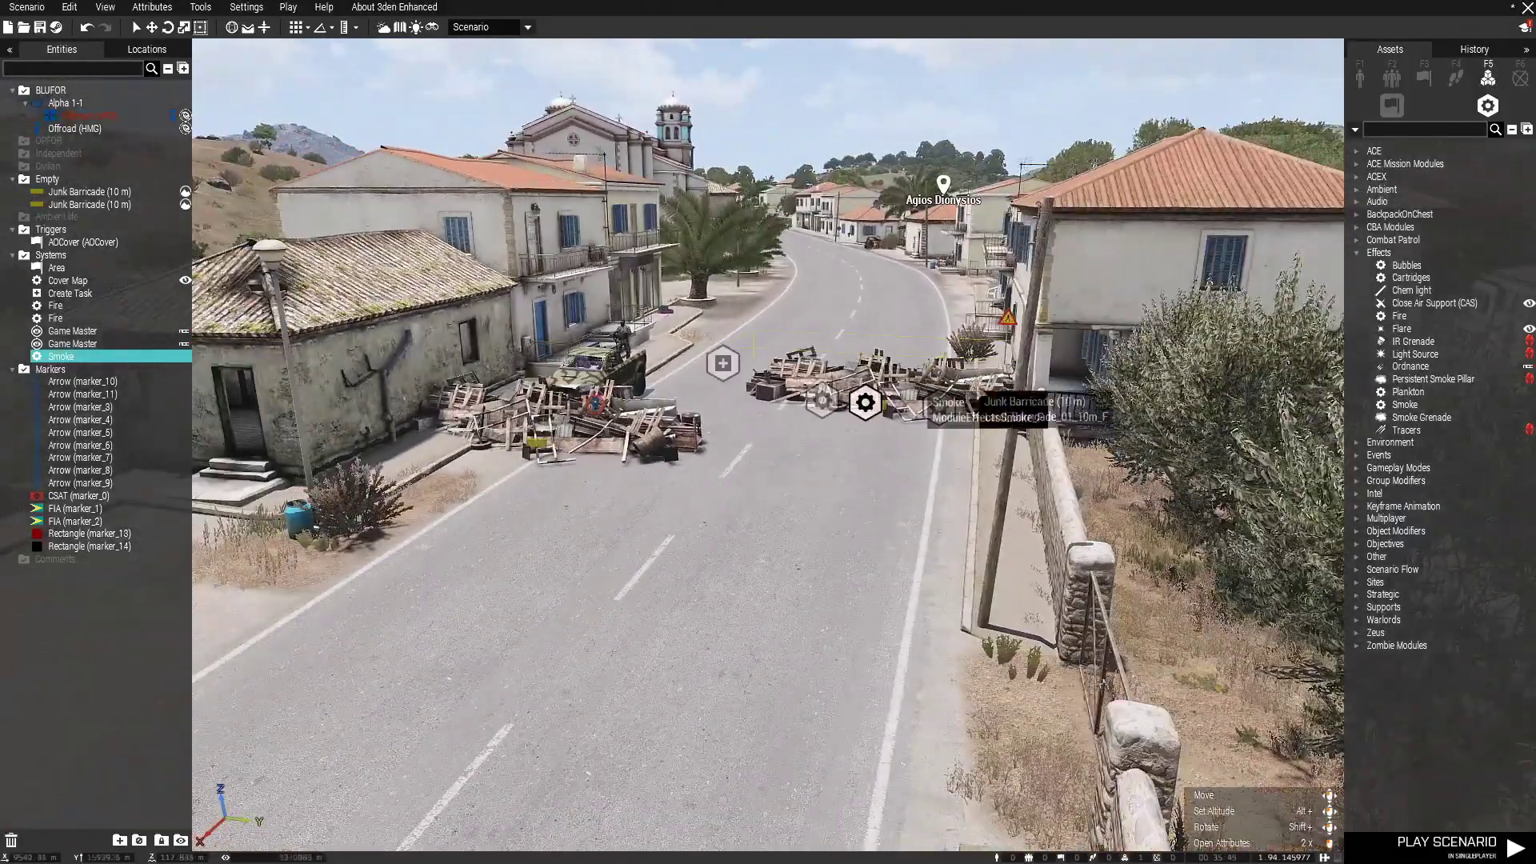
pyautogui.press('a')
pyautogui.moveTo(707, 584); pyautogui.dragTo(799, 586, button='right')
pyautogui.press('a')
pyautogui.press('w')
pyautogui.press('s')
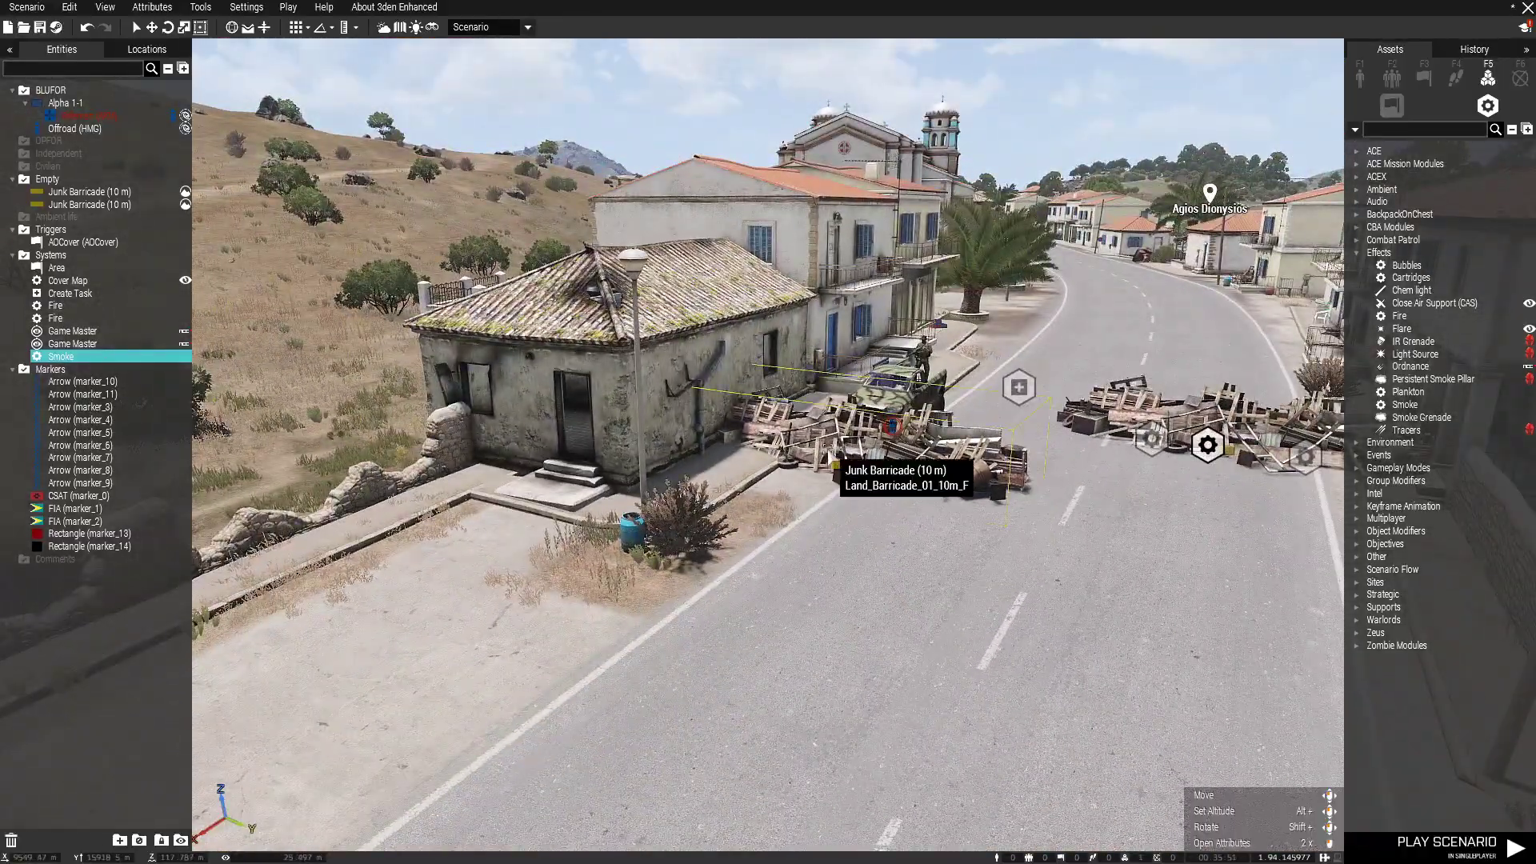
pyautogui.moveTo(585, 547); pyautogui.dragTo(664, 549, button='right')
pyautogui.press('a')
pyautogui.scroll(5, 664, 552)
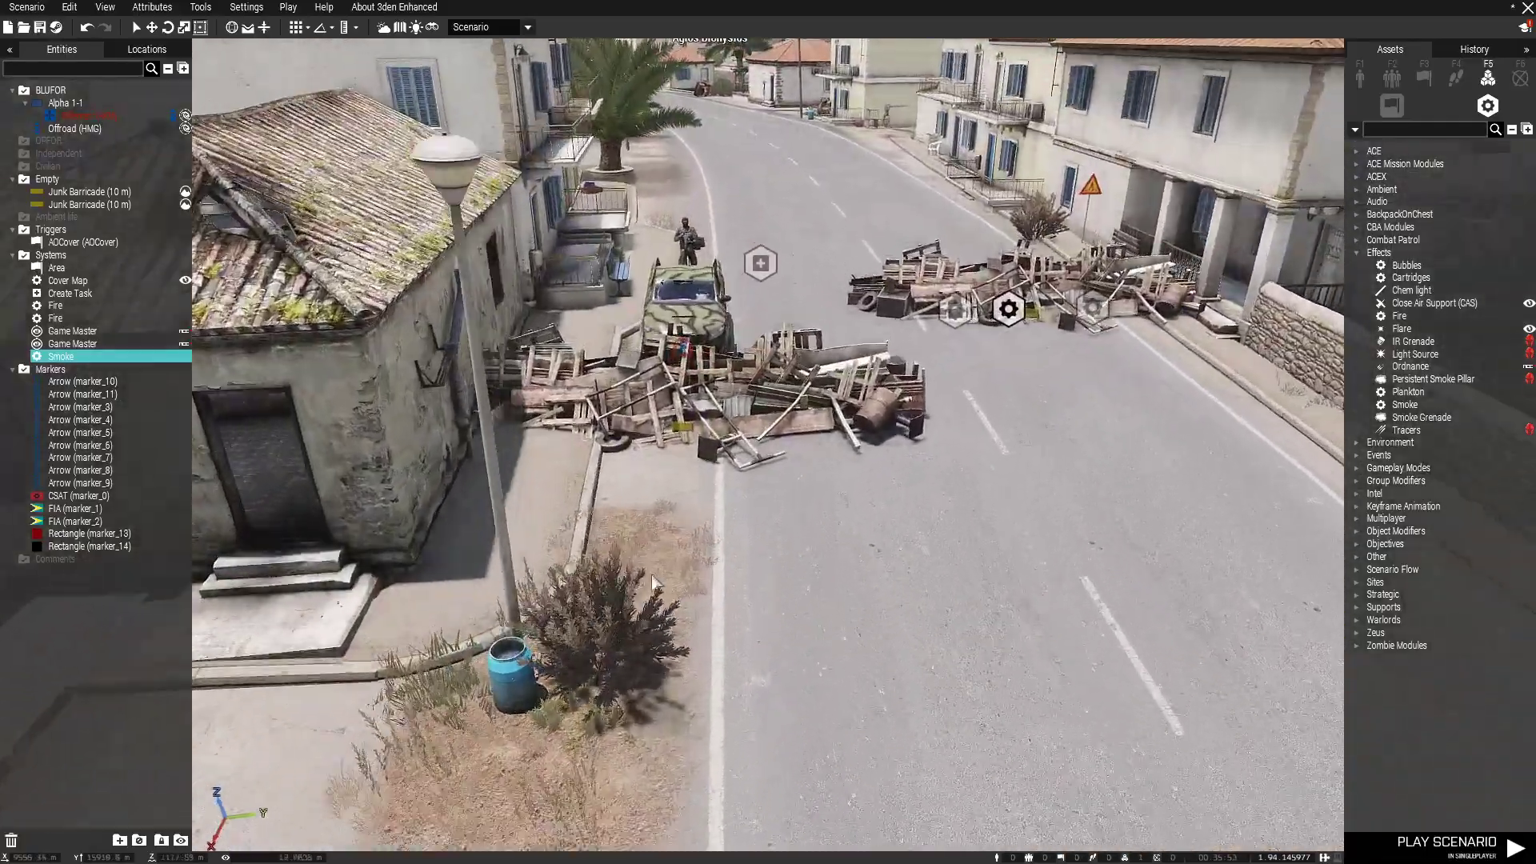
# - Copy the Create Task module at the roadblock onto the dirt track beside the steel-framed shed in the industrial yard northwest of it
pyautogui.press('m')
pyautogui.scroll(-3, 665, 574)
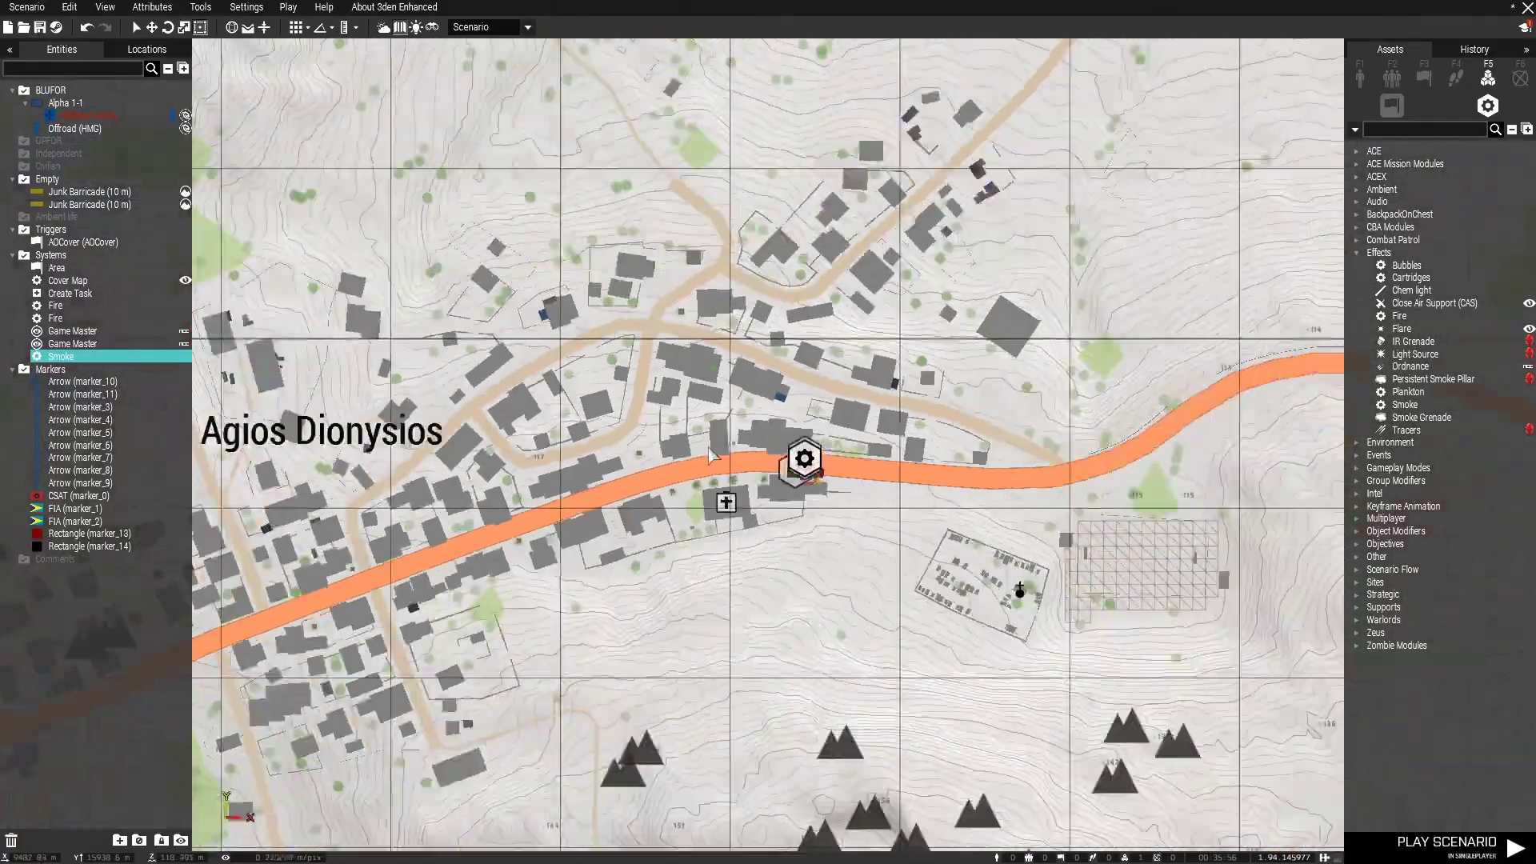
pyautogui.scroll(8, 895, 564)
pyautogui.click(895, 564)
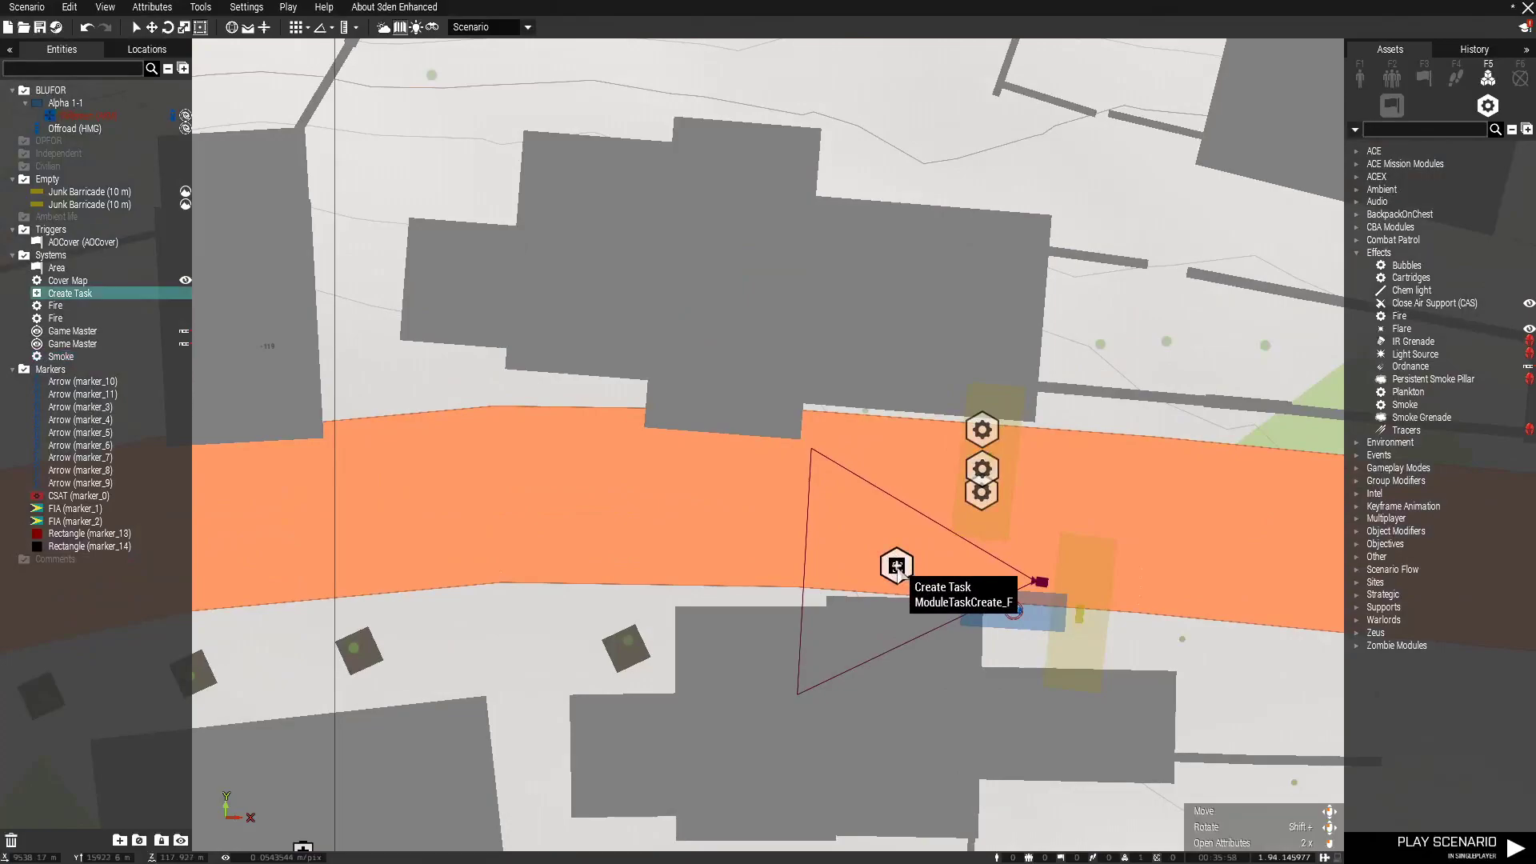
pyautogui.scroll(-5, 894, 564)
pyautogui.scroll(7, 663, 479)
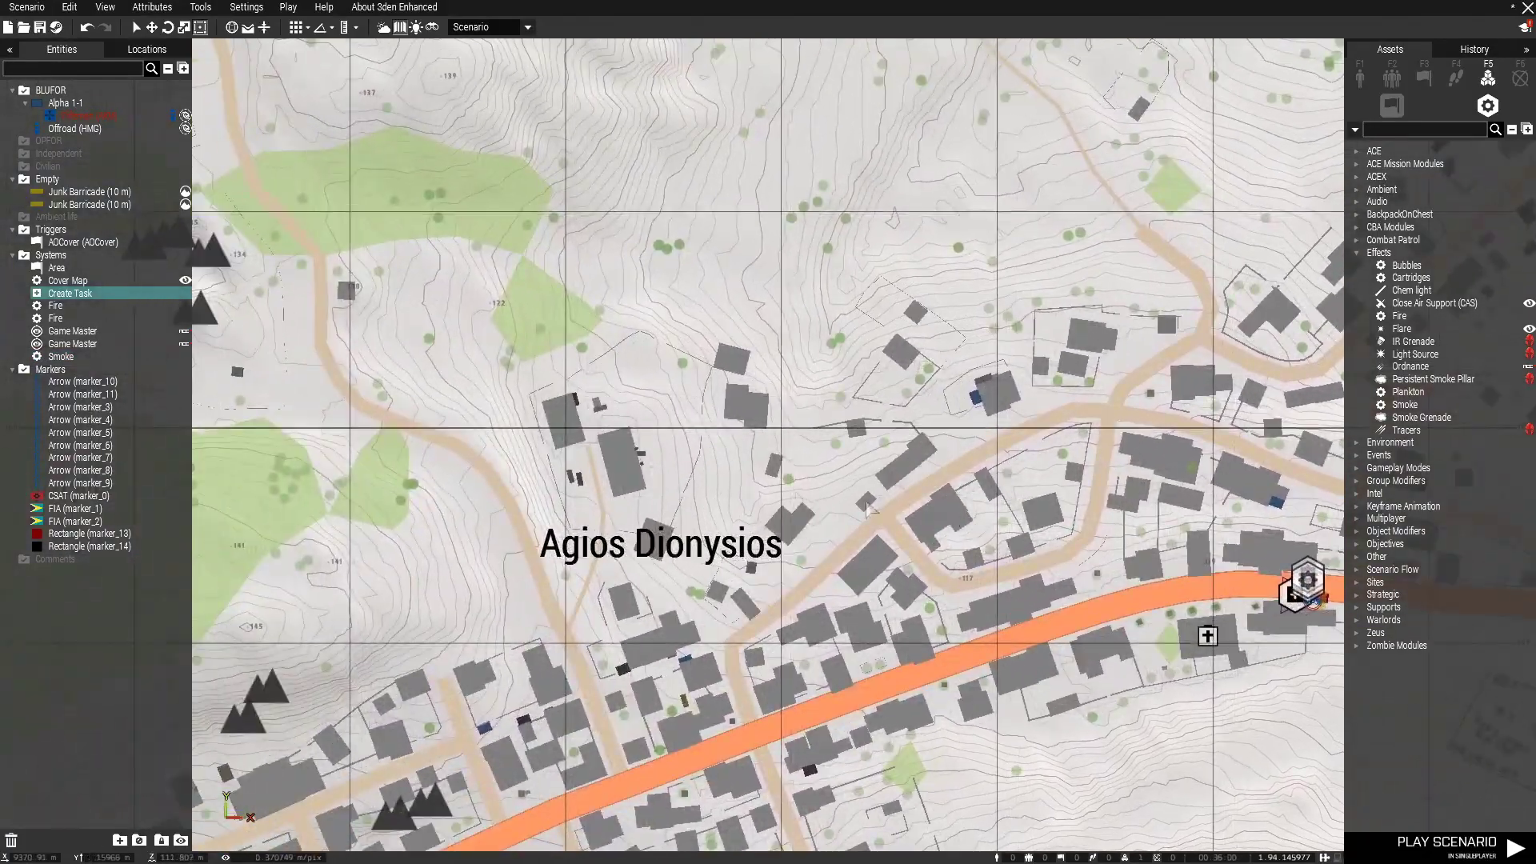
pyautogui.press('m')
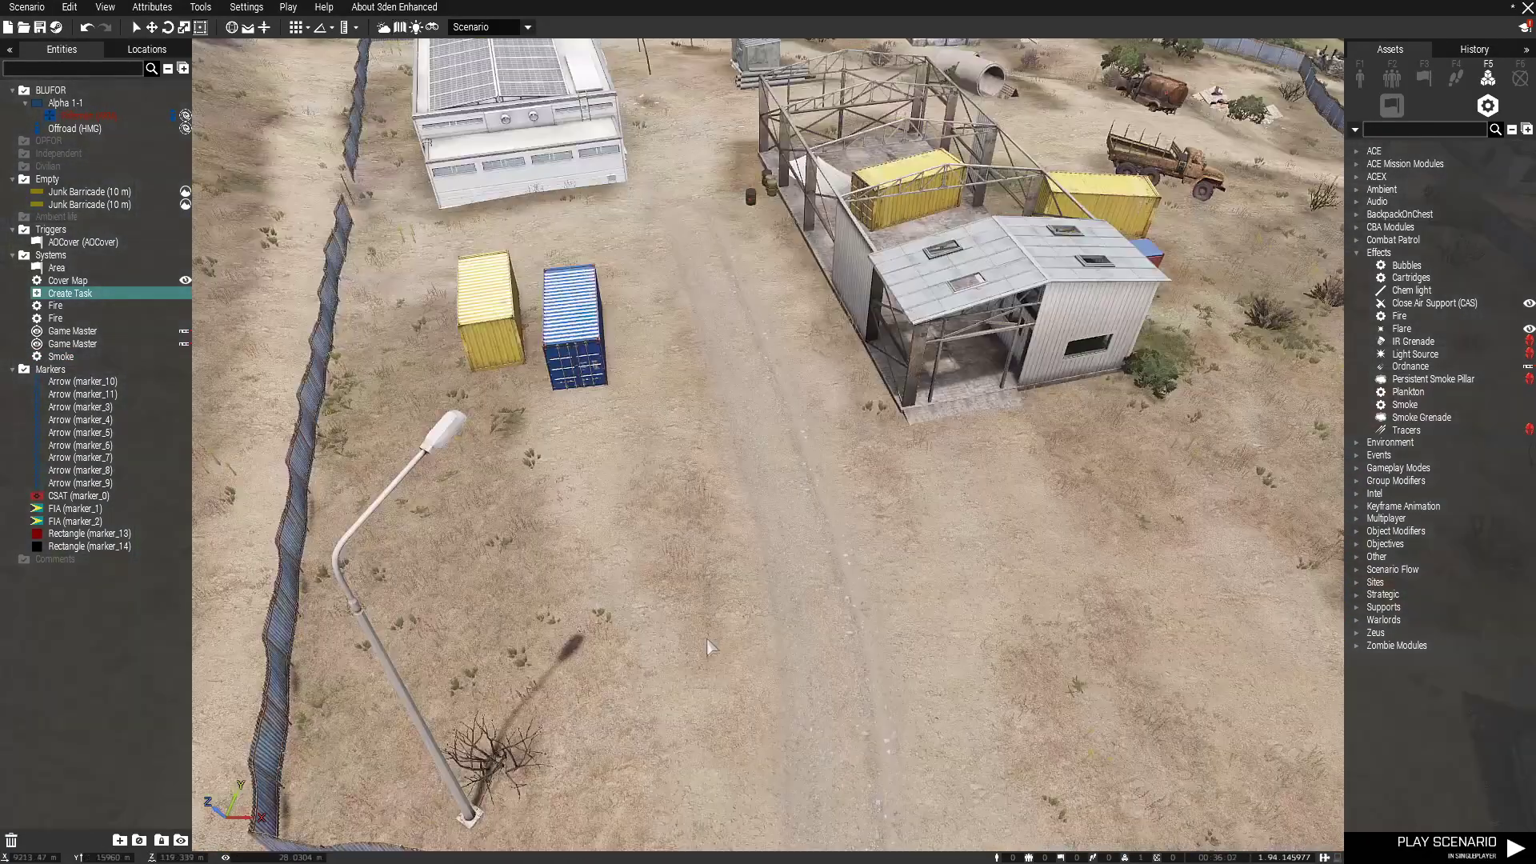
pyautogui.moveTo(702, 645); pyautogui.dragTo(847, 701, button='right')
pyautogui.press('a')
pyautogui.press('s')
pyautogui.press('w')
pyautogui.click(877, 501)
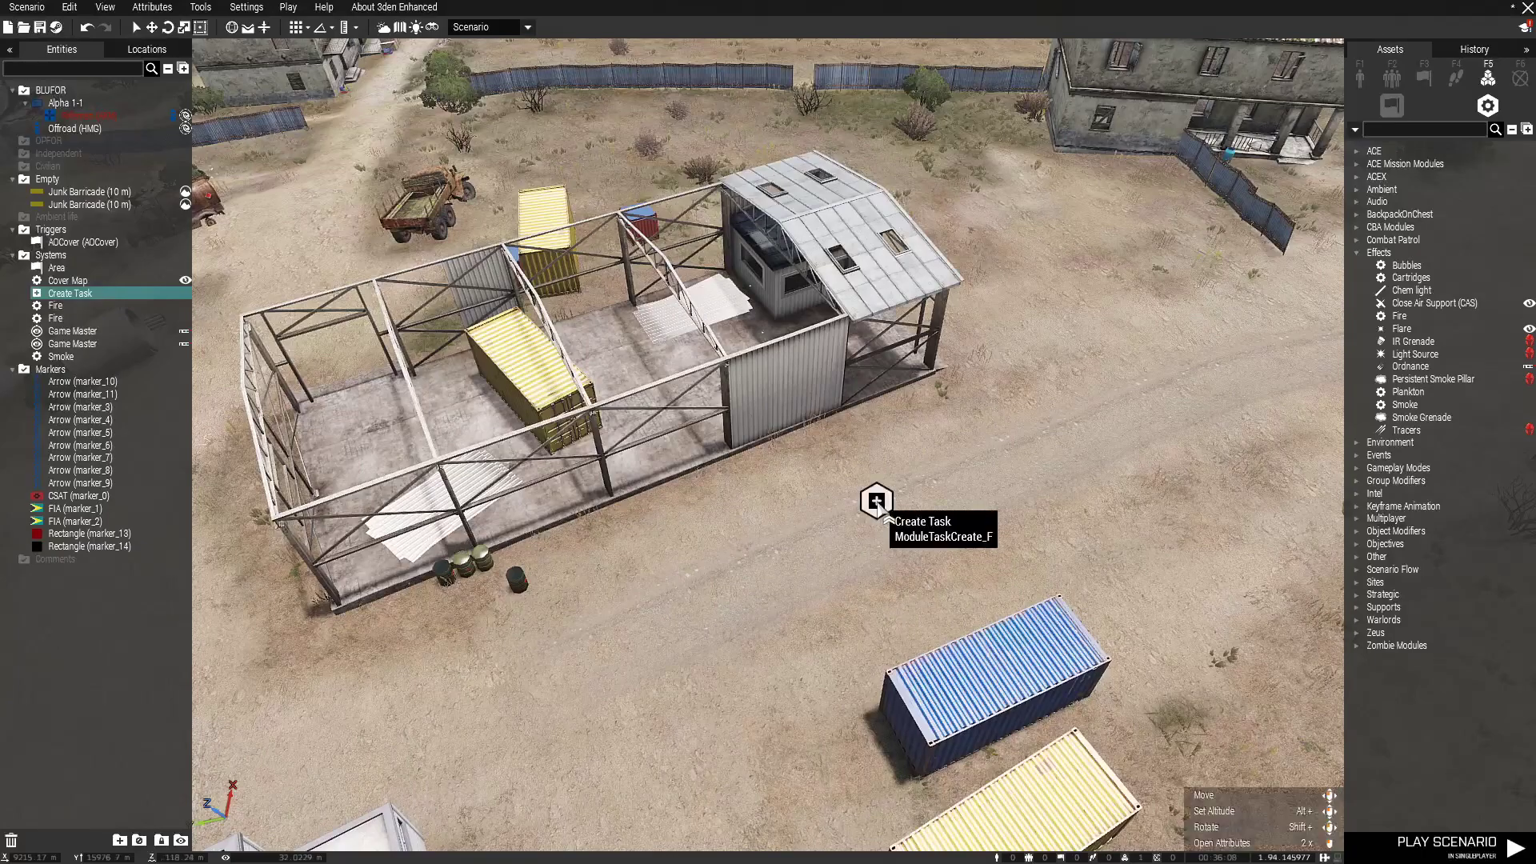
# - Give the copied Create Task module the task ID 2 and the title "Destroy Mortar Pit"
pyautogui.doubleClick(876, 502)
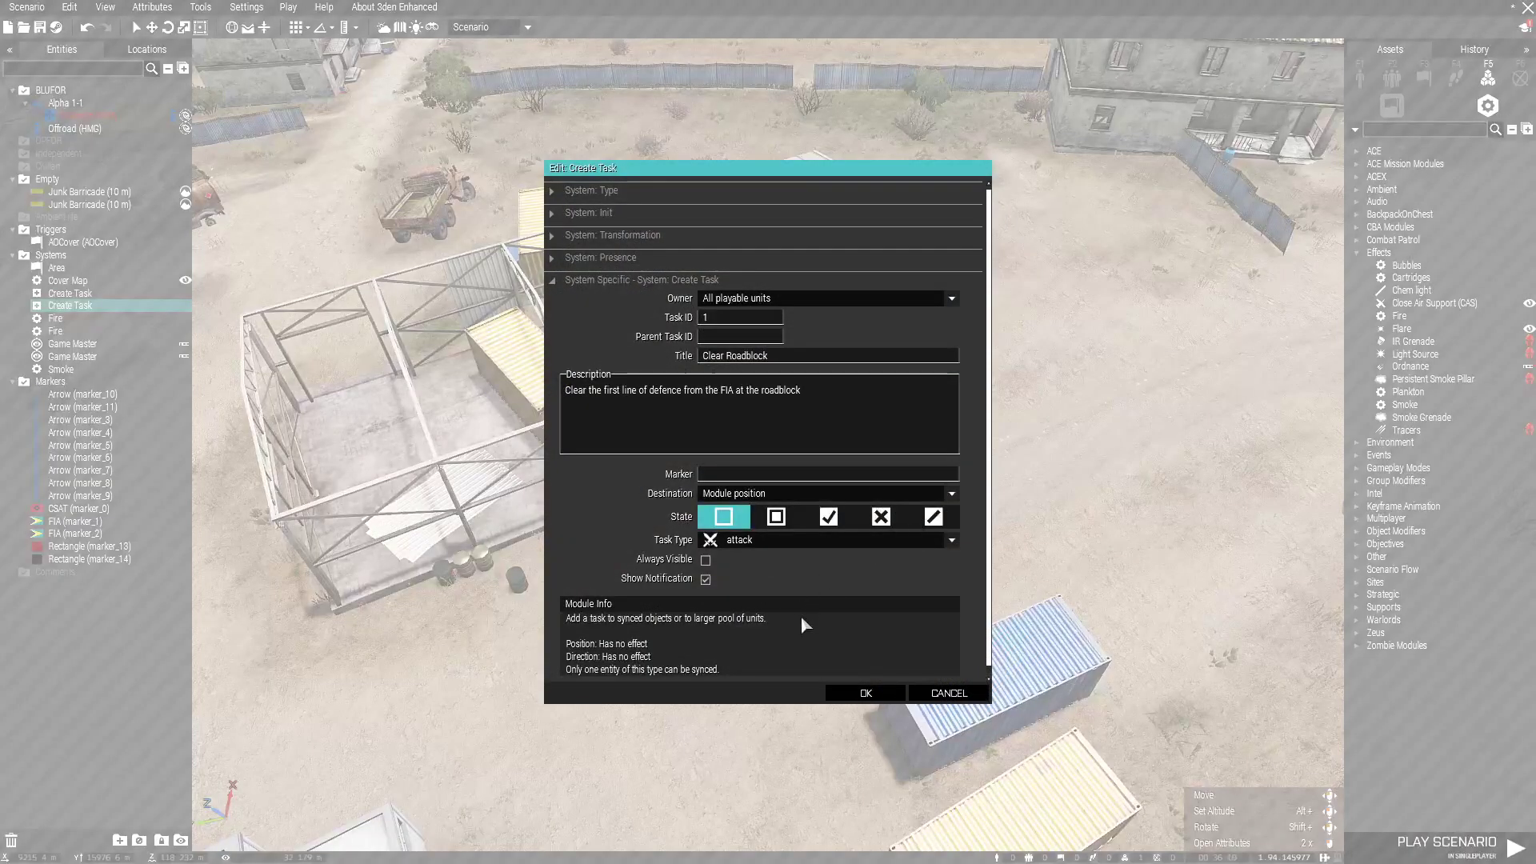
pyautogui.doubleClick(708, 317)
pyautogui.write('2')
pyautogui.moveTo(783, 357); pyautogui.dragTo(576, 381)
pyautogui.write('Destroy Mortar Pit')
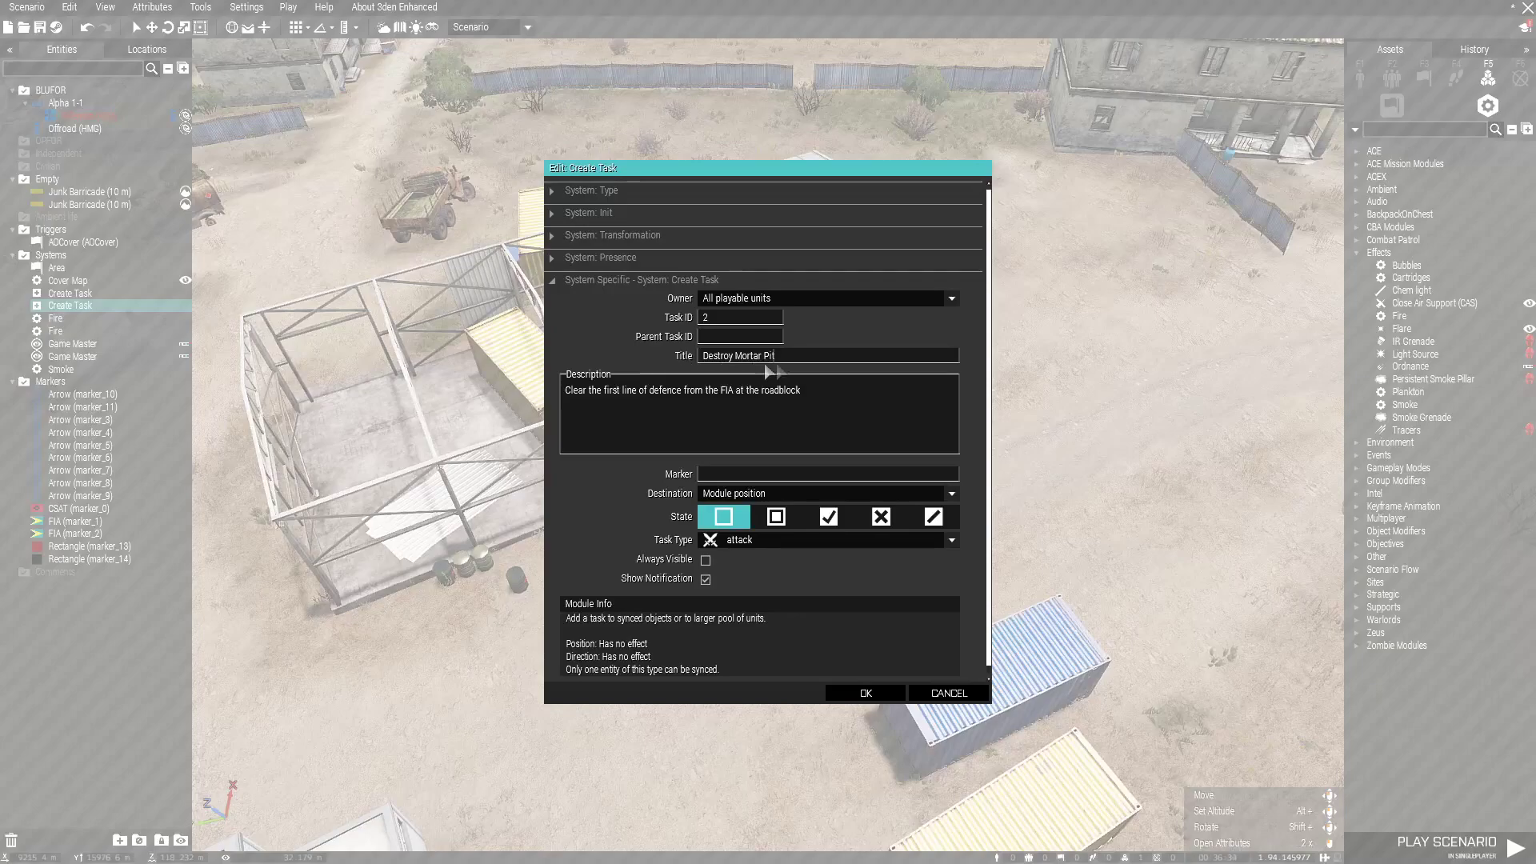
# - Replace the task description with "Locate and destroy the FIA mortar pit" and save the module's attributes
pyautogui.moveTo(821, 391); pyautogui.dragTo(402, 400)
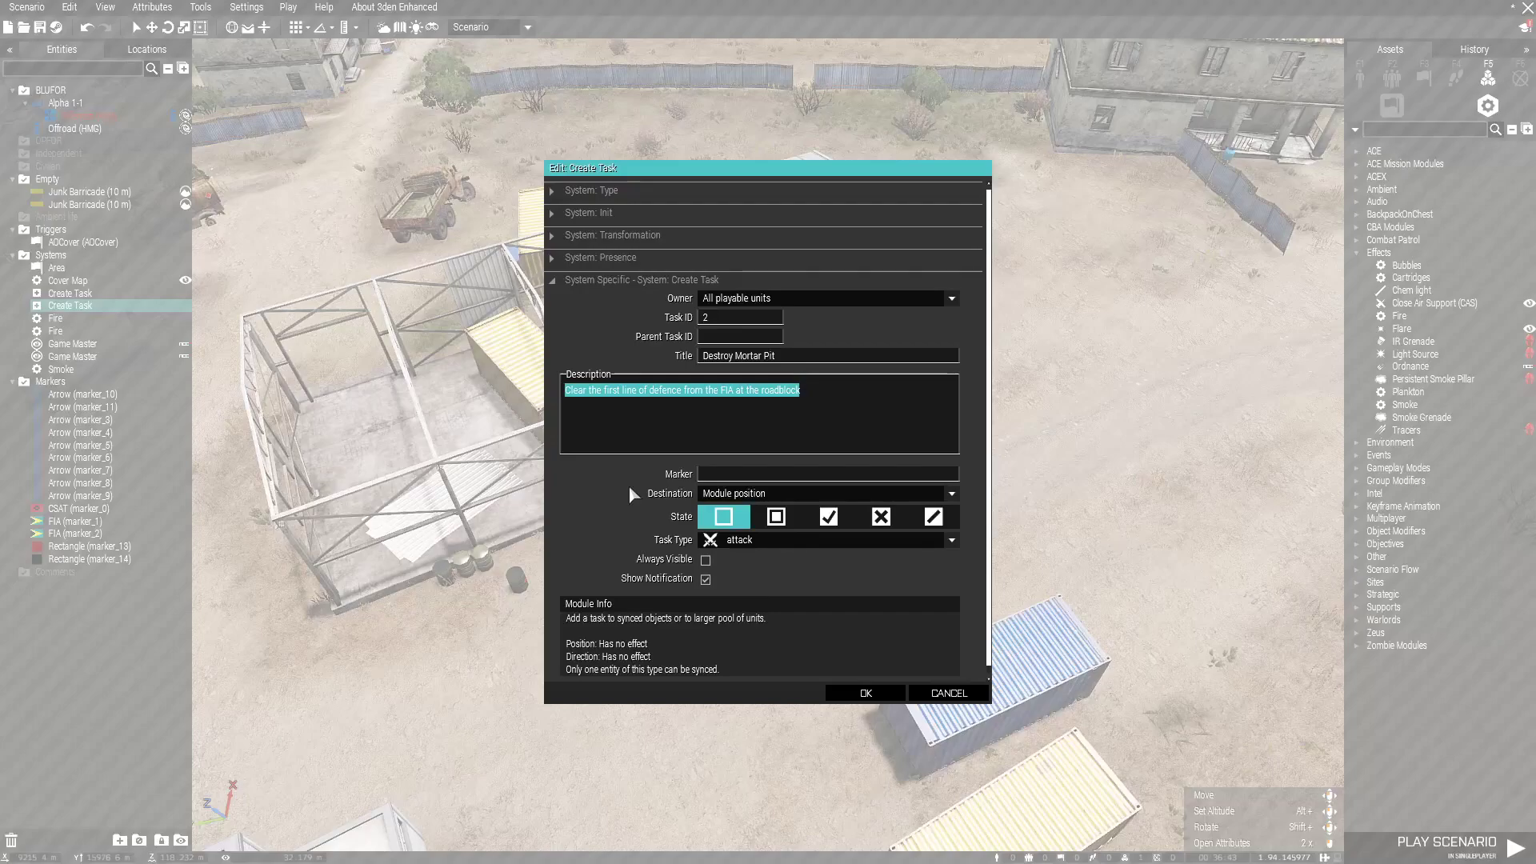
pyautogui.write('Loca')
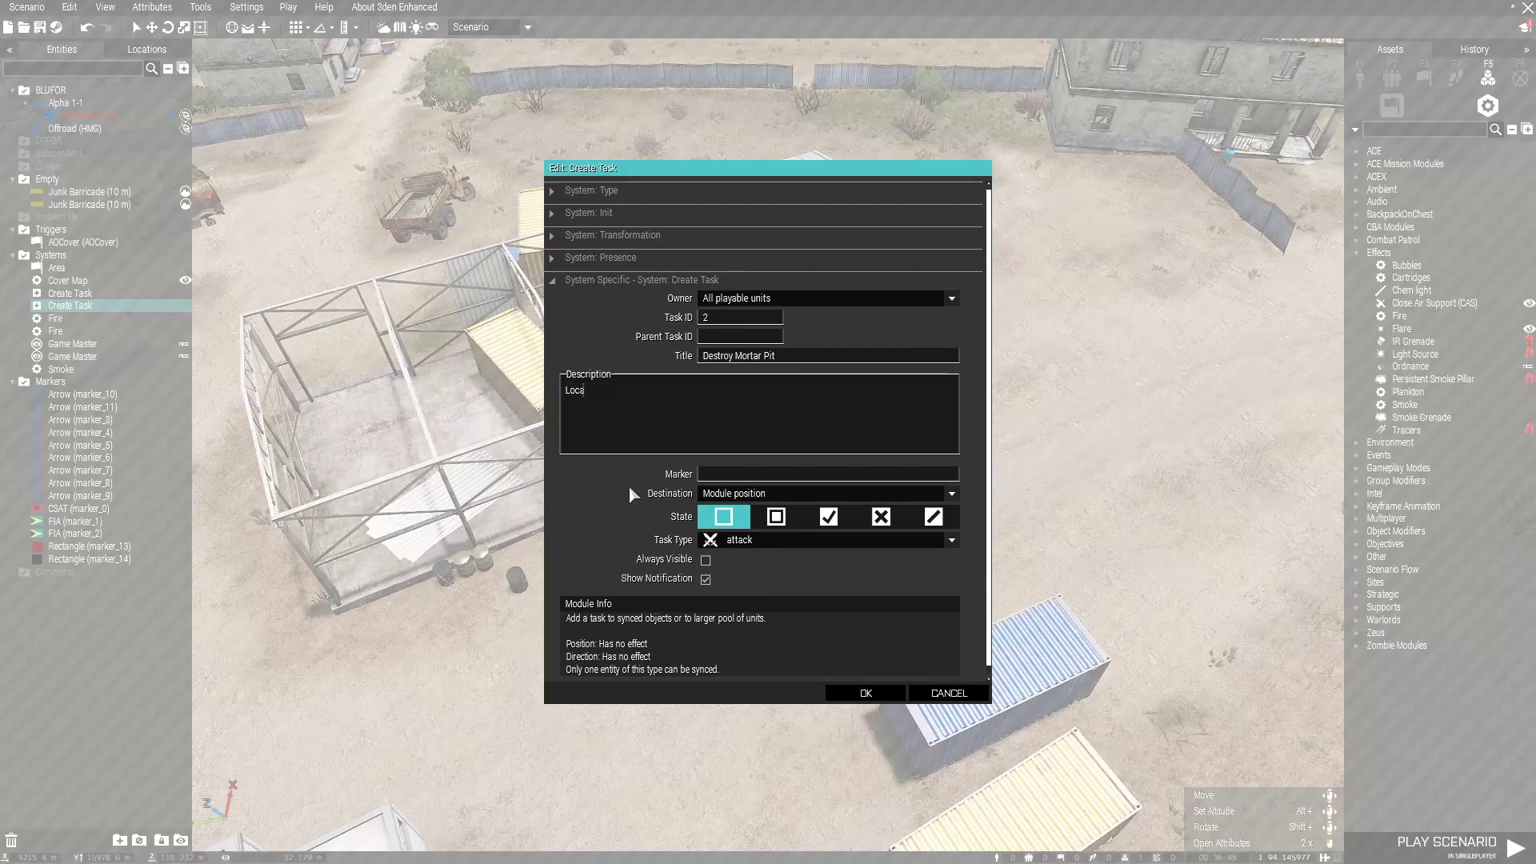
pyautogui.write('te and destroy the FIA mortar')
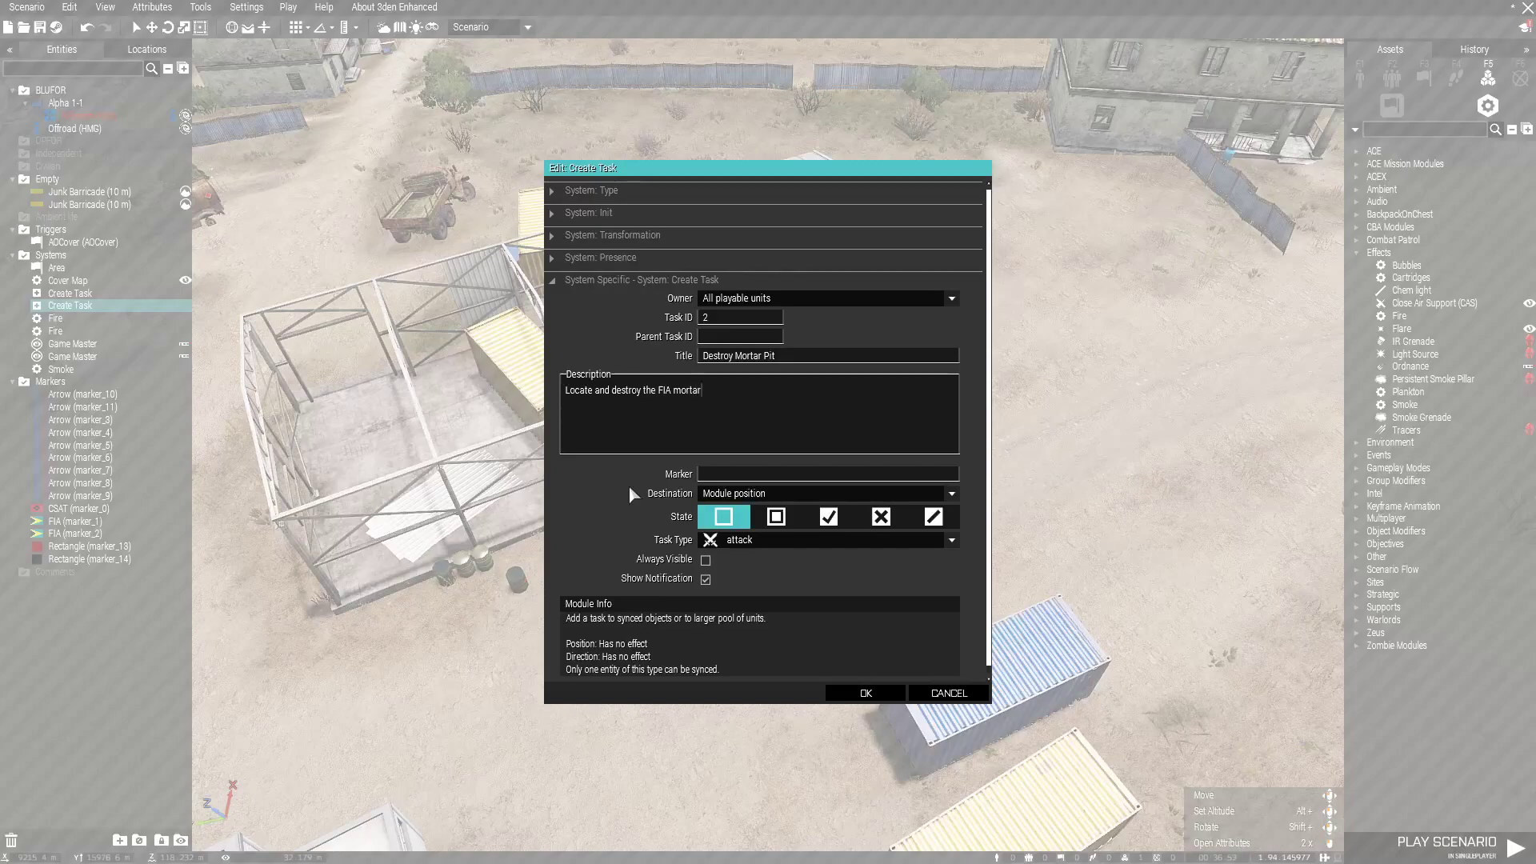
pyautogui.write(' pit')
pyautogui.click(867, 695)
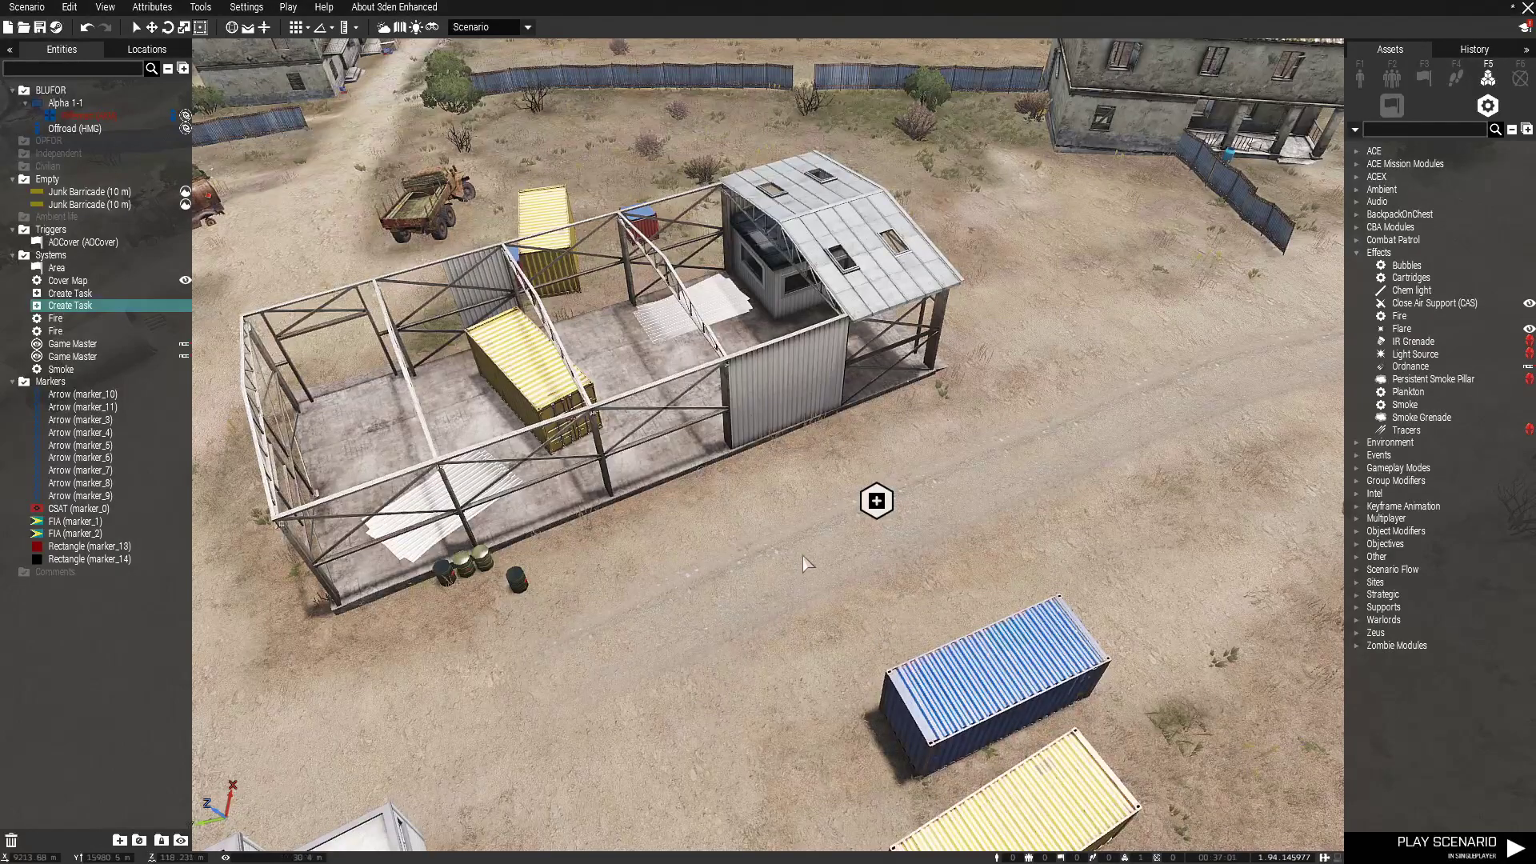
# - Change the task type of the "Destroy Mortar Pit" task to destroy
pyautogui.doubleClick(877, 502)
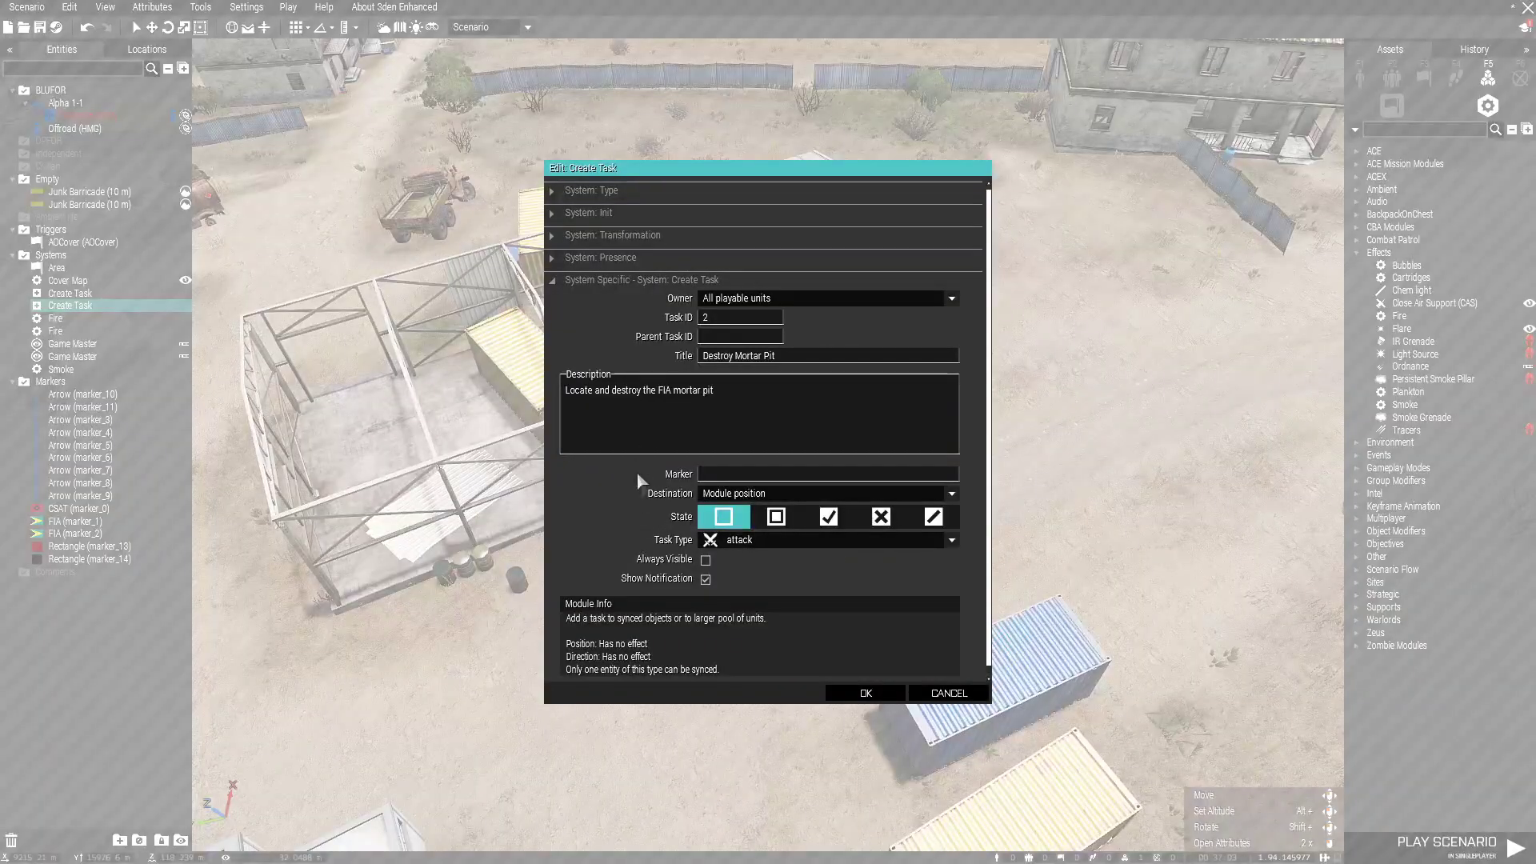
pyautogui.click(733, 540)
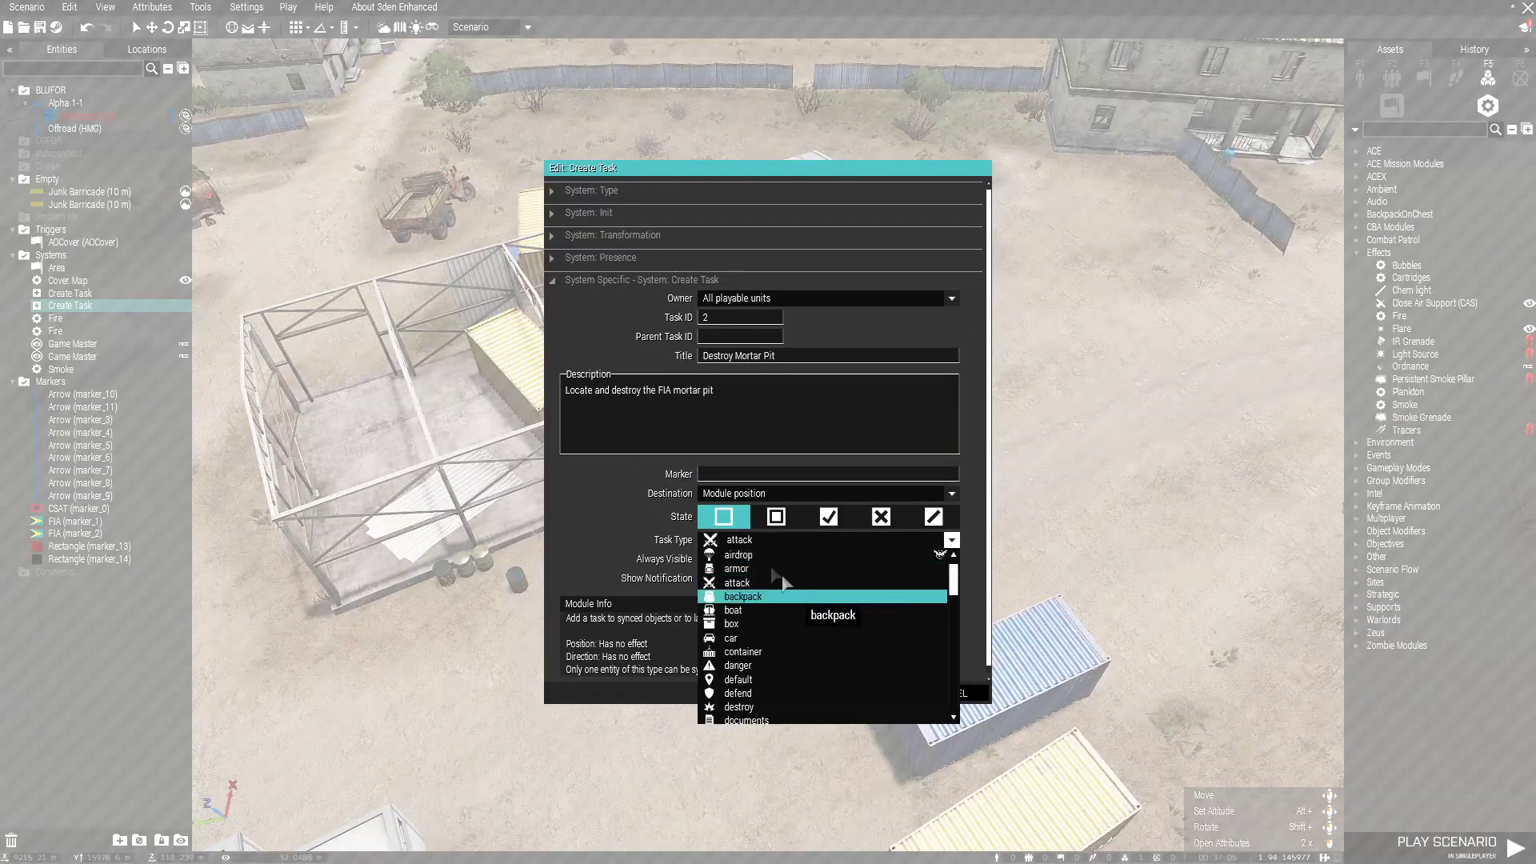
pyautogui.click(752, 708)
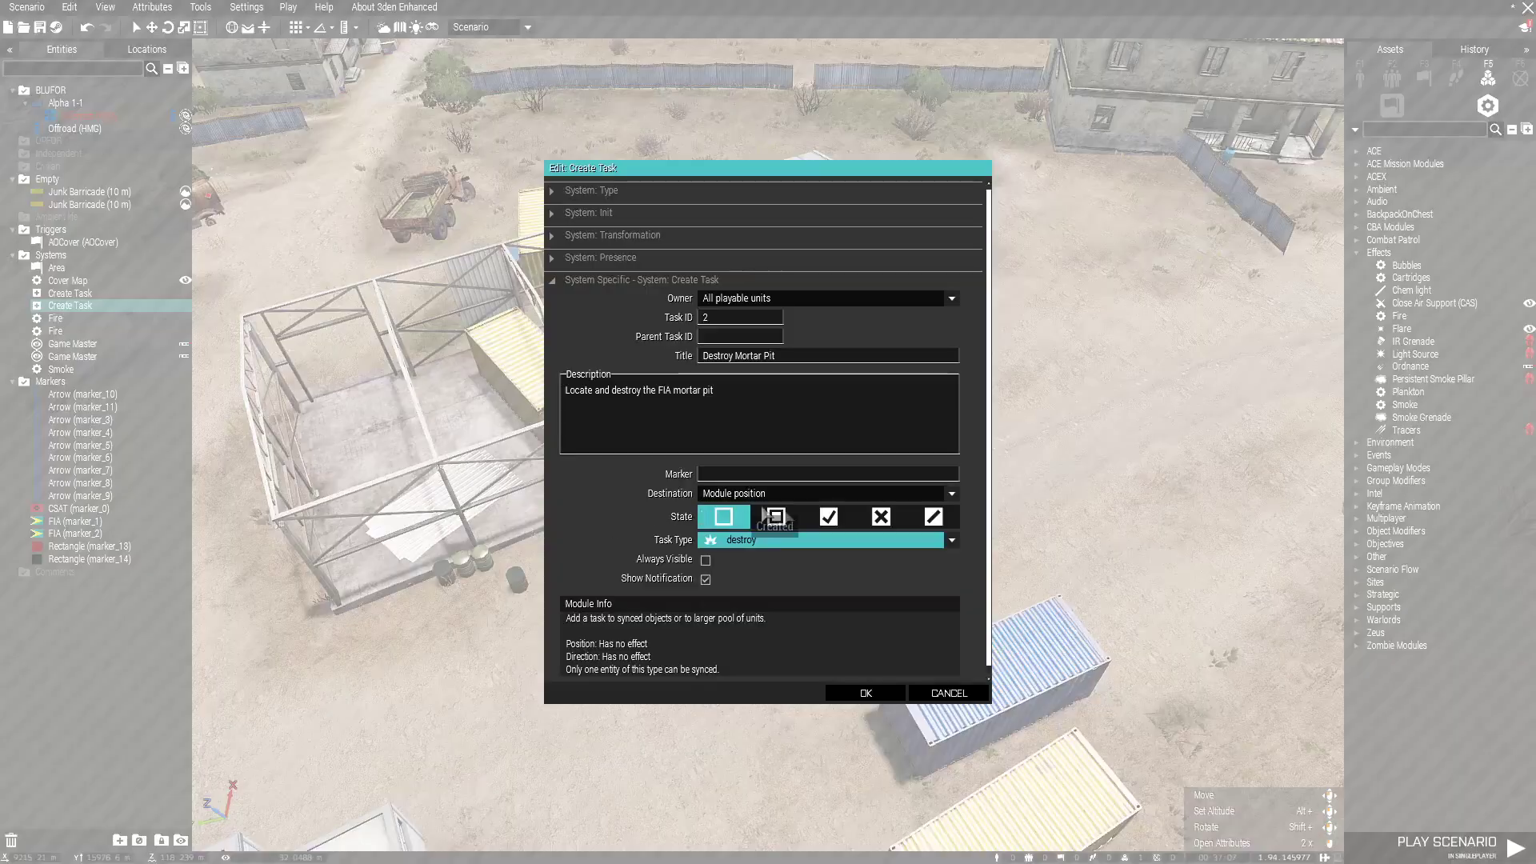
pyautogui.click(868, 693)
# - Shift the "Destroy Mortar Pit" task module slightly on the dirt track between the blue container and the shed
pyautogui.scroll(5, 826, 613)
pyautogui.press('d')
pyautogui.moveTo(827, 613); pyautogui.dragTo(729, 586, button='right')
pyautogui.press('s')
pyautogui.press('w')
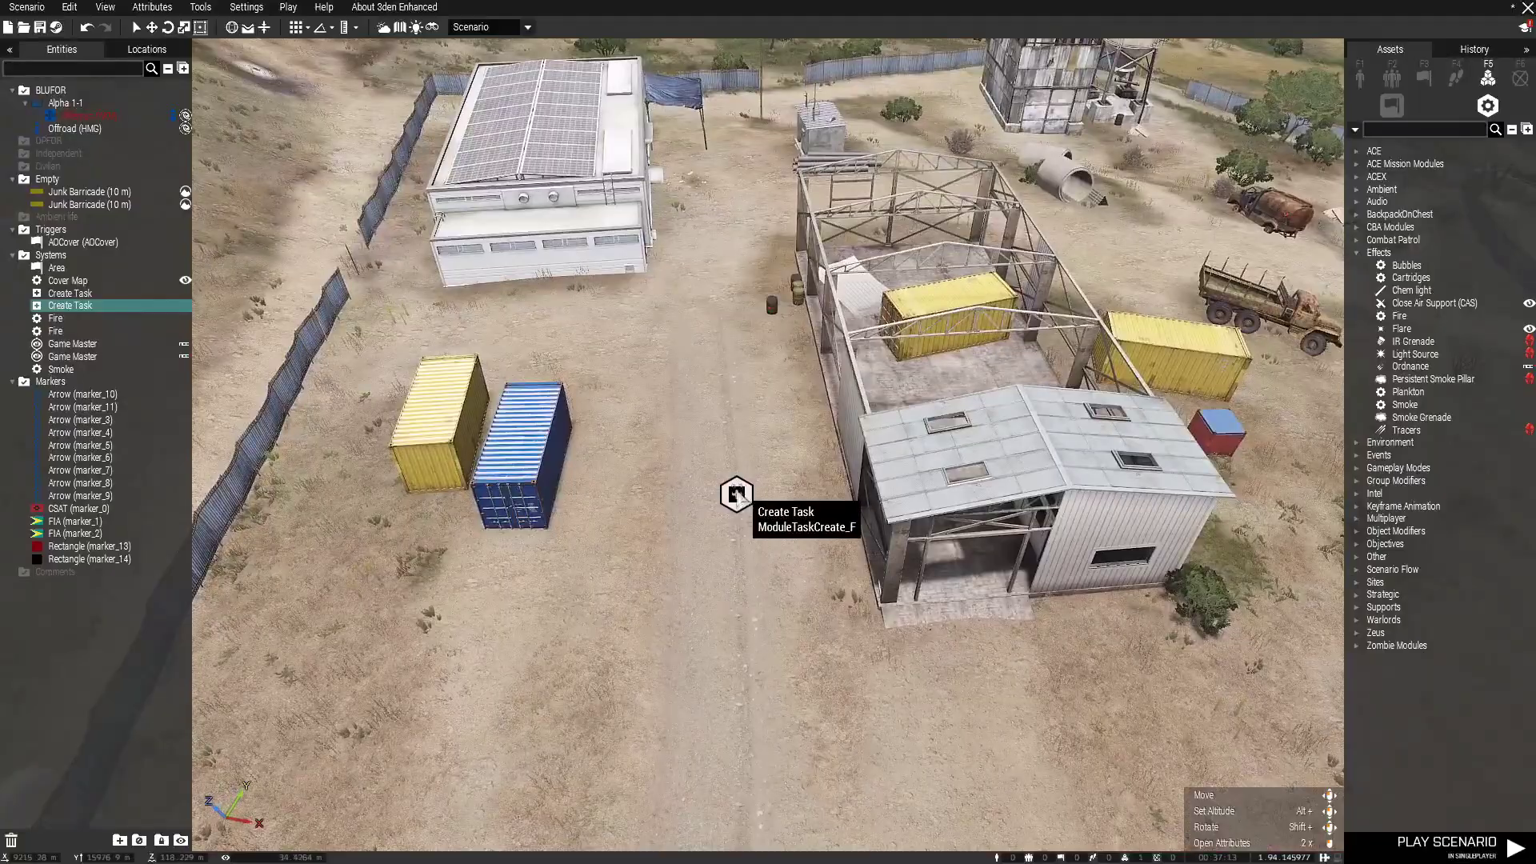
pyautogui.moveTo(735, 494); pyautogui.dragTo(713, 473)
# - Place two crewed FIA OM 2B14-1 'Podnos' mortars along the dirt track, one on each side of the task module
pyautogui.press('a')
pyautogui.moveTo(713, 473); pyautogui.dragTo(729, 553, button='right')
pyautogui.press('z')
pyautogui.scroll(5, 729, 553)
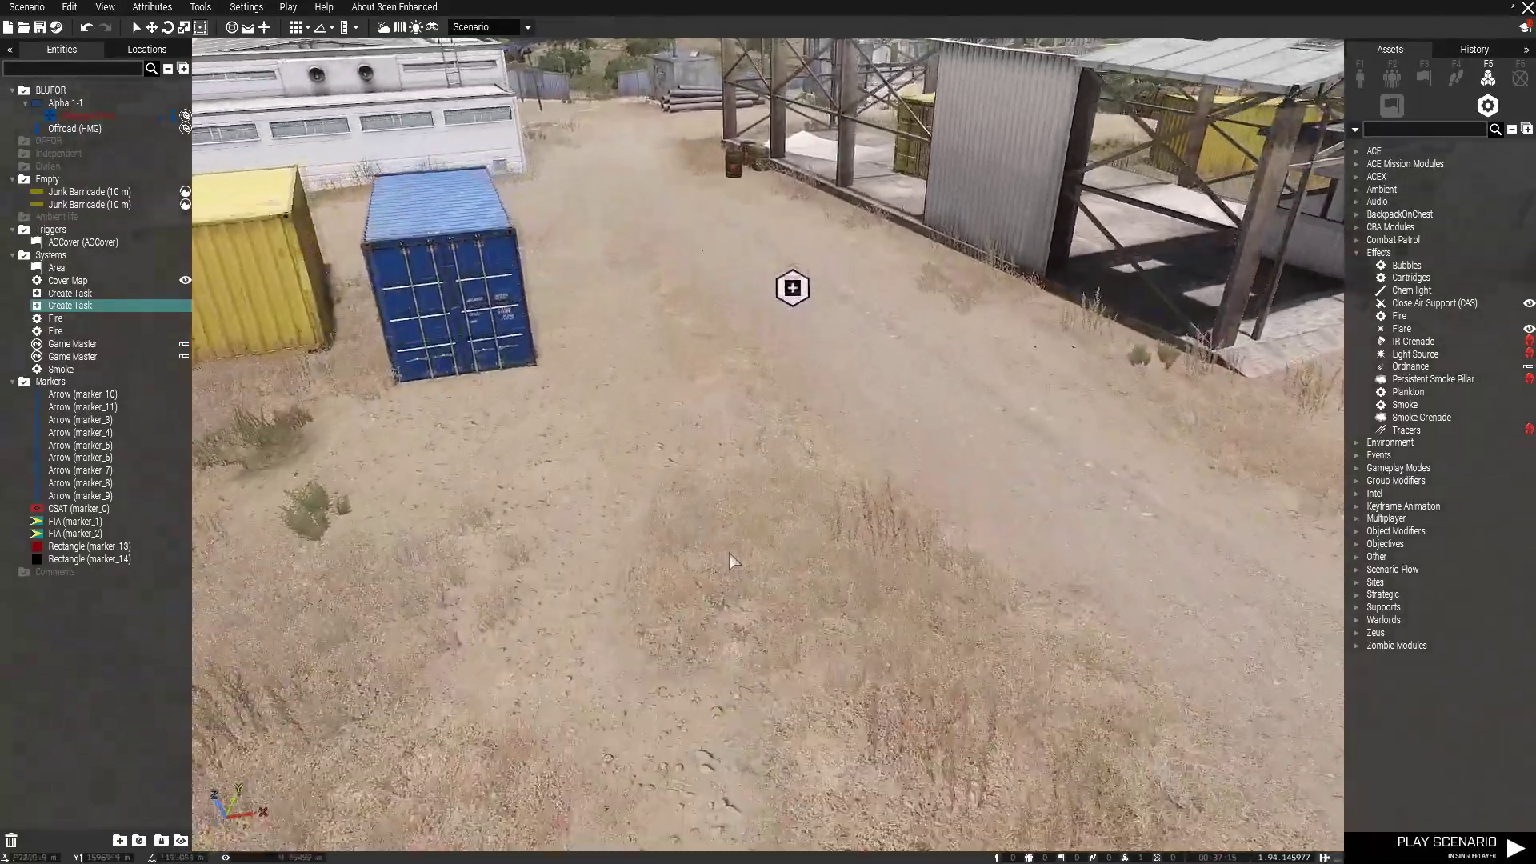
pyautogui.scroll(-3, 739, 613)
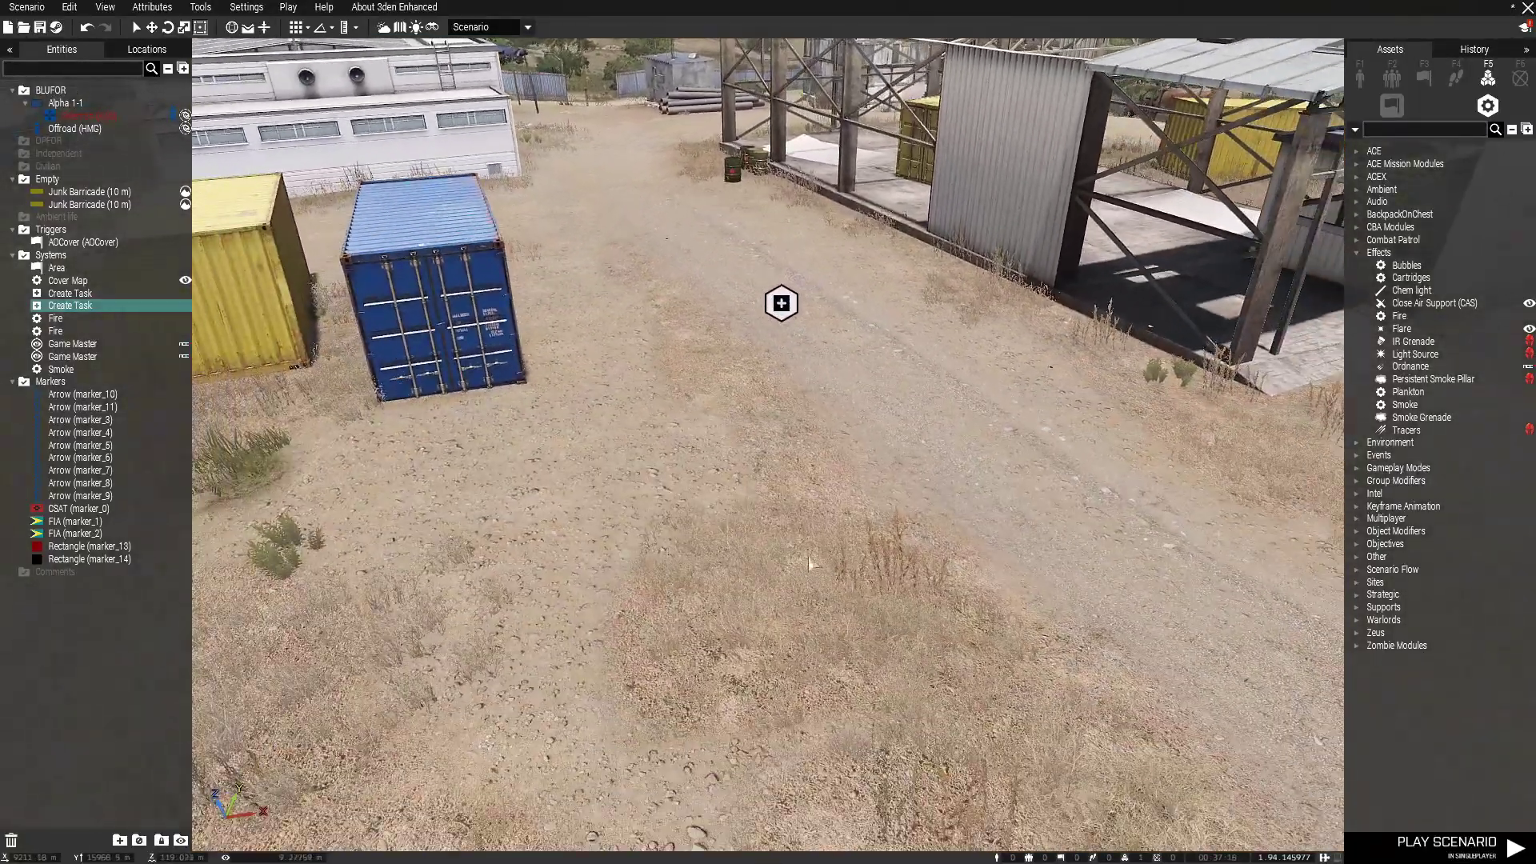
pyautogui.click(1357, 252)
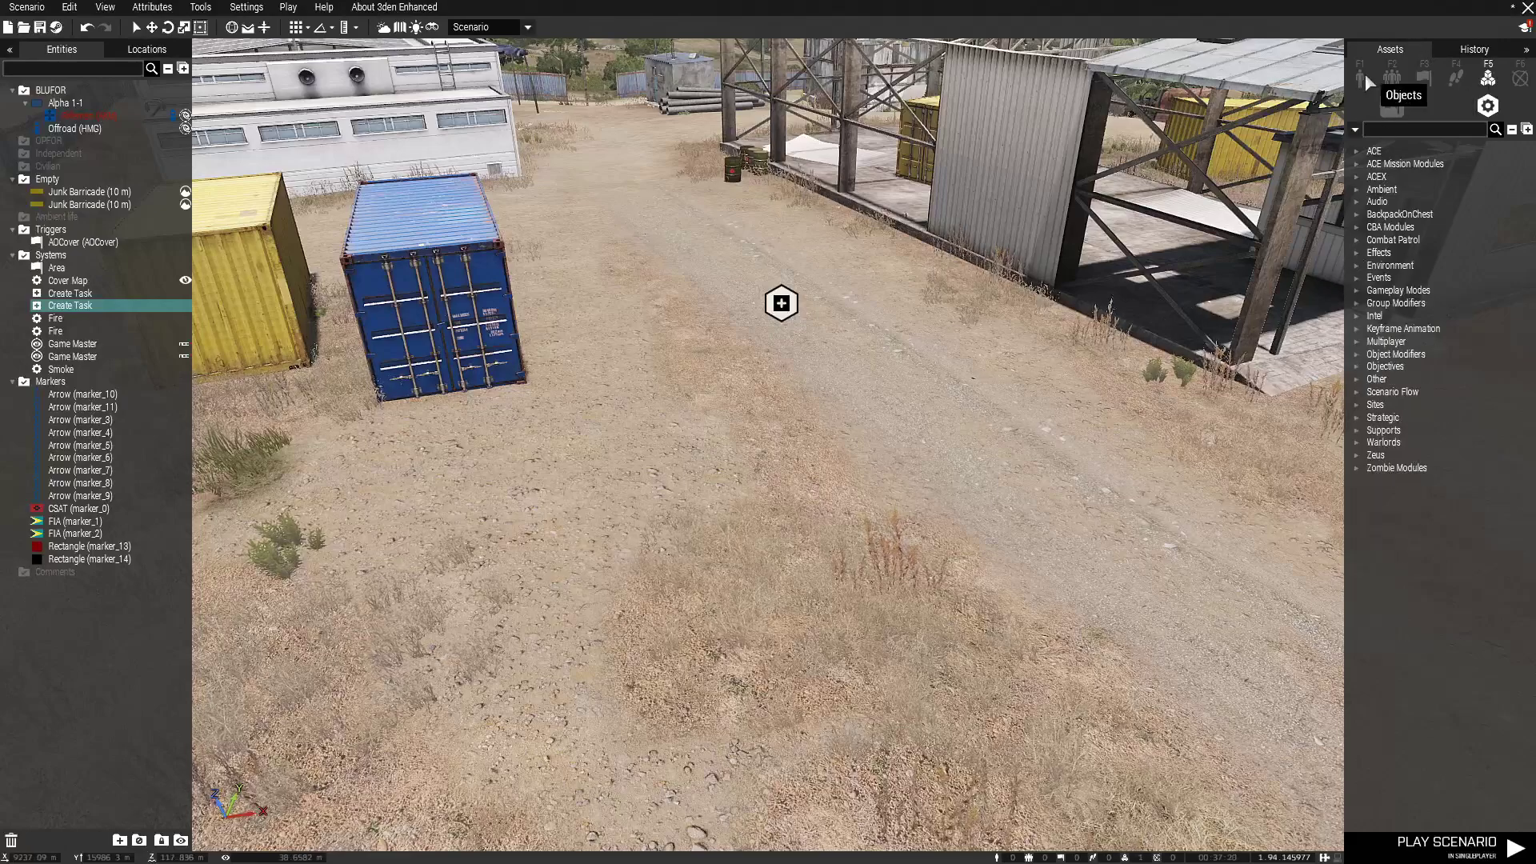
pyautogui.click(1359, 78)
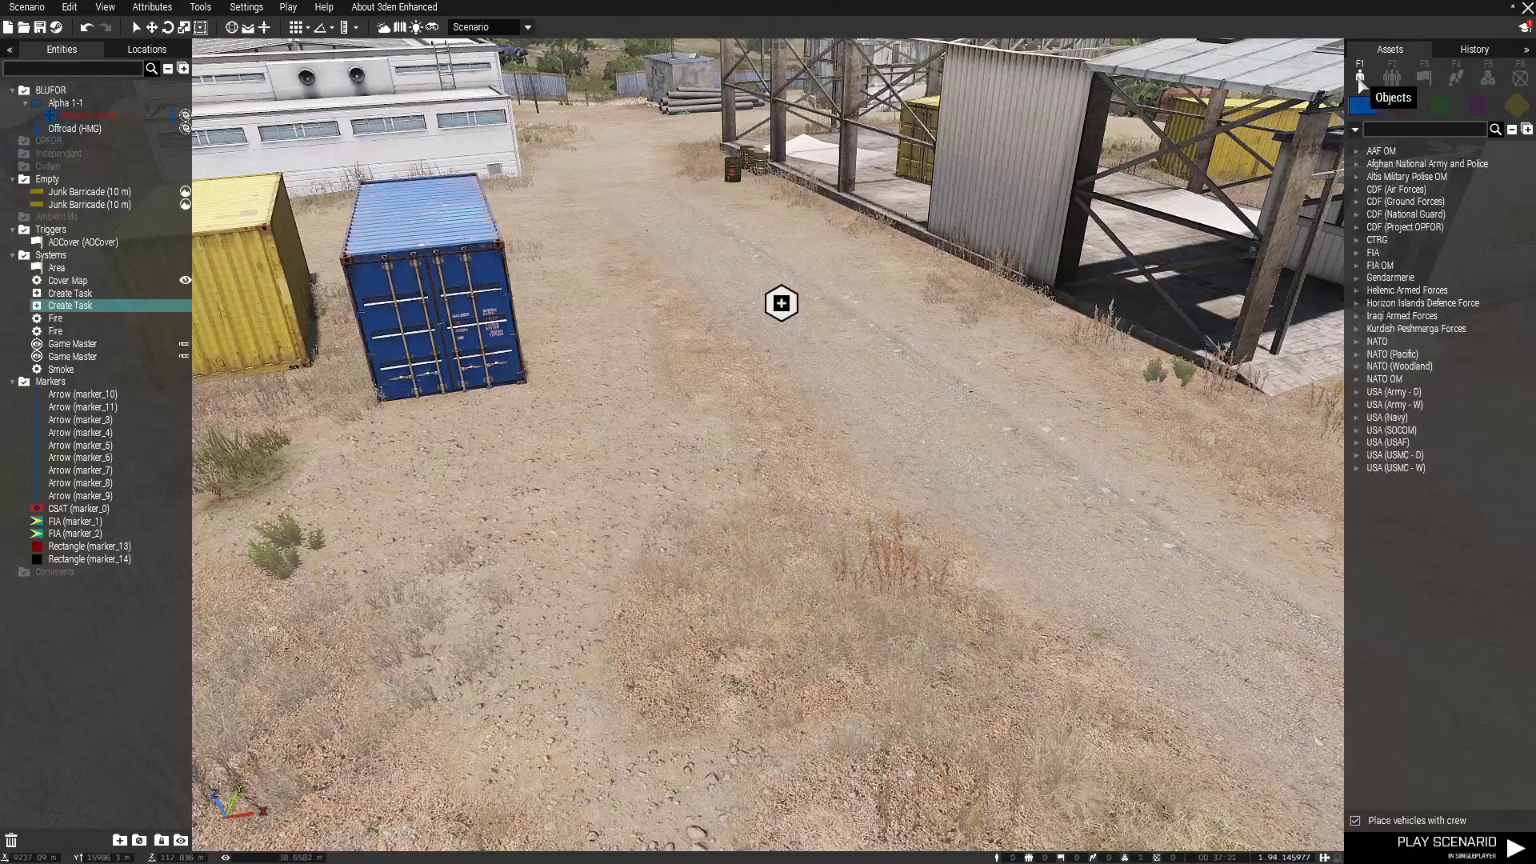
pyautogui.click(1355, 265)
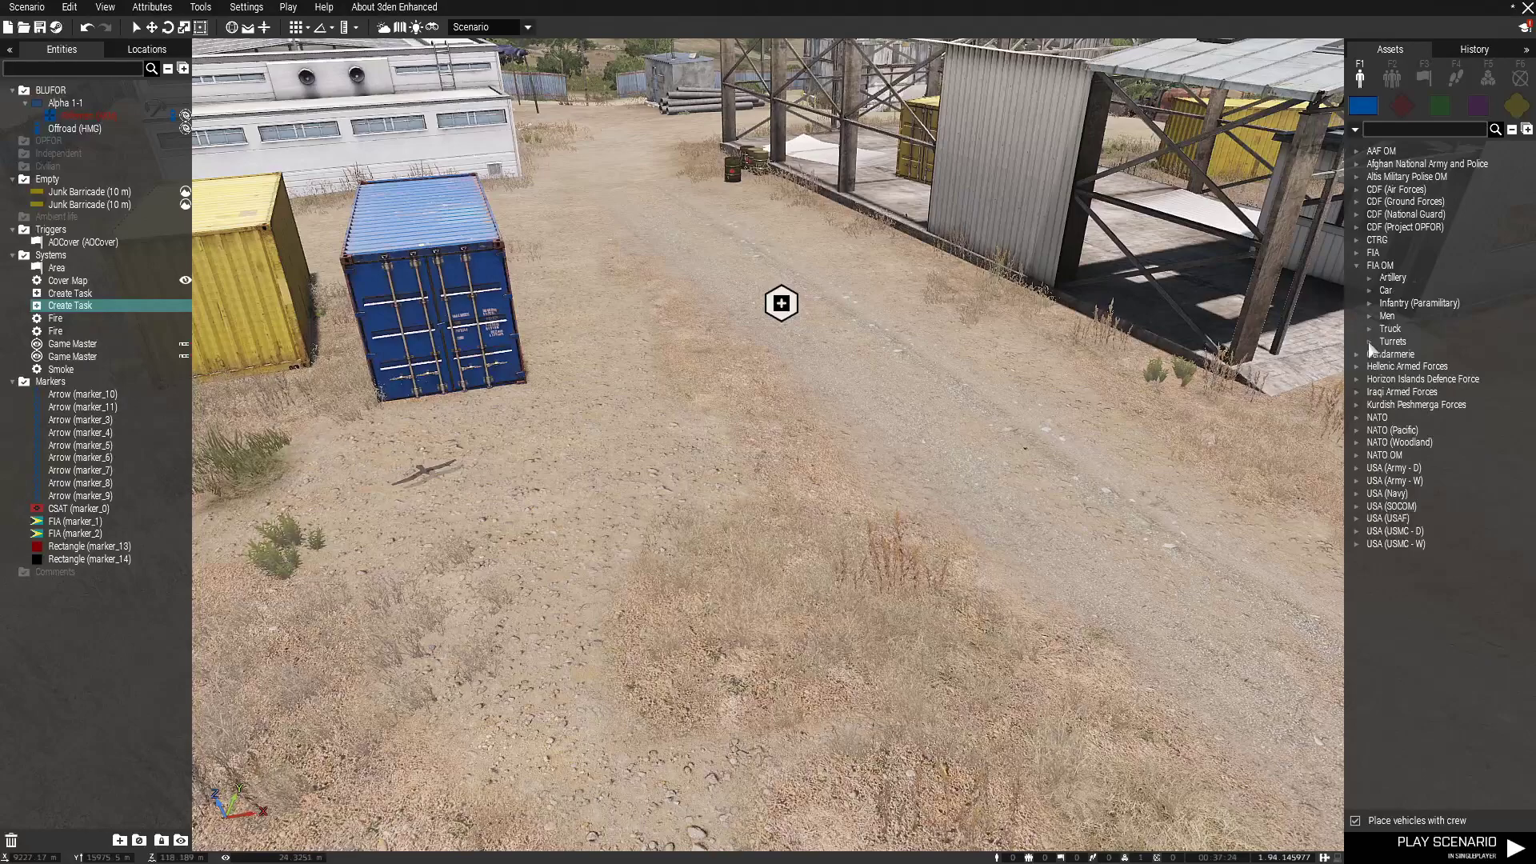
pyautogui.click(1373, 276)
pyautogui.click(1432, 290)
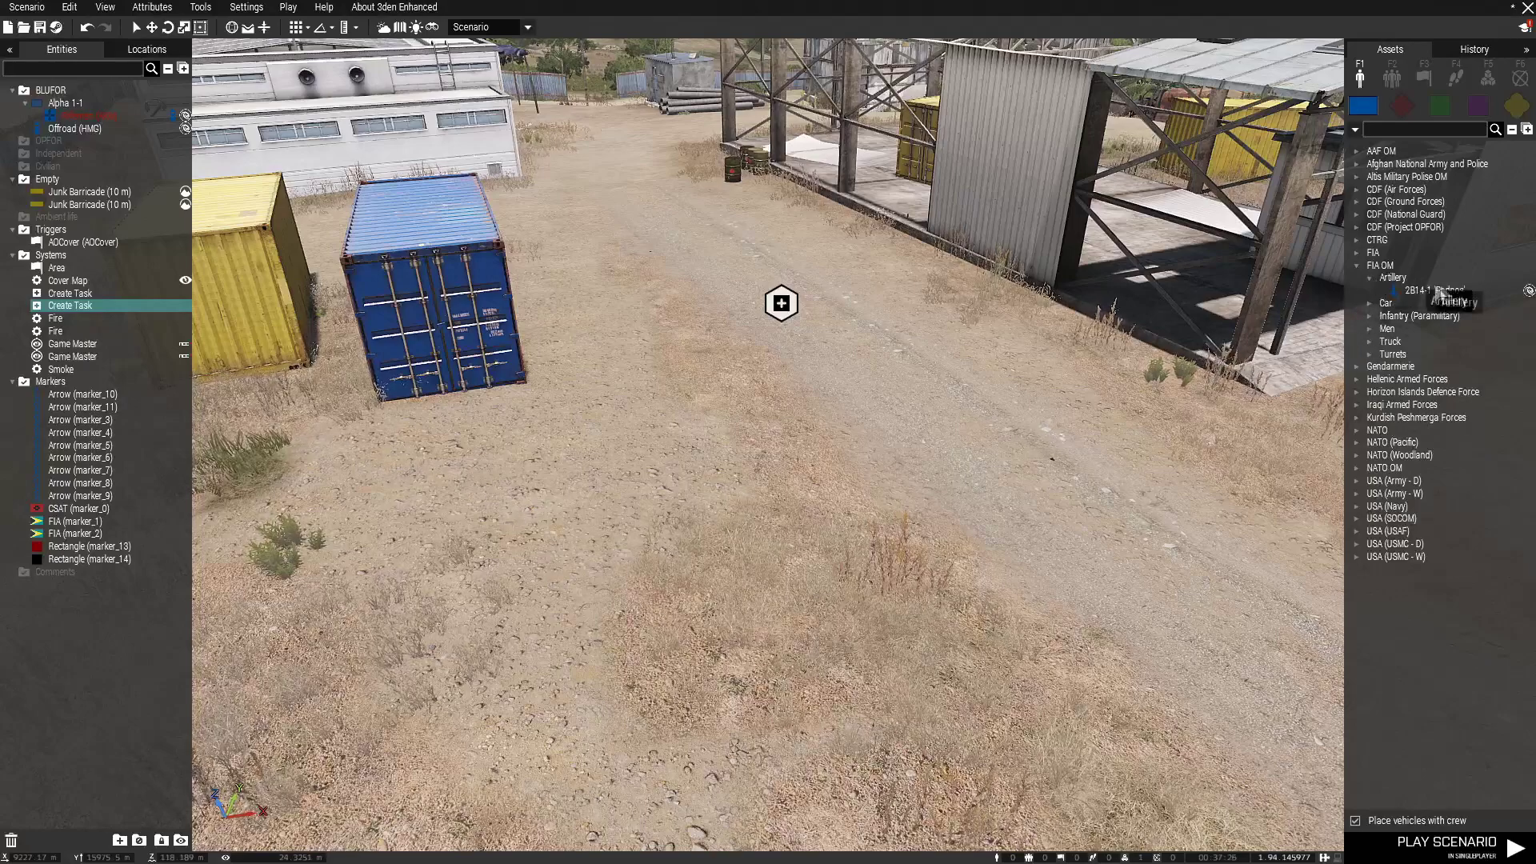
pyautogui.click(854, 474)
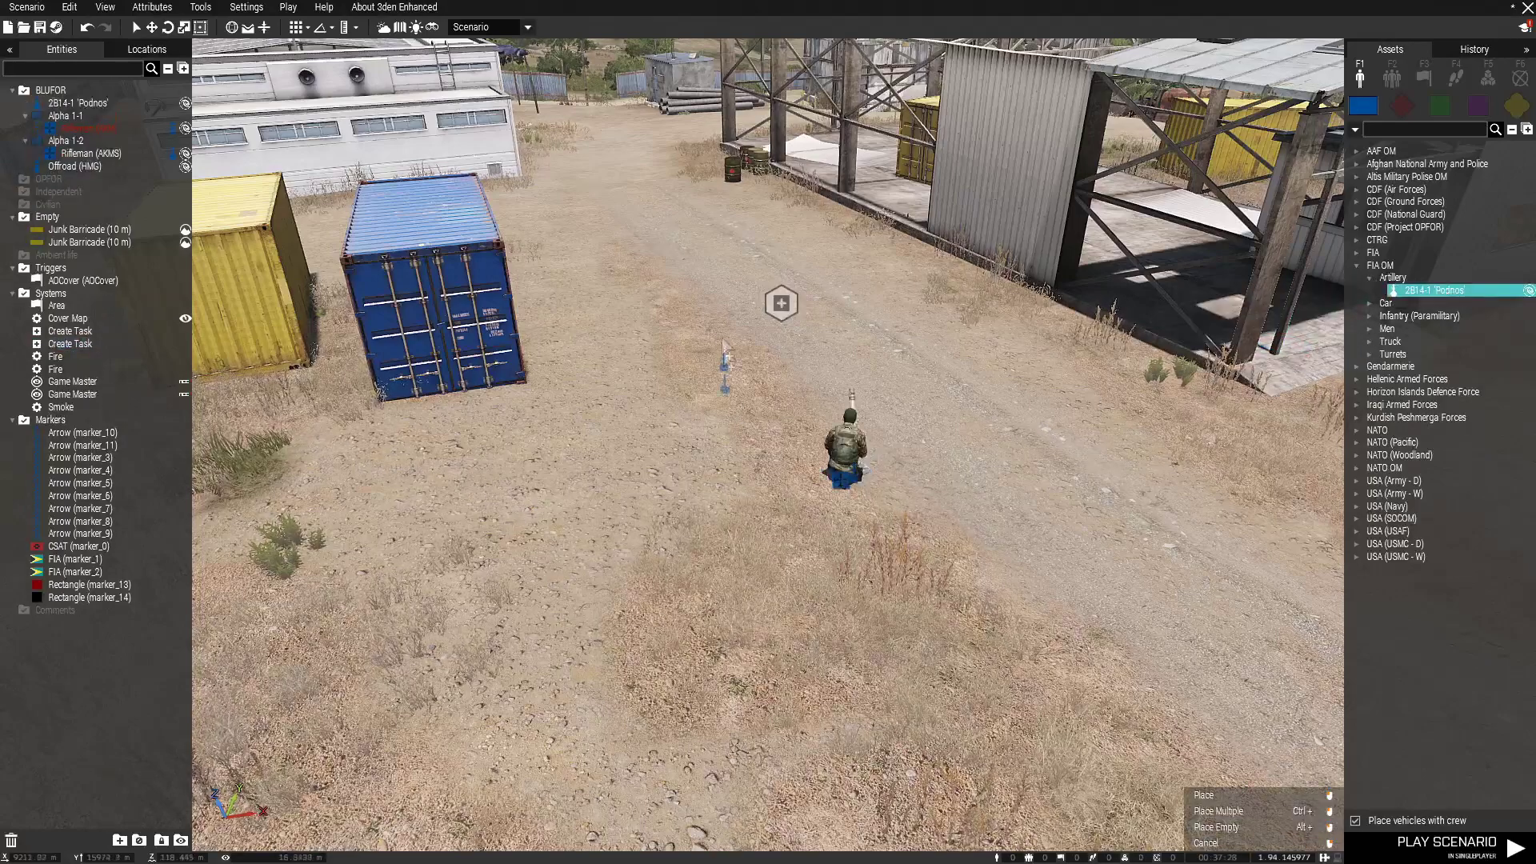
pyautogui.click(664, 264)
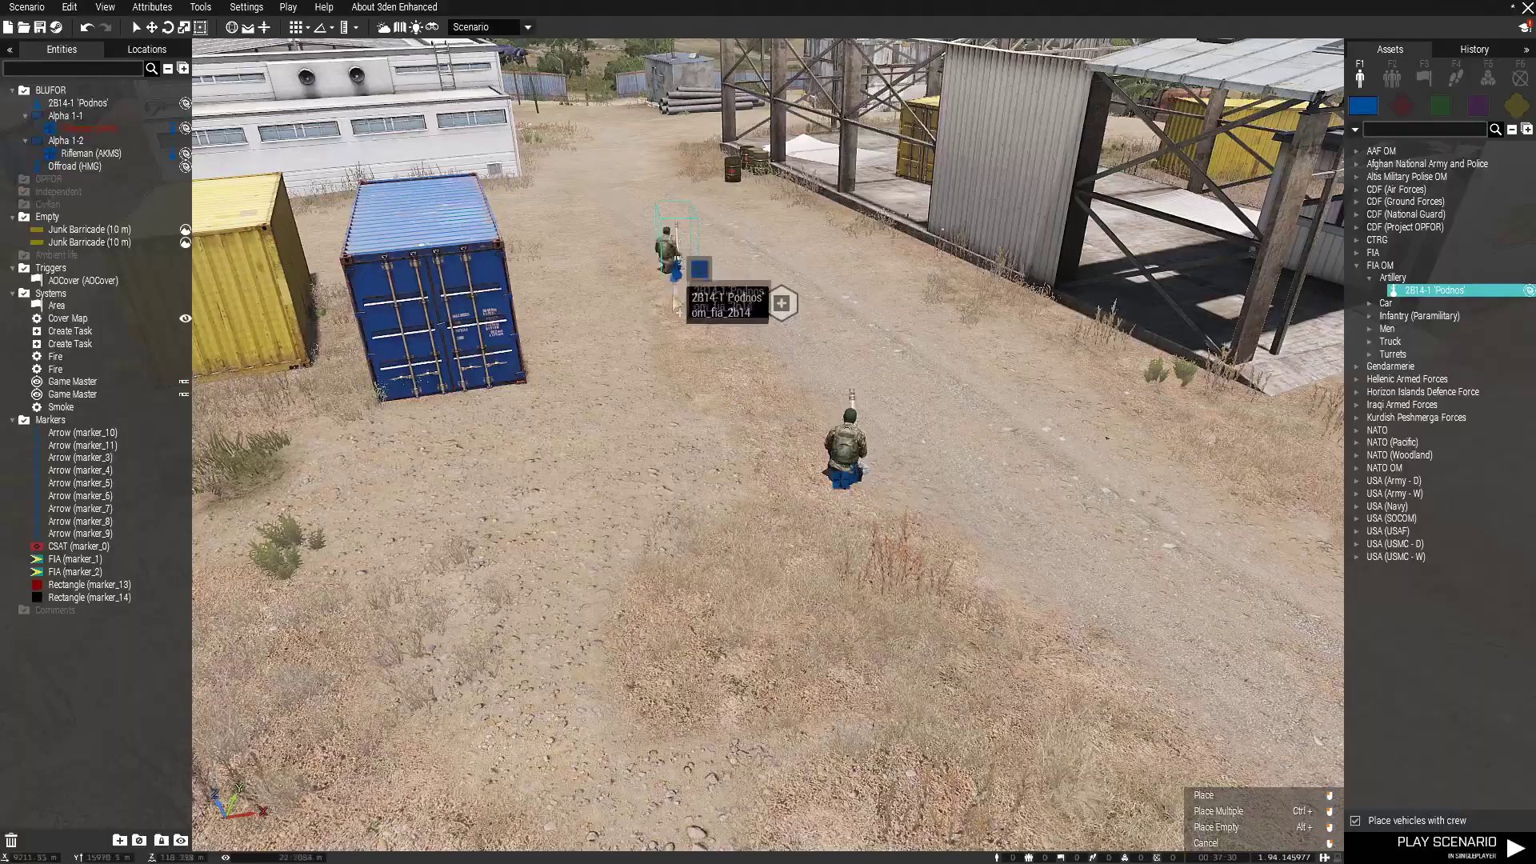
pyautogui.rightClick(685, 445)
# - Search the props for "sand" and place a Sandbag Wall (Round) beside one of the mortars near the blue container
pyautogui.press('a')
pyautogui.moveTo(685, 445); pyautogui.dragTo(1140, 258, button='right')
pyautogui.press('a')
pyautogui.press('d')
pyautogui.press('w')
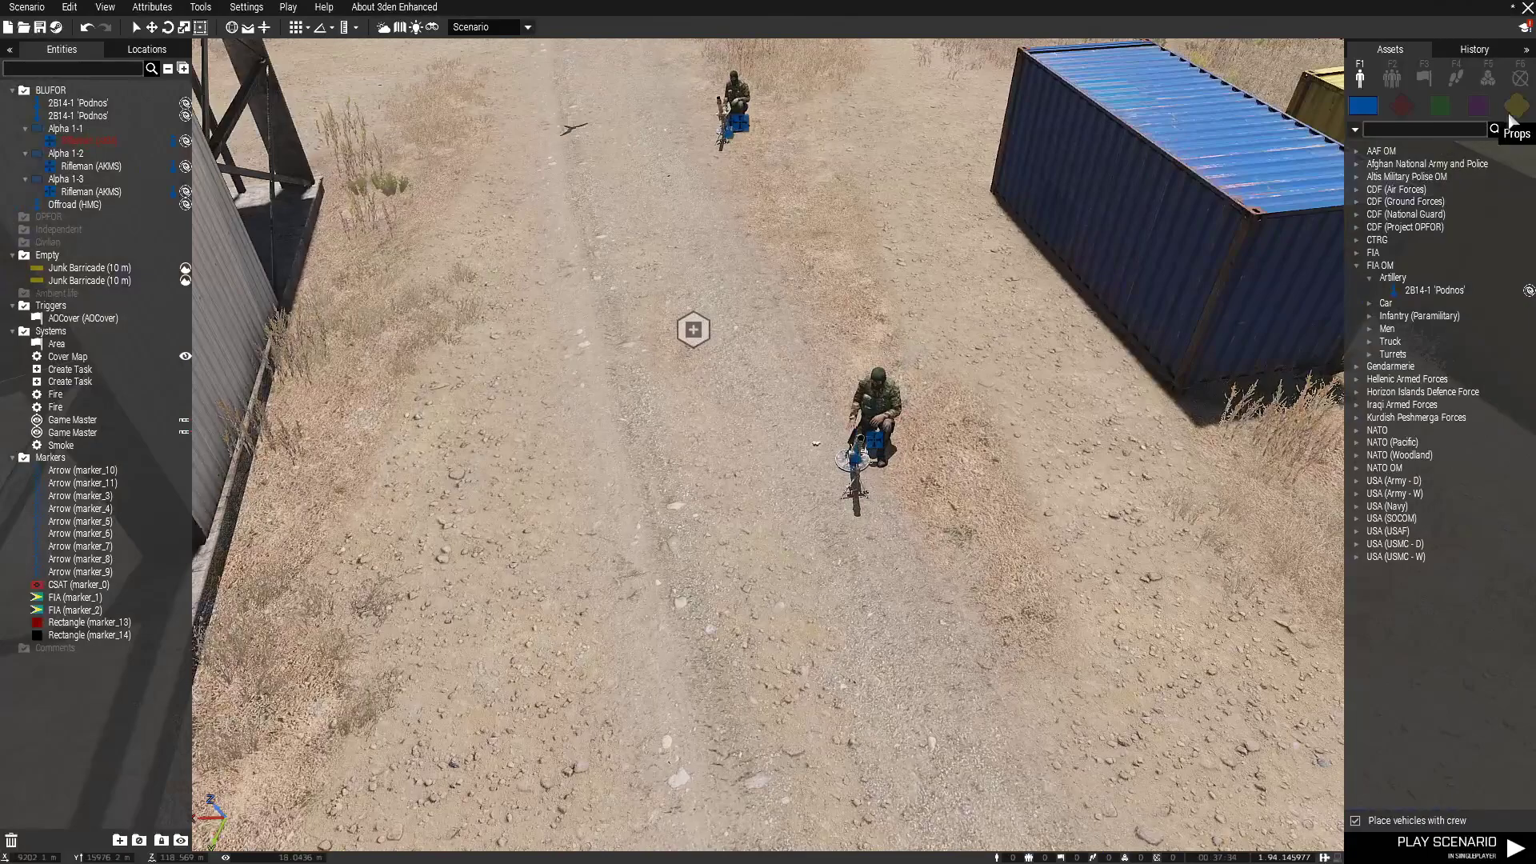
pyautogui.click(1516, 106)
pyautogui.click(1398, 128)
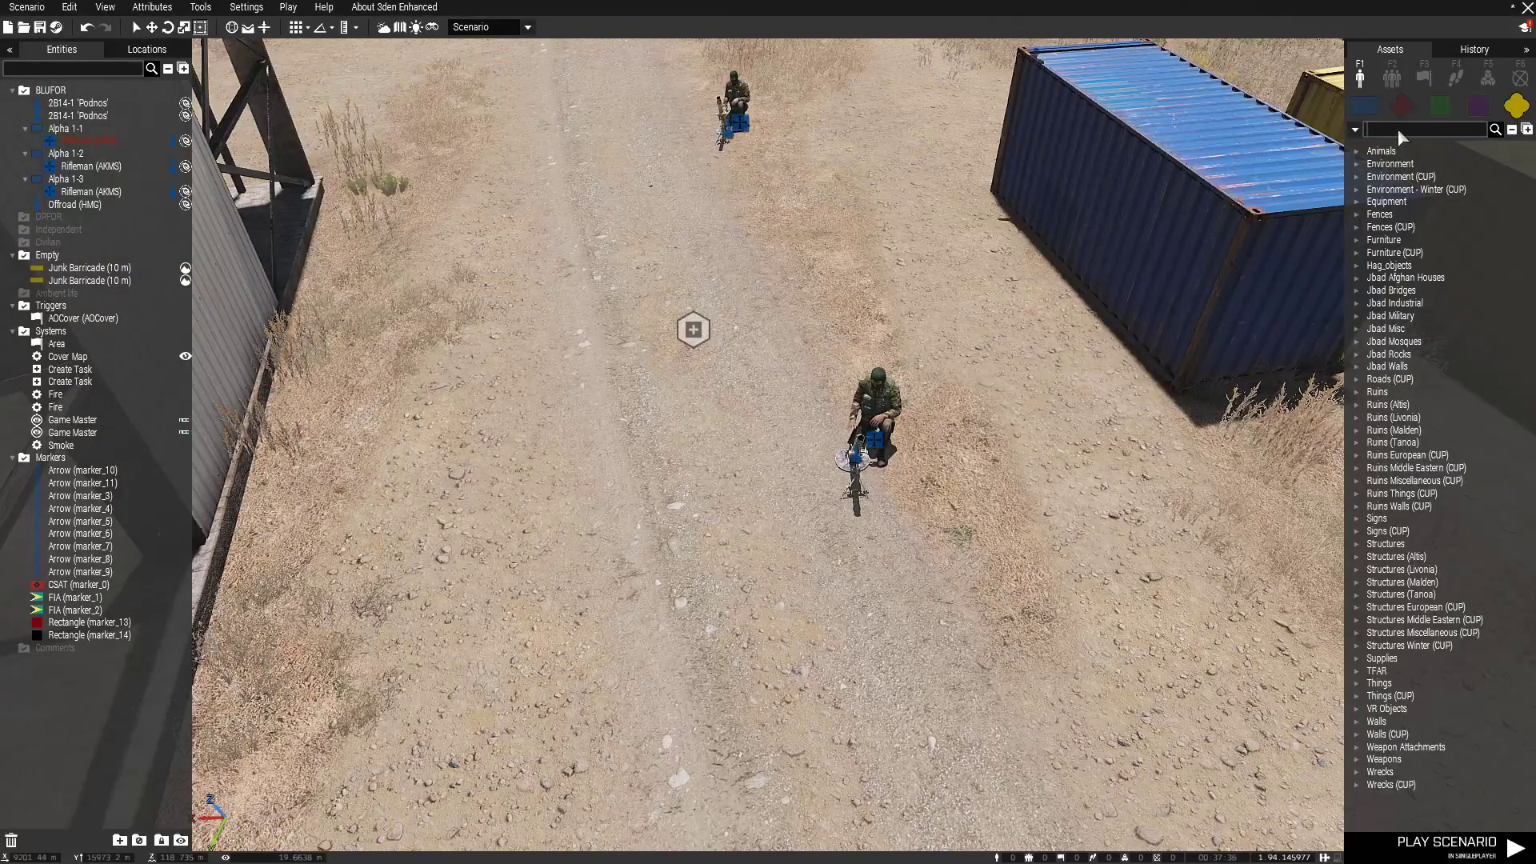
pyautogui.write('sand')
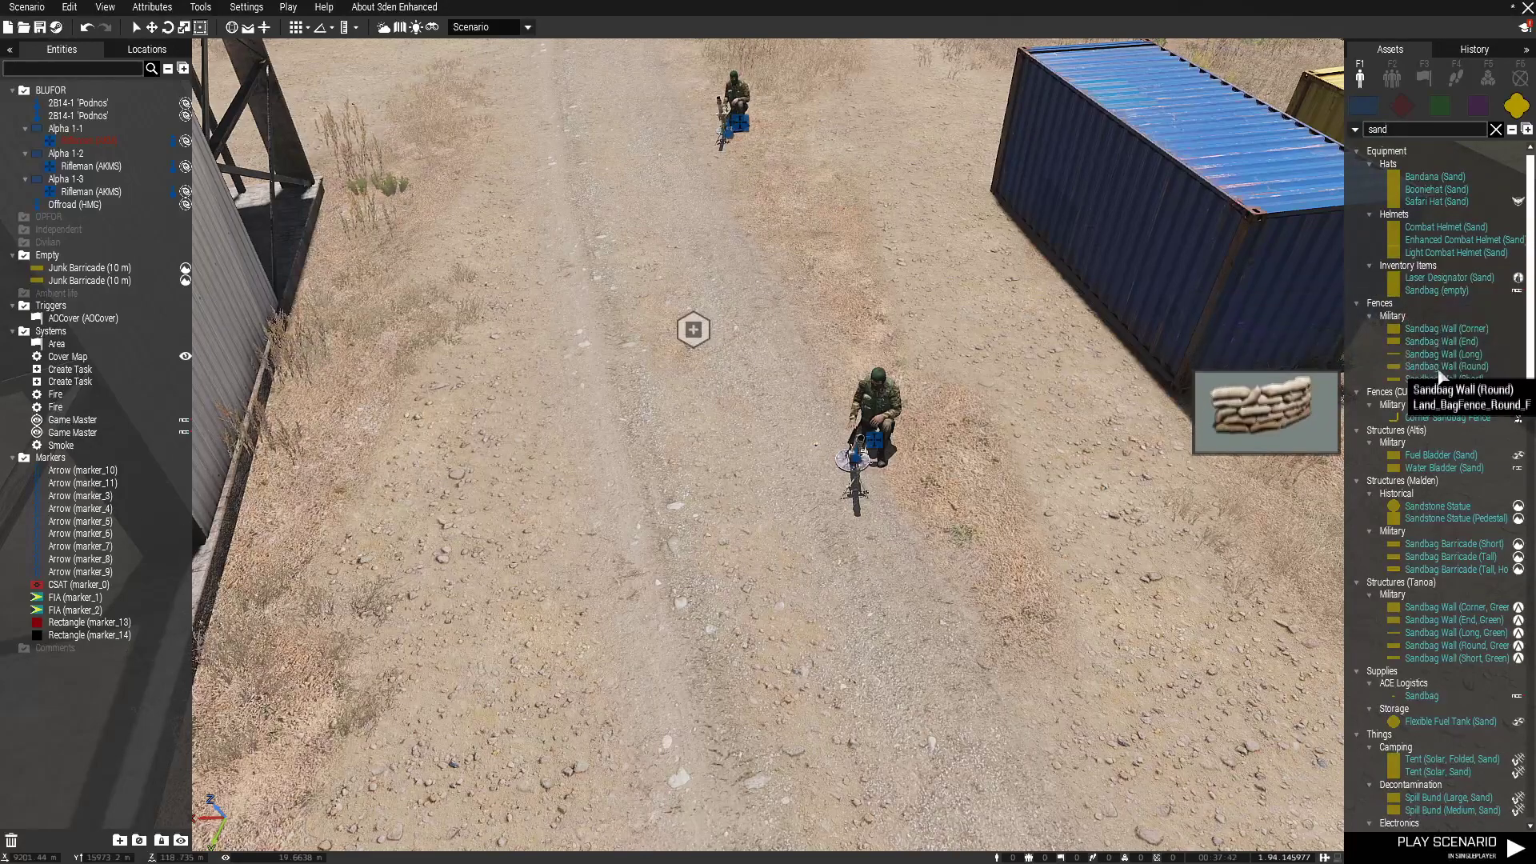
pyautogui.click(1438, 368)
pyautogui.scroll(-2, 945, 440)
pyautogui.click(947, 439)
# - Rotate the round sandbag wall and move it so that it curves around one side of the mortar
pyautogui.keyDown('shift'); pyautogui.moveTo(946, 434); pyautogui.dragTo(768, 232); pyautogui.keyUp('shift')
pyautogui.press('w')
pyautogui.moveTo(1010, 658); pyautogui.dragTo(971, 533)
pyautogui.press('s')
pyautogui.press('w')
# - Paste a second round sandbag wall and turn it to face the first on the opposite side of the mortar
pyautogui.hotkey('ctrl', 'v')
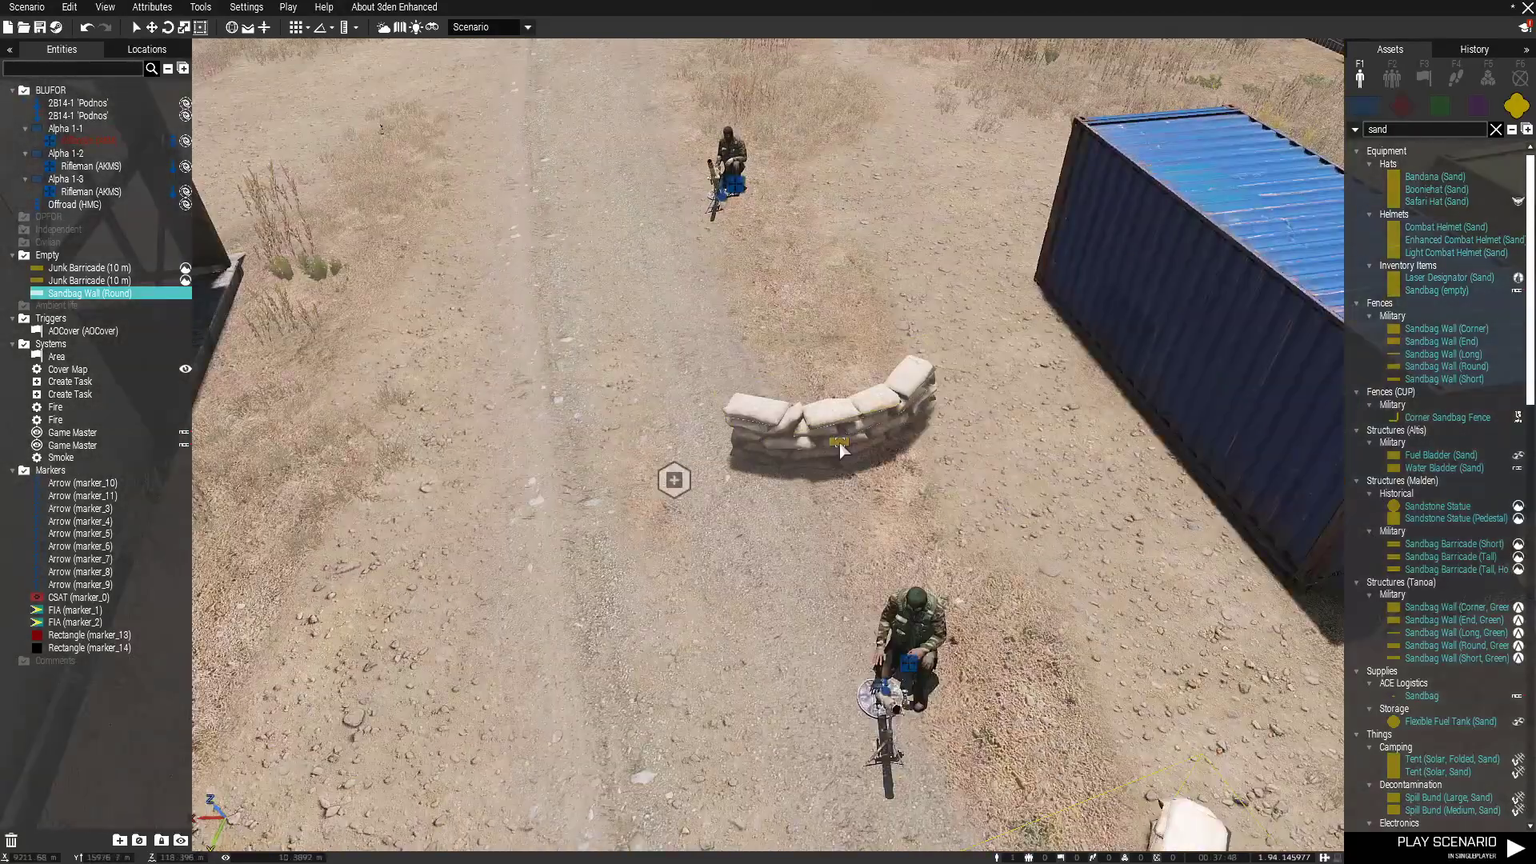
pyautogui.keyDown('shift'); pyautogui.moveTo(838, 445); pyautogui.dragTo(847, 545); pyautogui.keyUp('shift')
pyautogui.press('s')
pyautogui.moveTo(988, 572); pyautogui.dragTo(946, 529)
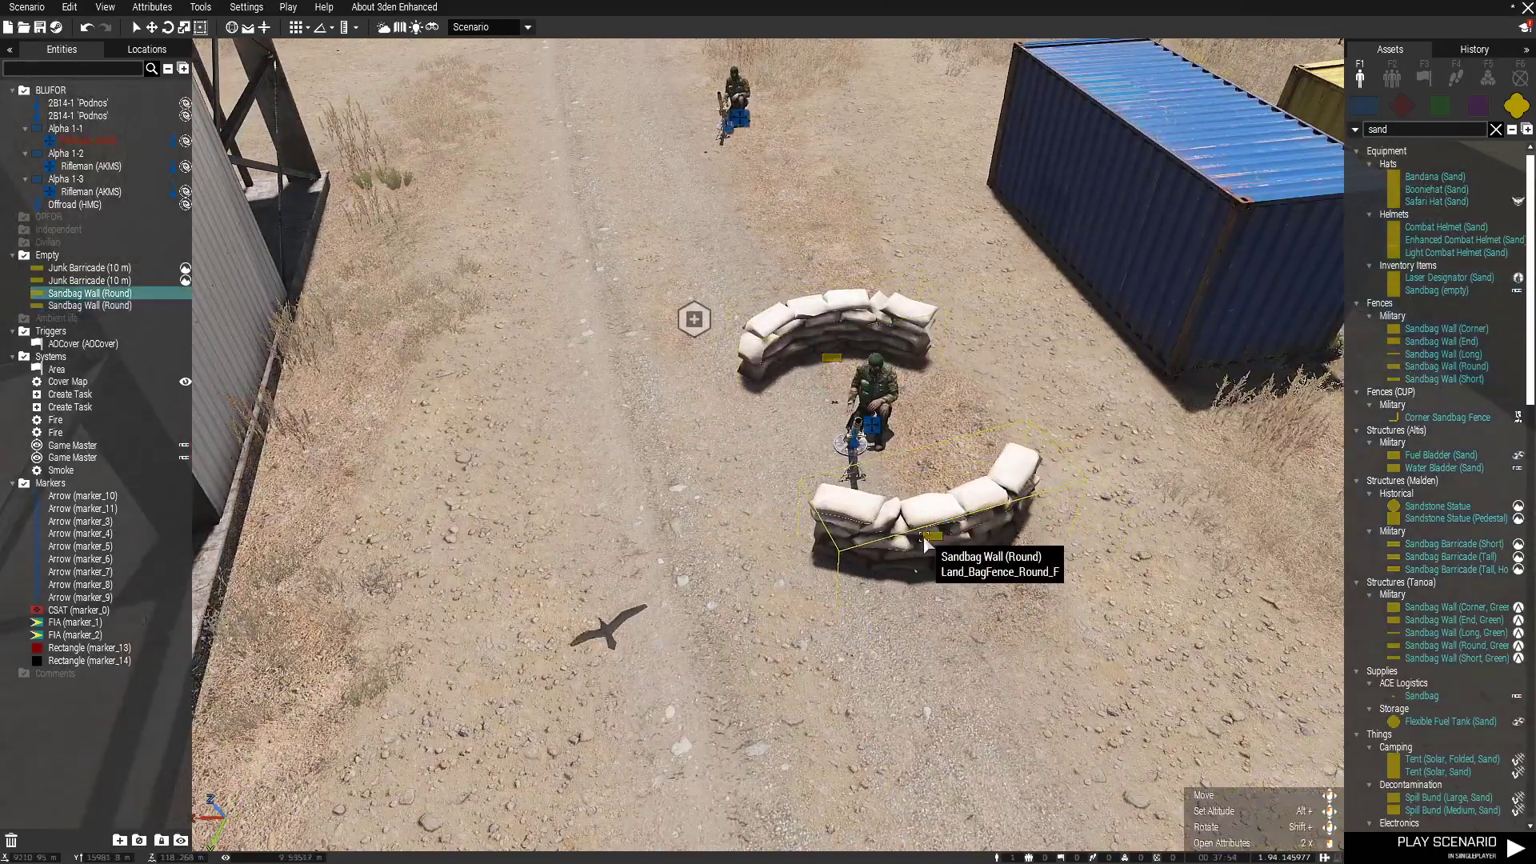
# - Duplicate both round sandbag walls around the other mortar and adjust their position to enclose it
pyautogui.keyDown('ctrl'); pyautogui.click(830, 358); pyautogui.keyUp('ctrl')
pyautogui.press('w')
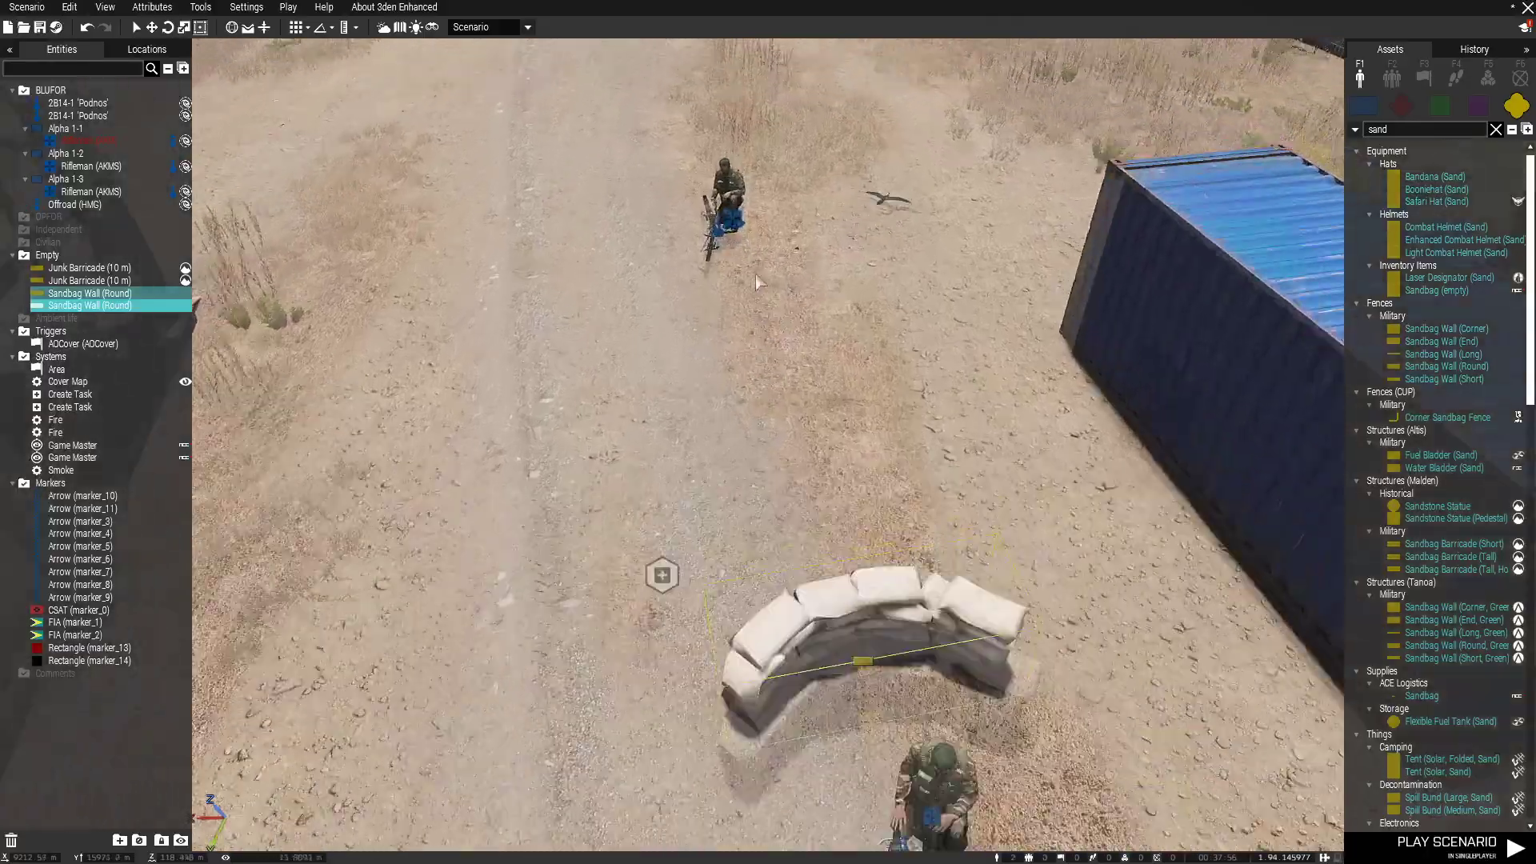
pyautogui.hotkey('ctrl', 'v')
pyautogui.moveTo(774, 470); pyautogui.dragTo(759, 424)
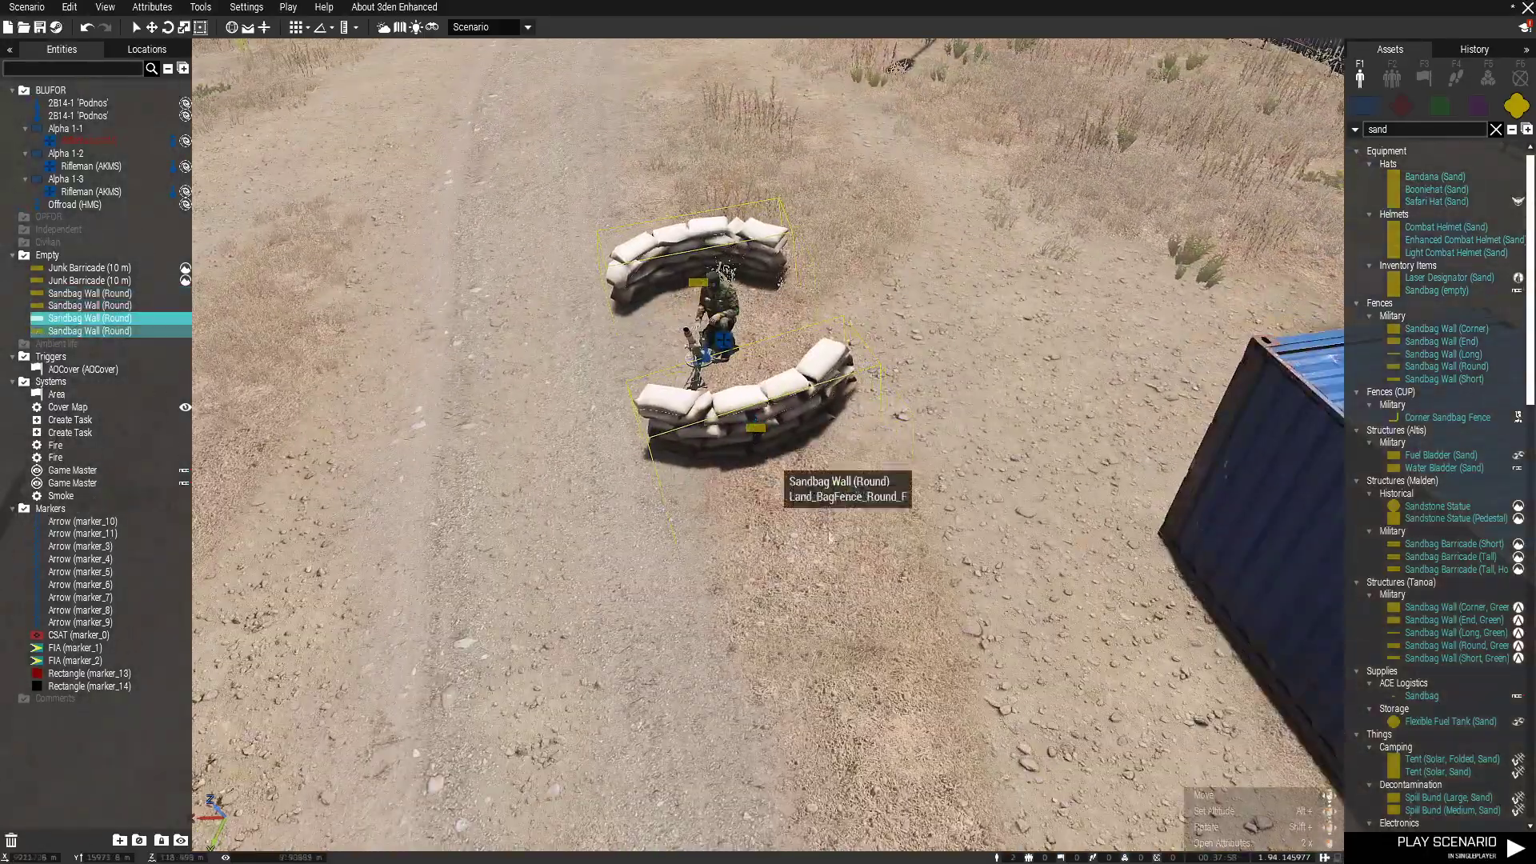
pyautogui.click(608, 510)
# - Clear the "sand" search from the assets and list the BLUFOR factions
pyautogui.press('s')
pyautogui.moveTo(609, 510); pyautogui.dragTo(675, 539, button='right')
pyautogui.press('s')
pyautogui.press('a')
pyautogui.press('w')
pyautogui.press('a')
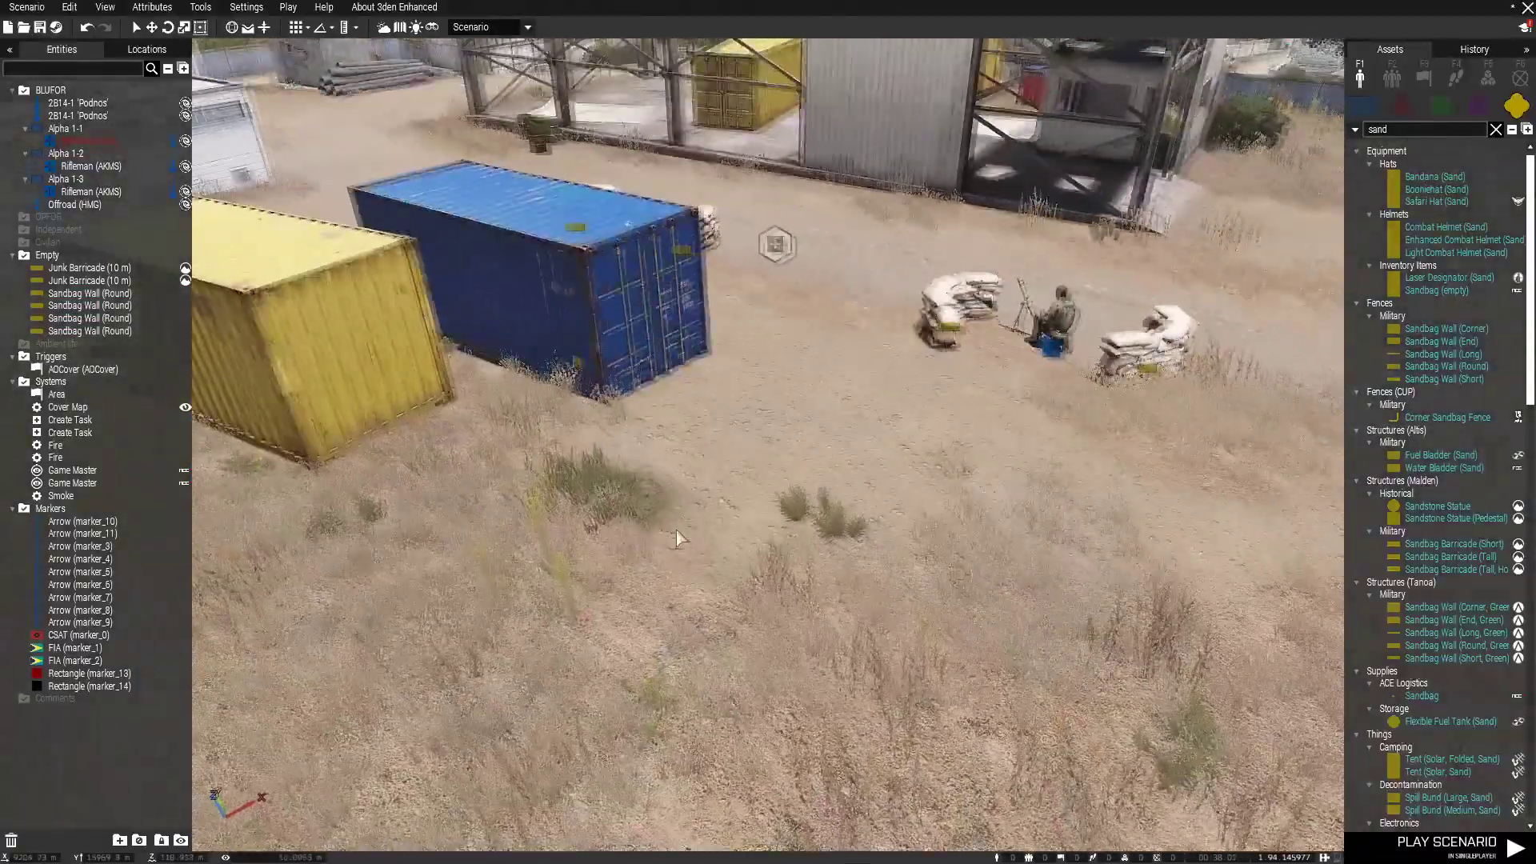
pyautogui.moveTo(1399, 132); pyautogui.dragTo(1341, 140)
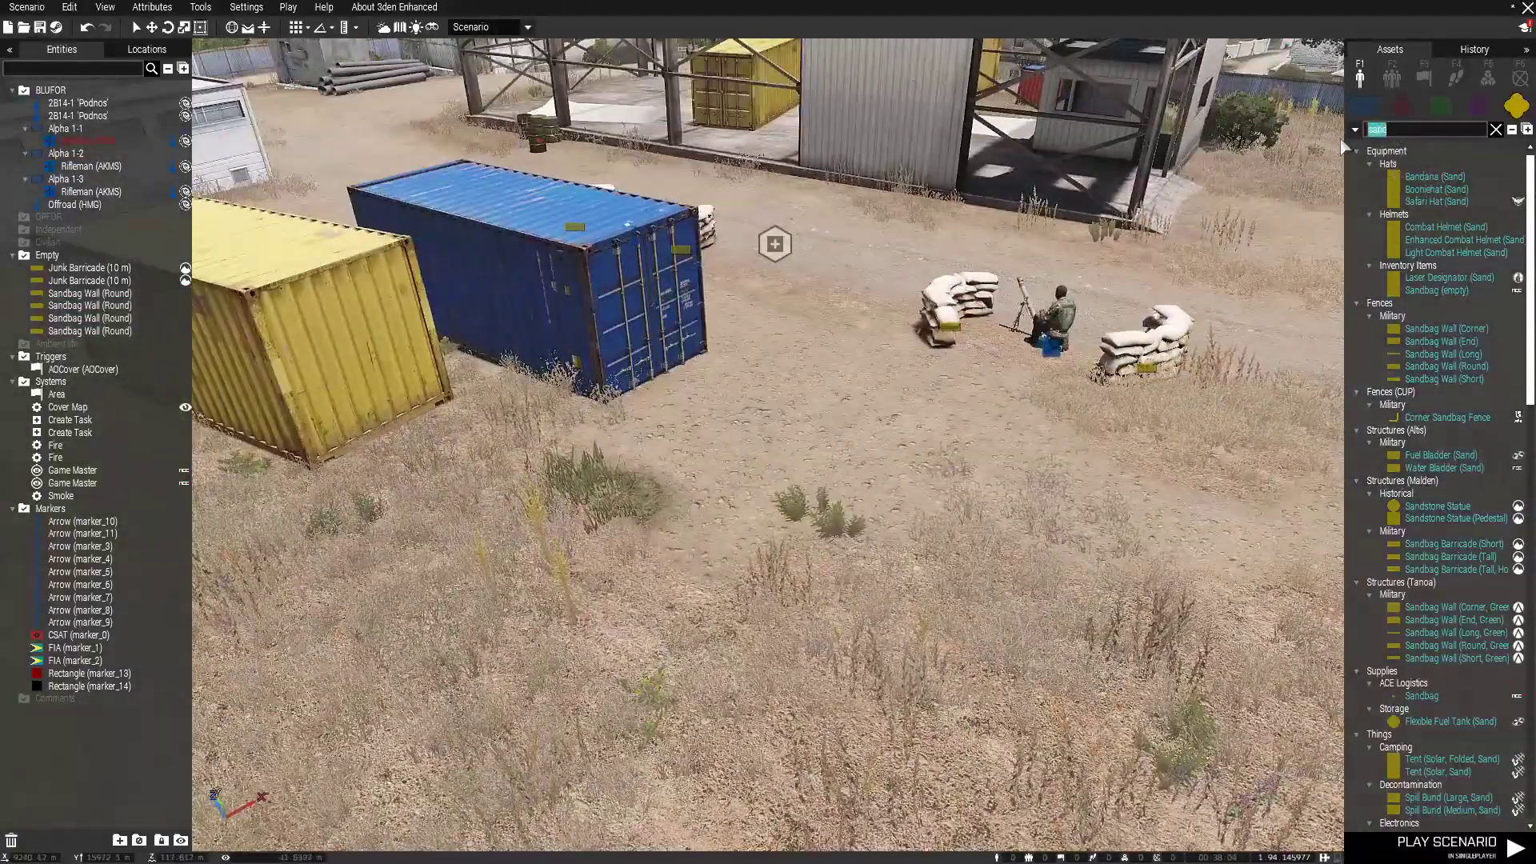
pyautogui.press('BackSpace')
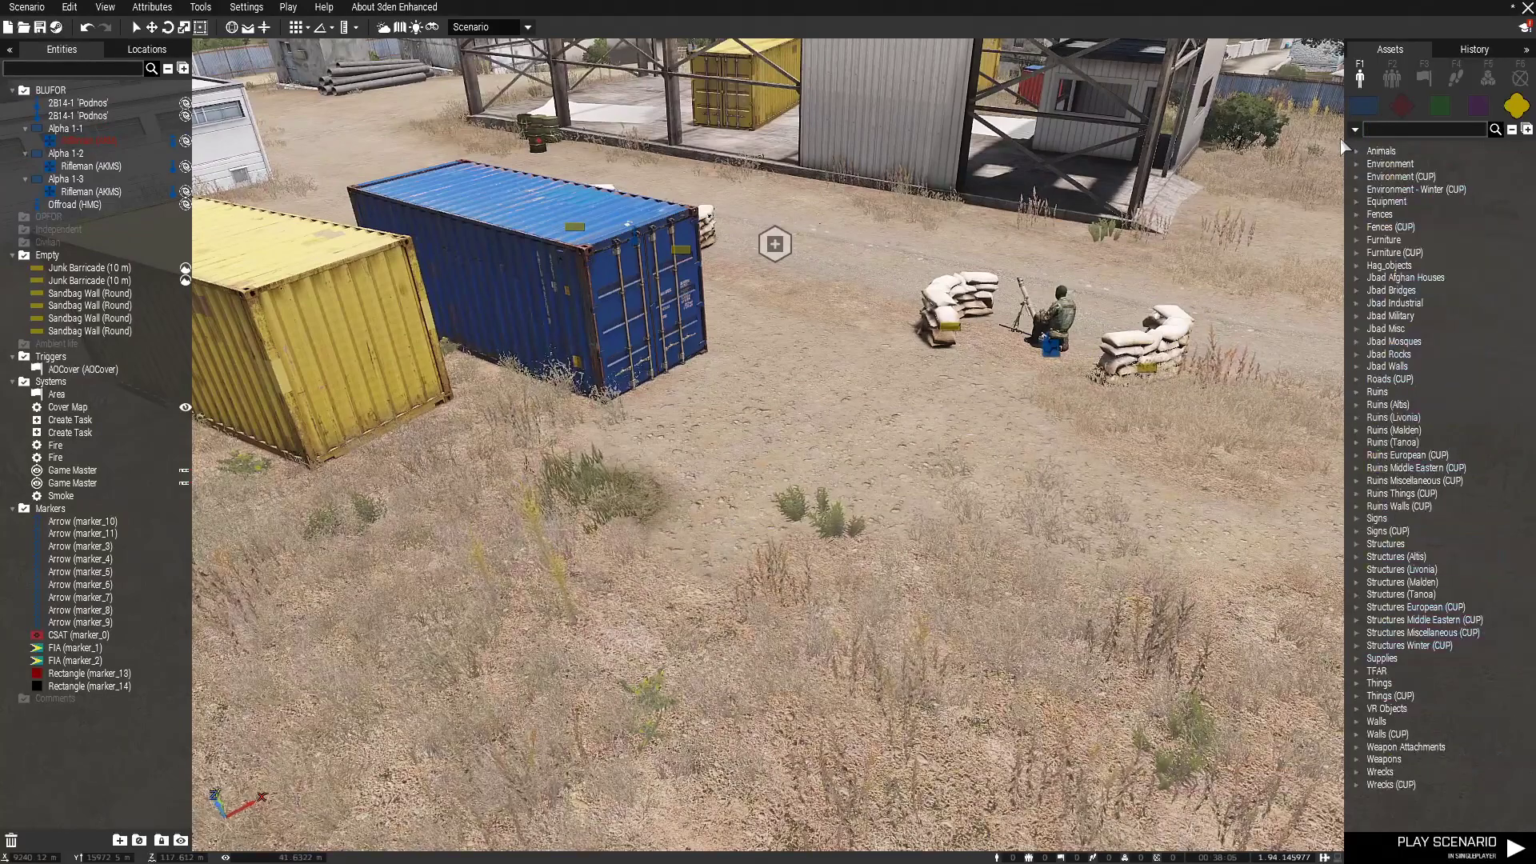
pyautogui.click(1363, 105)
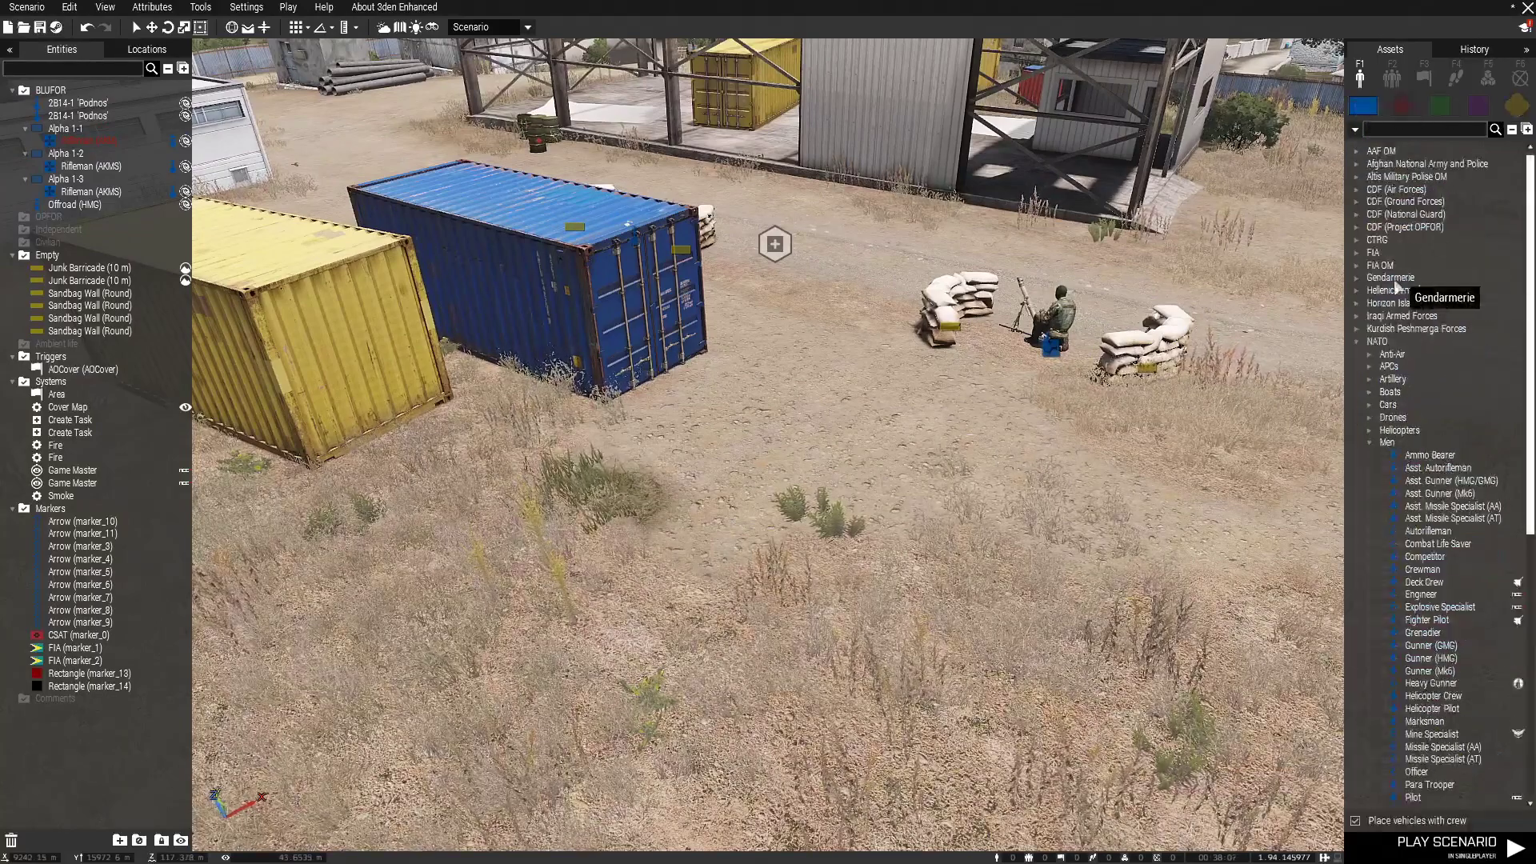
# - Place an empty FIA OM Truck in the yard between the blue container and the sandbagged mortar
pyautogui.click(1356, 342)
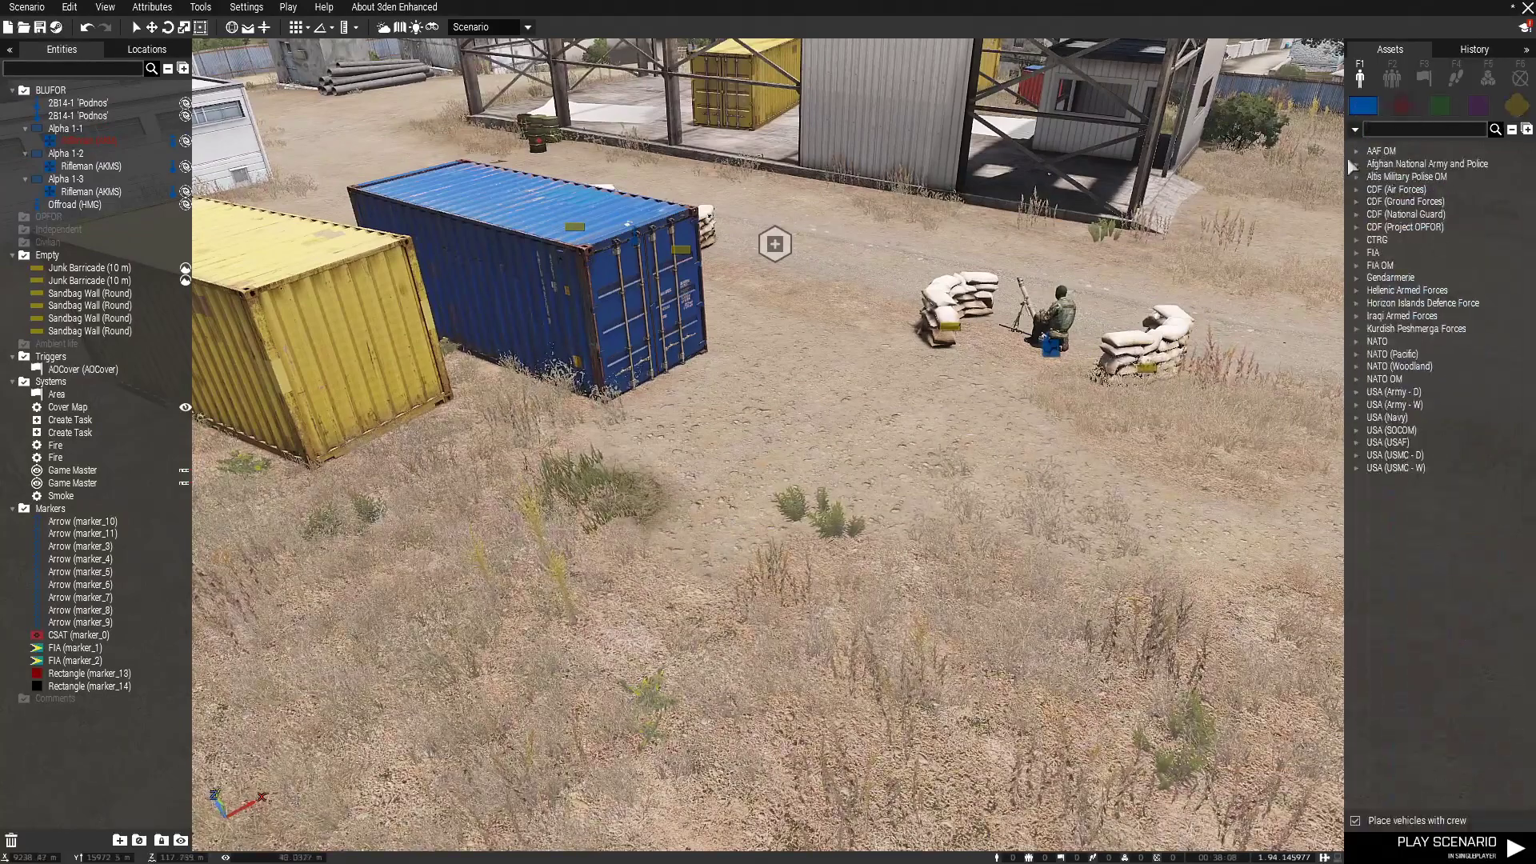
pyautogui.click(1356, 264)
pyautogui.click(1370, 328)
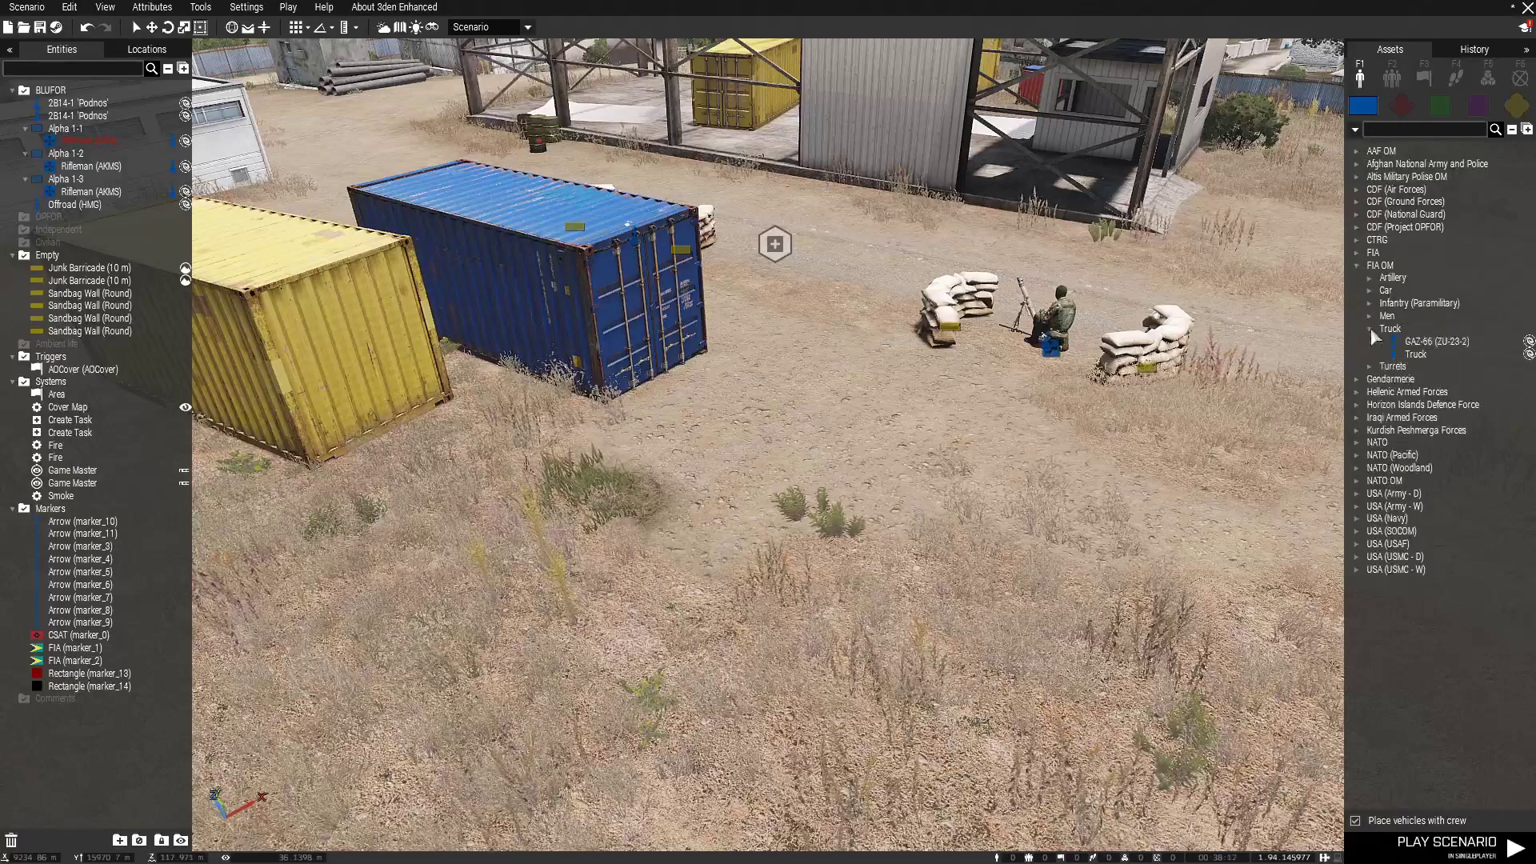
pyautogui.click(1415, 353)
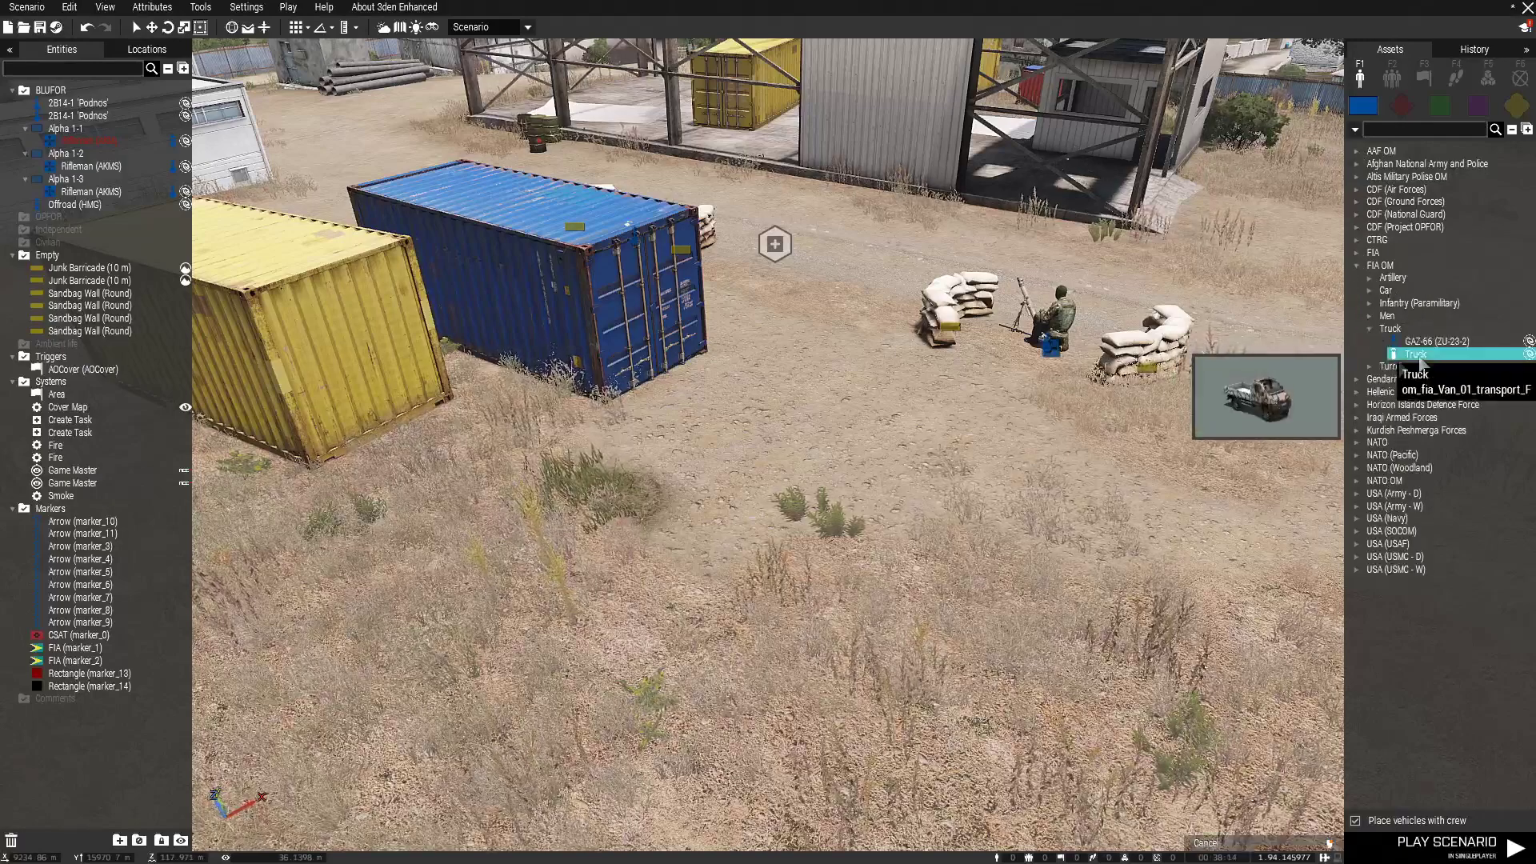
pyautogui.click(891, 424)
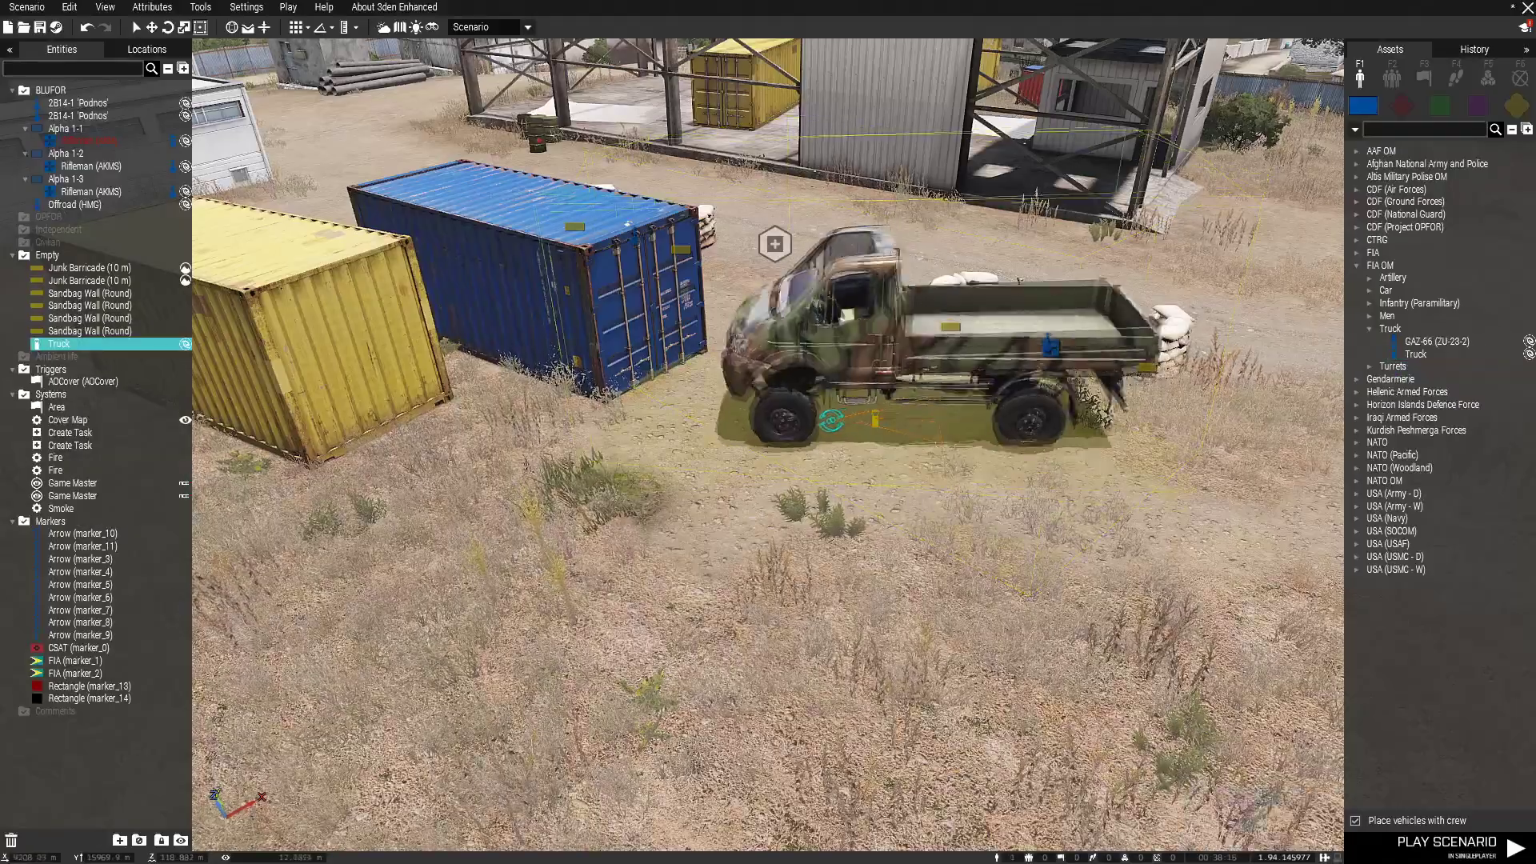
# - Move the truck onto the grass beside the blue and yellow containers and deselect it
pyautogui.moveTo(890, 425); pyautogui.dragTo(721, 552)
pyautogui.moveTo(720, 552); pyautogui.dragTo(818, 493, button='right')
pyautogui.scroll(-3, 818, 498)
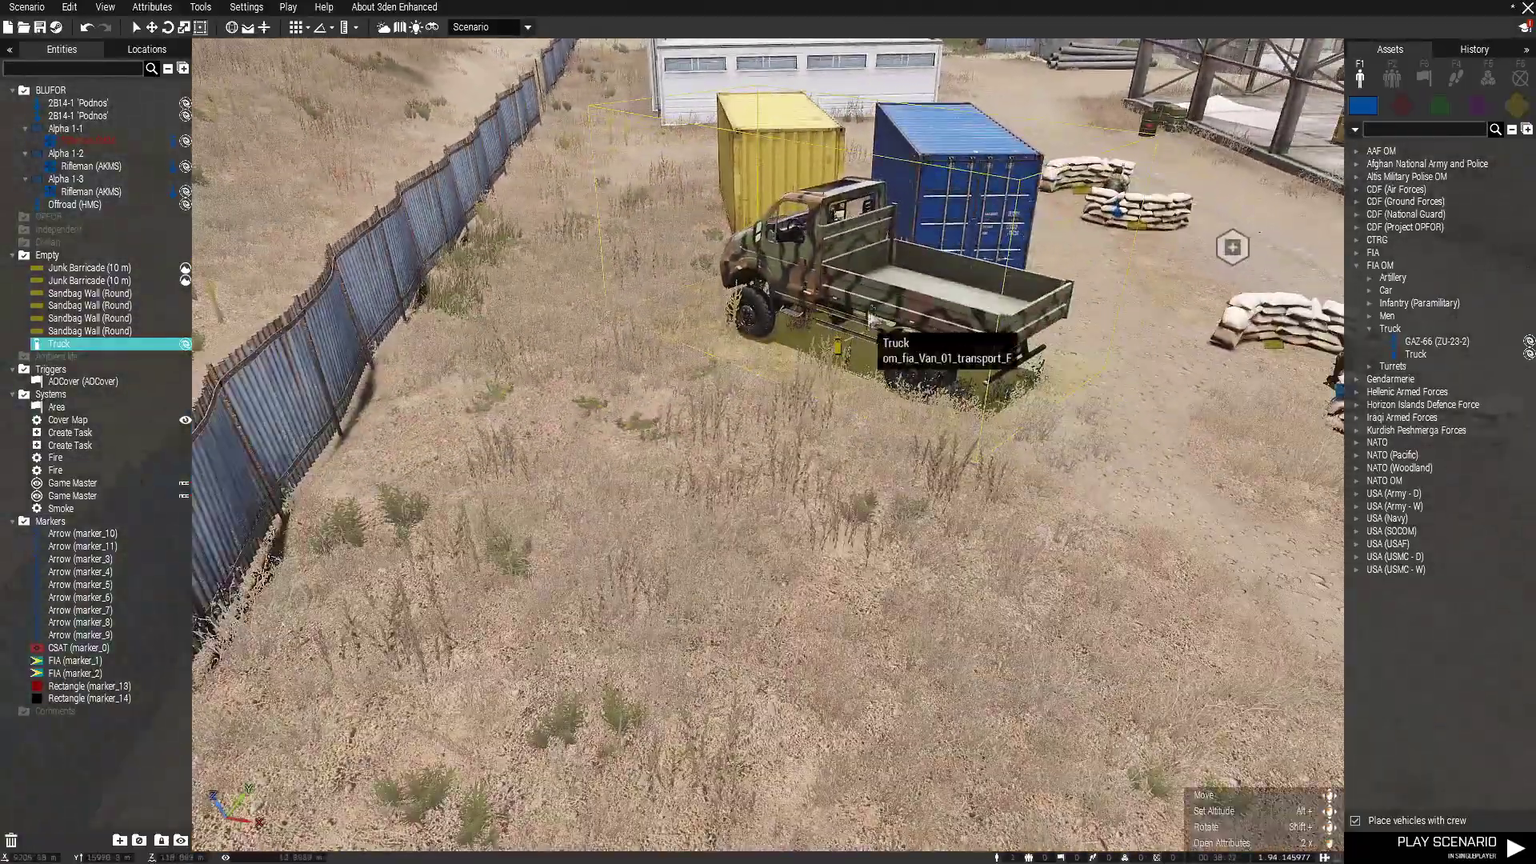
pyautogui.scroll(5, 764, 485)
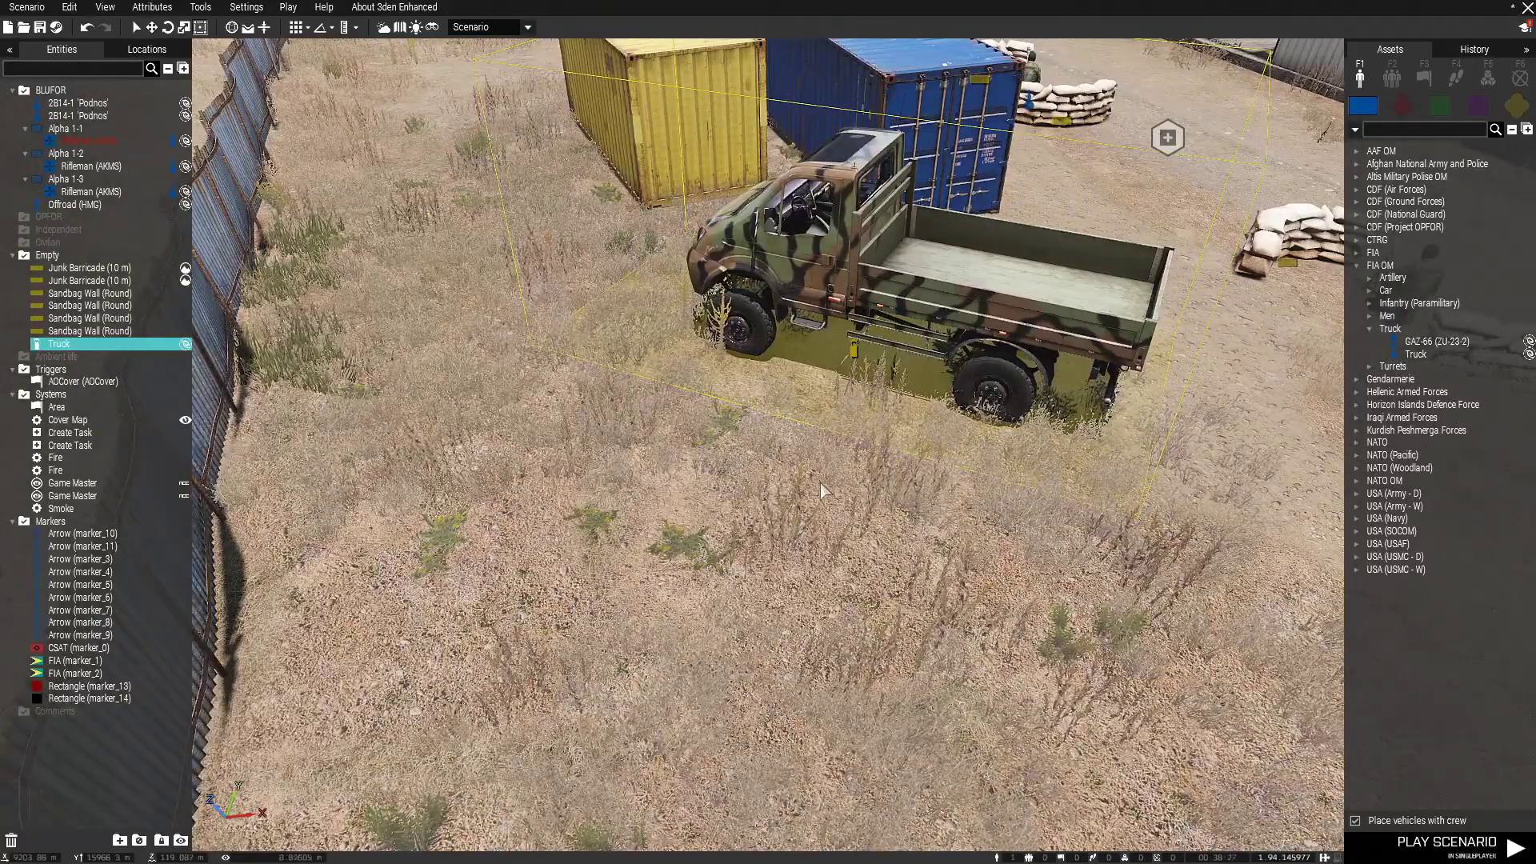
pyautogui.hotkey('ctrl', 'shift', 'c')
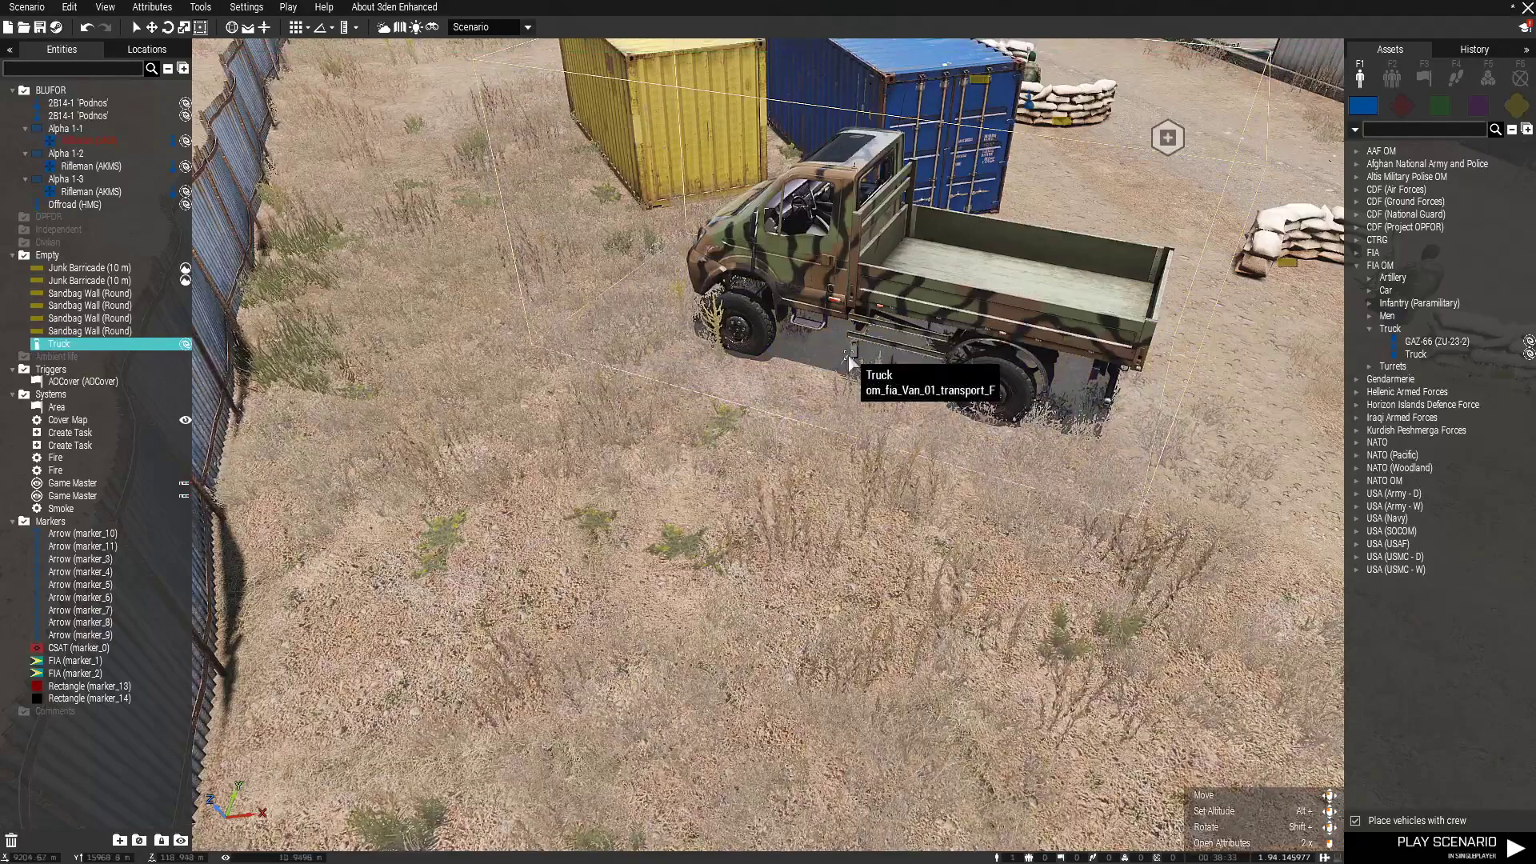
pyautogui.click(812, 550)
# - Examine how the truck sits beside the containers and the sandbagged mortars from several sides
pyautogui.press('a')
pyautogui.moveTo(767, 530); pyautogui.dragTo(929, 514, button='right')
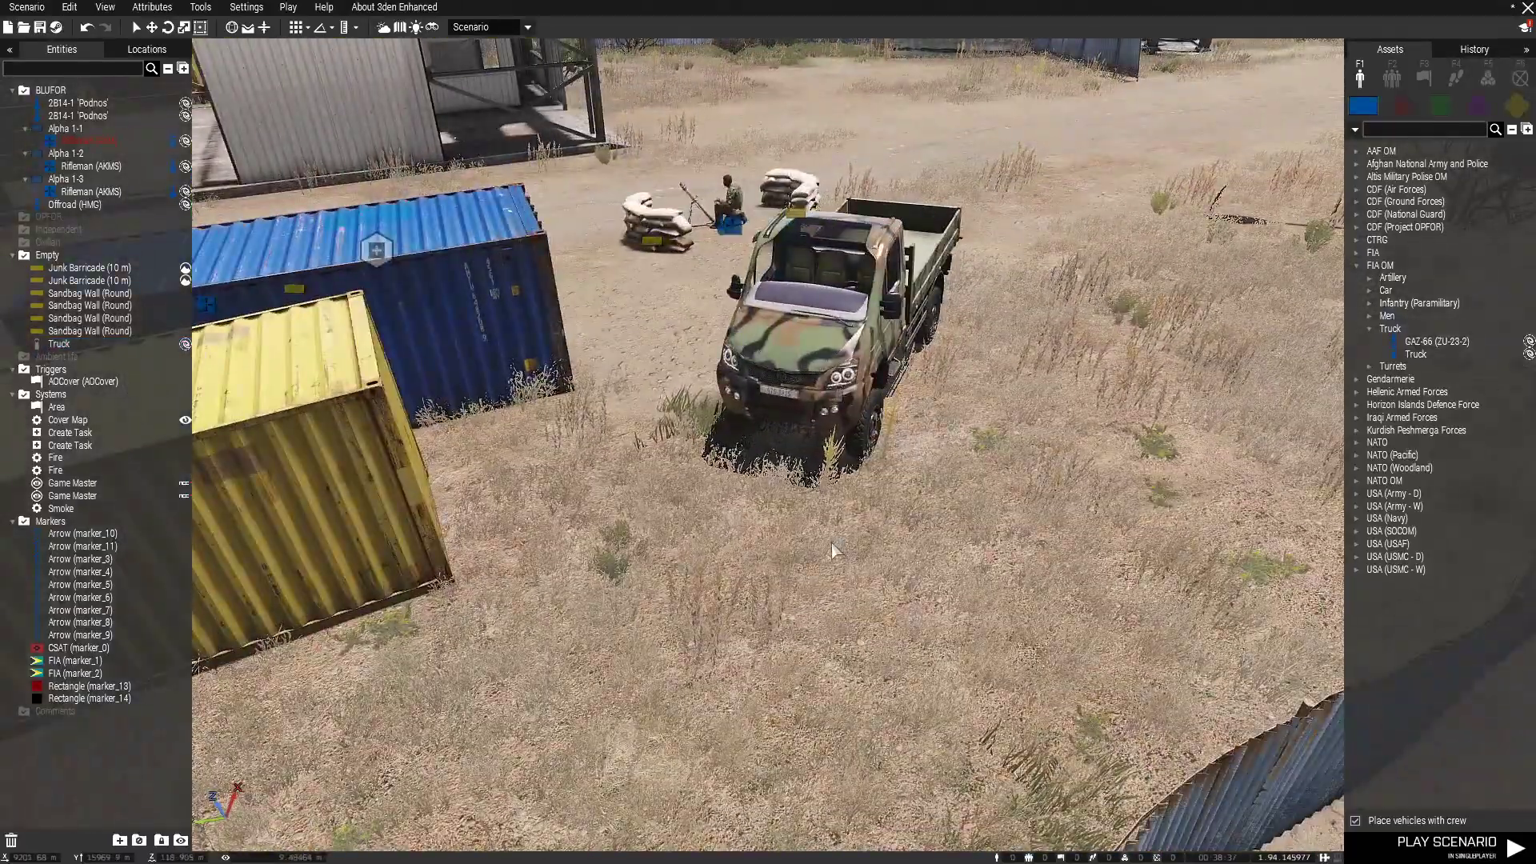
pyautogui.press('a')
pyautogui.moveTo(834, 545); pyautogui.dragTo(879, 540, button='right')
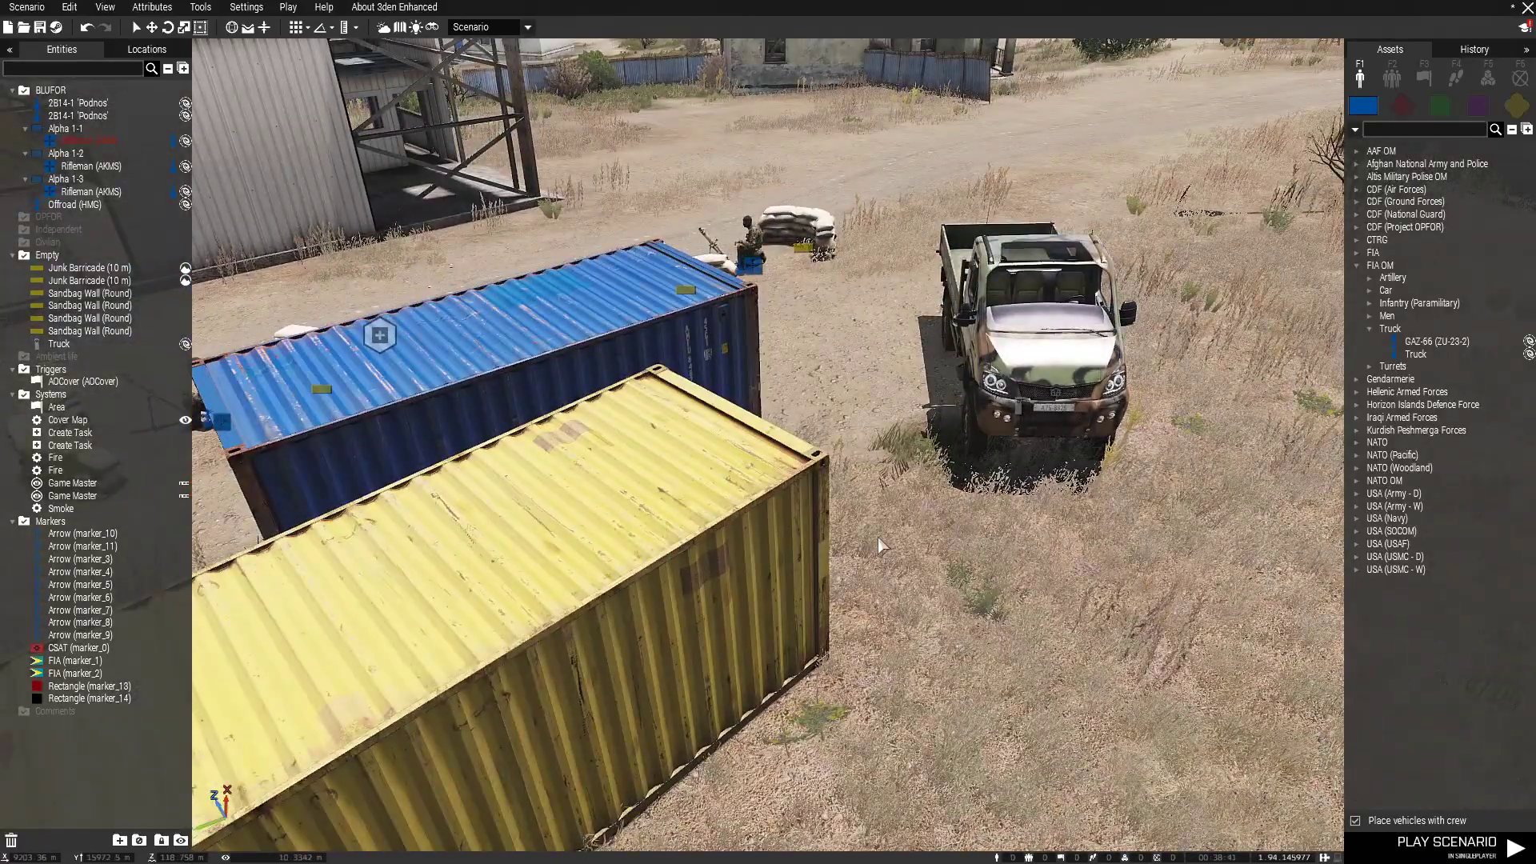
pyautogui.moveTo(877, 540); pyautogui.dragTo(914, 489, button='right')
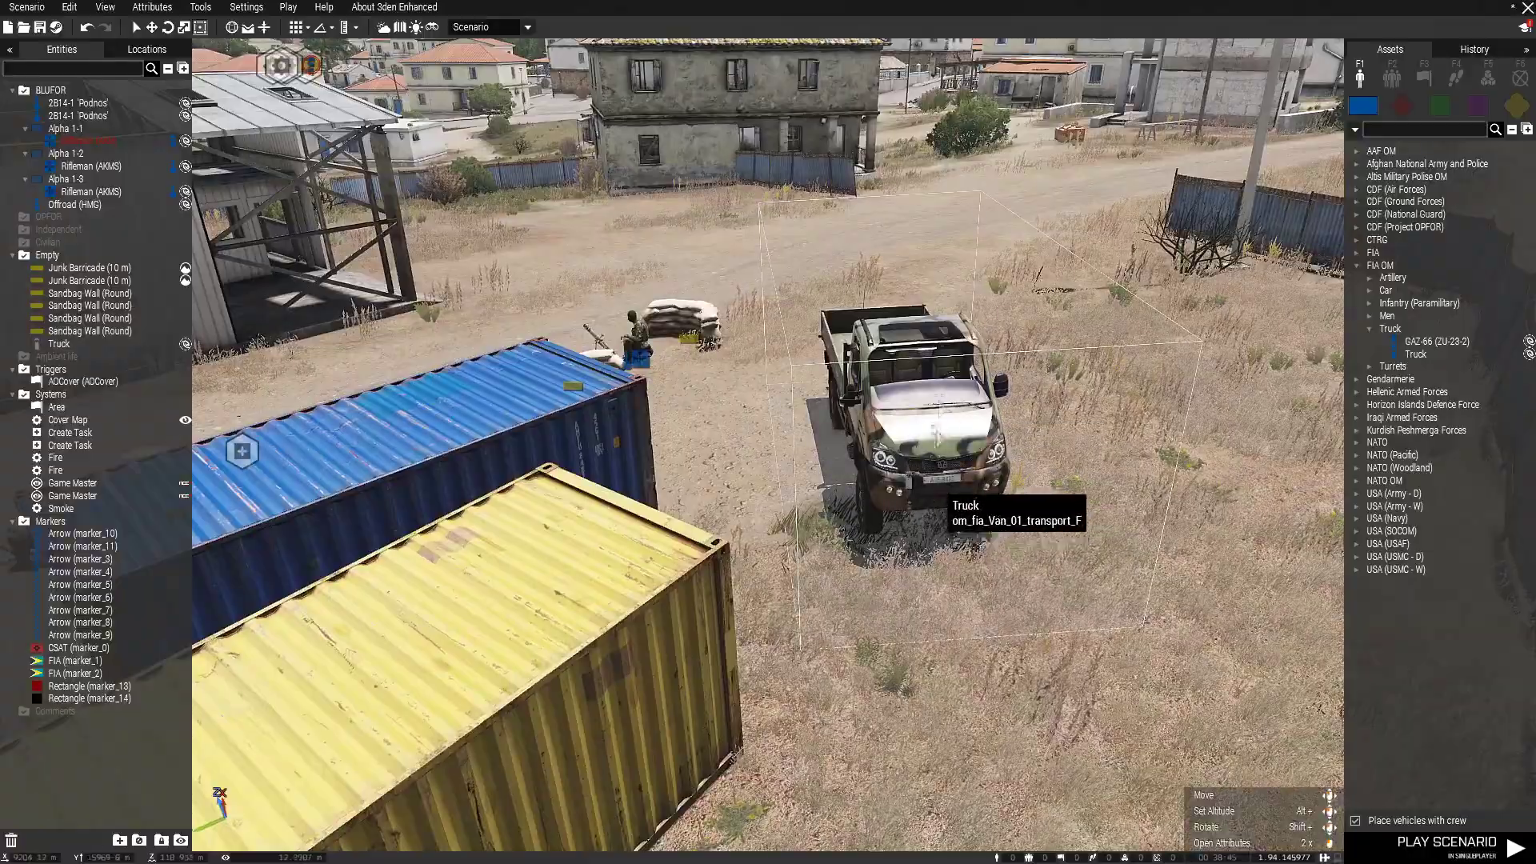
pyautogui.moveTo(909, 715); pyautogui.dragTo(1360, 664, button='right')
pyautogui.press('w')
pyautogui.press('a')
pyautogui.press('a')
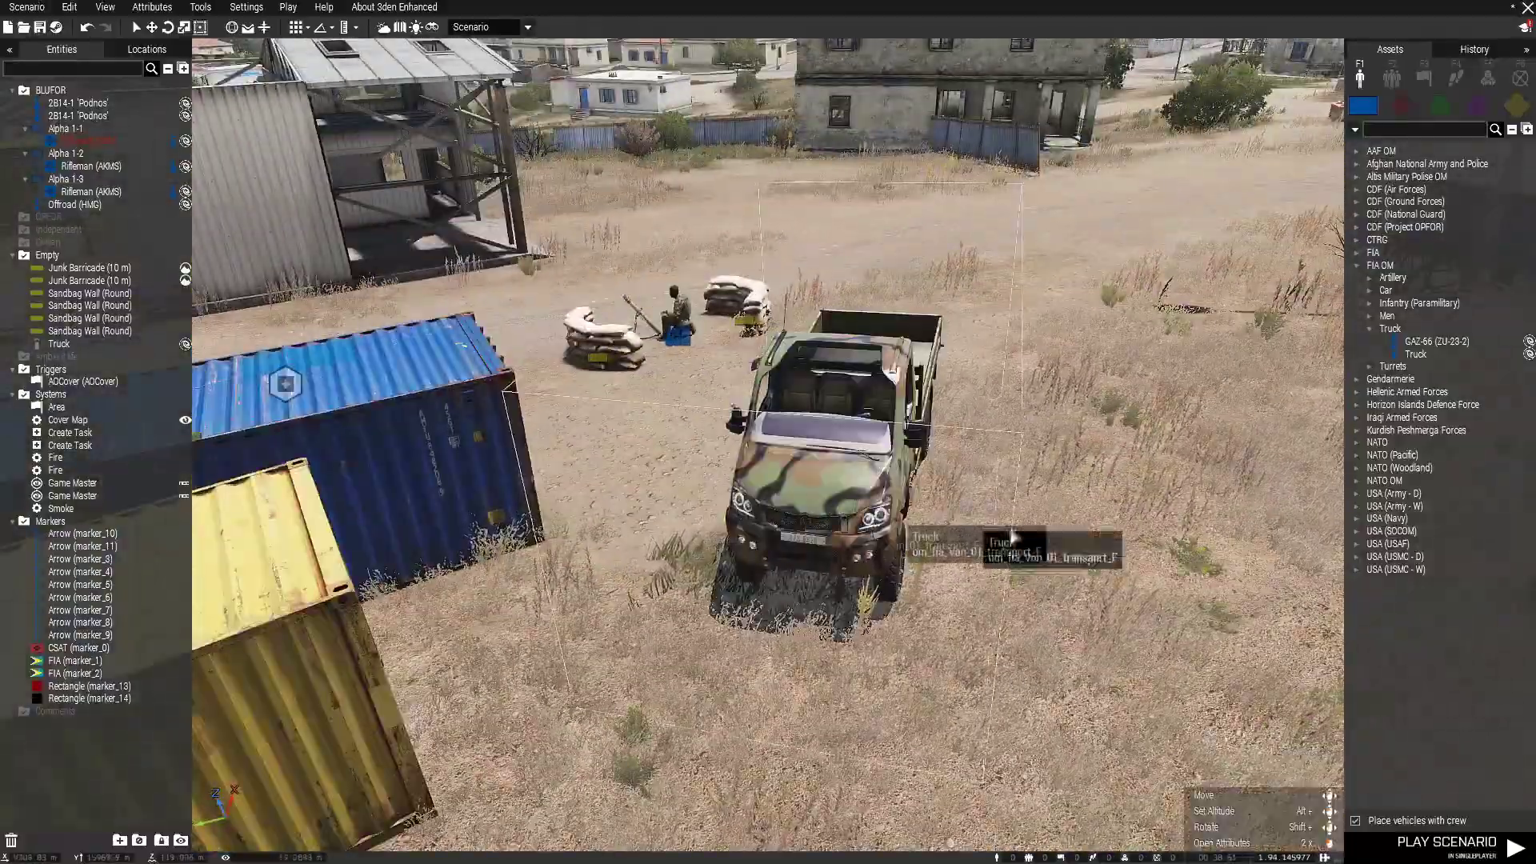
pyautogui.press('d')
pyautogui.moveTo(1035, 716); pyautogui.dragTo(768, 545, button='right')
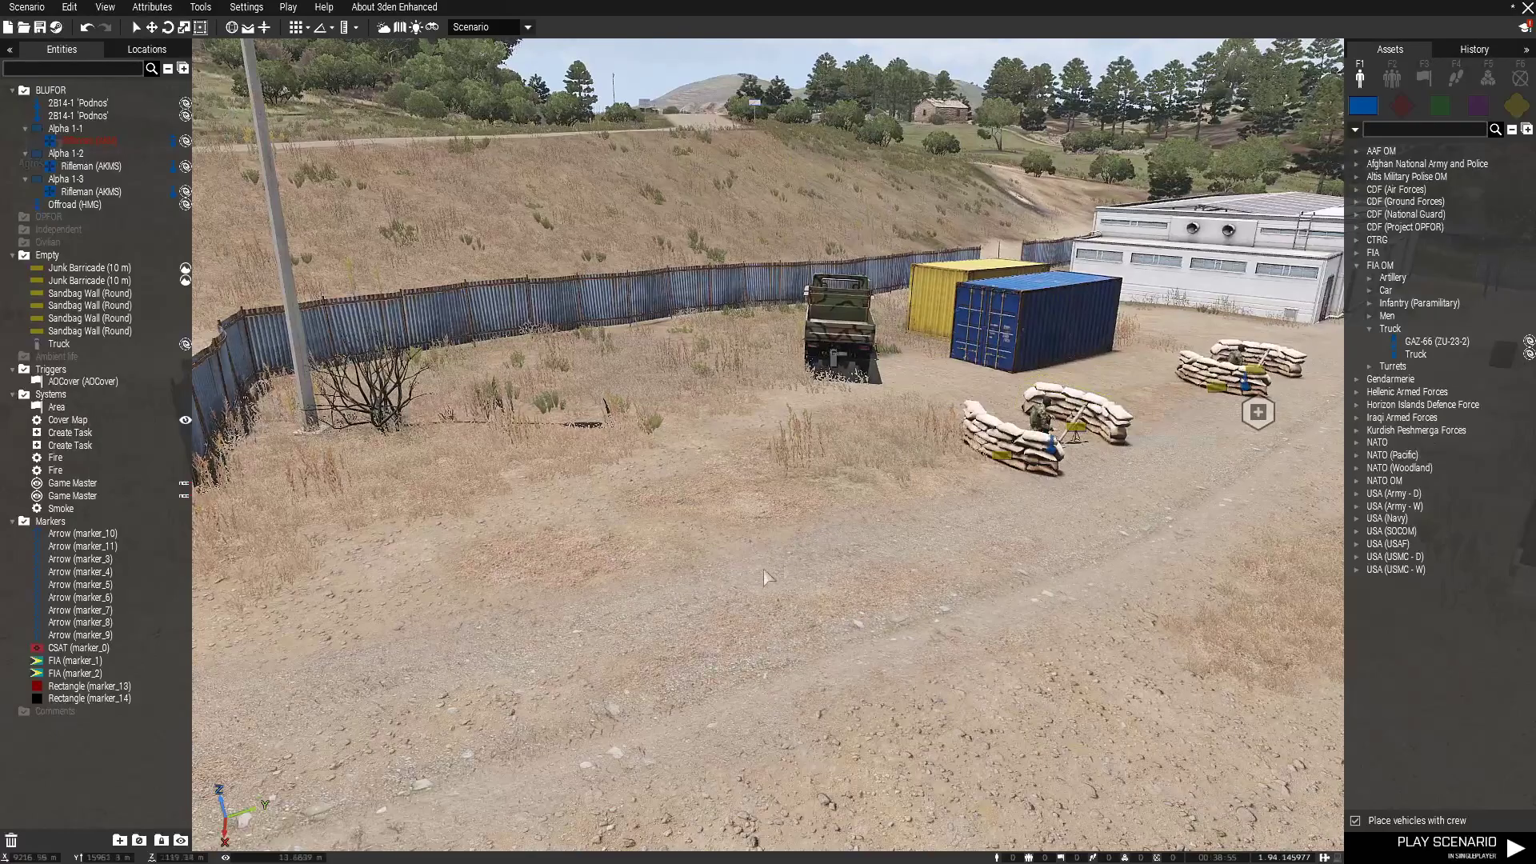
pyautogui.moveTo(773, 588); pyautogui.dragTo(861, 612, button='right')
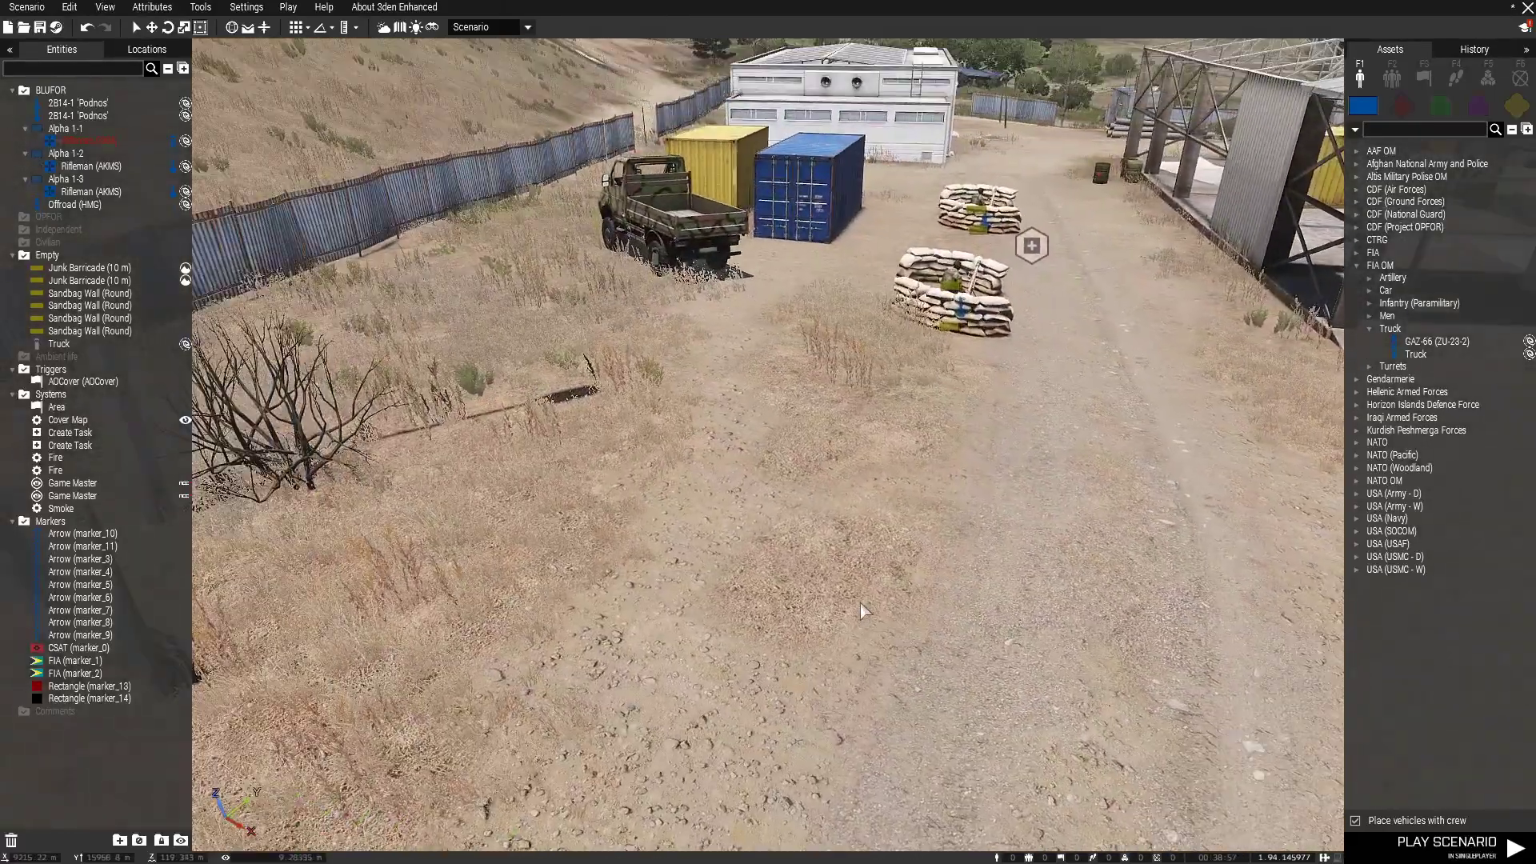
# - Look over the houses of Agios Dionysios on the map and copy the "Destroy Mortar Pit" Create Task module
pyautogui.press('m')
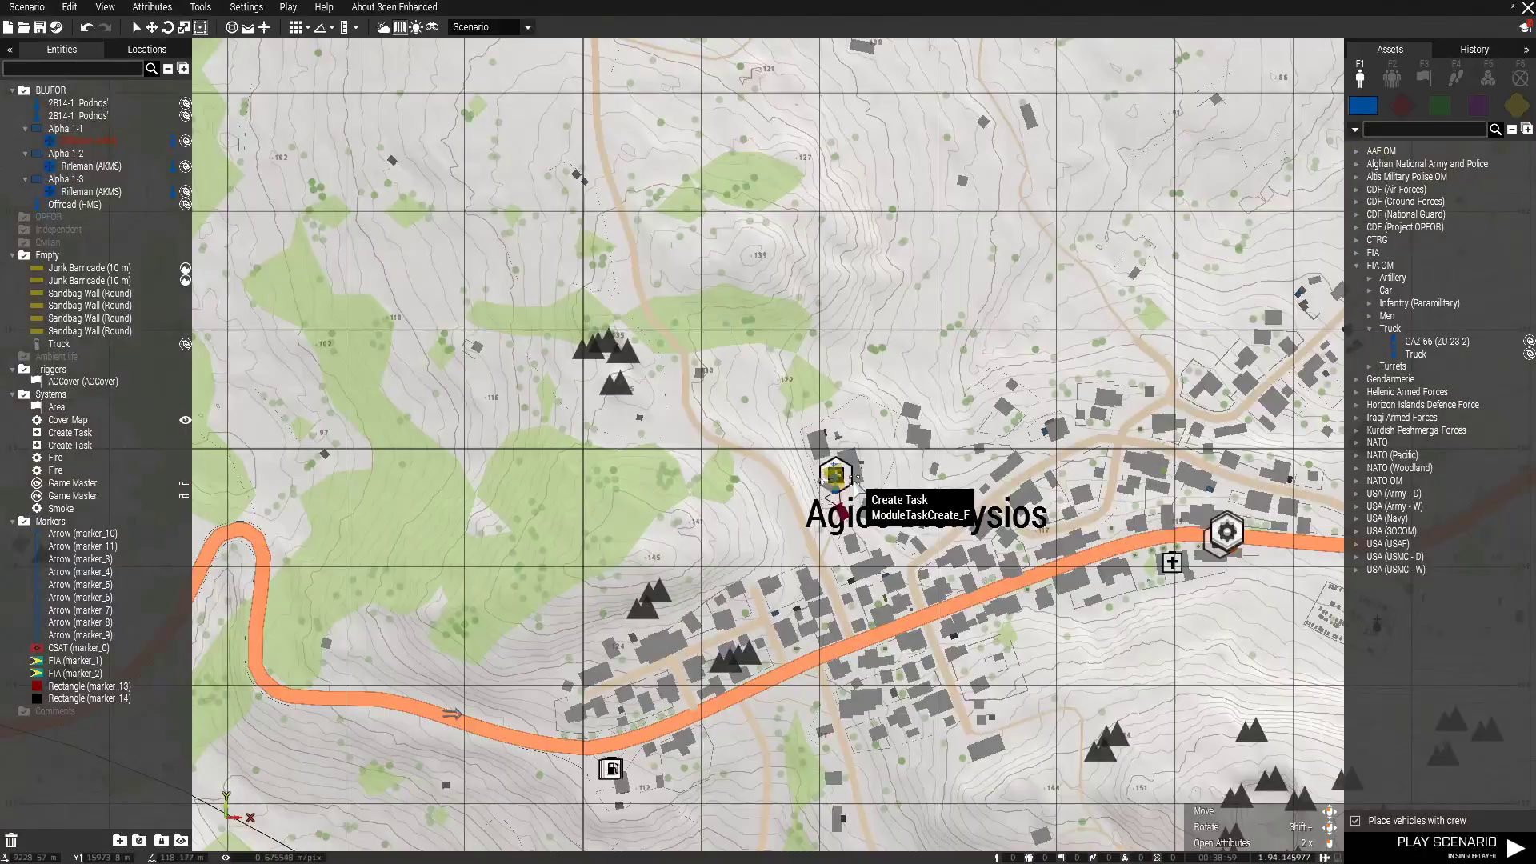
pyautogui.scroll(5, 714, 517)
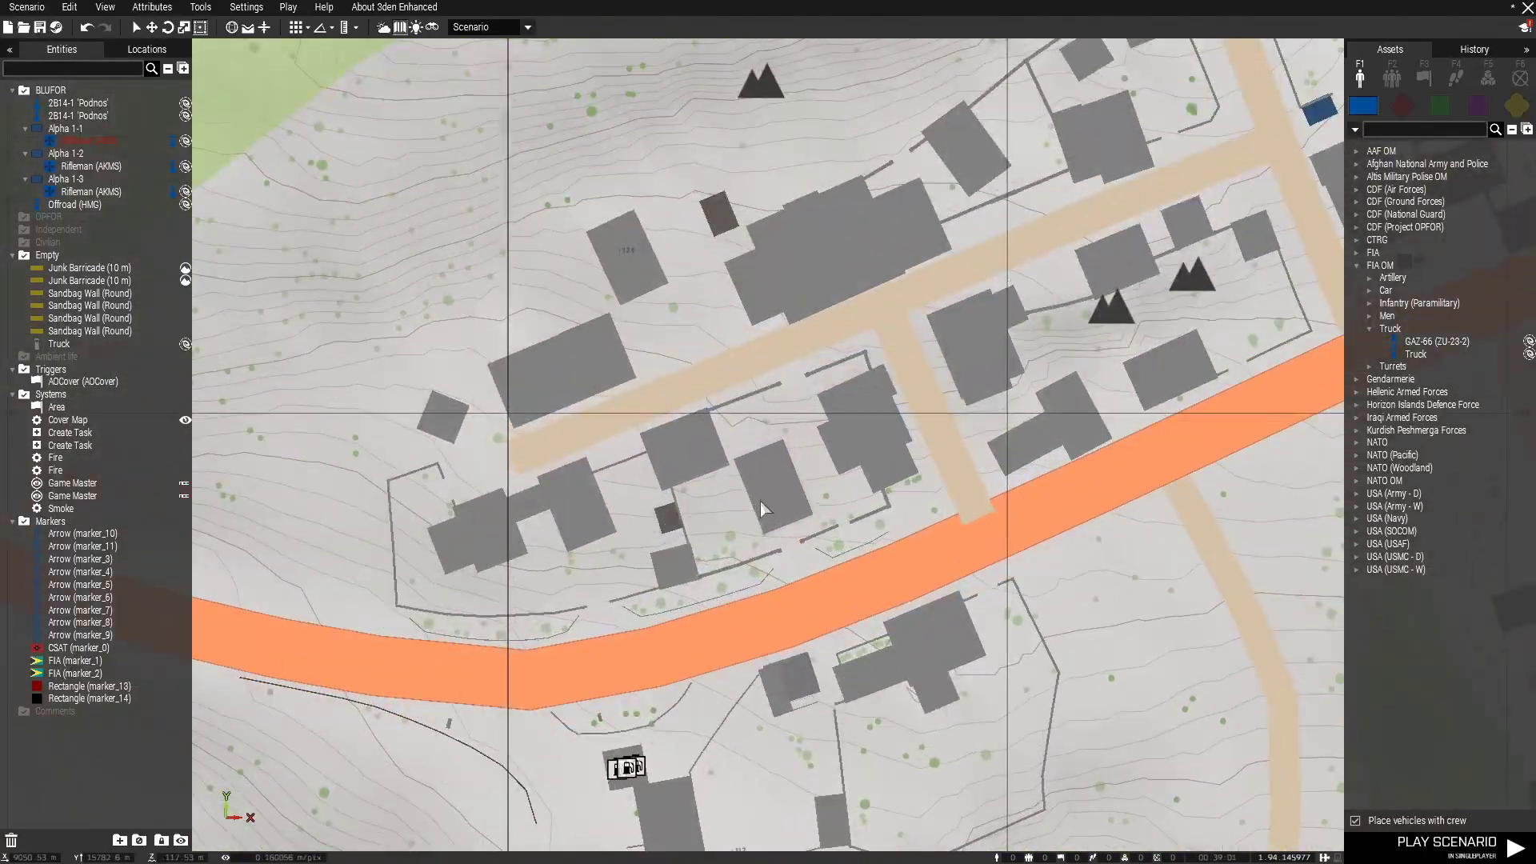
pyautogui.middleClick(780, 513)
pyautogui.press('m')
pyautogui.moveTo(737, 612)
pyautogui.mouseDown(button='right')
pyautogui.moveTo(731, 504)
pyautogui.moveTo(736, 570)
pyautogui.moveTo(530, 541)
pyautogui.moveTo(474, 562)
pyautogui.moveTo(592, 620)
pyautogui.moveTo(782, 604)
pyautogui.moveTo(782, 628)
pyautogui.moveTo(987, 619)
pyautogui.moveTo(737, 610)
pyautogui.moveTo(743, 630)
pyautogui.moveTo(741, 604)
pyautogui.moveTo(713, 616)
pyautogui.moveTo(765, 608)
pyautogui.mouseUp(button='right')
pyautogui.press('w')
pyautogui.press('a')
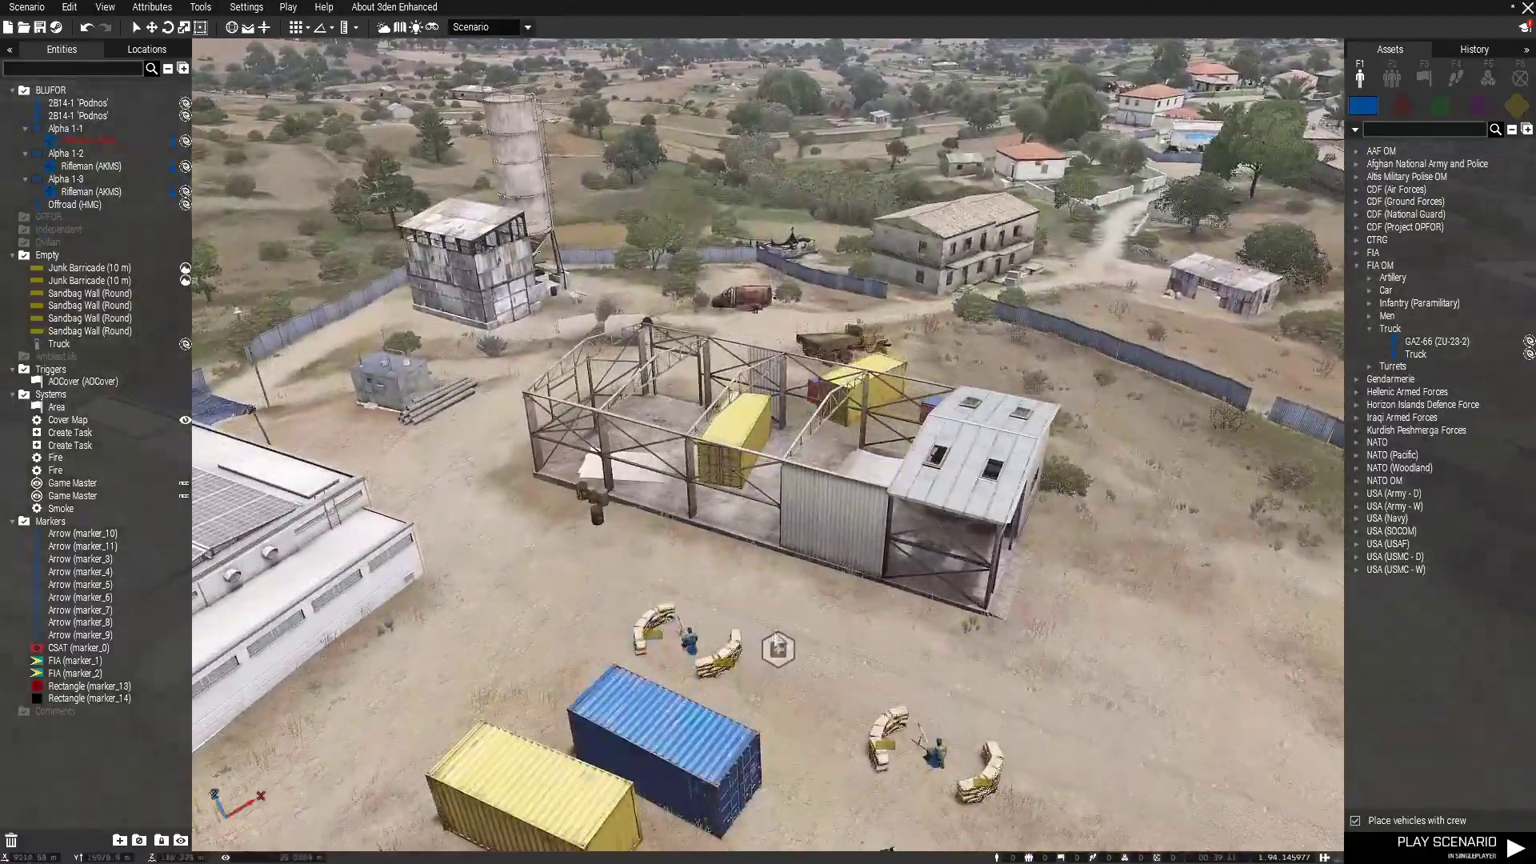
pyautogui.click(777, 650)
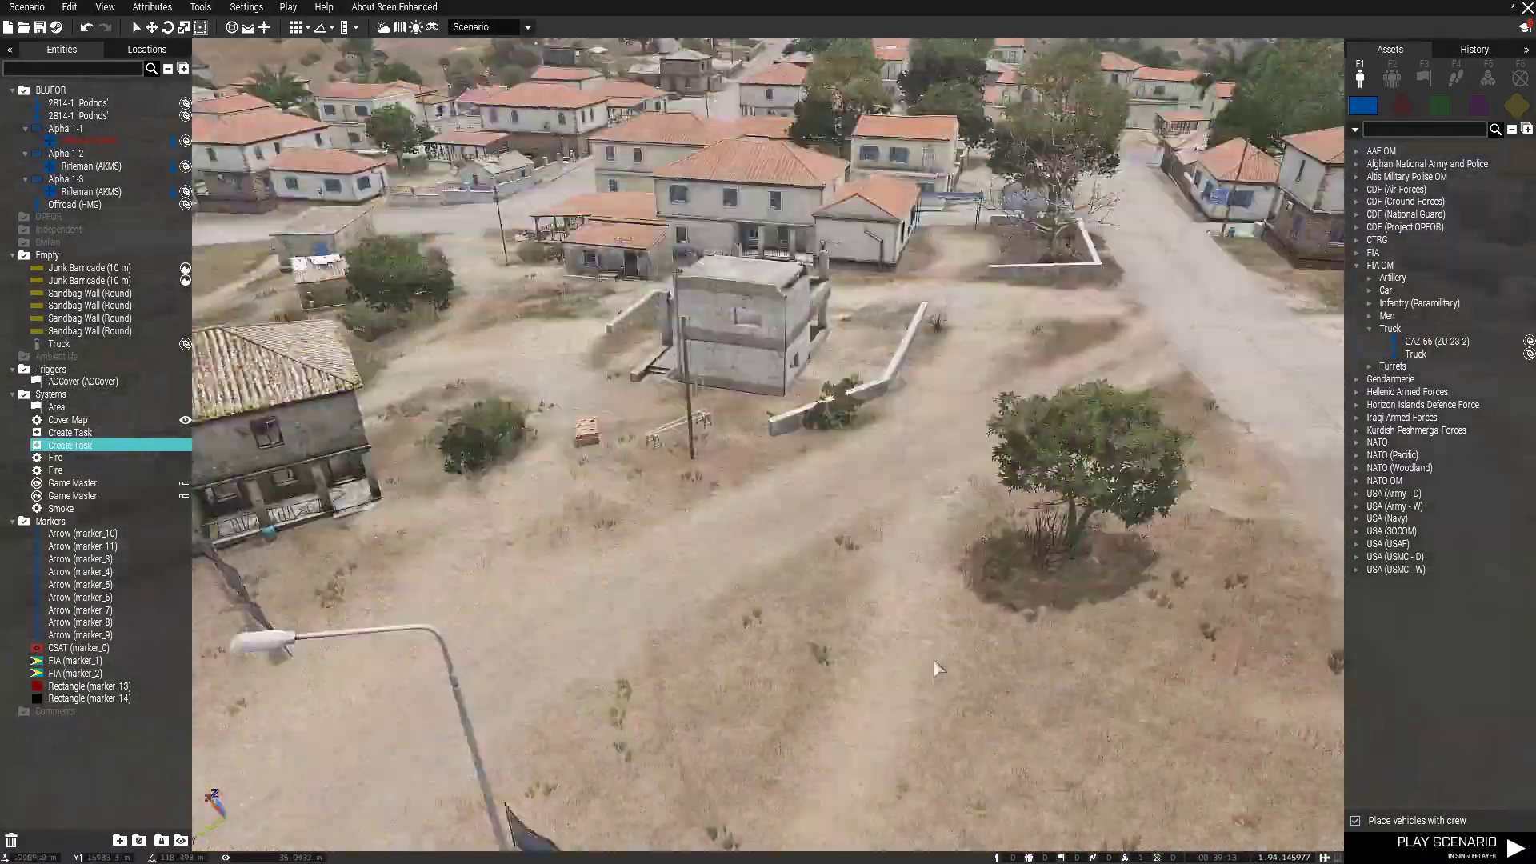
# - Inspect the village houses and paste the copied Create Task module at the white flat-roofed house by the road
pyautogui.press('w')
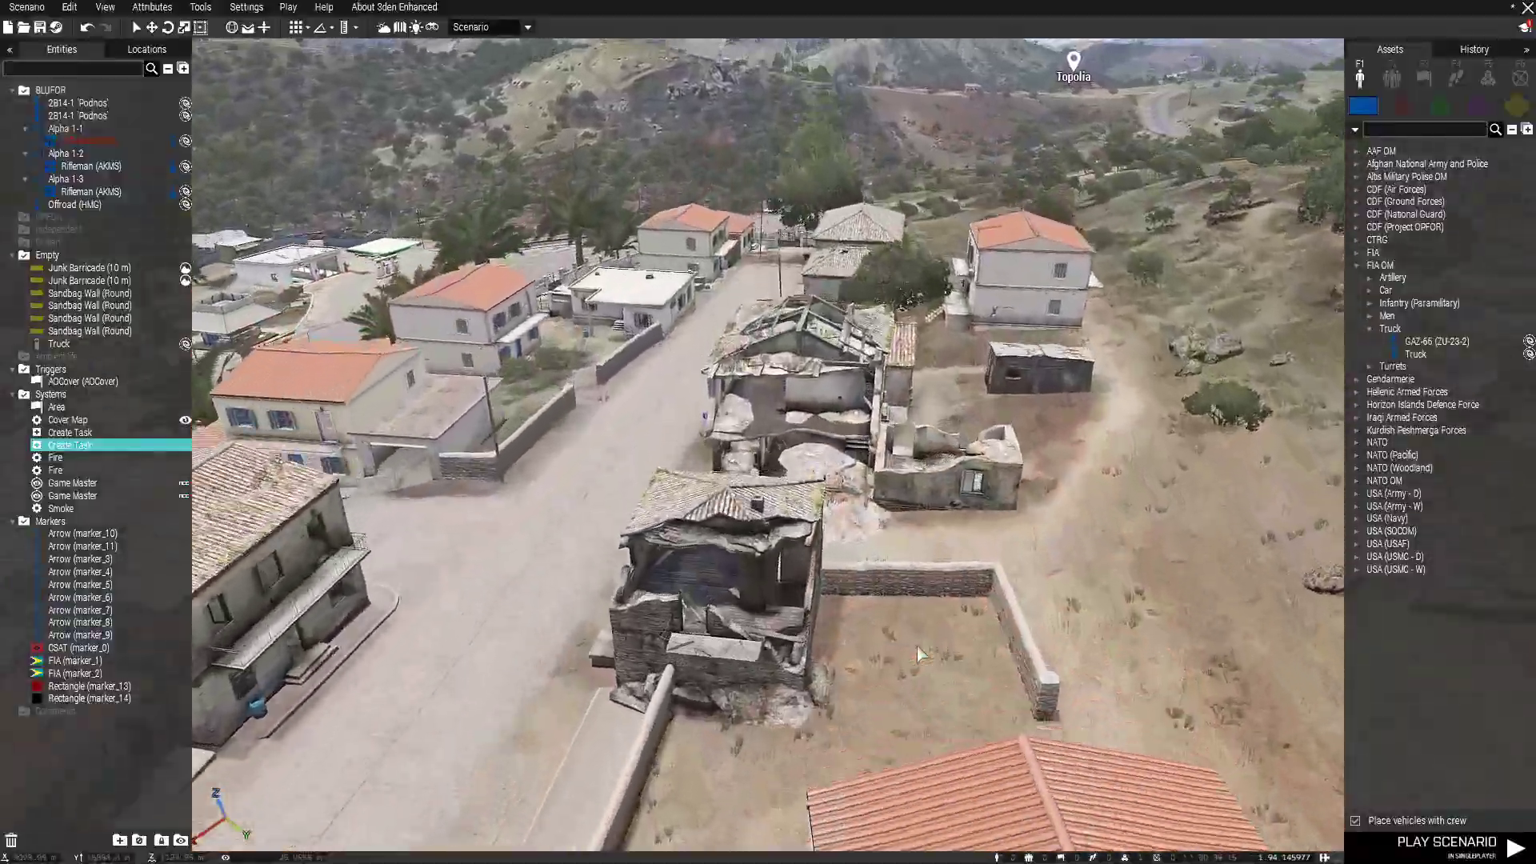
pyautogui.moveTo(918, 647); pyautogui.dragTo(665, 599, button='right')
pyautogui.press('d')
pyautogui.press('z')
pyautogui.press('w')
pyautogui.press('w')
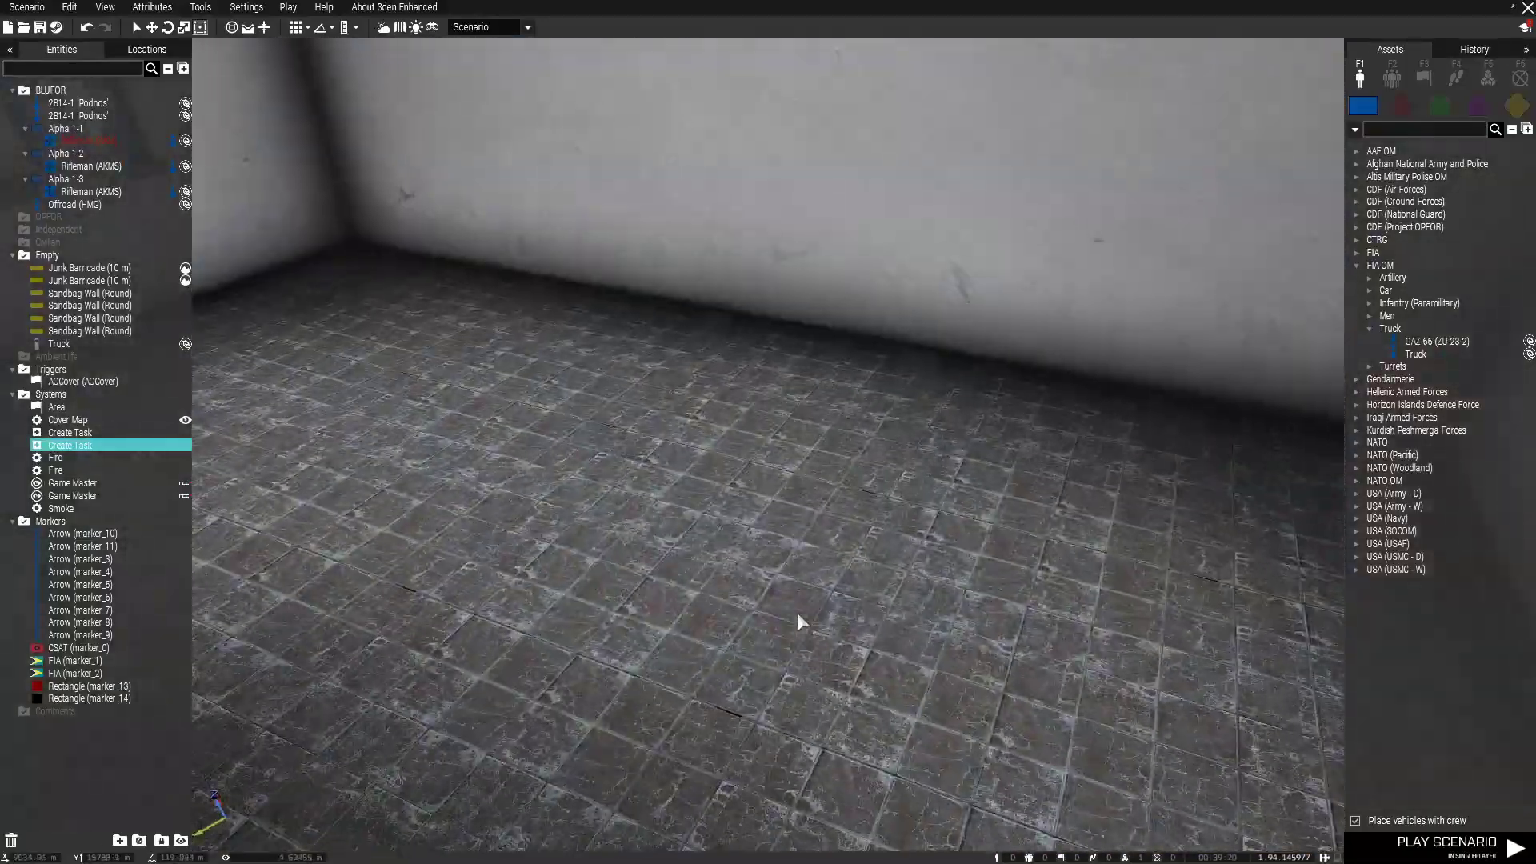
pyautogui.moveTo(799, 622); pyautogui.dragTo(844, 461, button='right')
pyautogui.press('w')
pyautogui.press('w')
pyautogui.press('q')
pyautogui.press('d')
pyautogui.press('s')
pyautogui.hotkey('ctrl', 'v')
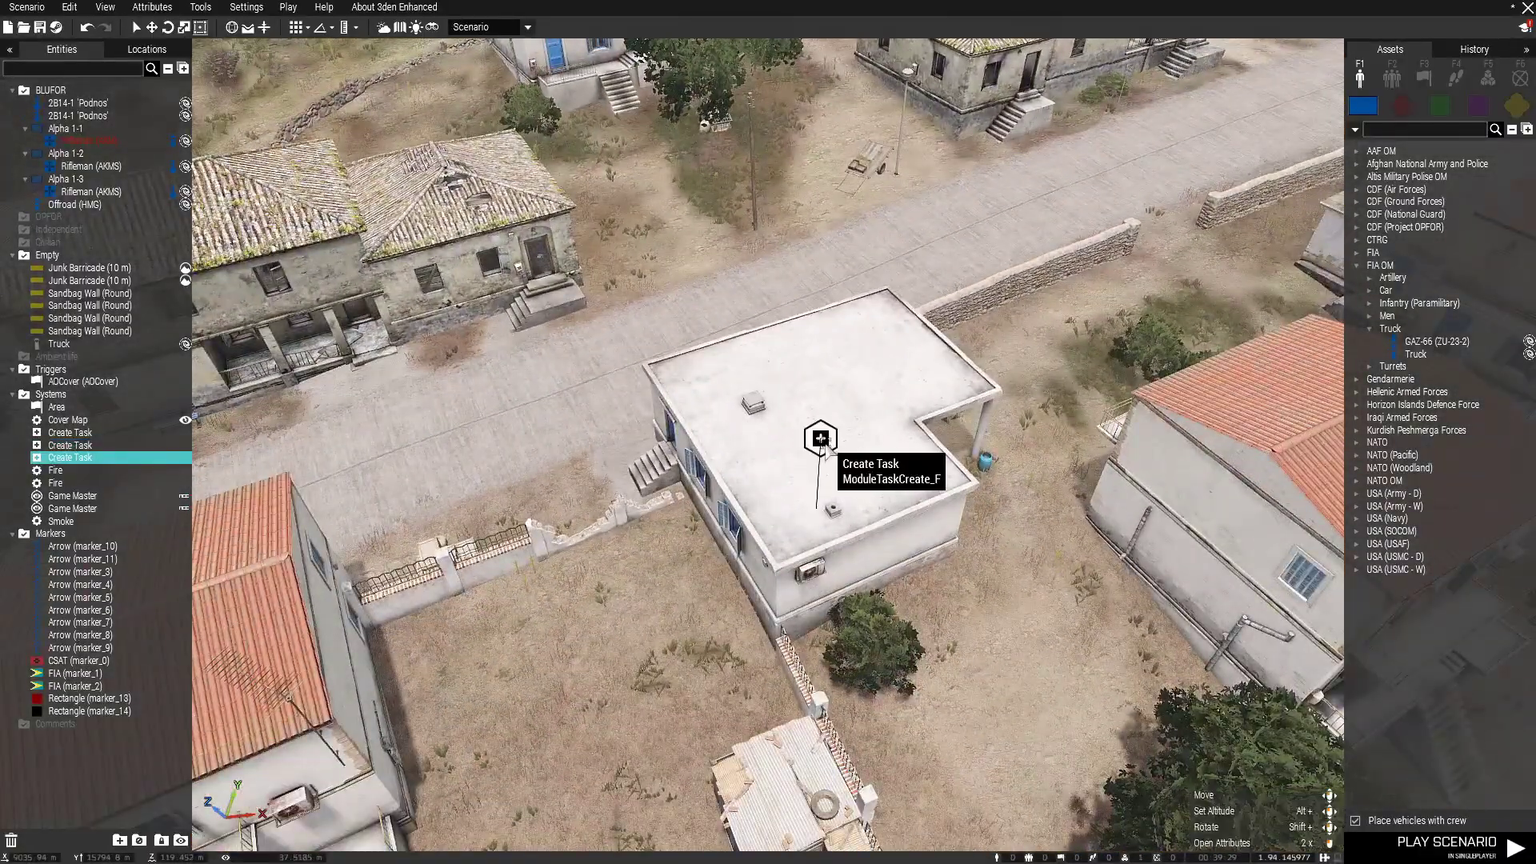
# - Change the title of the pasted task to "Kill The Commander"
pyautogui.doubleClick(820, 438)
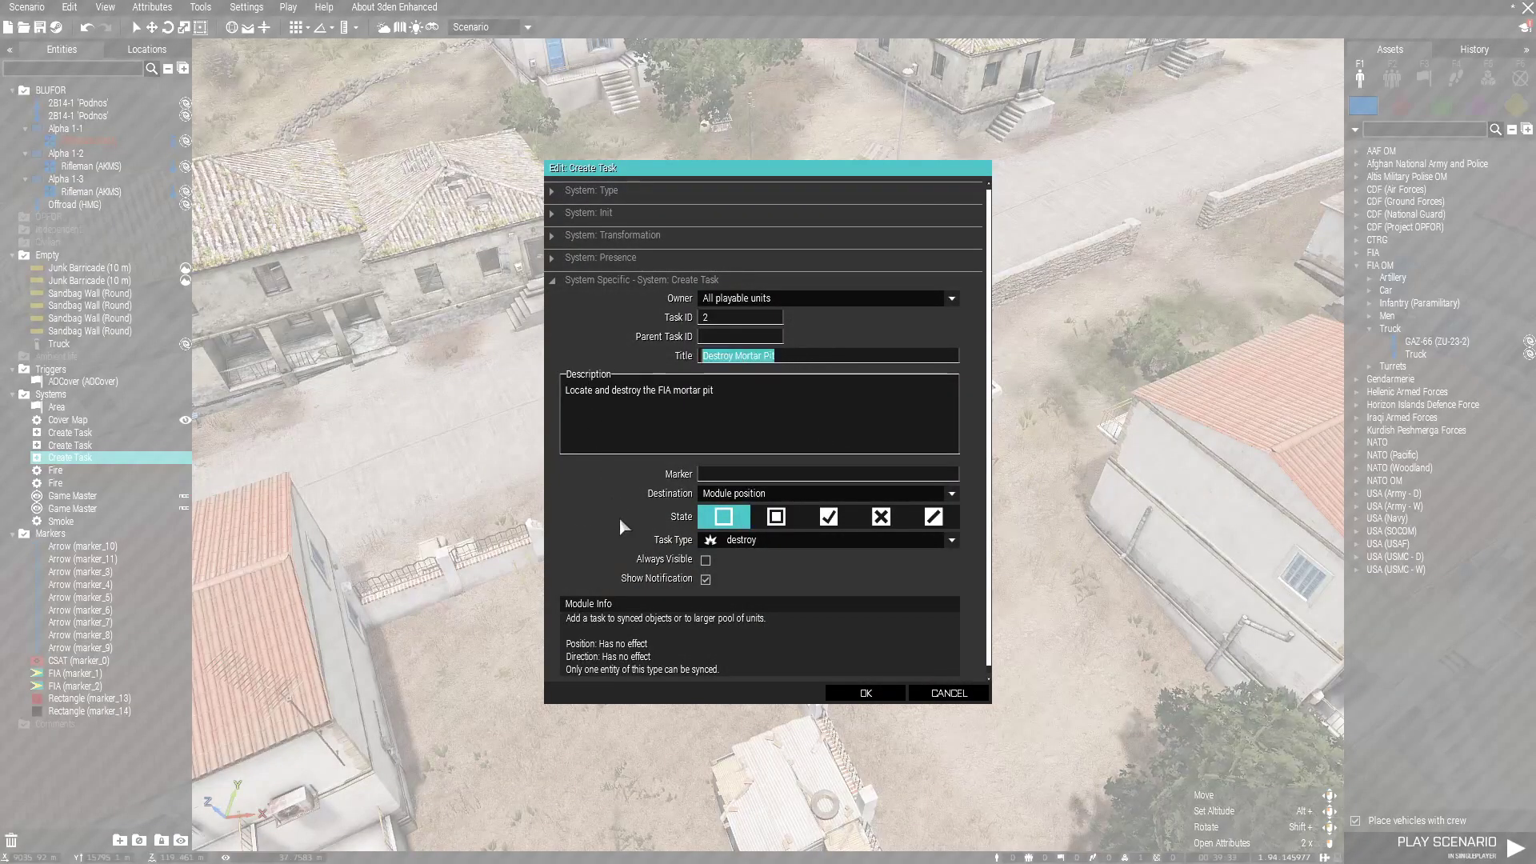
pyautogui.write('Kill the')
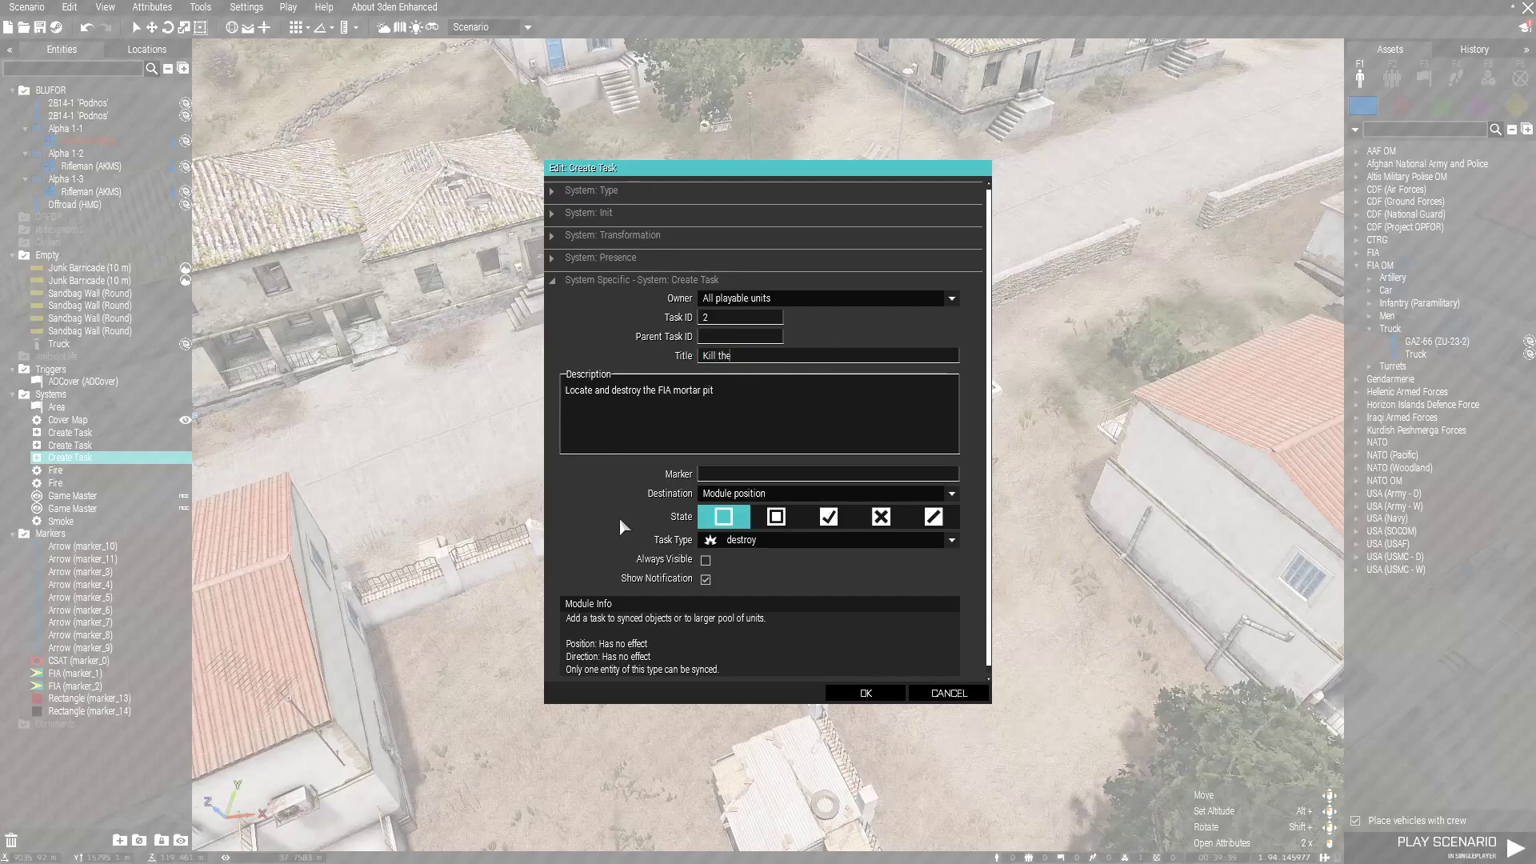
pyautogui.press('BackSpace')
pyautogui.press('BackSpace')
pyautogui.press('BackSpace')
pyautogui.write('T')
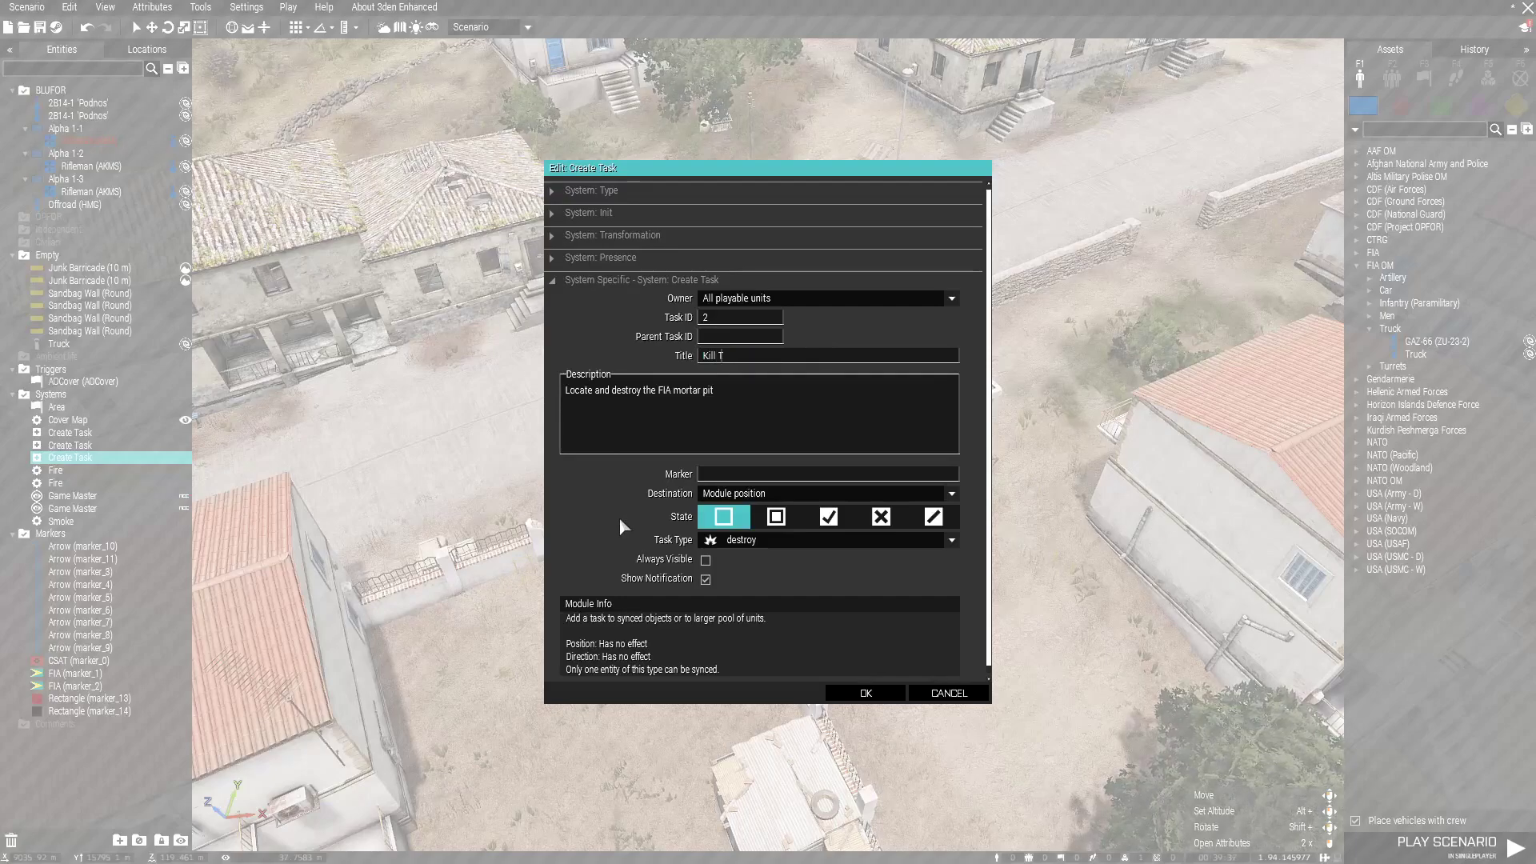
pyautogui.write('he Commander')
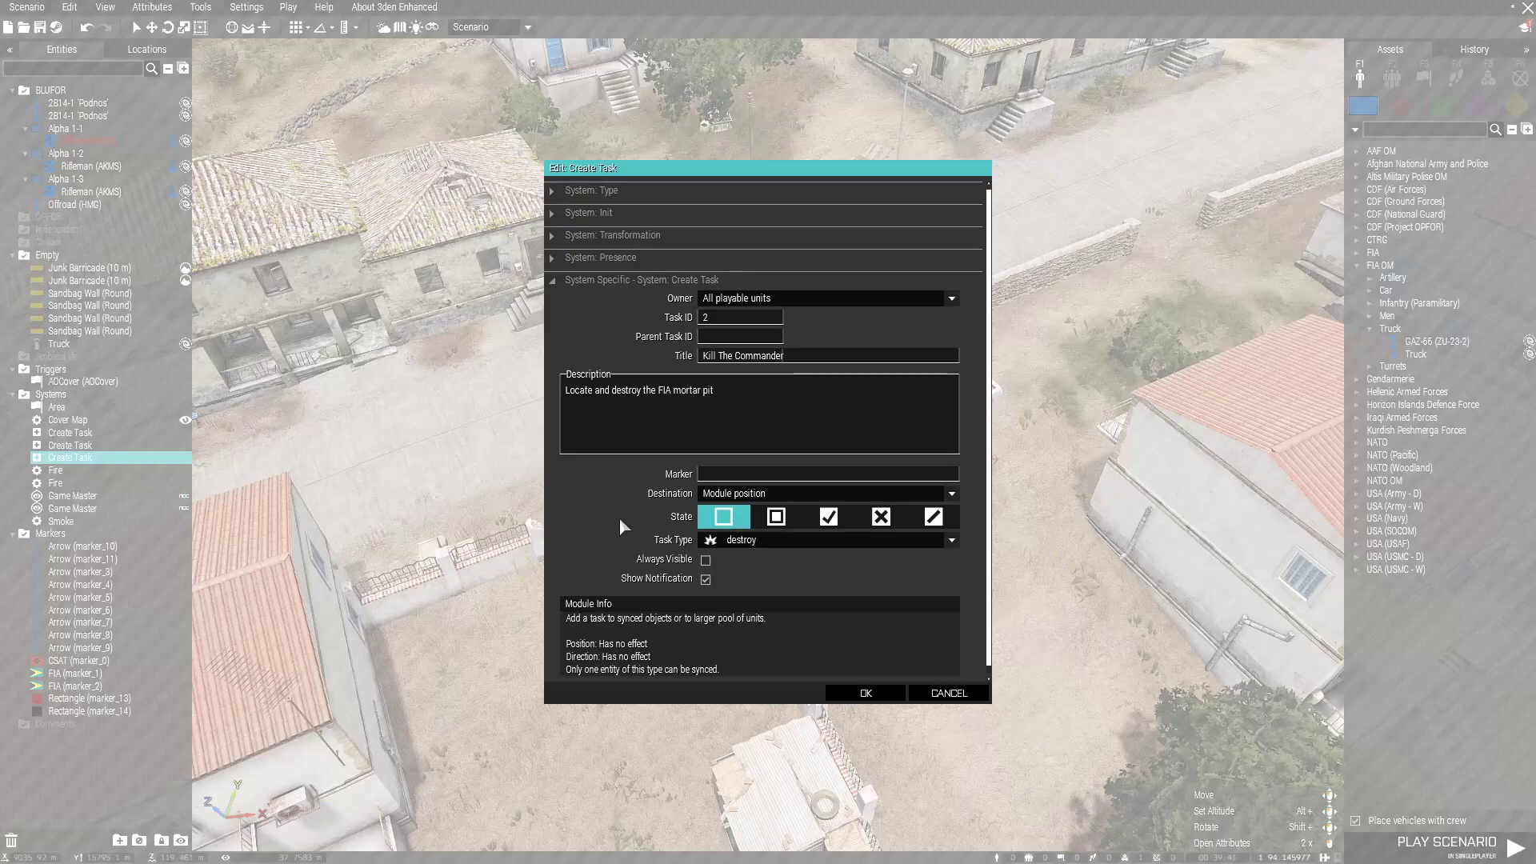
# - Set the task ID to 3 and the description to "Locate and kill the enemy FIA leader for the area."
pyautogui.doubleClick(710, 315)
pyautogui.moveTo(715, 389); pyautogui.dragTo(565, 392)
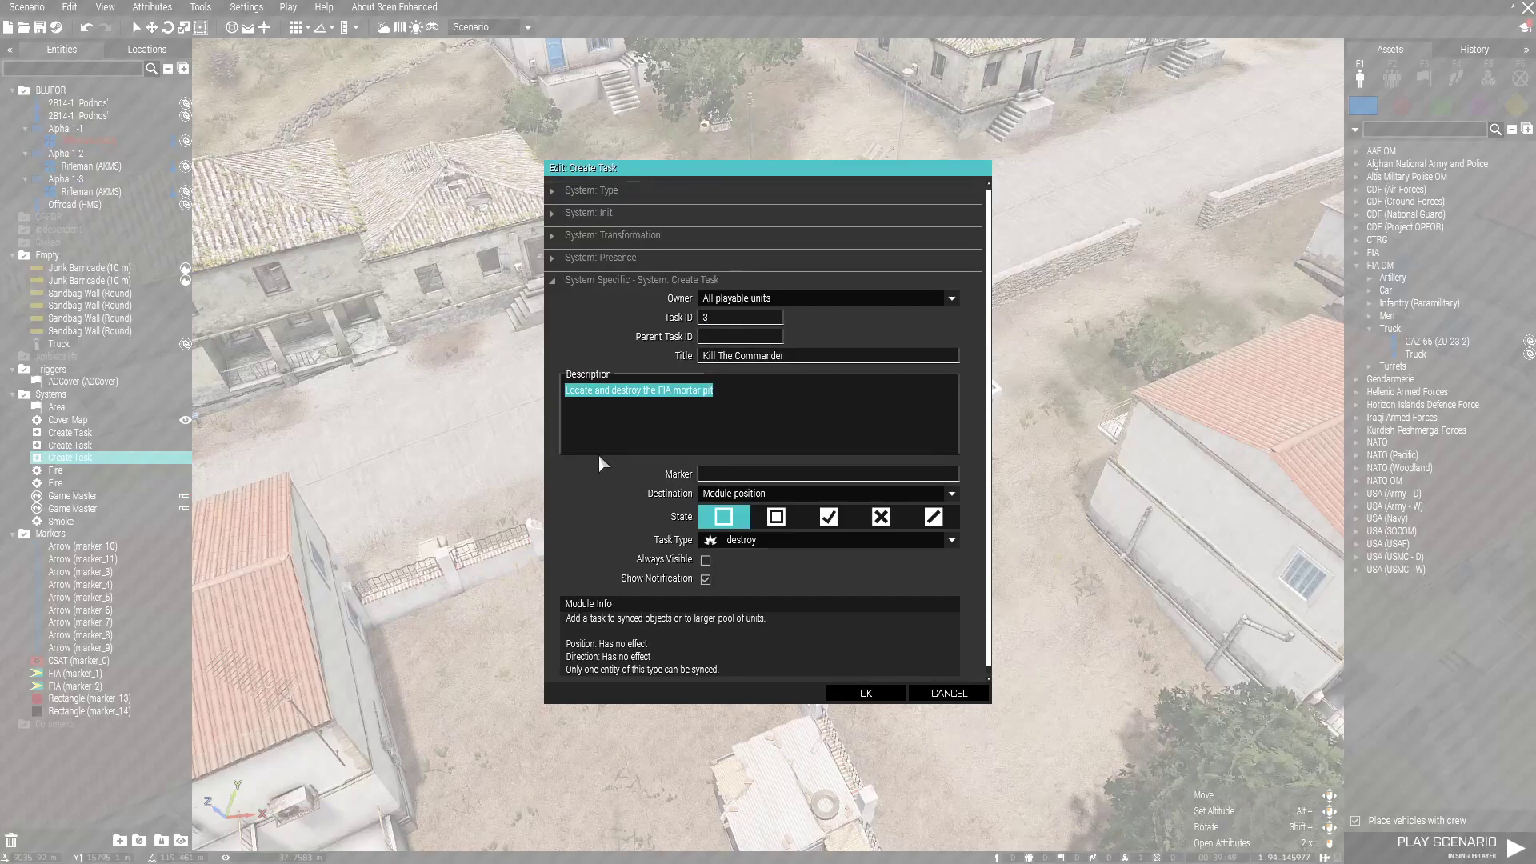
pyautogui.write('Locate')
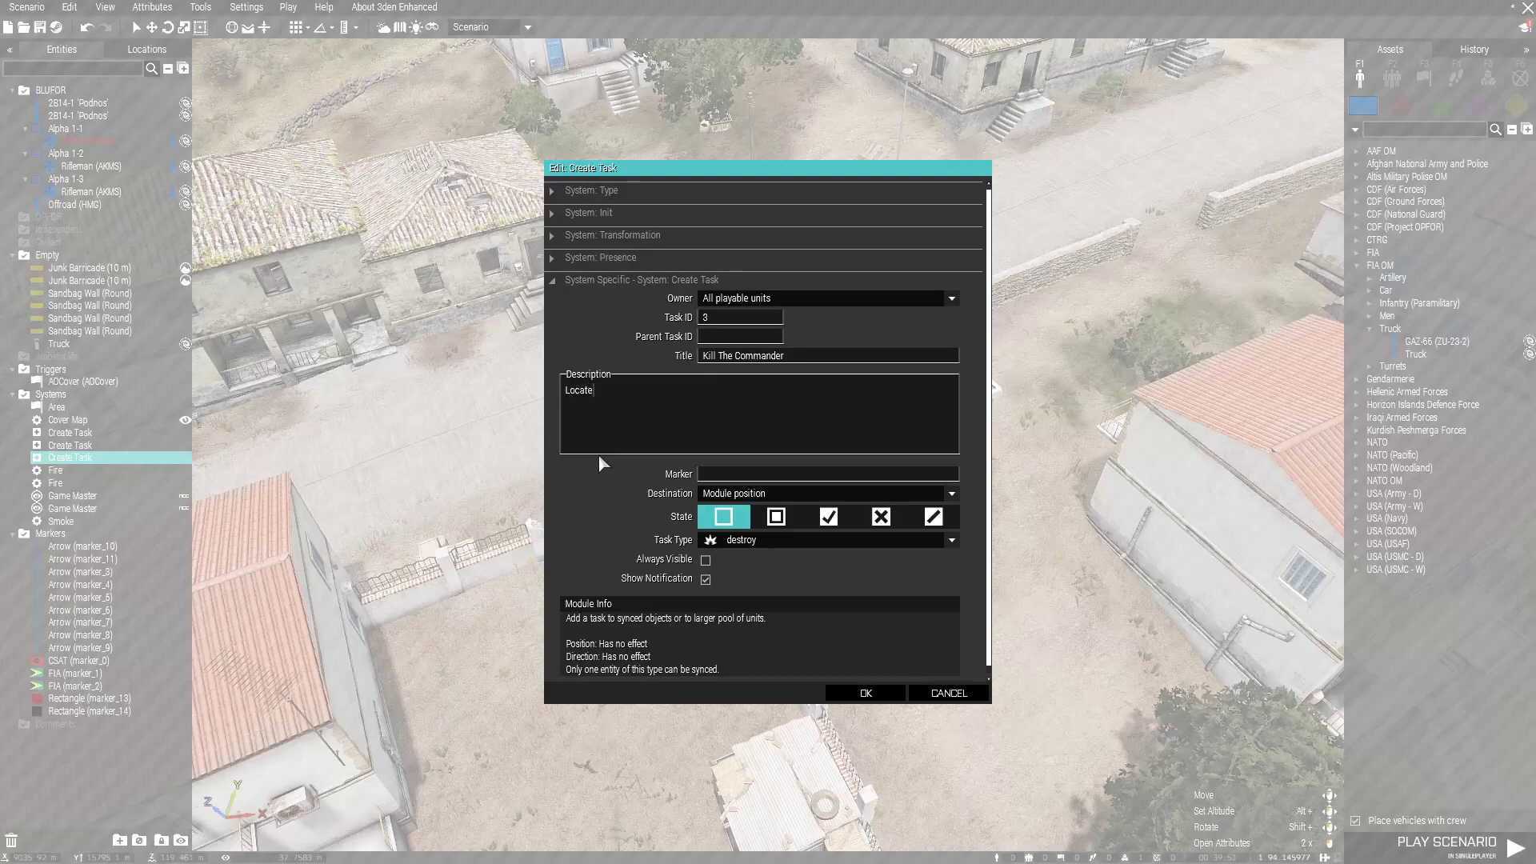
pyautogui.write(' and kill the ene')
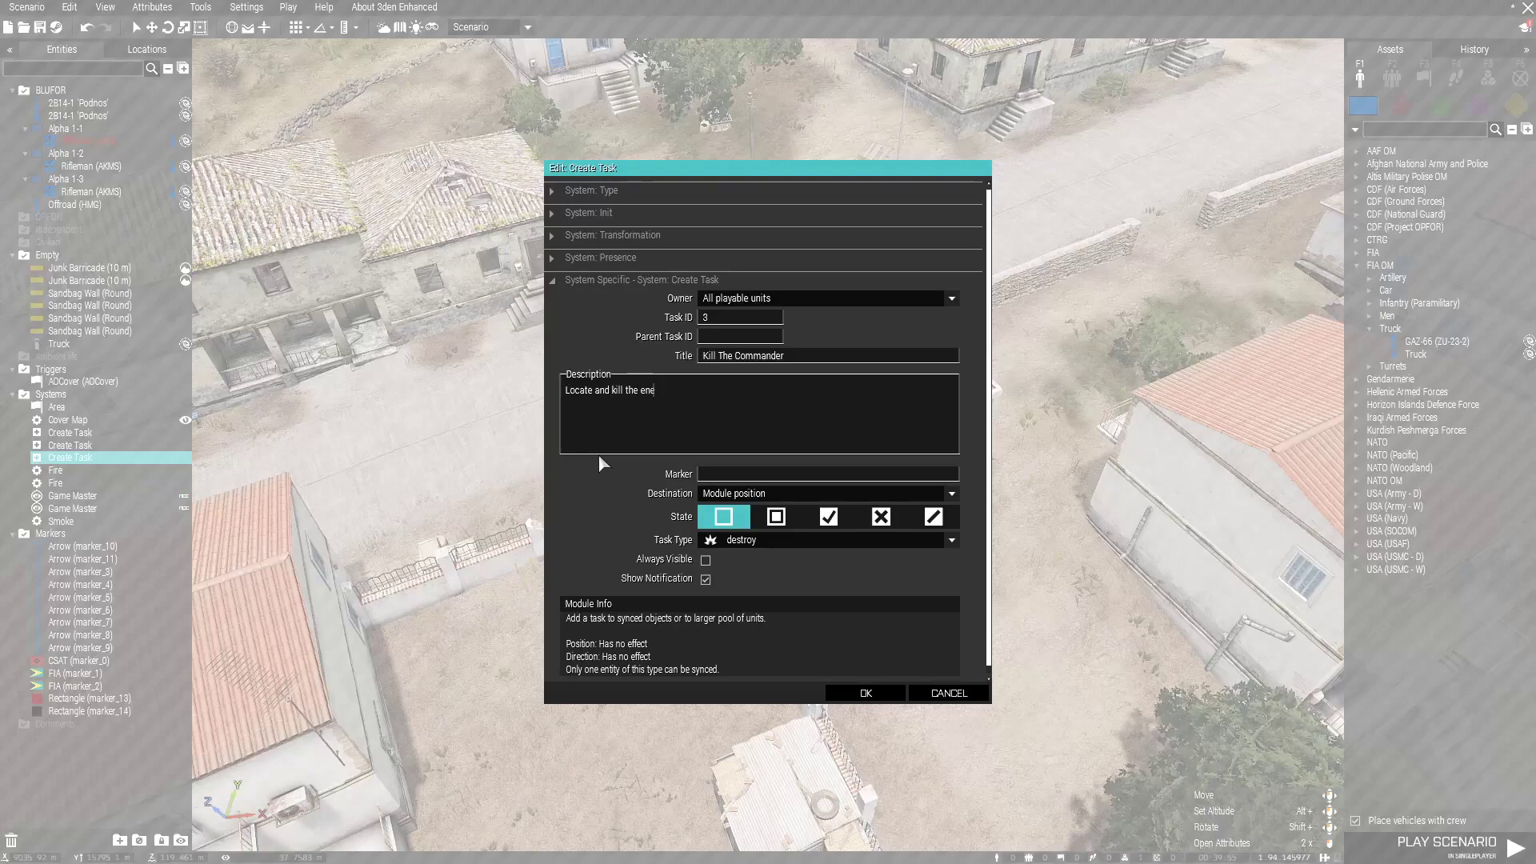
pyautogui.write('my FIA leader for the area')
pyautogui.write('.')
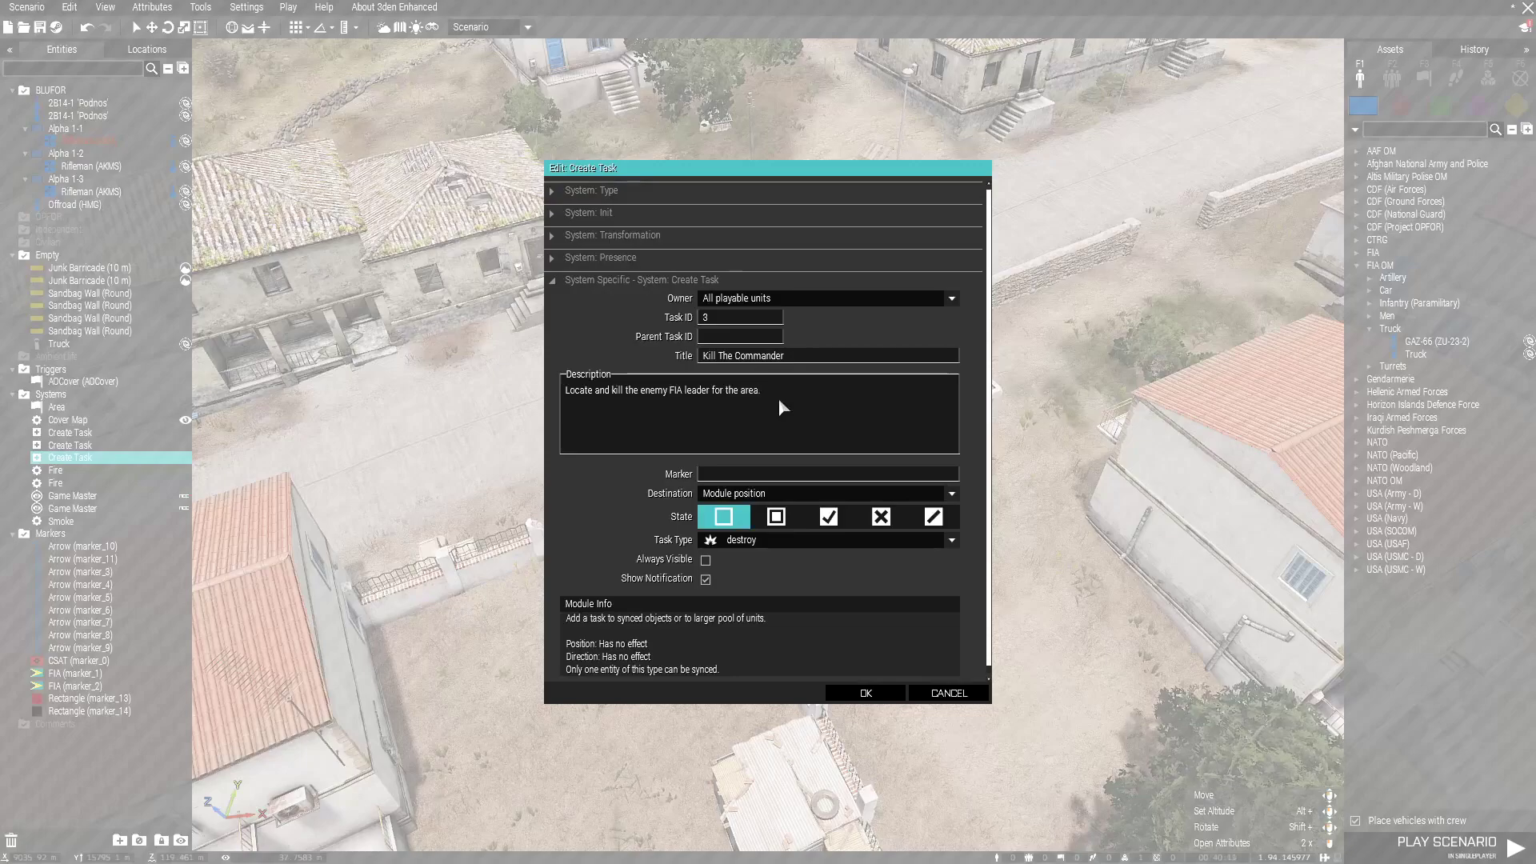
# - Set the task type to kill and apply the settings of the commander task
pyautogui.click(730, 541)
pyautogui.scroll(-5, 793, 648)
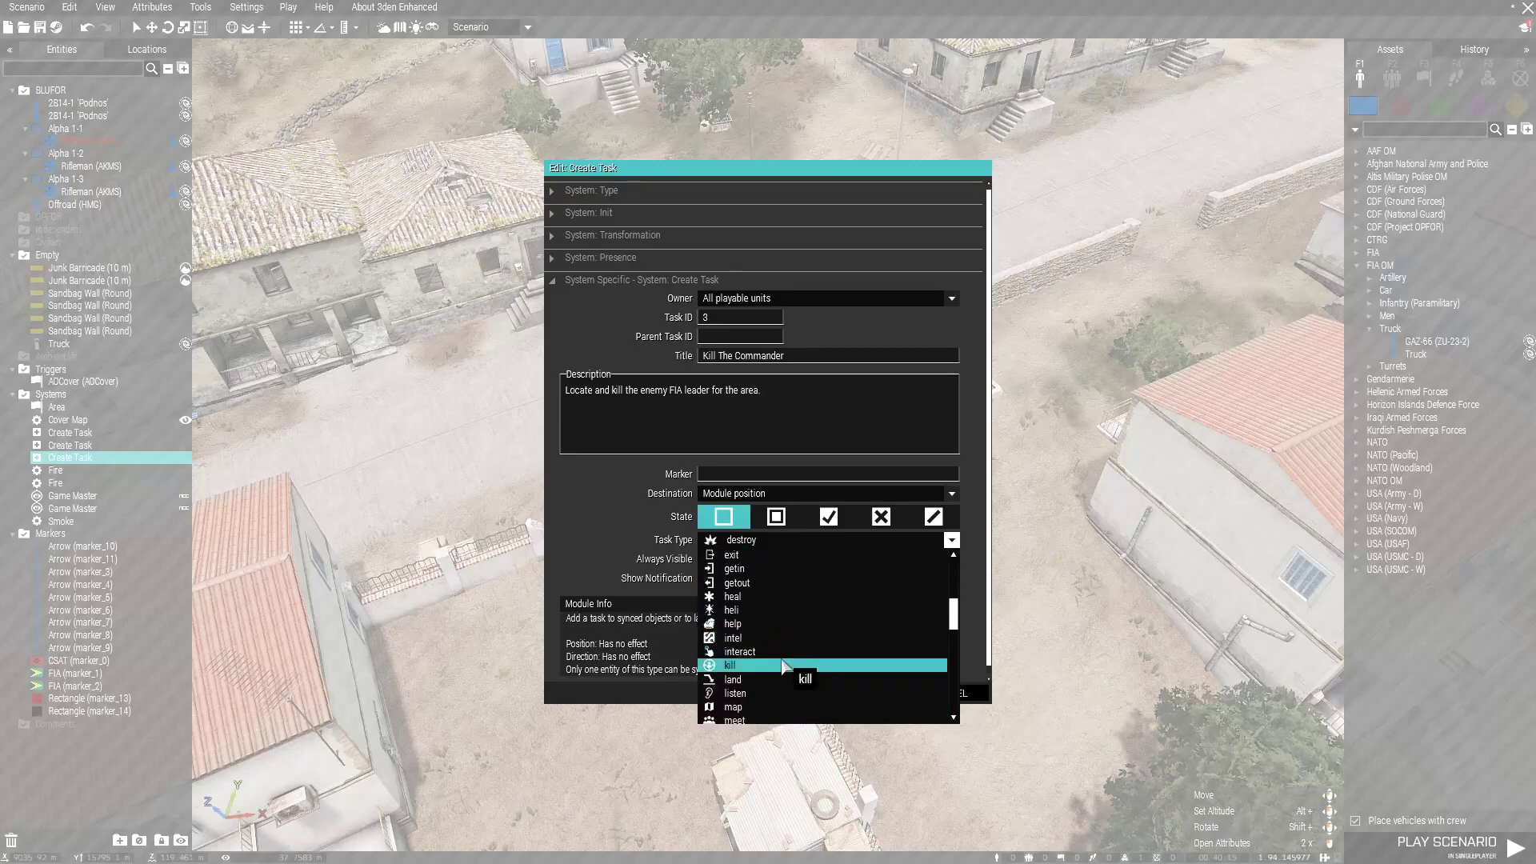
pyautogui.click(753, 666)
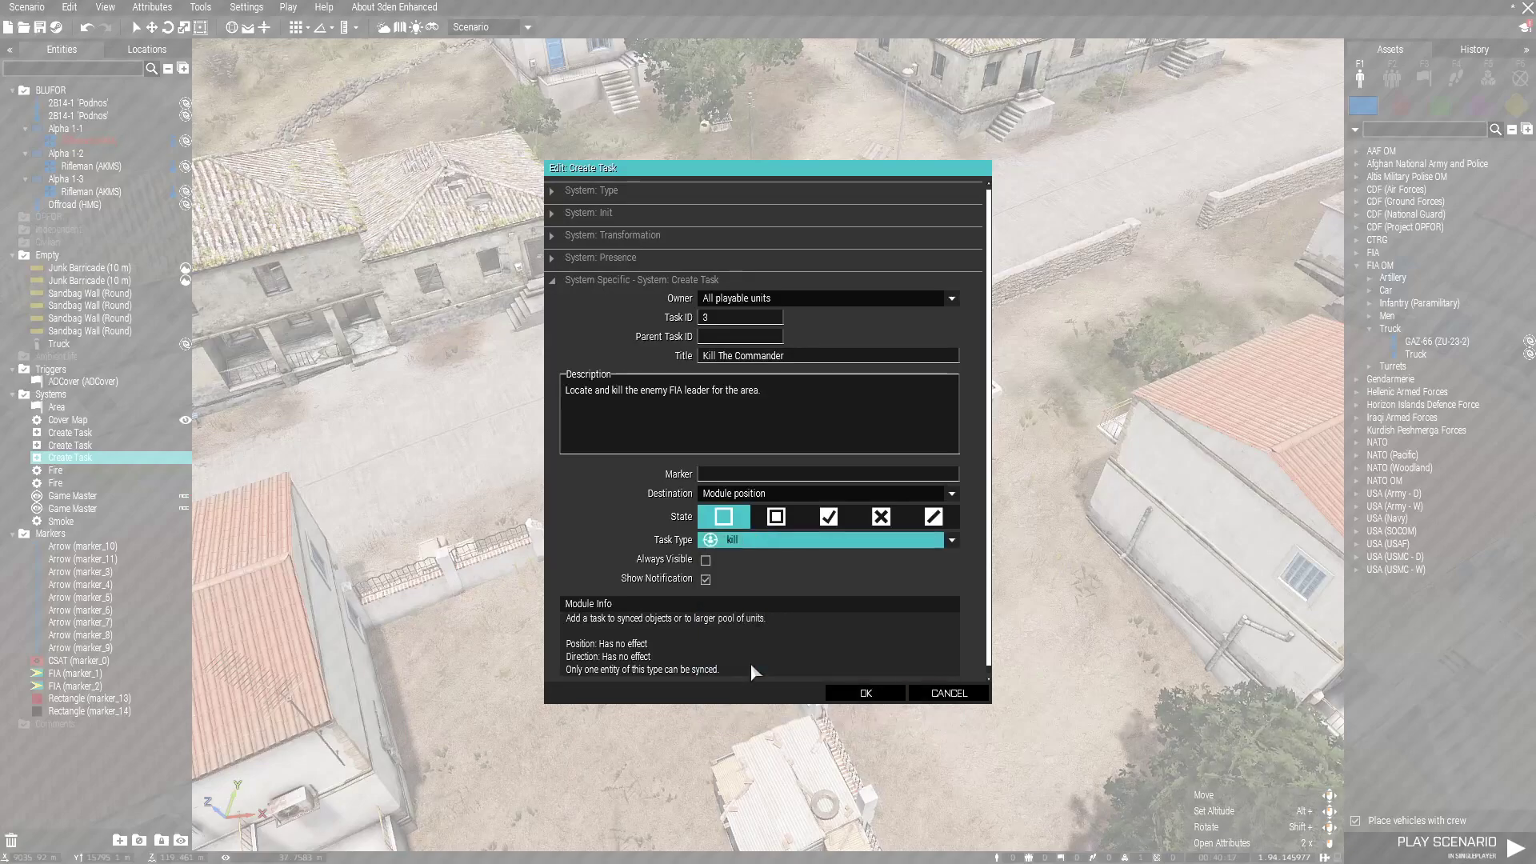
pyautogui.click(862, 693)
pyautogui.scroll(-5, 707, 536)
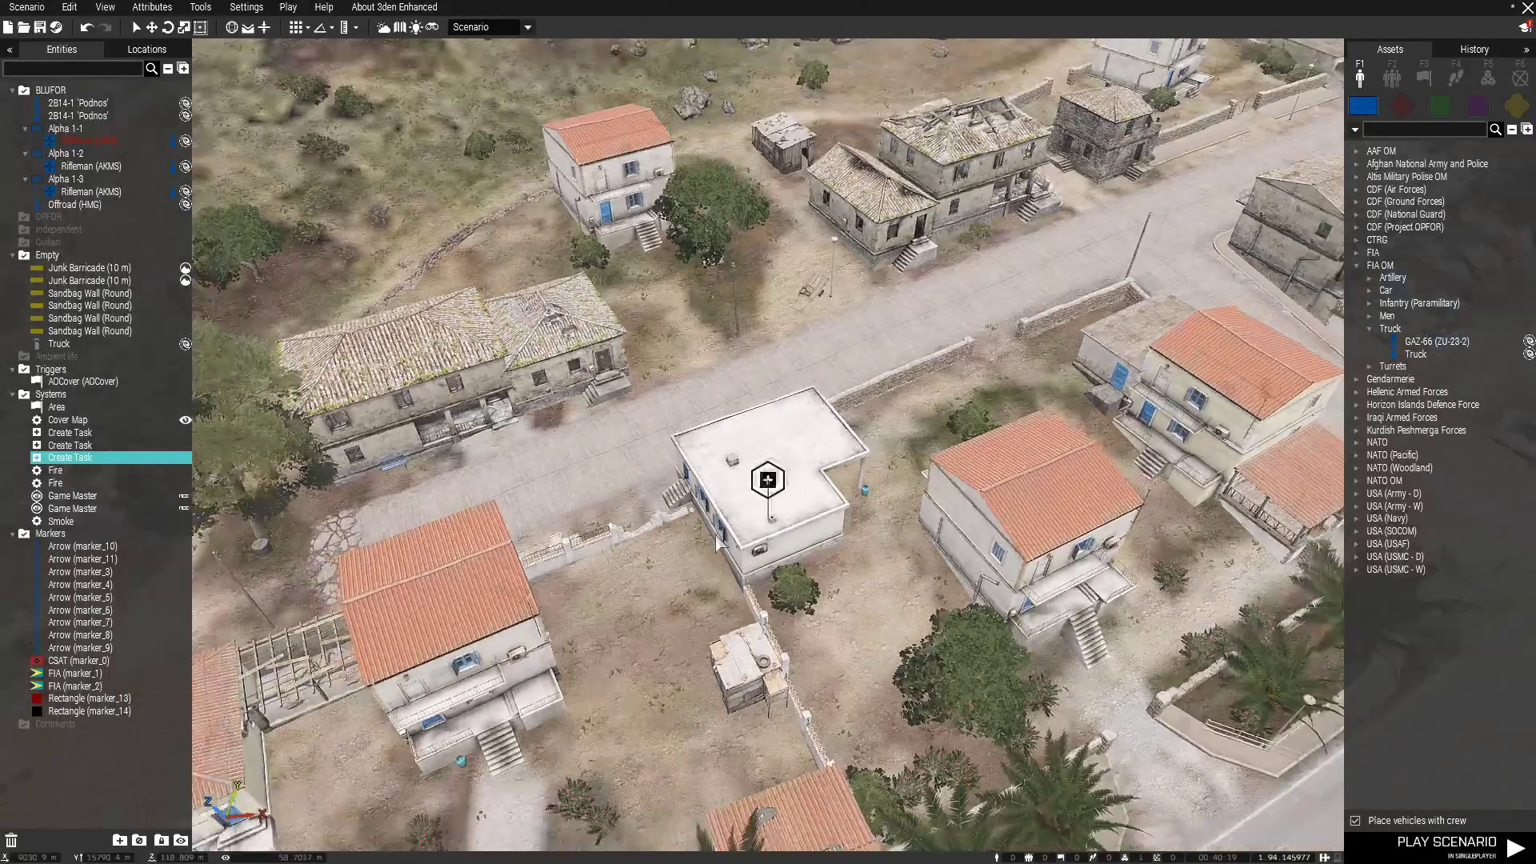
# - Move the commander task module to the front windows of the white flat-roofed house
pyautogui.press('w')
pyautogui.moveTo(641, 599); pyautogui.dragTo(826, 587, button='right')
pyautogui.press('z')
pyautogui.press('d')
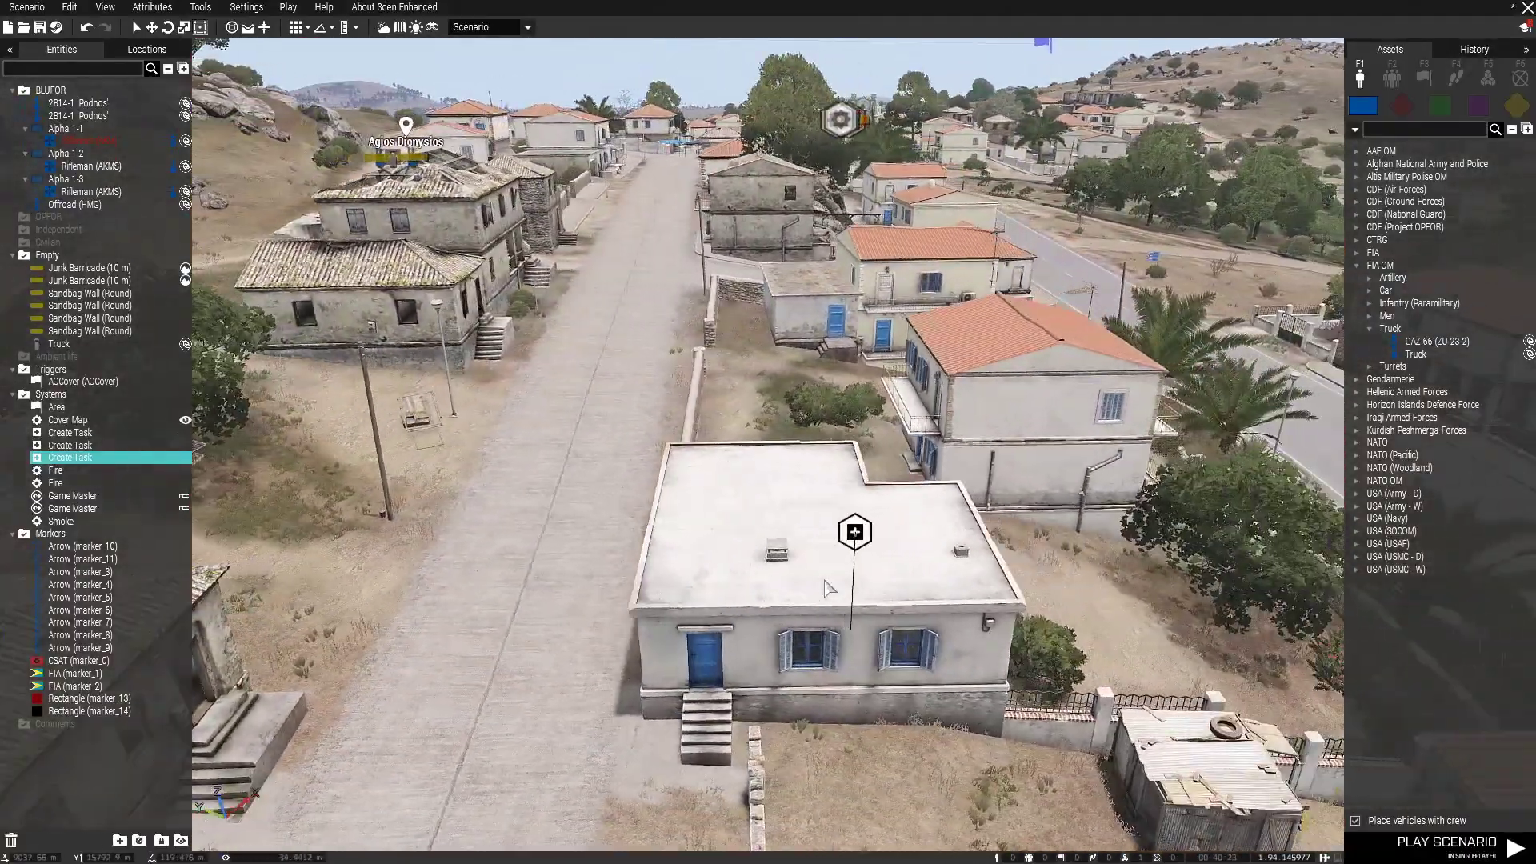
pyautogui.press('z')
pyautogui.press('w')
pyautogui.moveTo(905, 369); pyautogui.dragTo(893, 528)
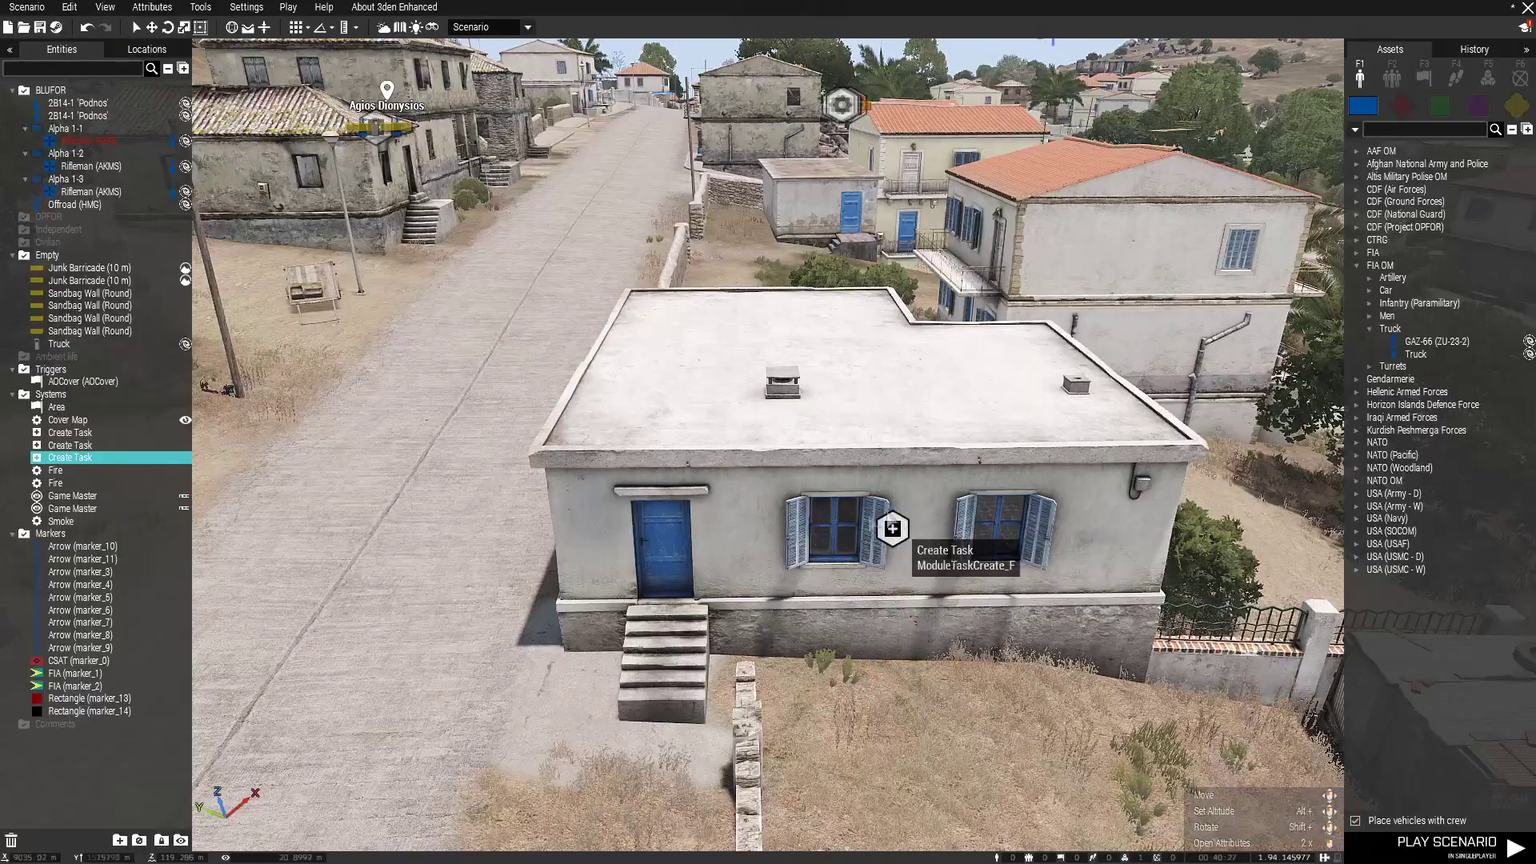
# - Search the prop assets for "table" and place a Wooden table (Large) in the tiled room of the flat-roofed house
pyautogui.press('w')
pyautogui.press('w')
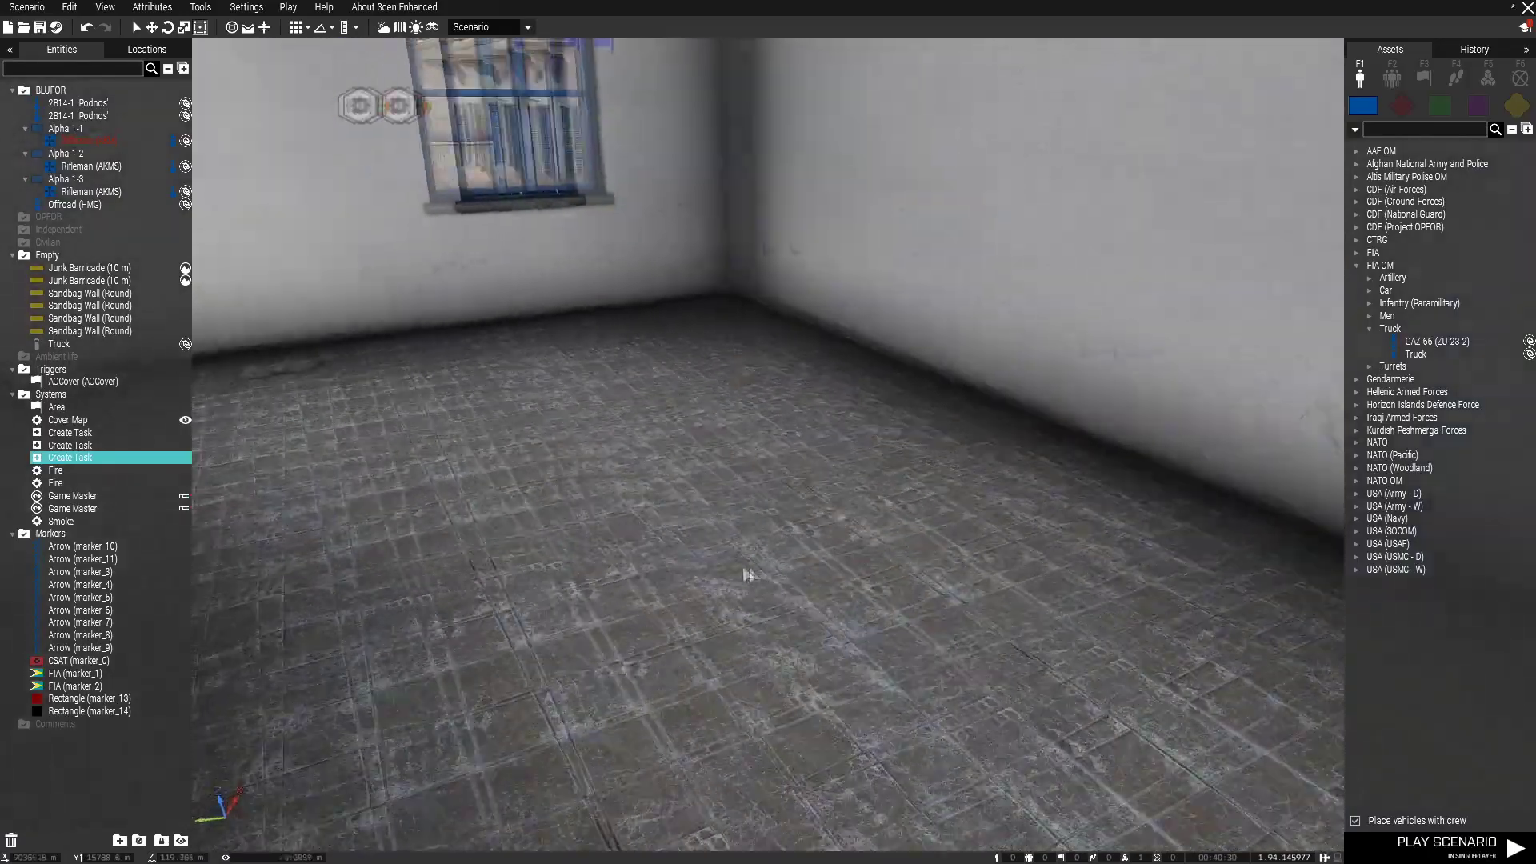
pyautogui.moveTo(744, 570); pyautogui.dragTo(880, 616, button='right')
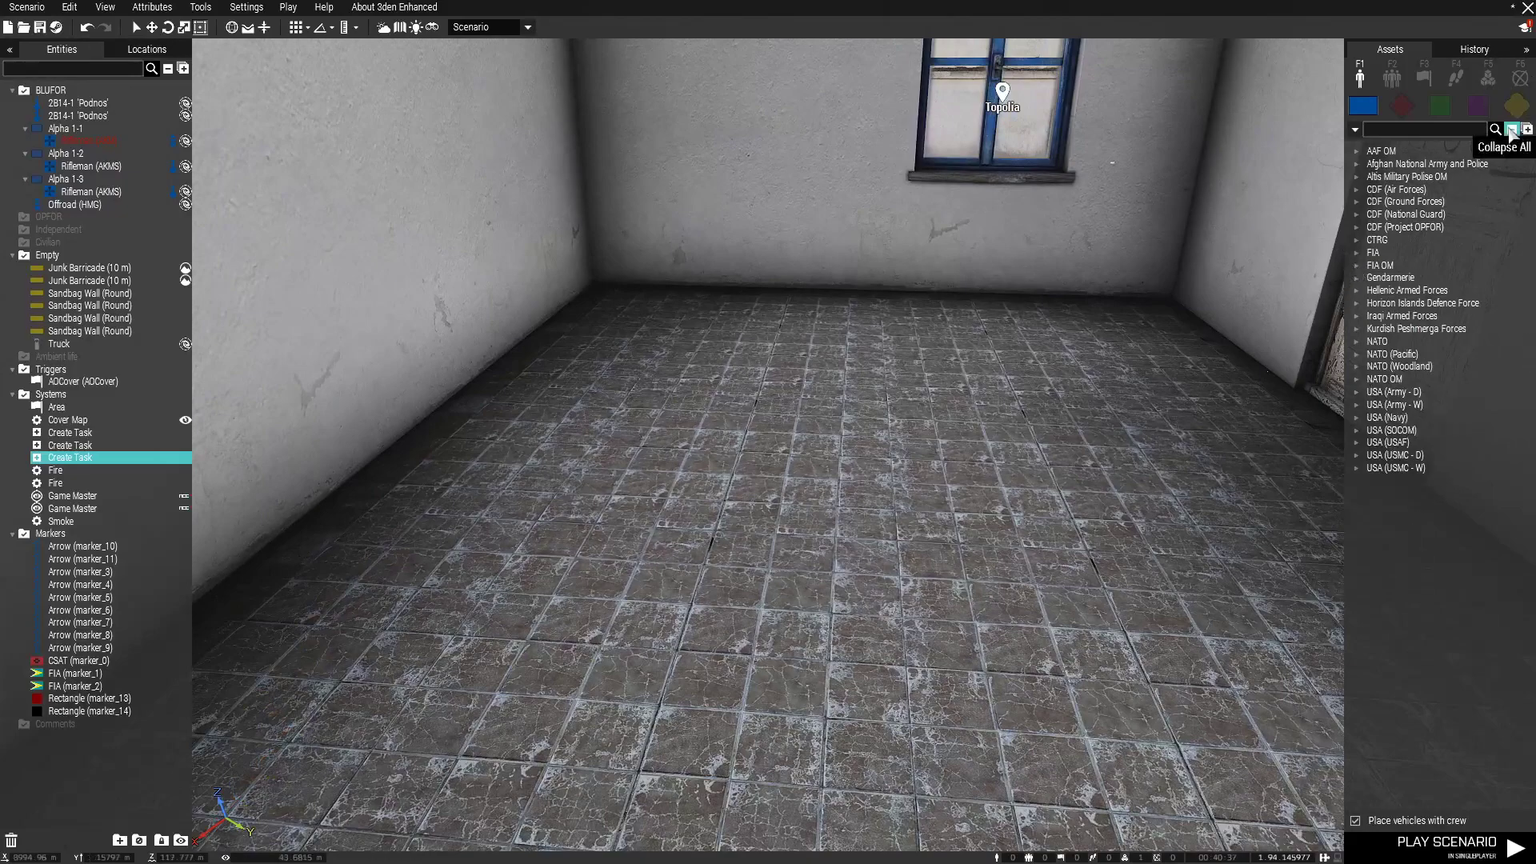
pyautogui.click(1517, 105)
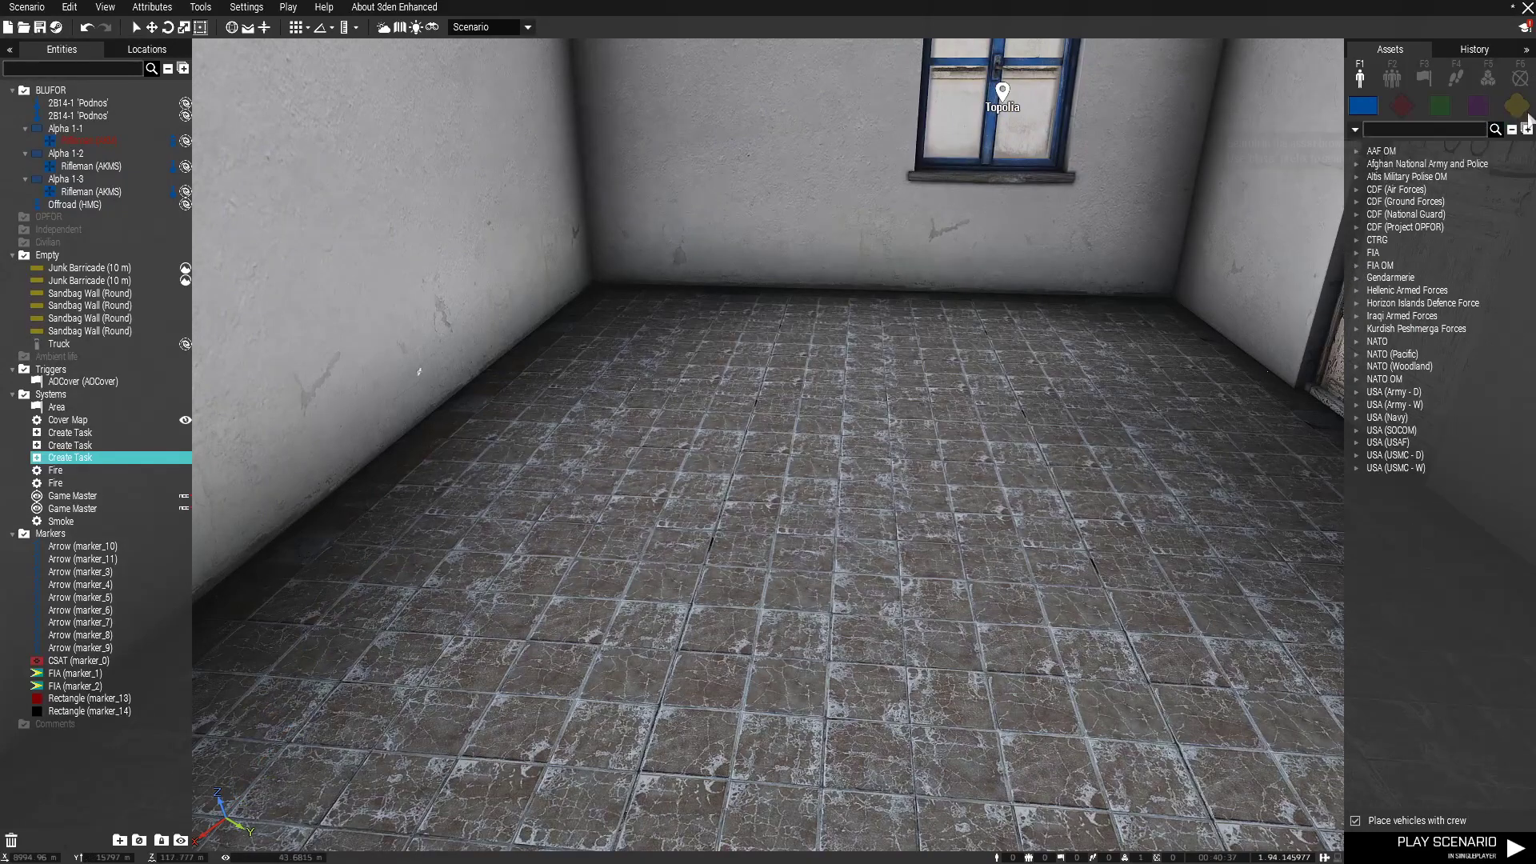
pyautogui.click(1388, 128)
pyautogui.write('table')
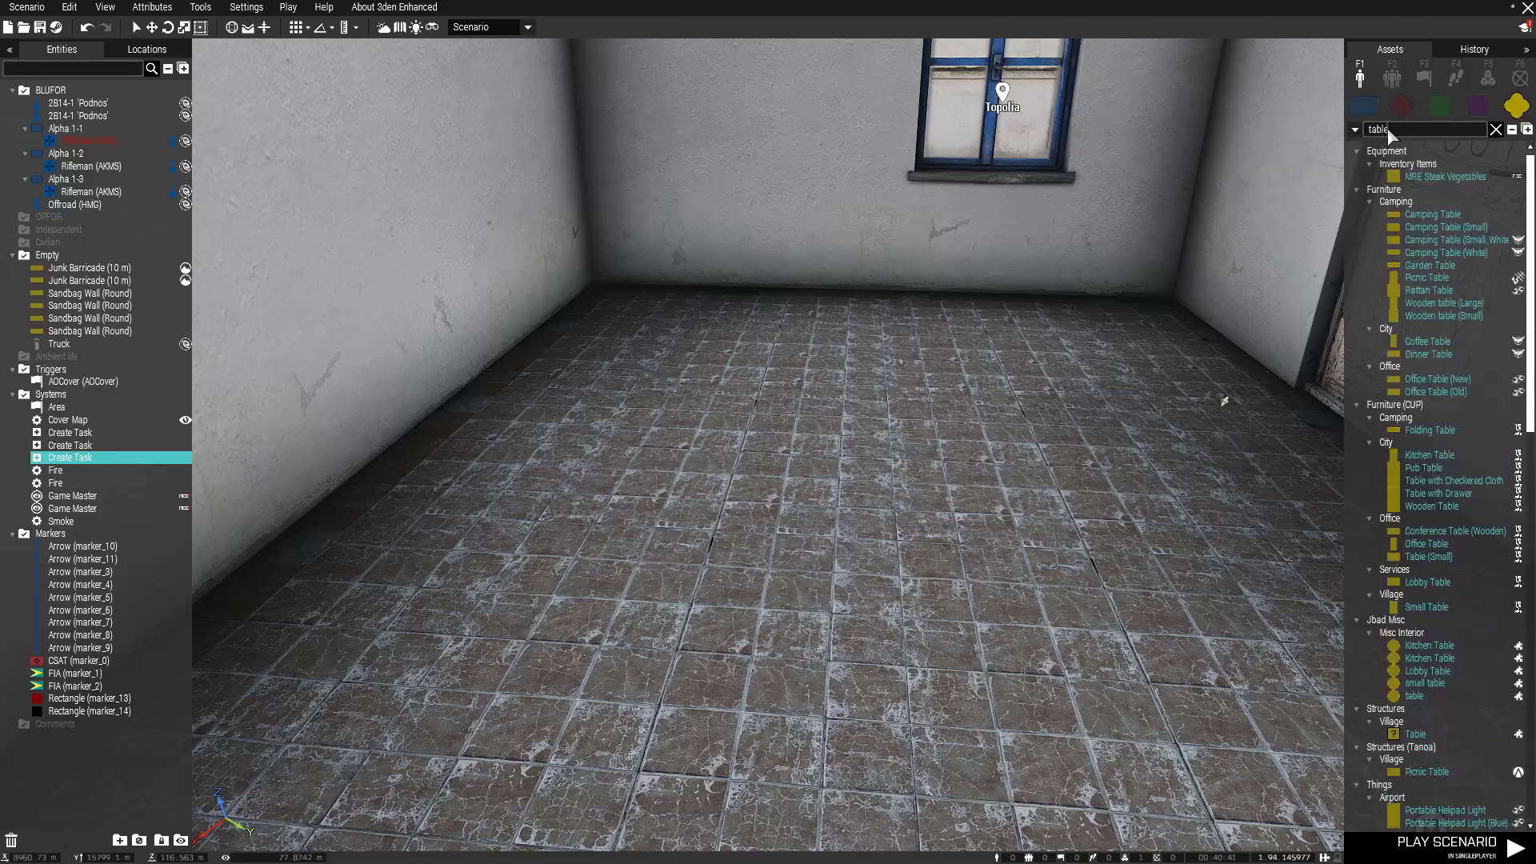
pyautogui.click(1427, 309)
pyautogui.press('w')
pyautogui.click(842, 496)
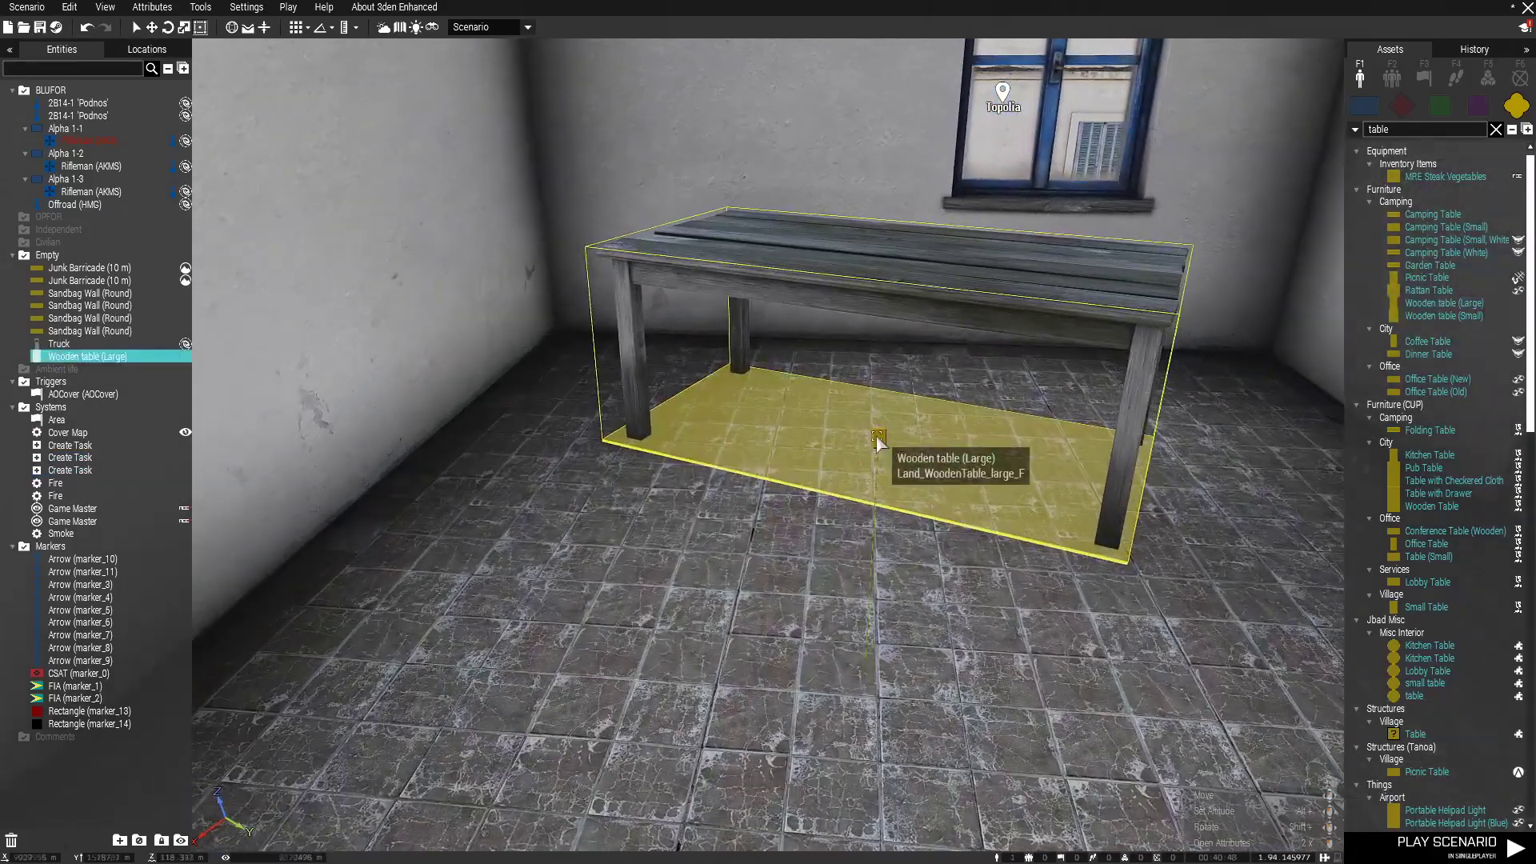
# - Rotate the large wooden table parallel to the window wall and move it into the room's corner
pyautogui.keyDown('shift'); pyautogui.moveTo(878, 440); pyautogui.dragTo(525, 422); pyautogui.keyUp('shift')
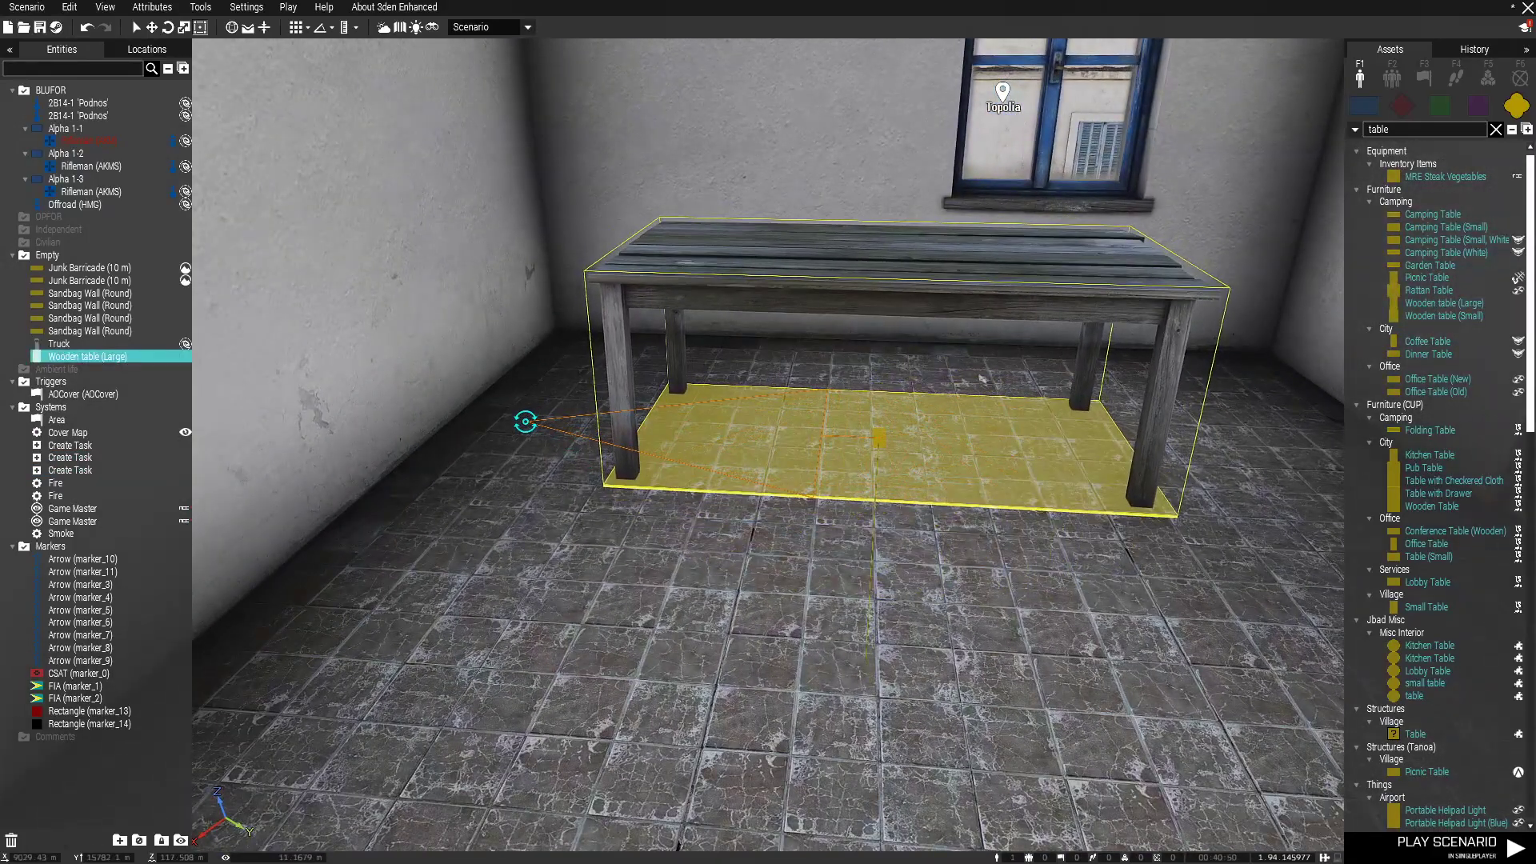
pyautogui.press('w')
pyautogui.moveTo(916, 544); pyautogui.dragTo(737, 519)
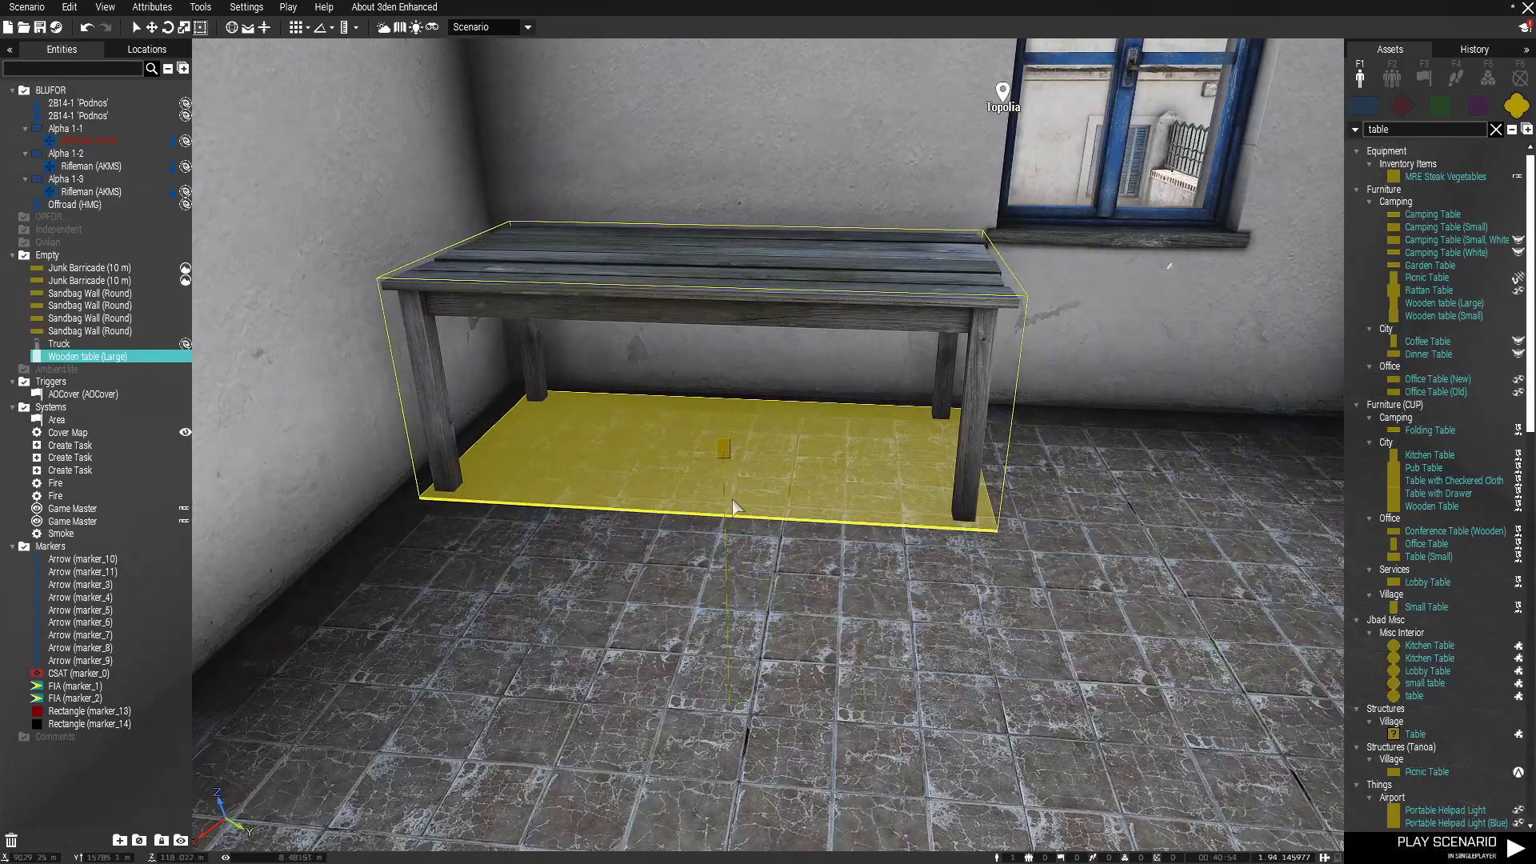
pyautogui.hotkey('alt', 's')
pyautogui.click(564, 611)
pyautogui.press('s')
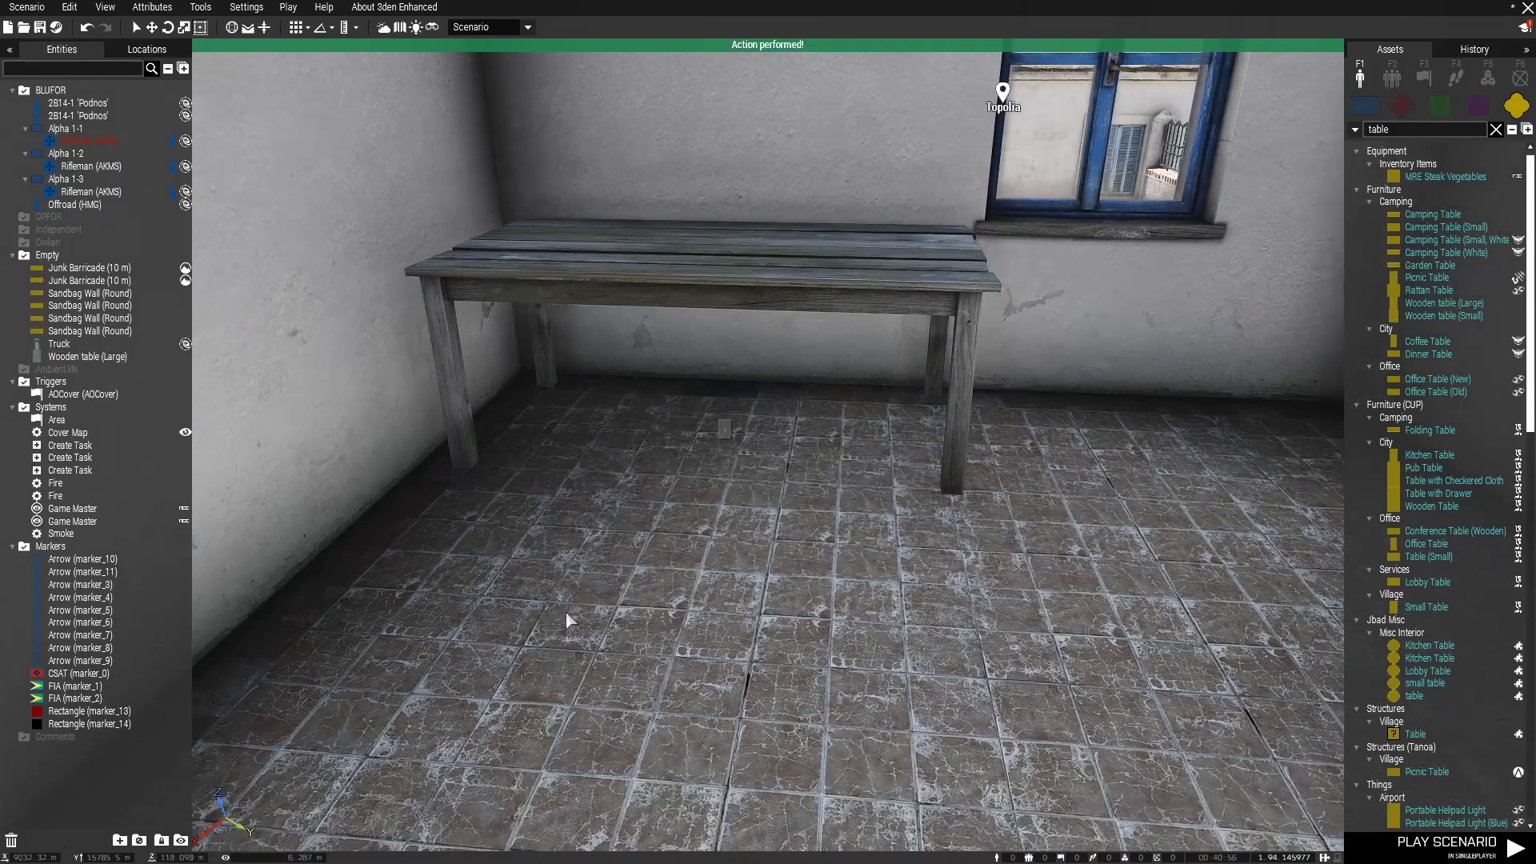
# - Search the props for "radio", try the Jbad Misc Interior Radio on the floor, and delete it
pyautogui.press('a')
pyautogui.doubleClick(1397, 132)
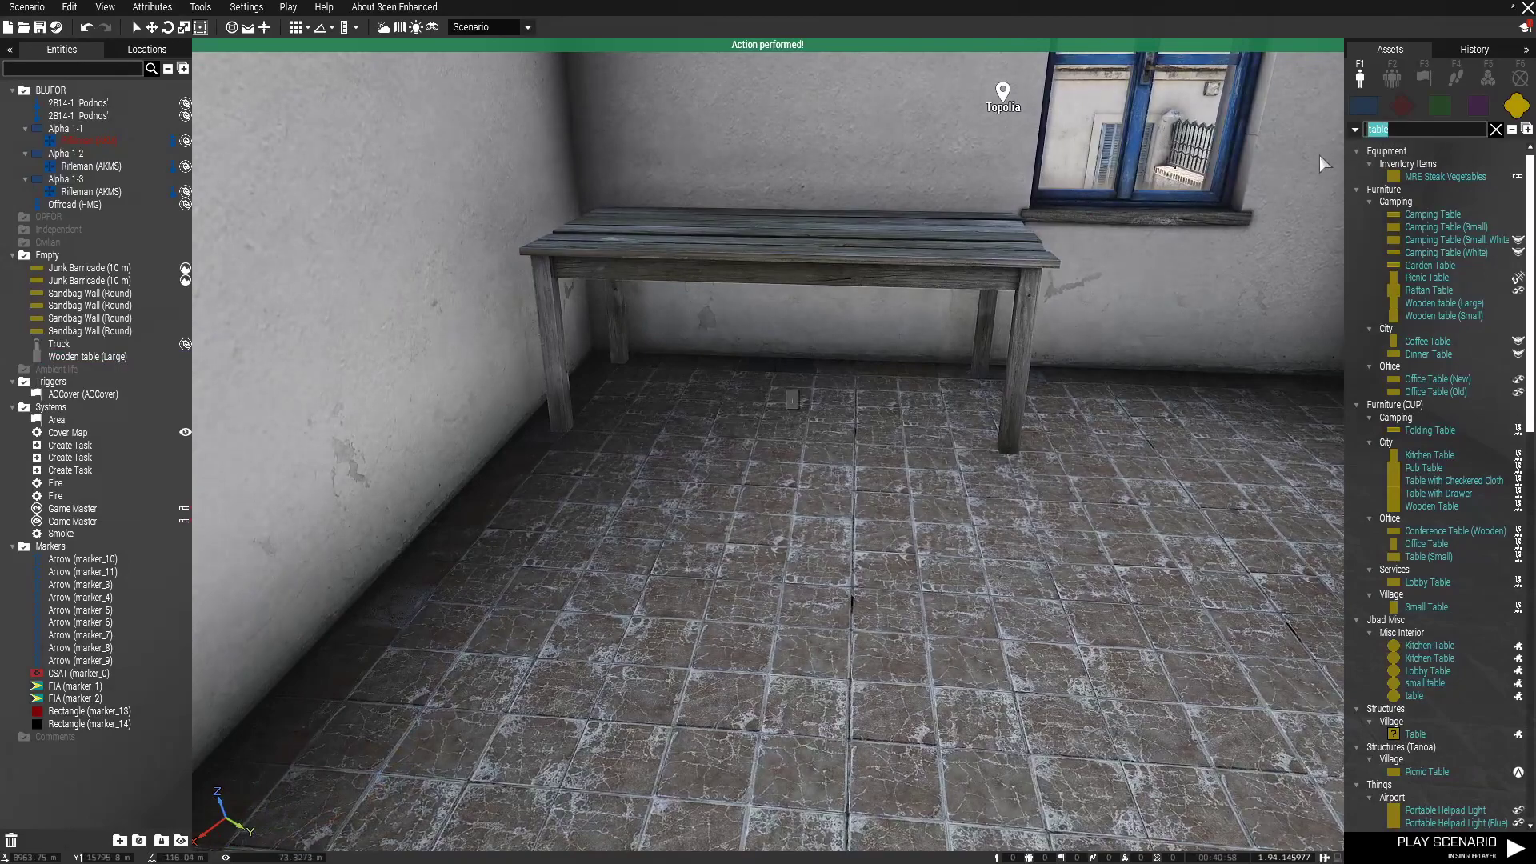
pyautogui.write('radio')
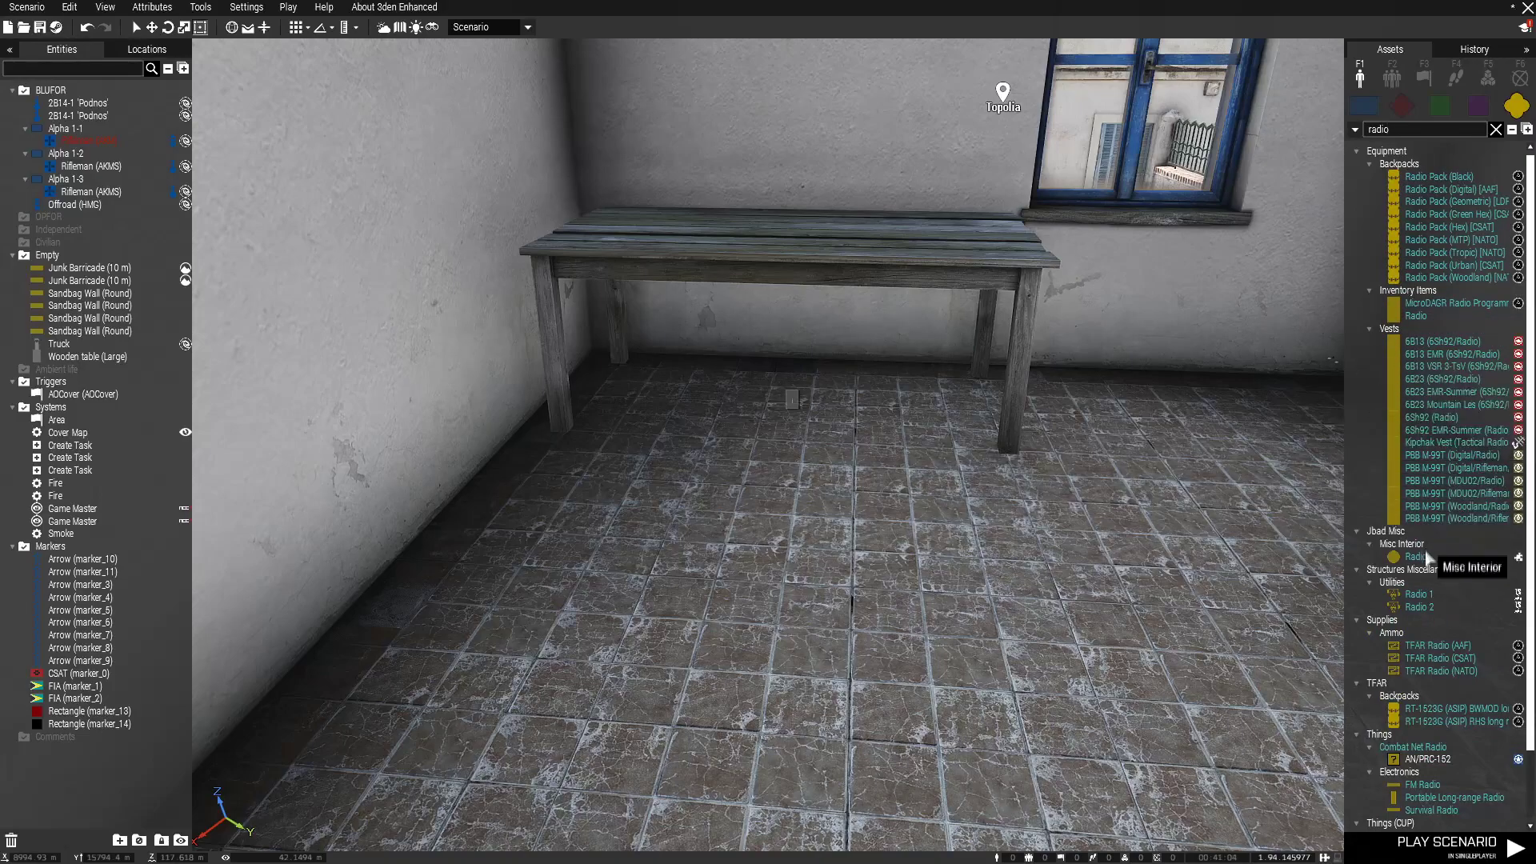
pyautogui.moveTo(1422, 564); pyautogui.dragTo(854, 755)
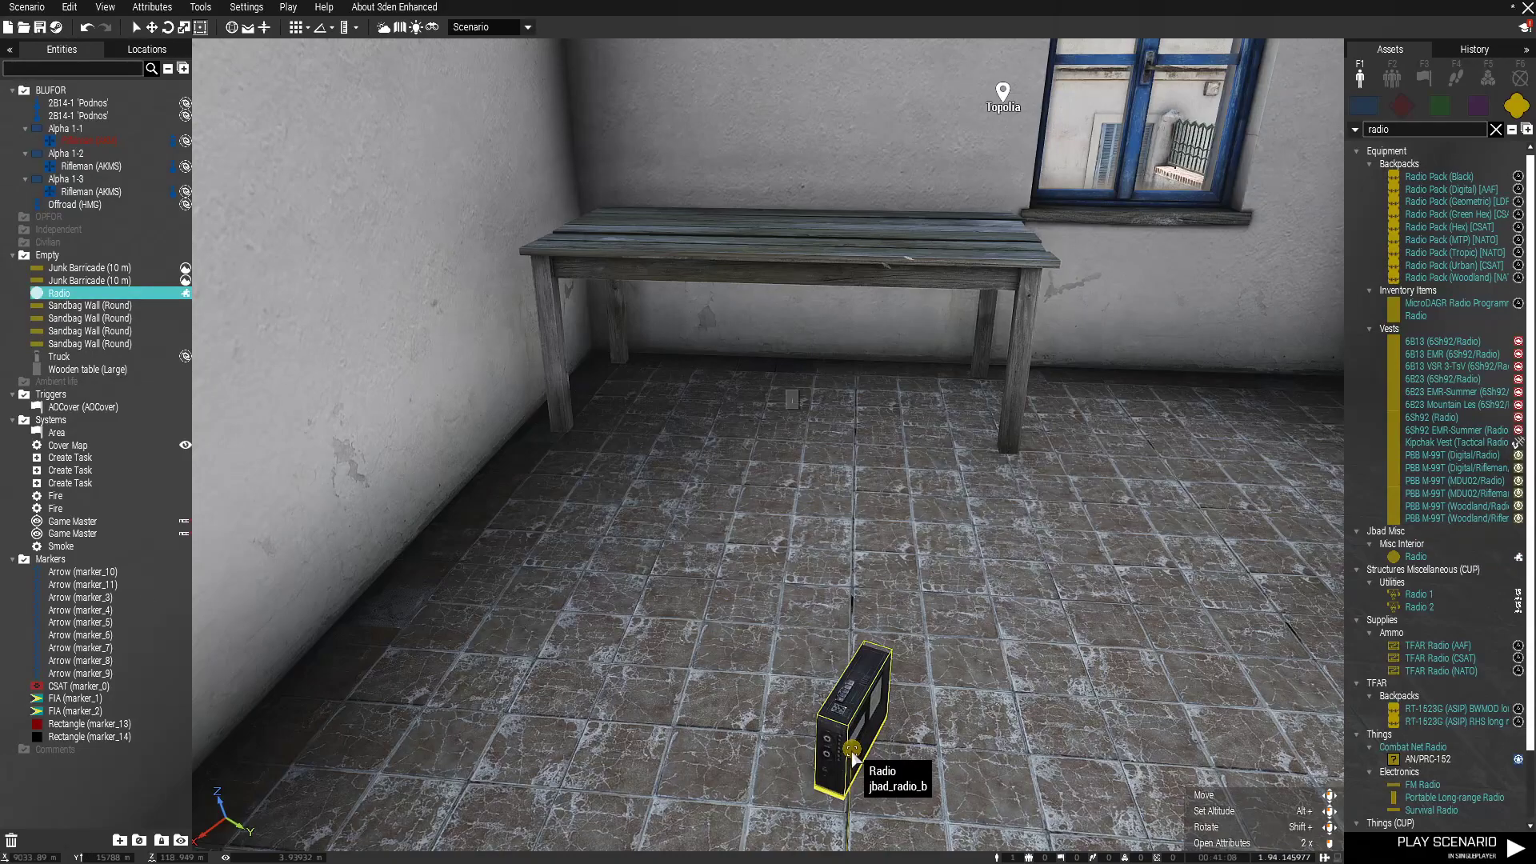
pyautogui.press('Delete')
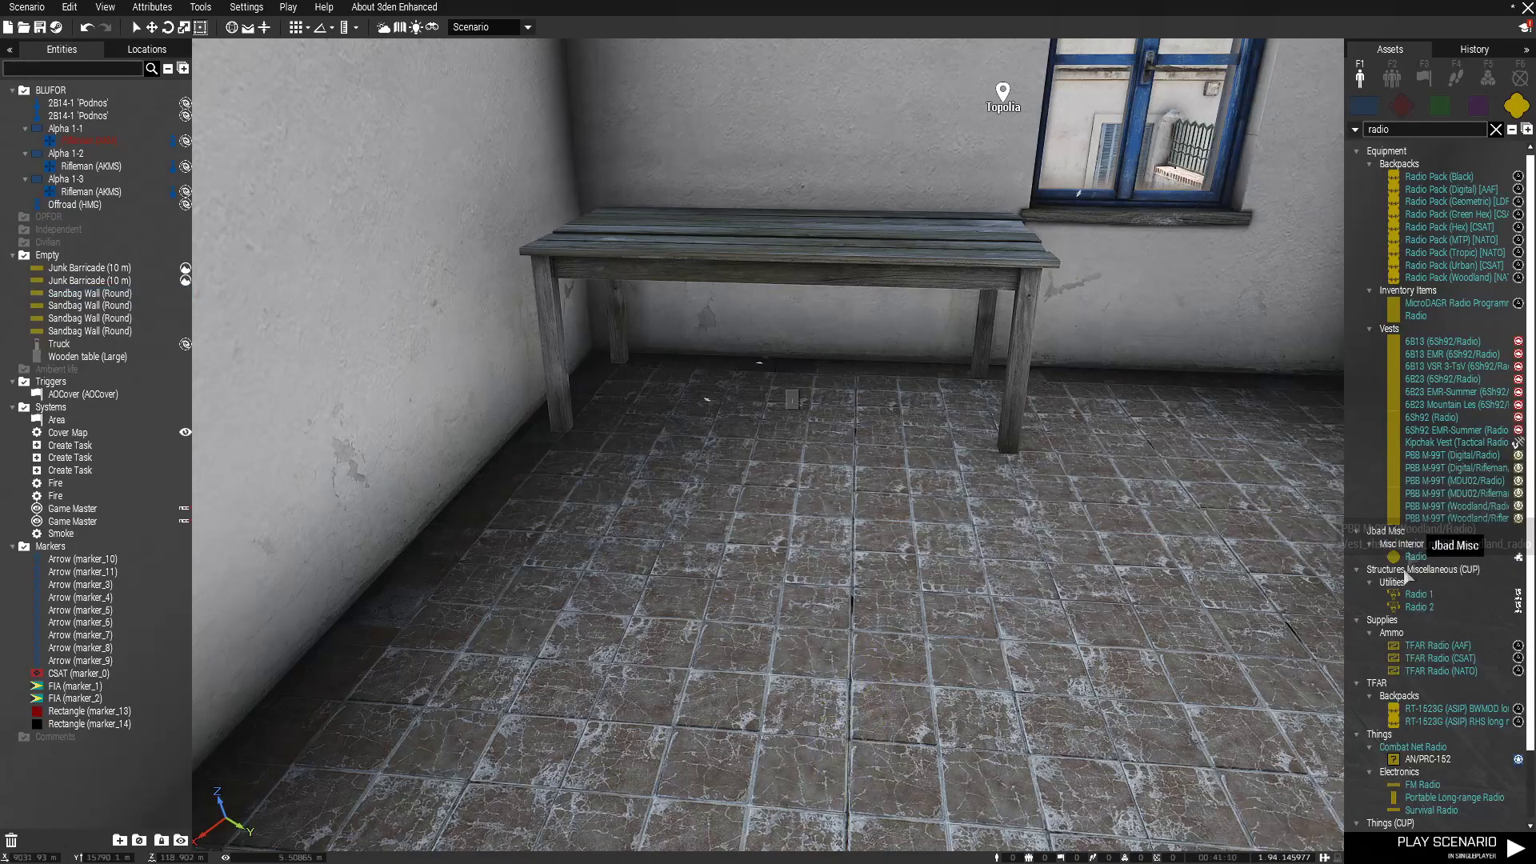
# - Place a Radio (RT-254) from the CUP electronics on top of the wooden table
pyautogui.scroll(-3, 1409, 624)
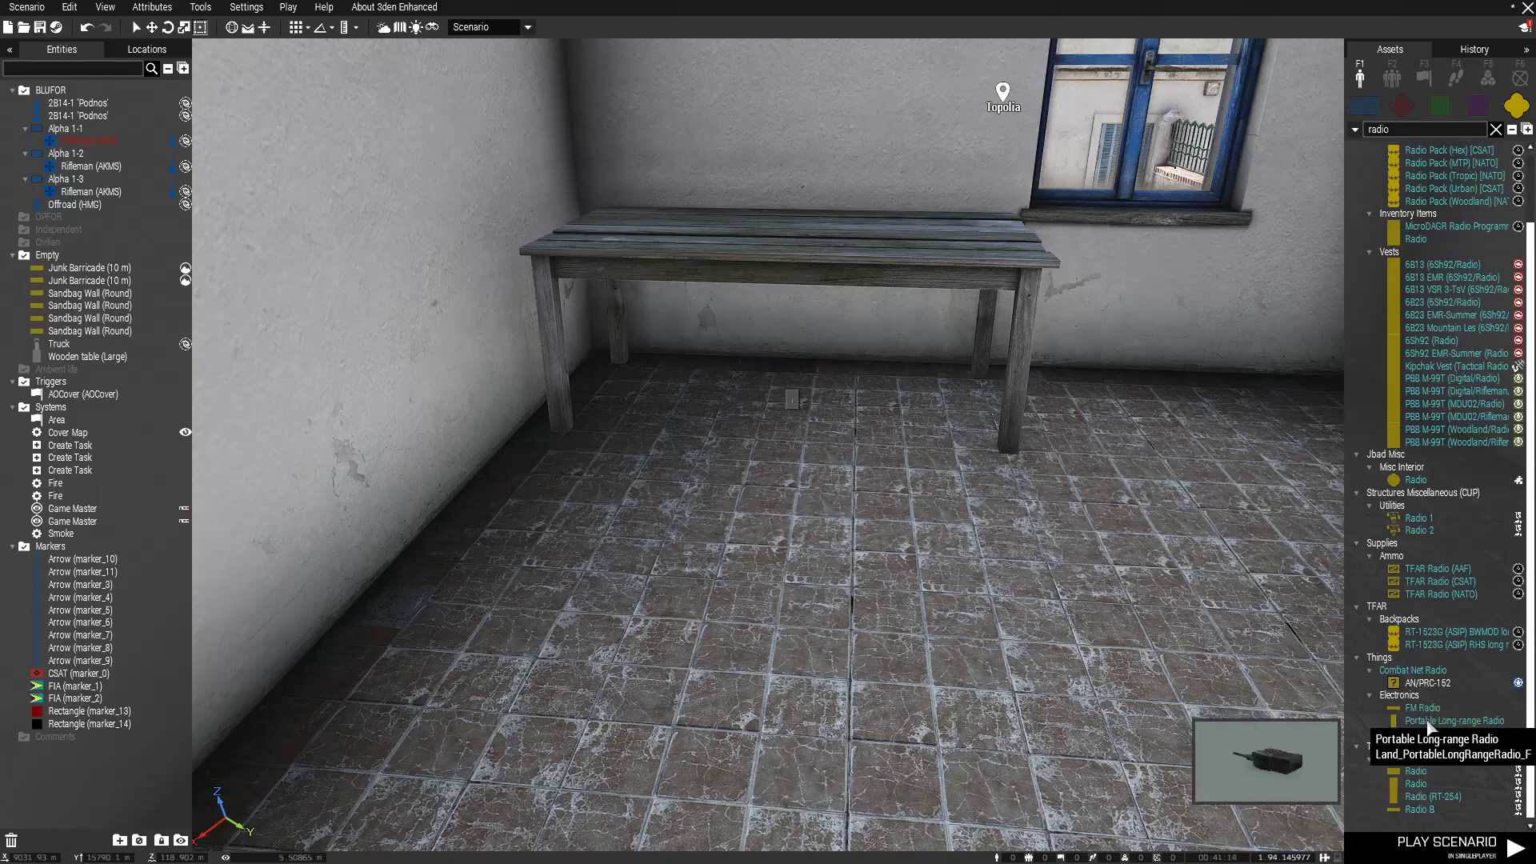
pyautogui.click(1426, 799)
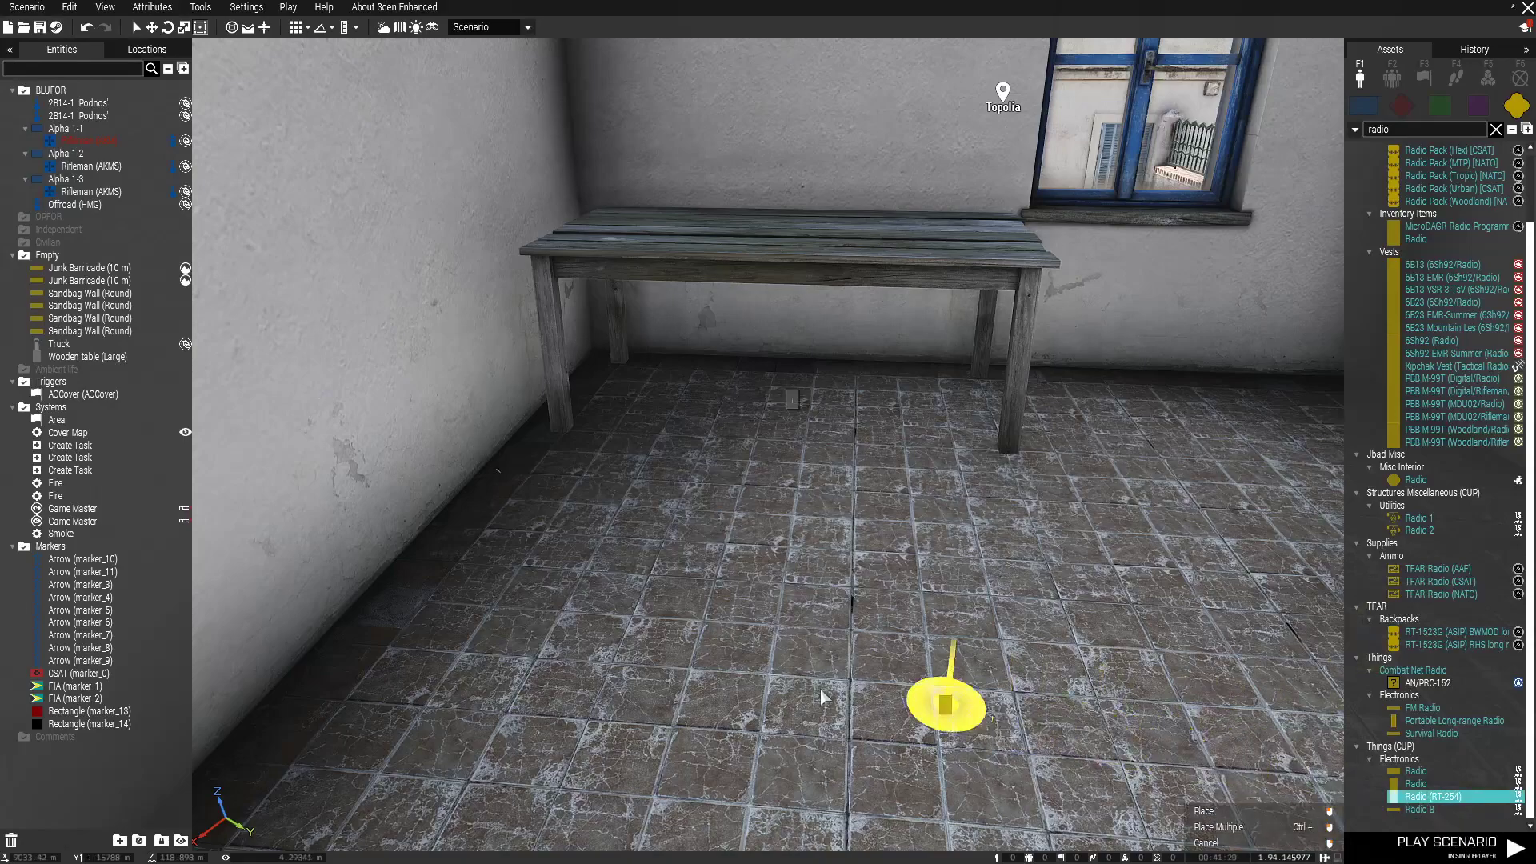
pyautogui.scroll(2, 793, 672)
pyautogui.press('w')
pyautogui.click(680, 409)
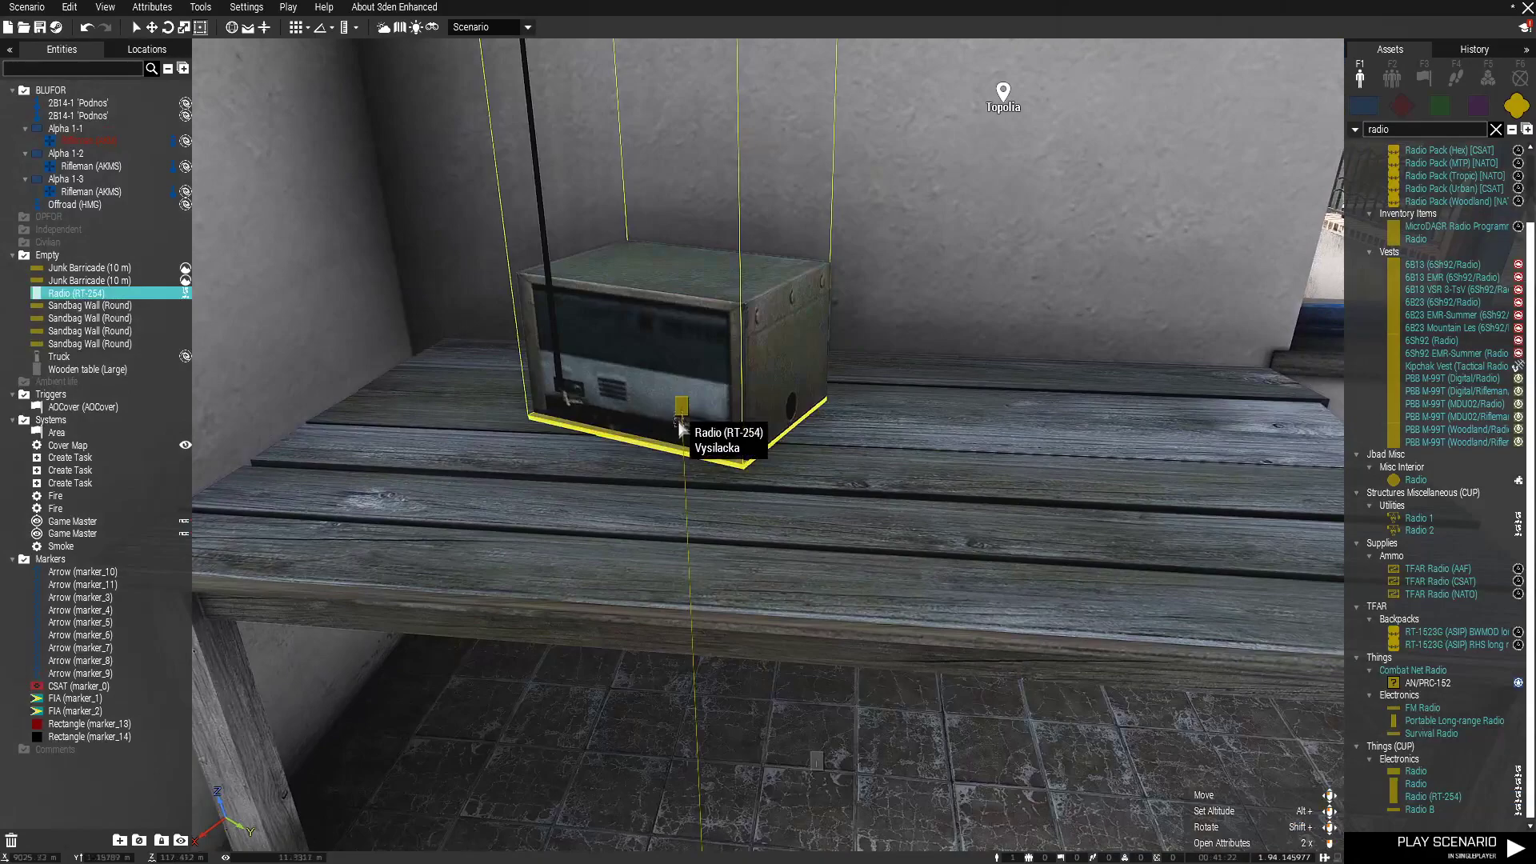
# - Rotate the RT-254 radio so its control face points into the room and shift it to the table's corner end
pyautogui.keyDown('shift'); pyautogui.moveTo(681, 406); pyautogui.dragTo(425, 449); pyautogui.keyUp('shift')
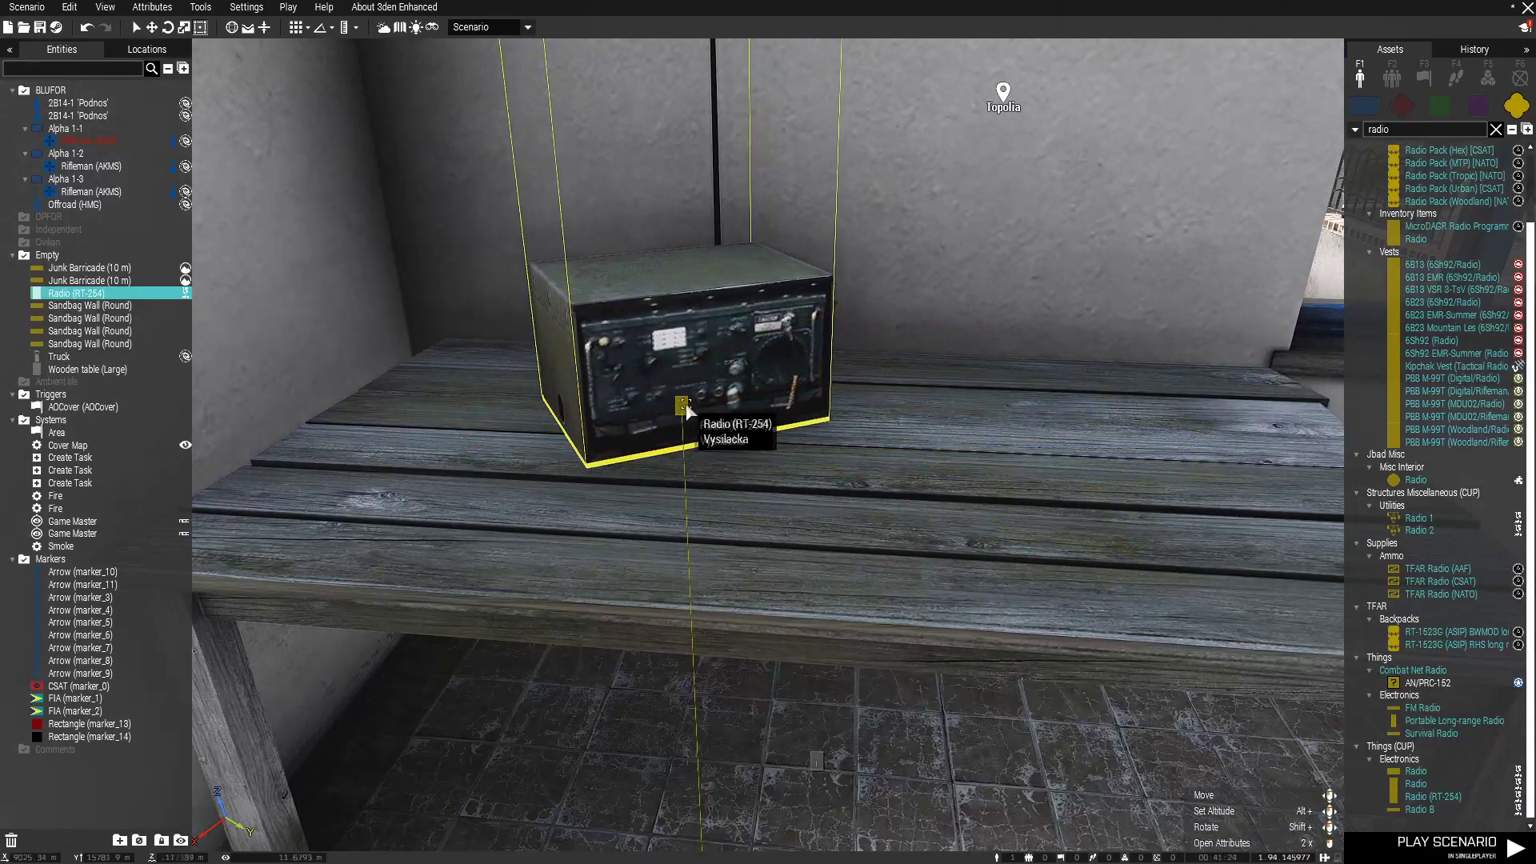
pyautogui.moveTo(684, 406); pyautogui.dragTo(518, 439)
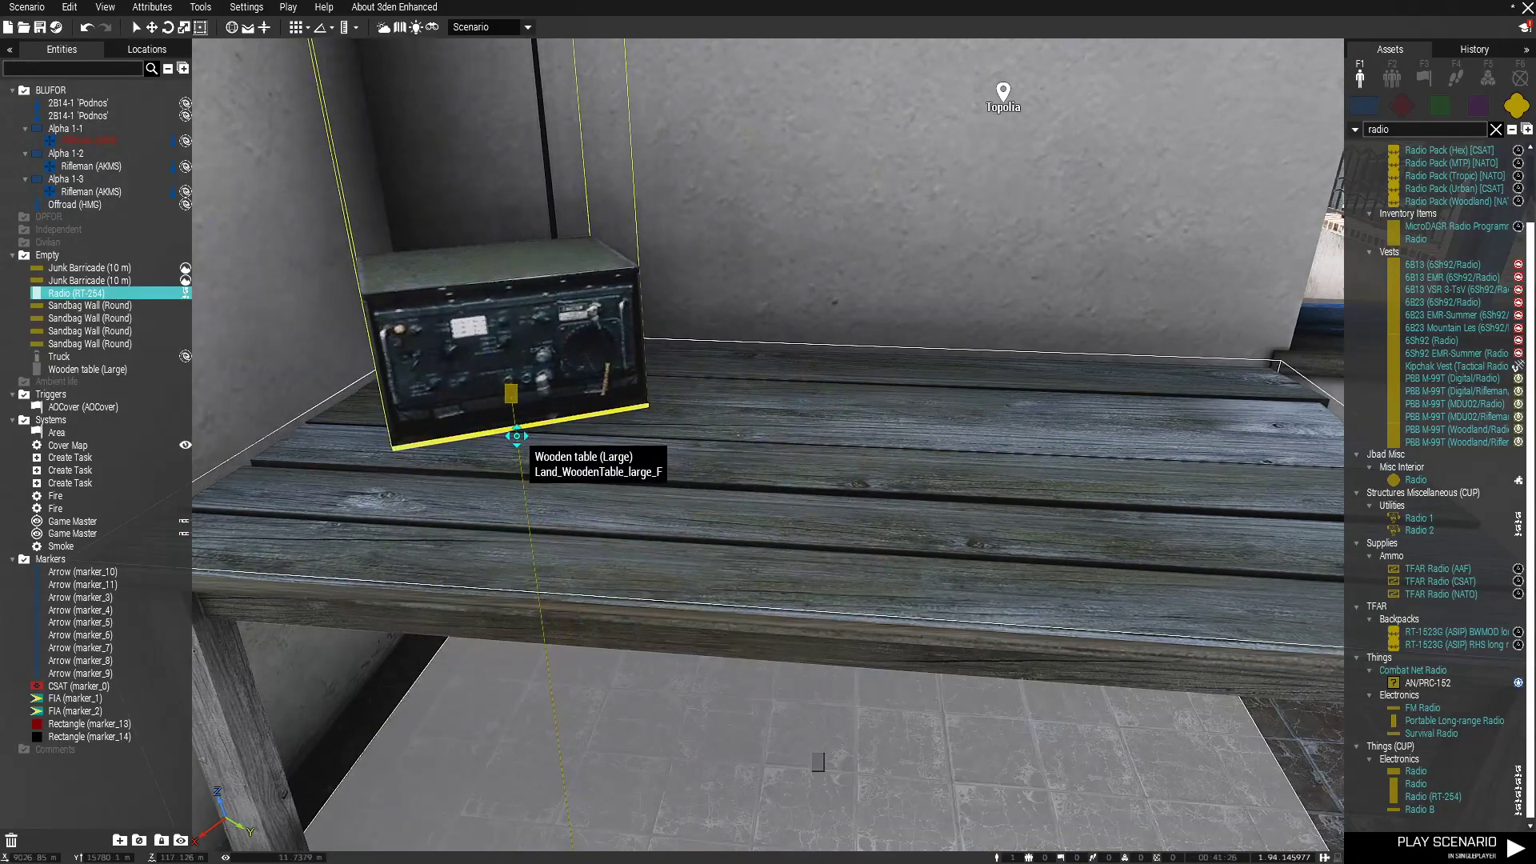
pyautogui.press('s')
pyautogui.press('s')
pyautogui.click(778, 700)
# - Clear the asset search and place a BLUFOR FIA OM Officer on the floor near the table and side wall
pyautogui.moveTo(778, 699); pyautogui.dragTo(805, 693, button='right')
pyautogui.press('s')
pyautogui.press('a')
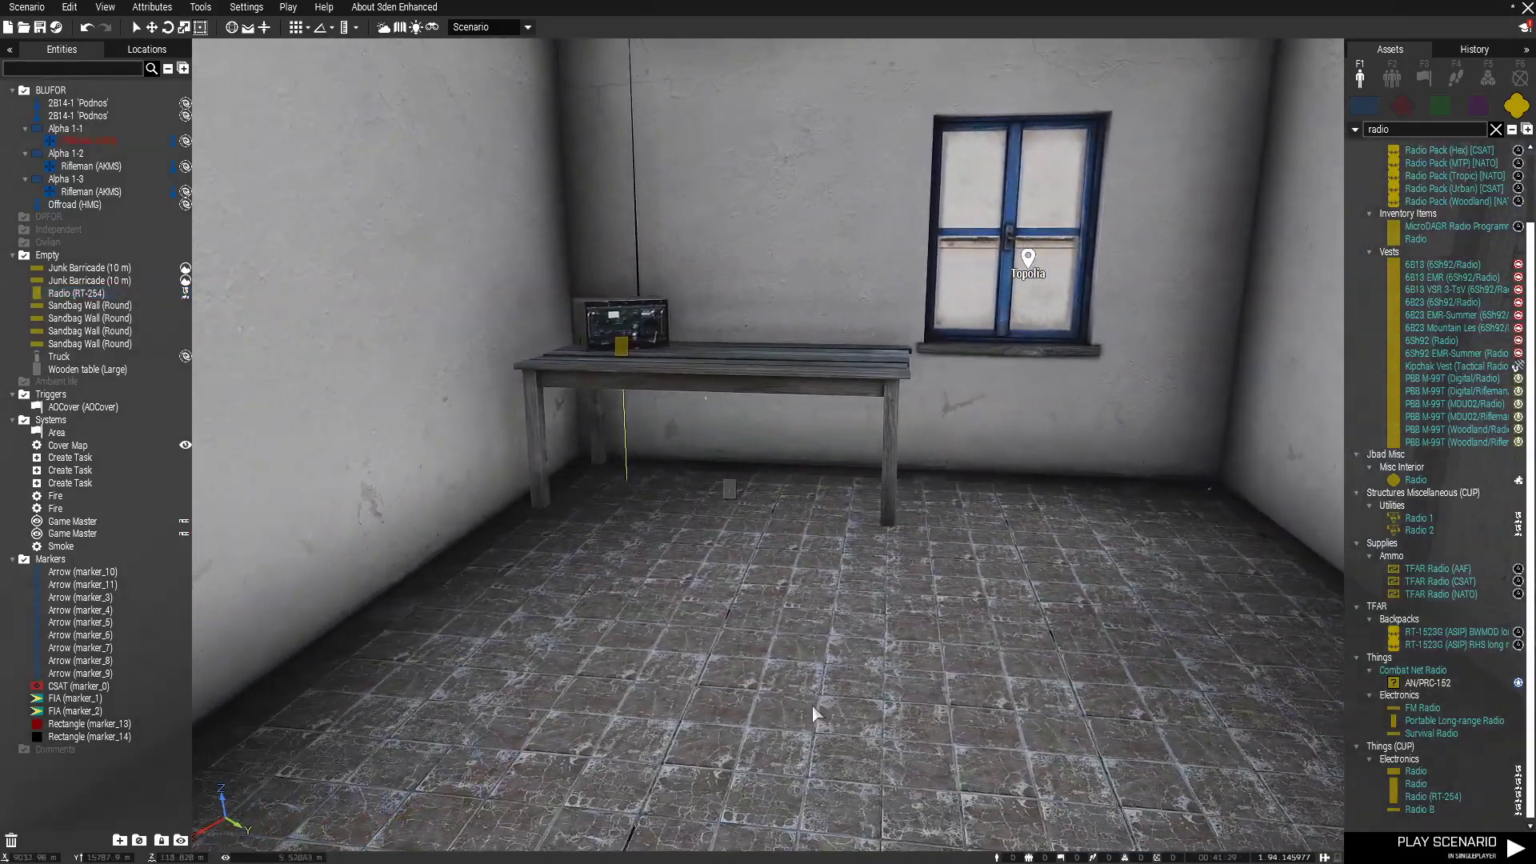
pyautogui.click(1495, 130)
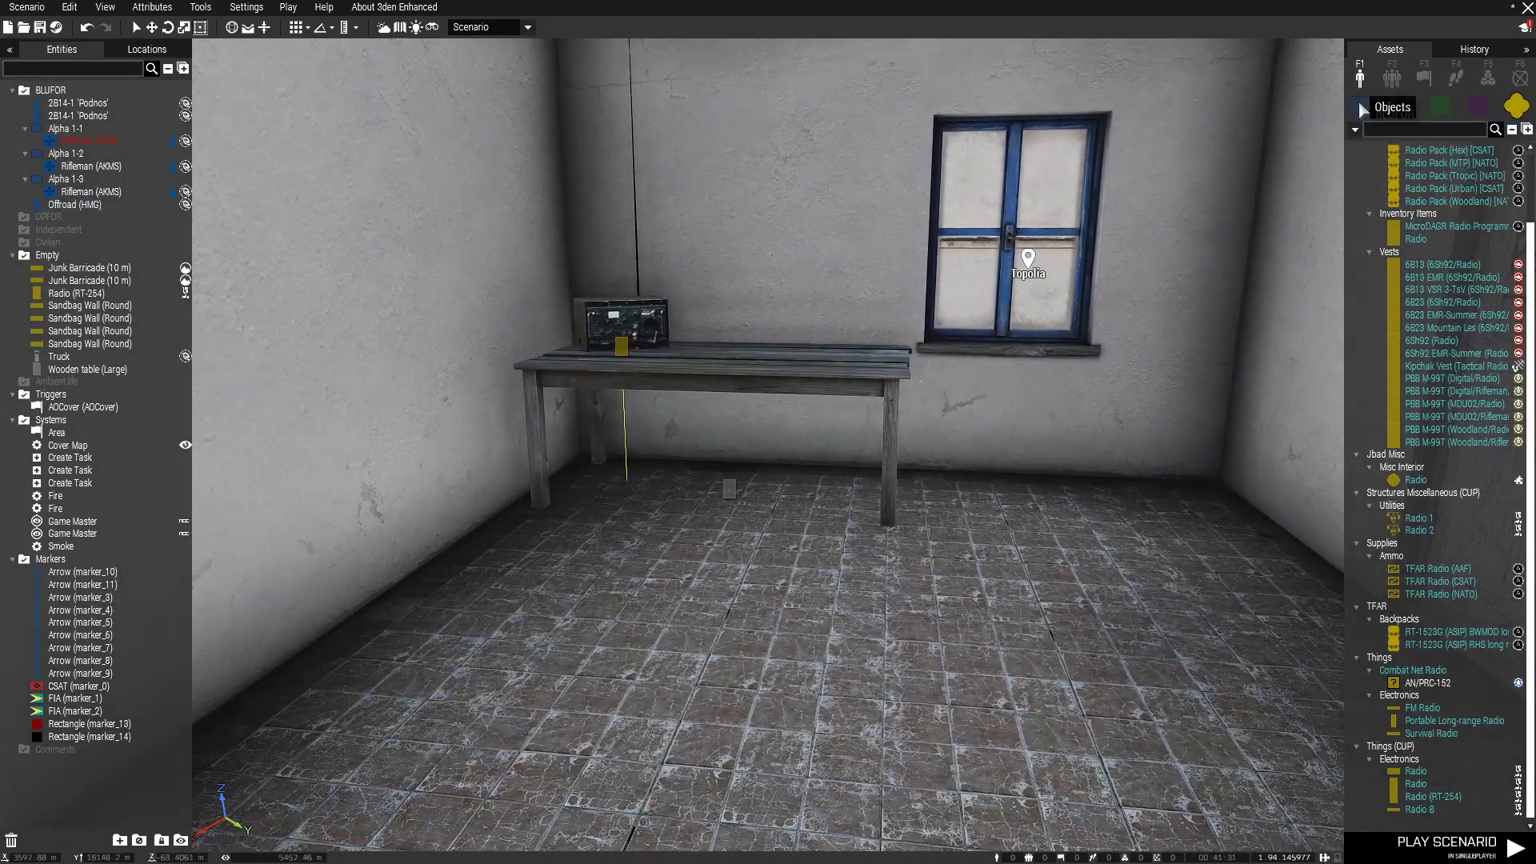
pyautogui.click(1364, 107)
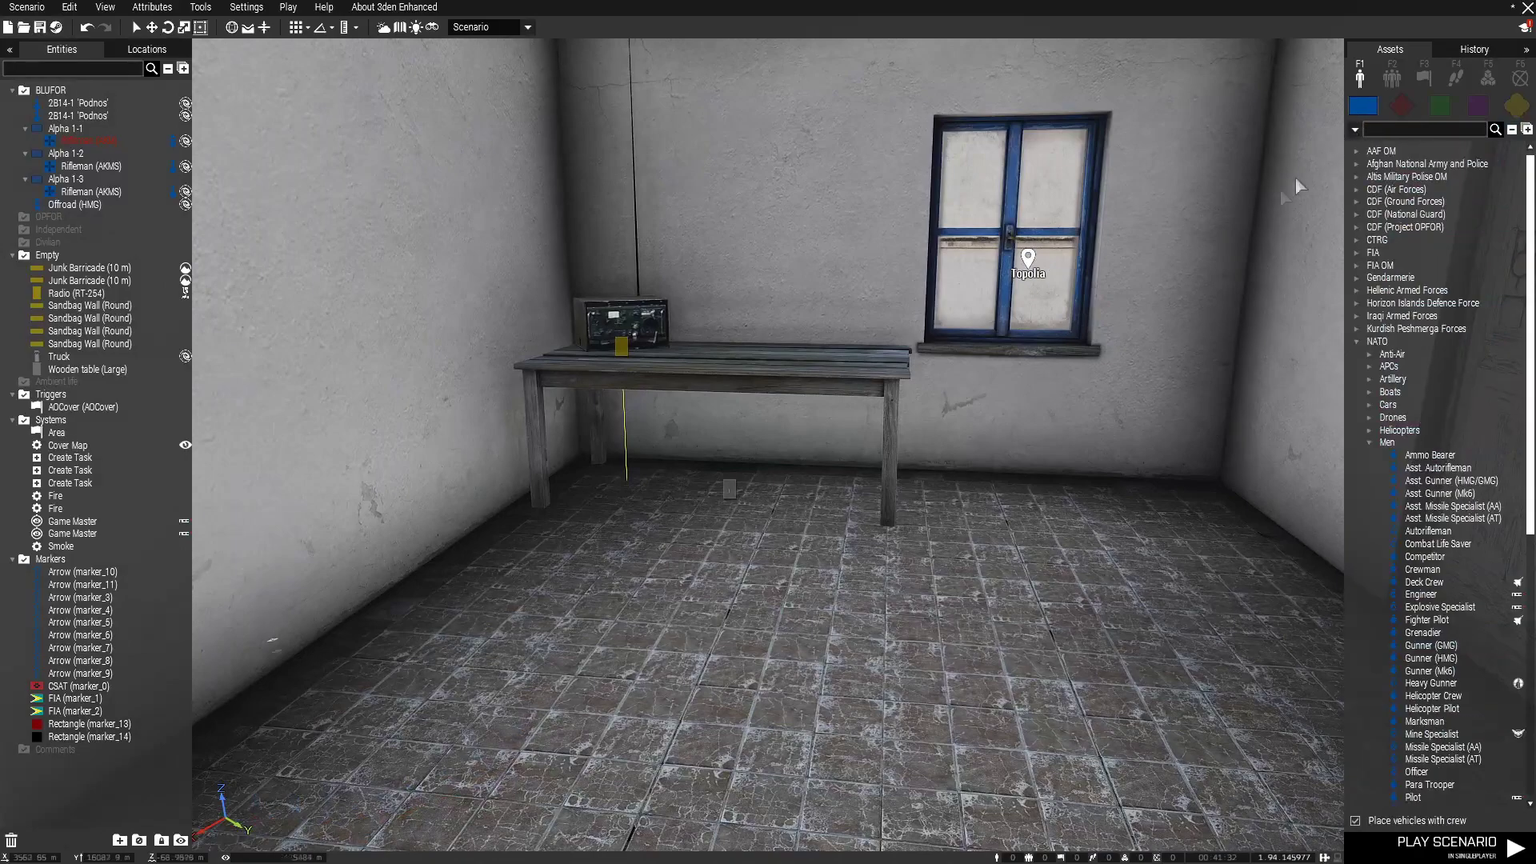
pyautogui.click(1356, 341)
pyautogui.click(1358, 265)
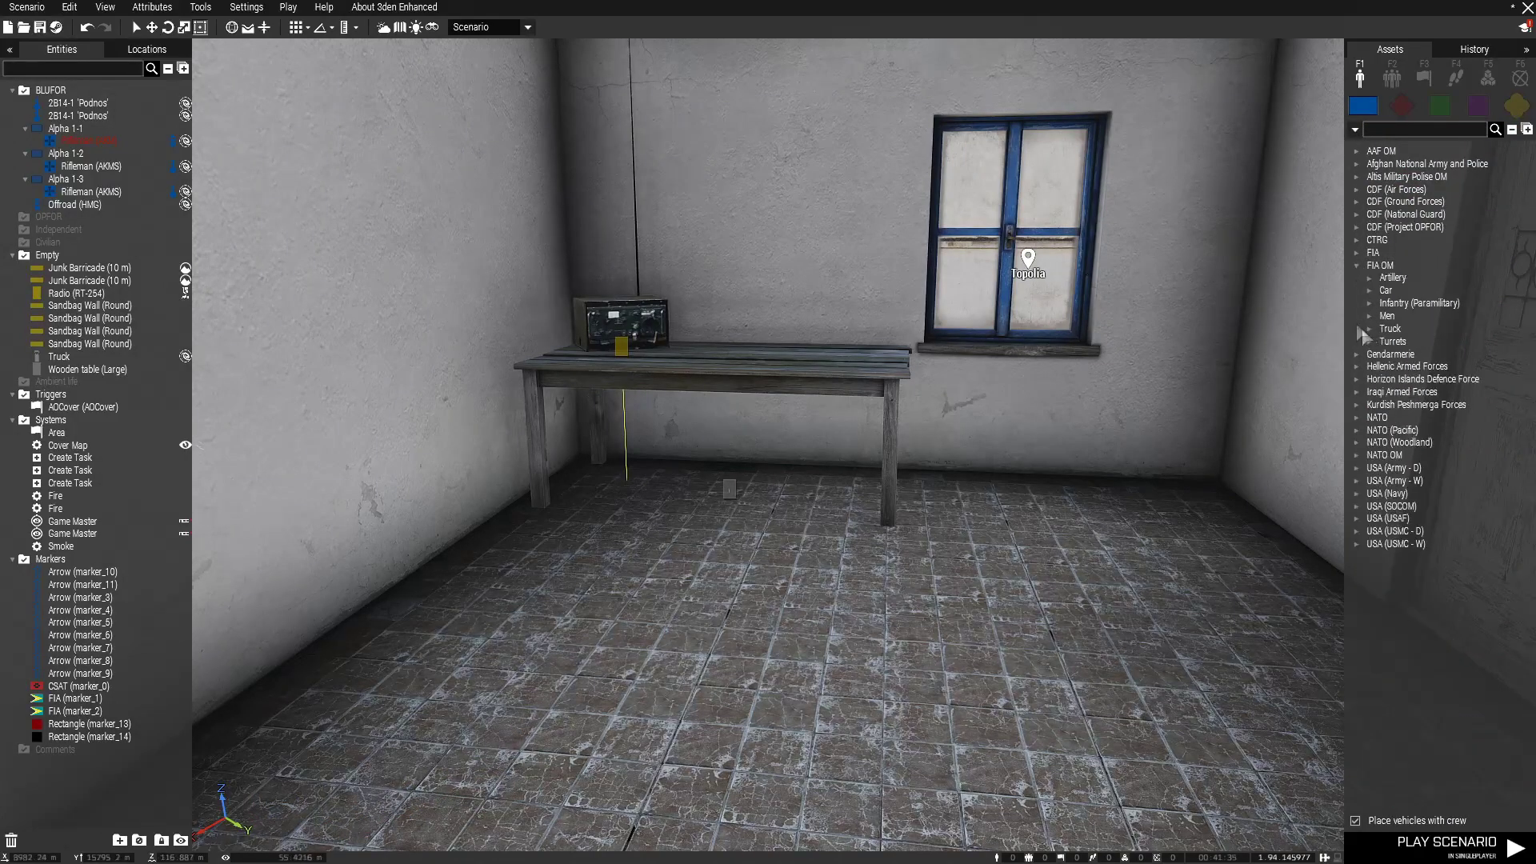
pyautogui.click(1370, 317)
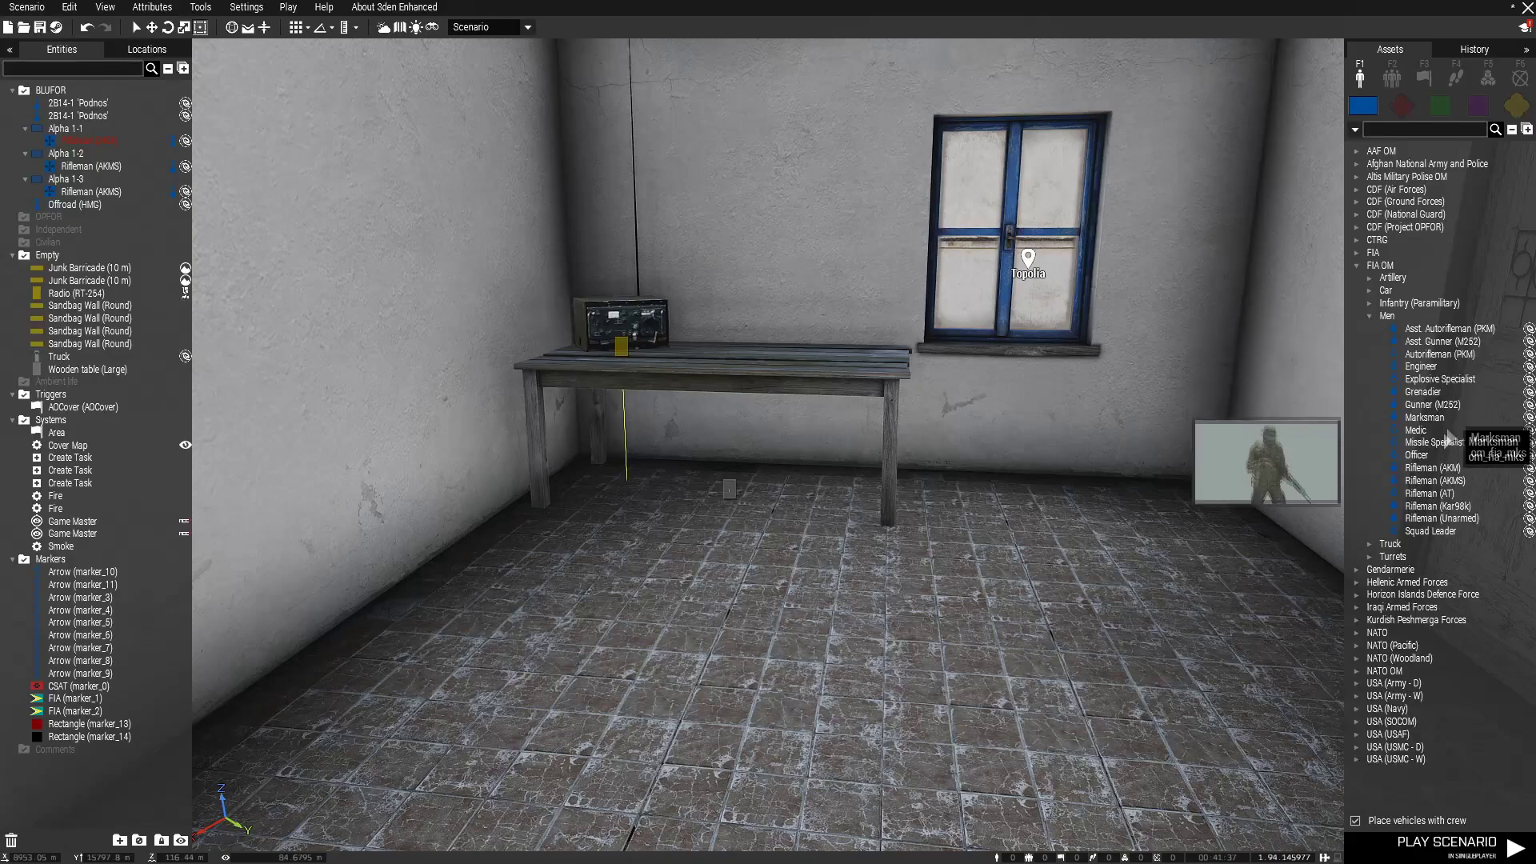
pyautogui.click(1417, 454)
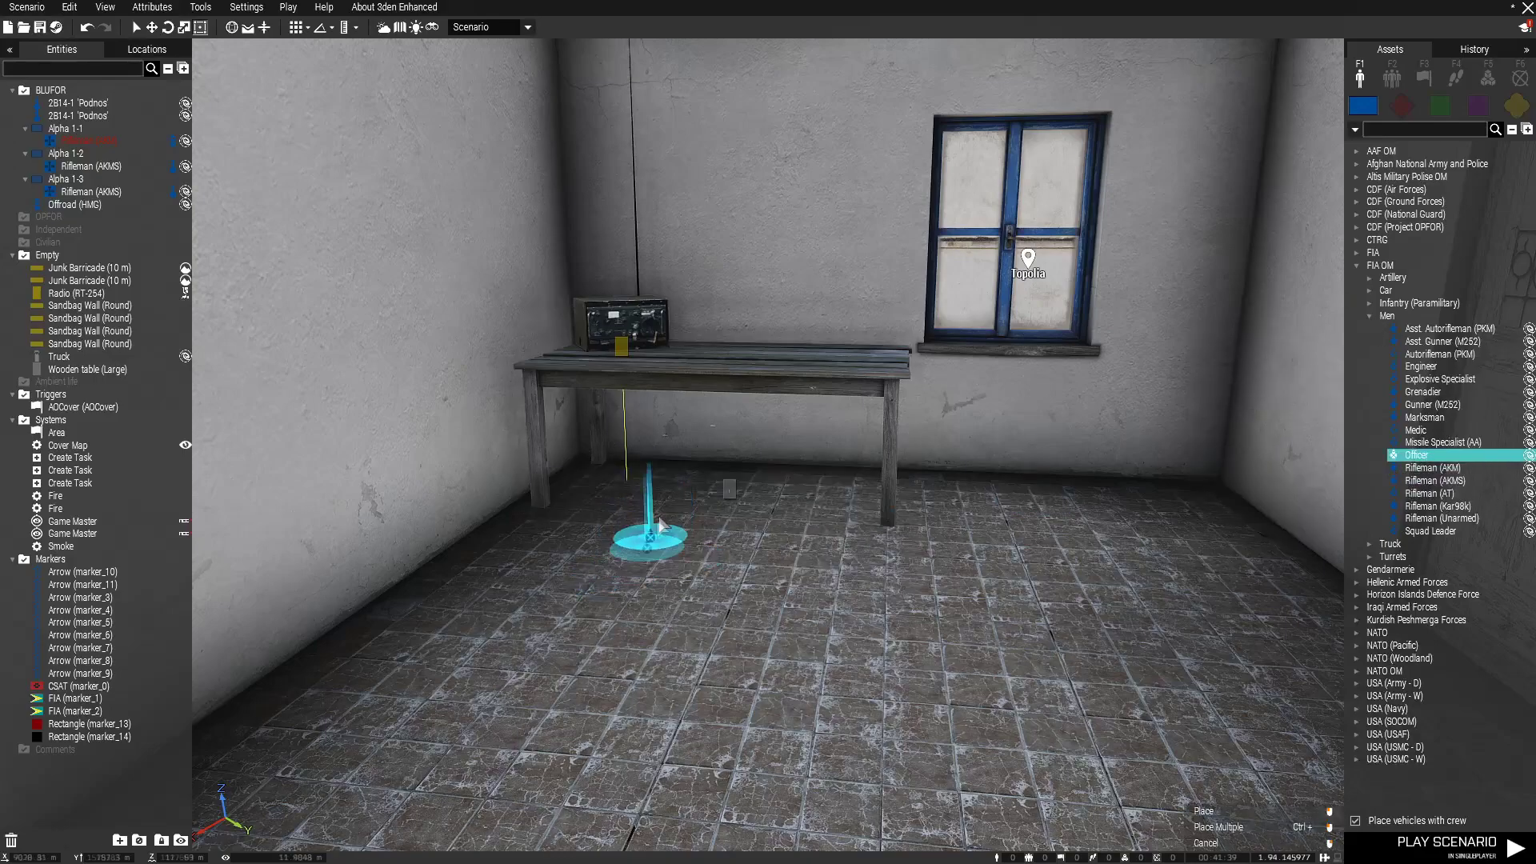
pyautogui.click(546, 594)
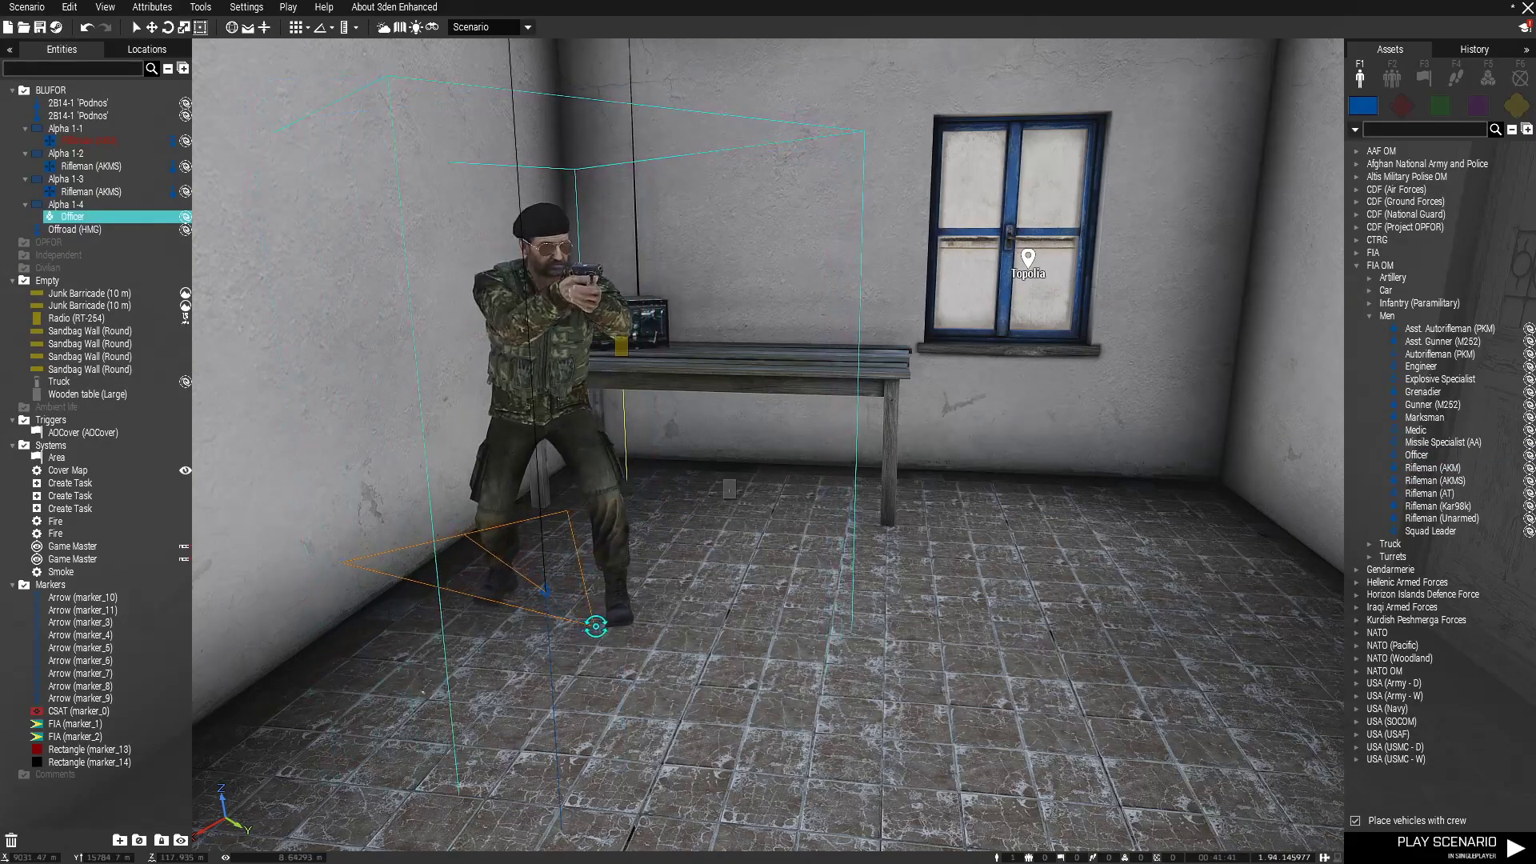
pyautogui.click(708, 424)
# - Examine the officer's outfit, pose and facing direction from several sides
pyautogui.press('d')
pyautogui.press('w')
pyautogui.moveTo(824, 584); pyautogui.dragTo(575, 619, button='right')
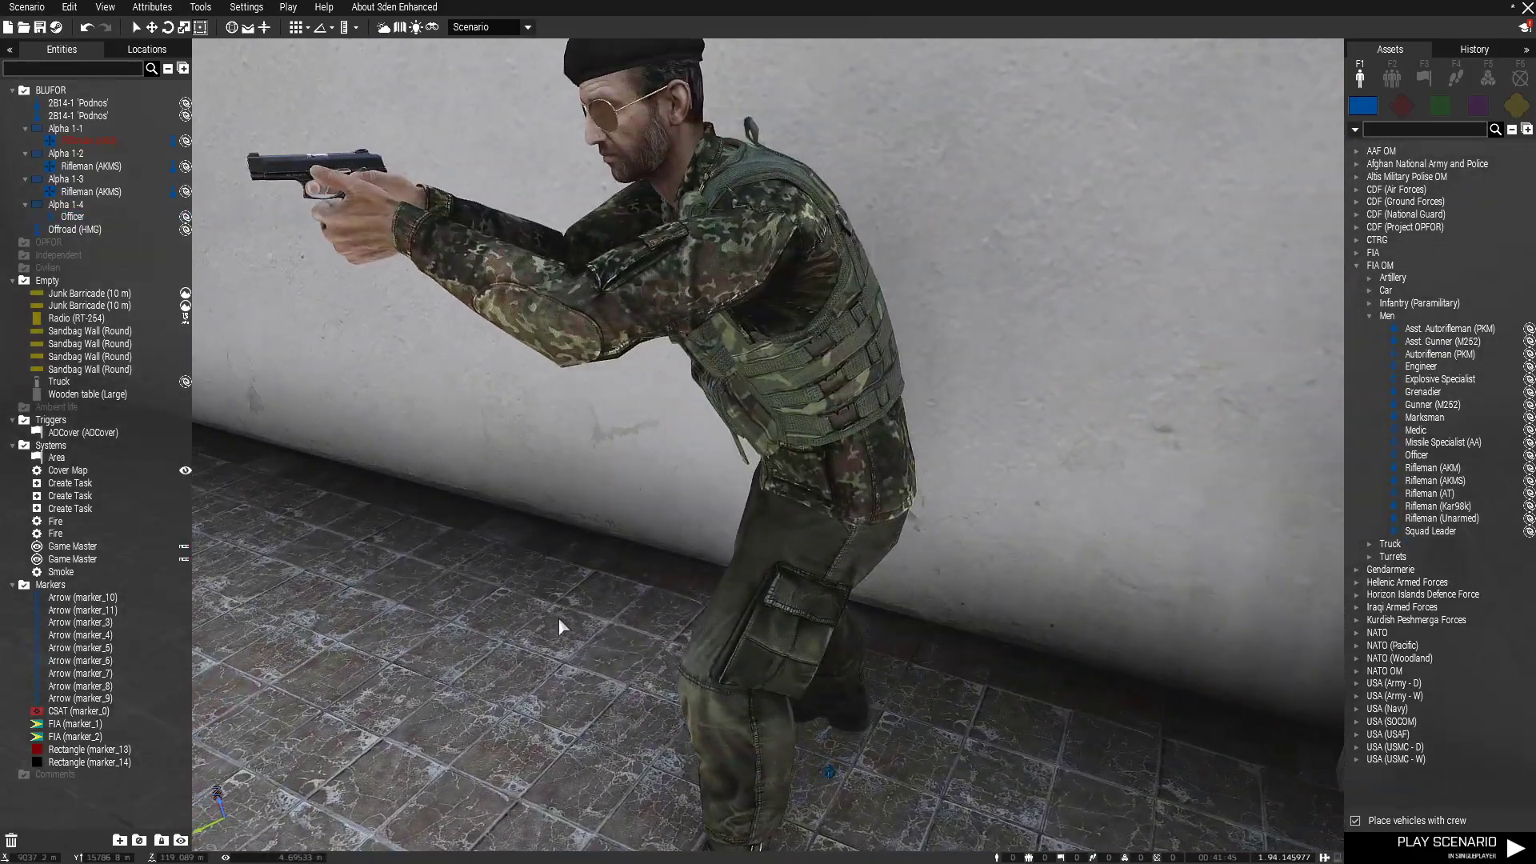
pyautogui.press('s')
pyautogui.moveTo(559, 618); pyautogui.dragTo(582, 595, button='right')
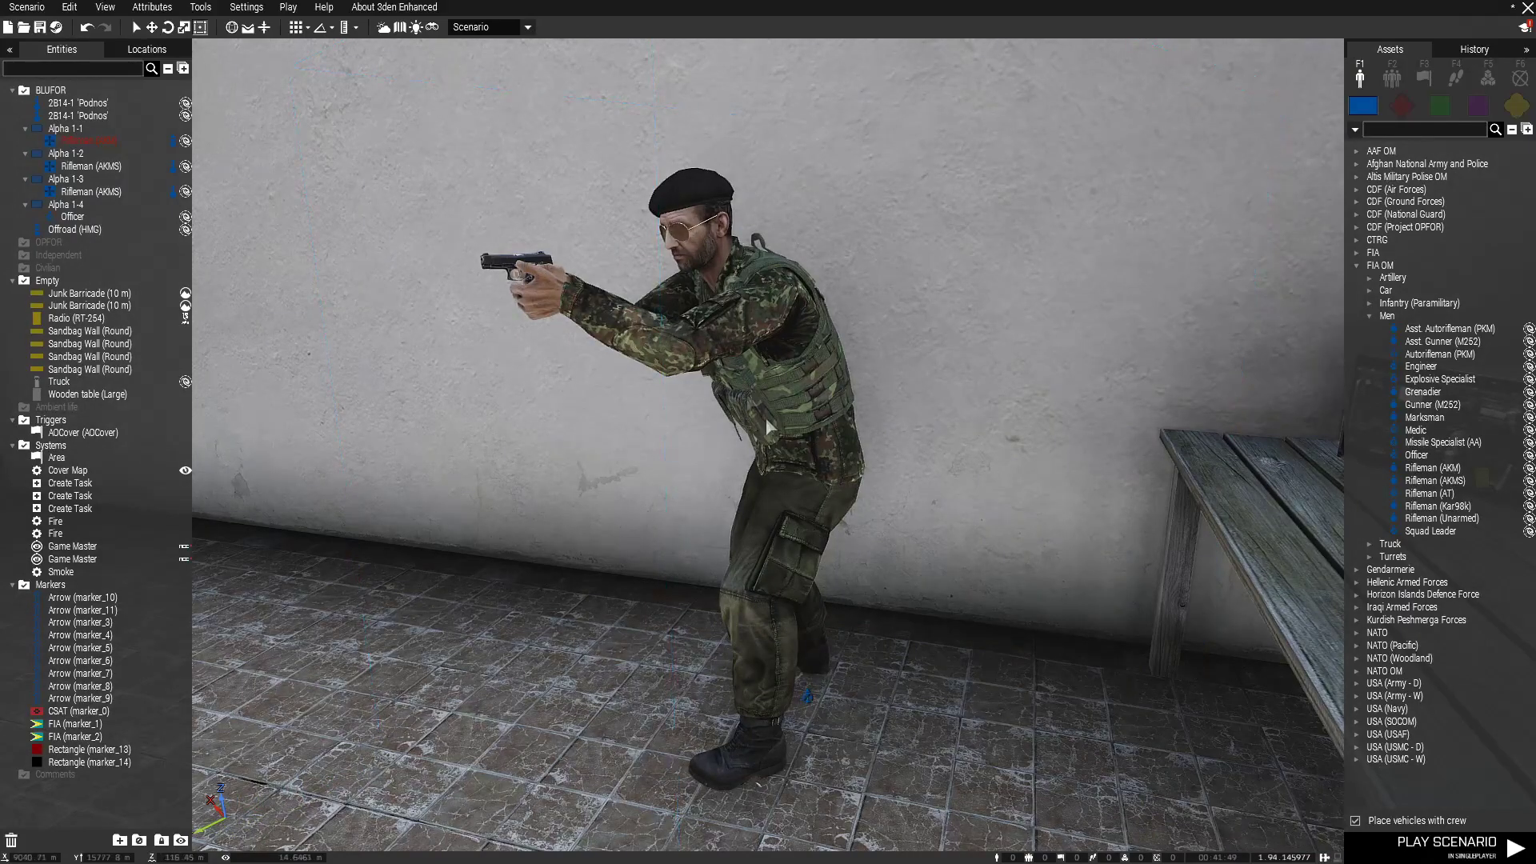
pyautogui.press('q')
pyautogui.press('a')
pyautogui.moveTo(624, 514); pyautogui.dragTo(569, 535, button='right')
pyautogui.press('d')
pyautogui.press('a')
pyautogui.press('a')
pyautogui.press('d')
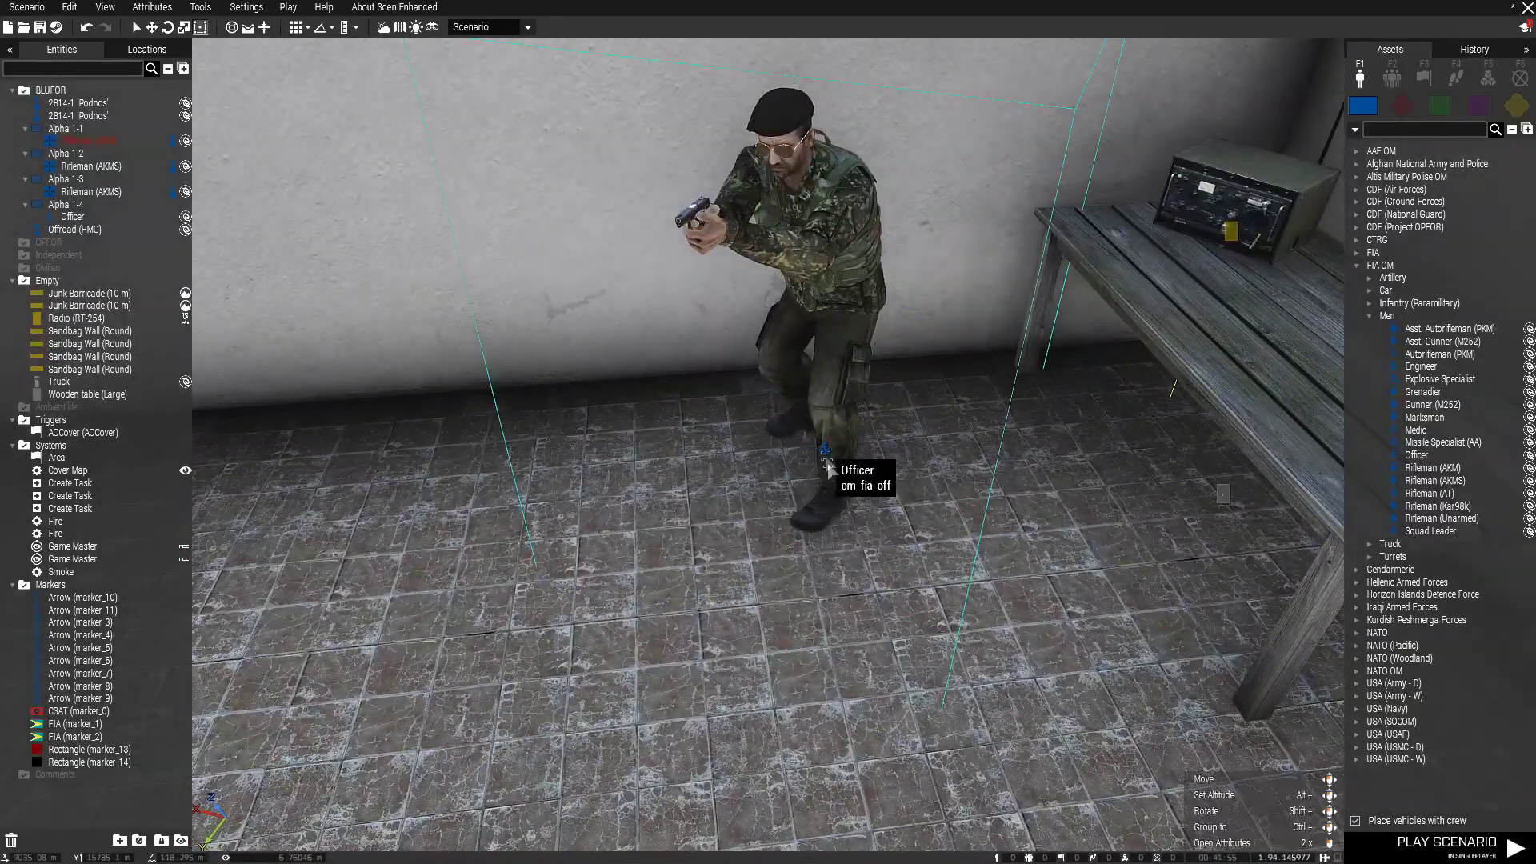
# - Rotate the officer to aim across the room towards the door
pyautogui.keyDown('shift'); pyautogui.moveTo(824, 457); pyautogui.dragTo(898, 565); pyautogui.keyUp('shift')
pyautogui.press('q')
pyautogui.press('w')
pyautogui.moveTo(710, 584); pyautogui.dragTo(1148, 394, button='right')
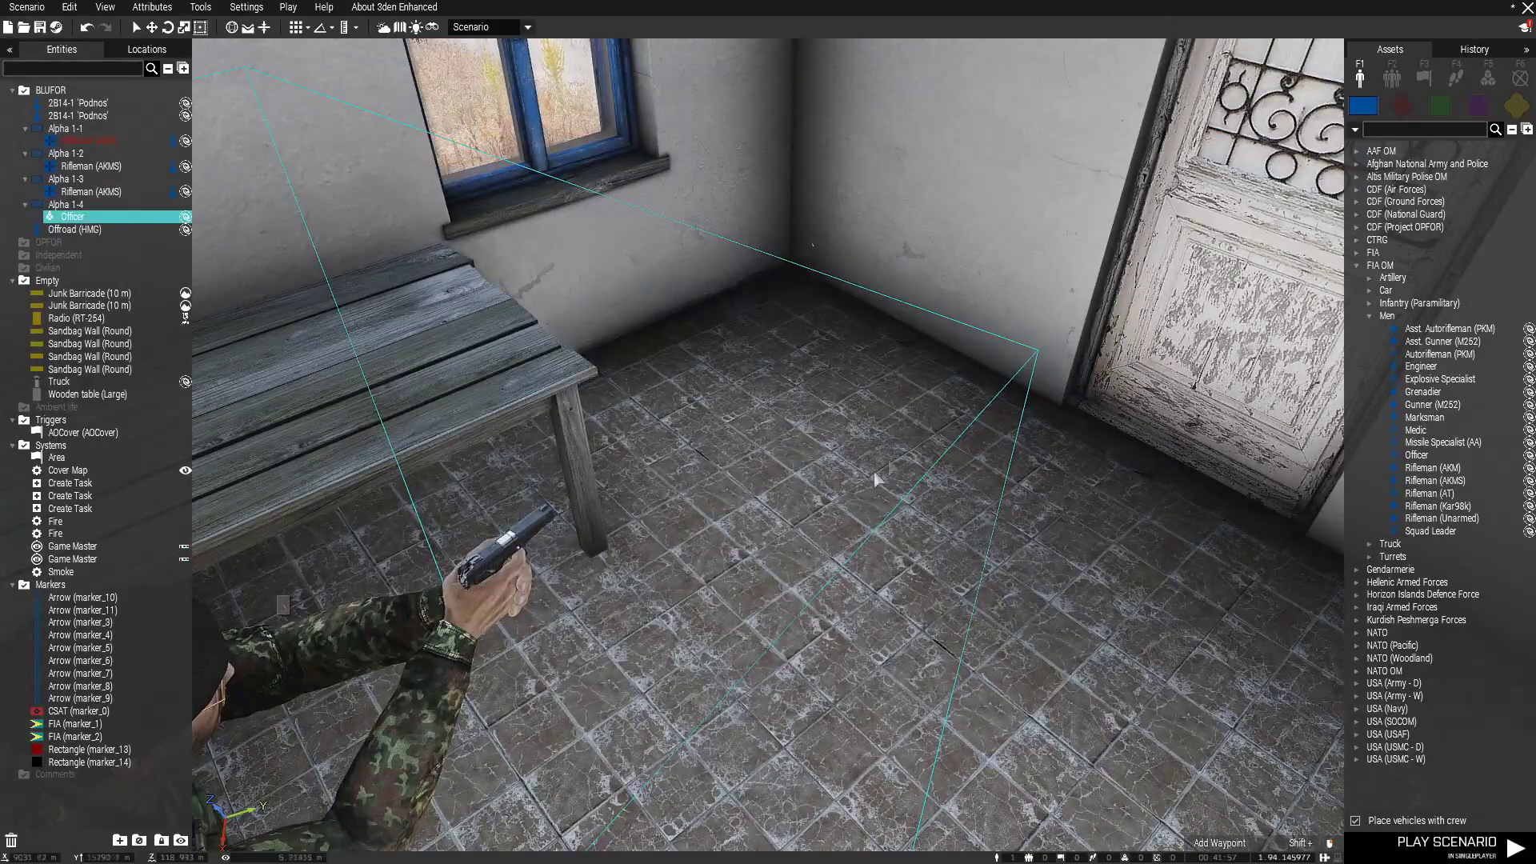
pyautogui.press('s')
pyautogui.moveTo(874, 470); pyautogui.dragTo(803, 424, button='right')
pyautogui.press('a')
pyautogui.press('w')
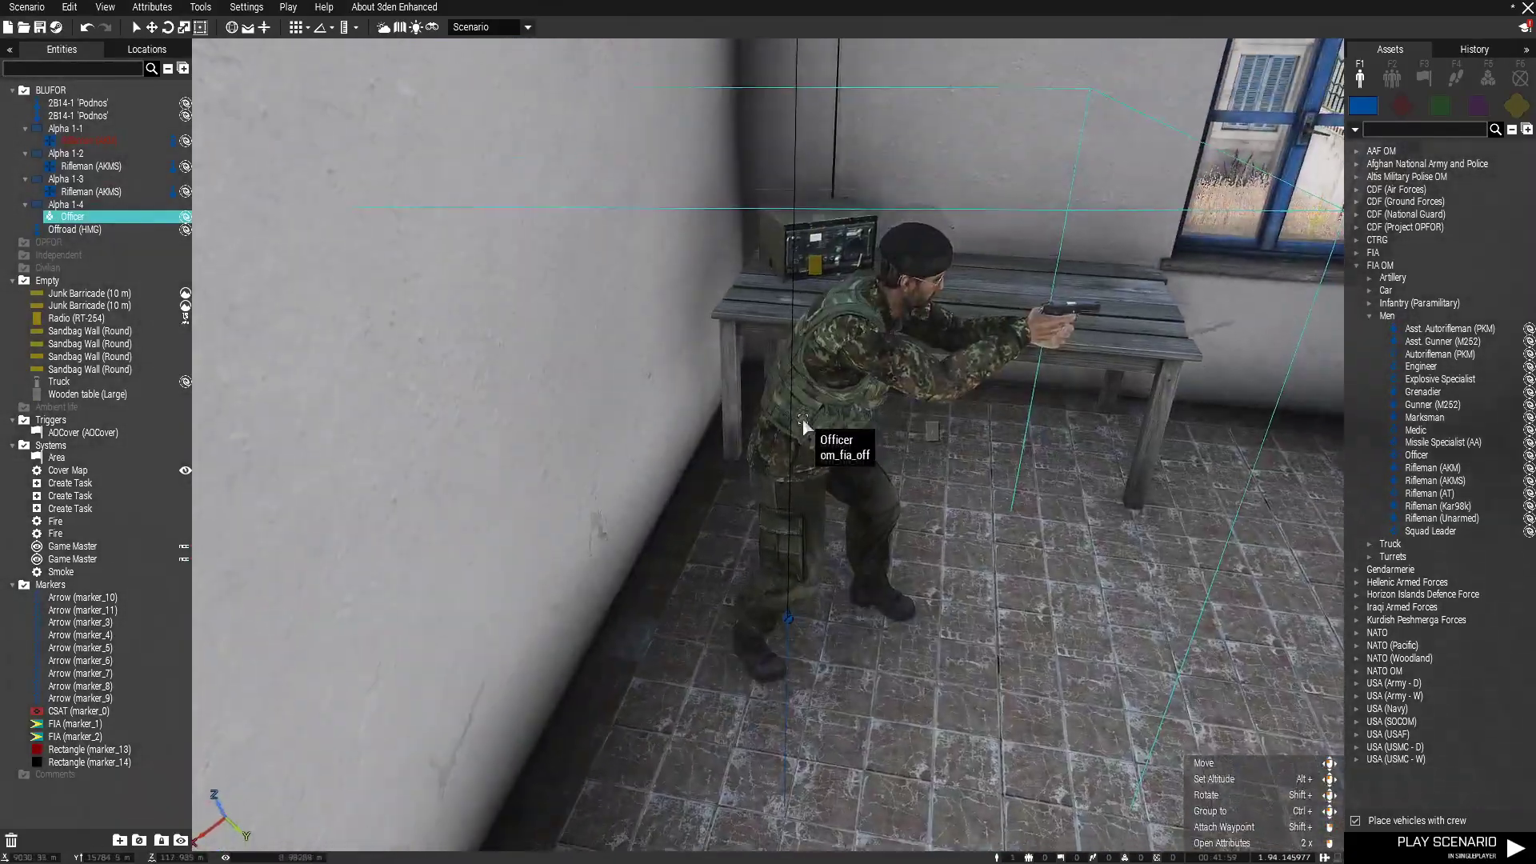
# - Disable the Move AI feature in the officer's attributes and apply the change
pyautogui.doubleClick(790, 632)
pyautogui.scroll(-3, 587, 488)
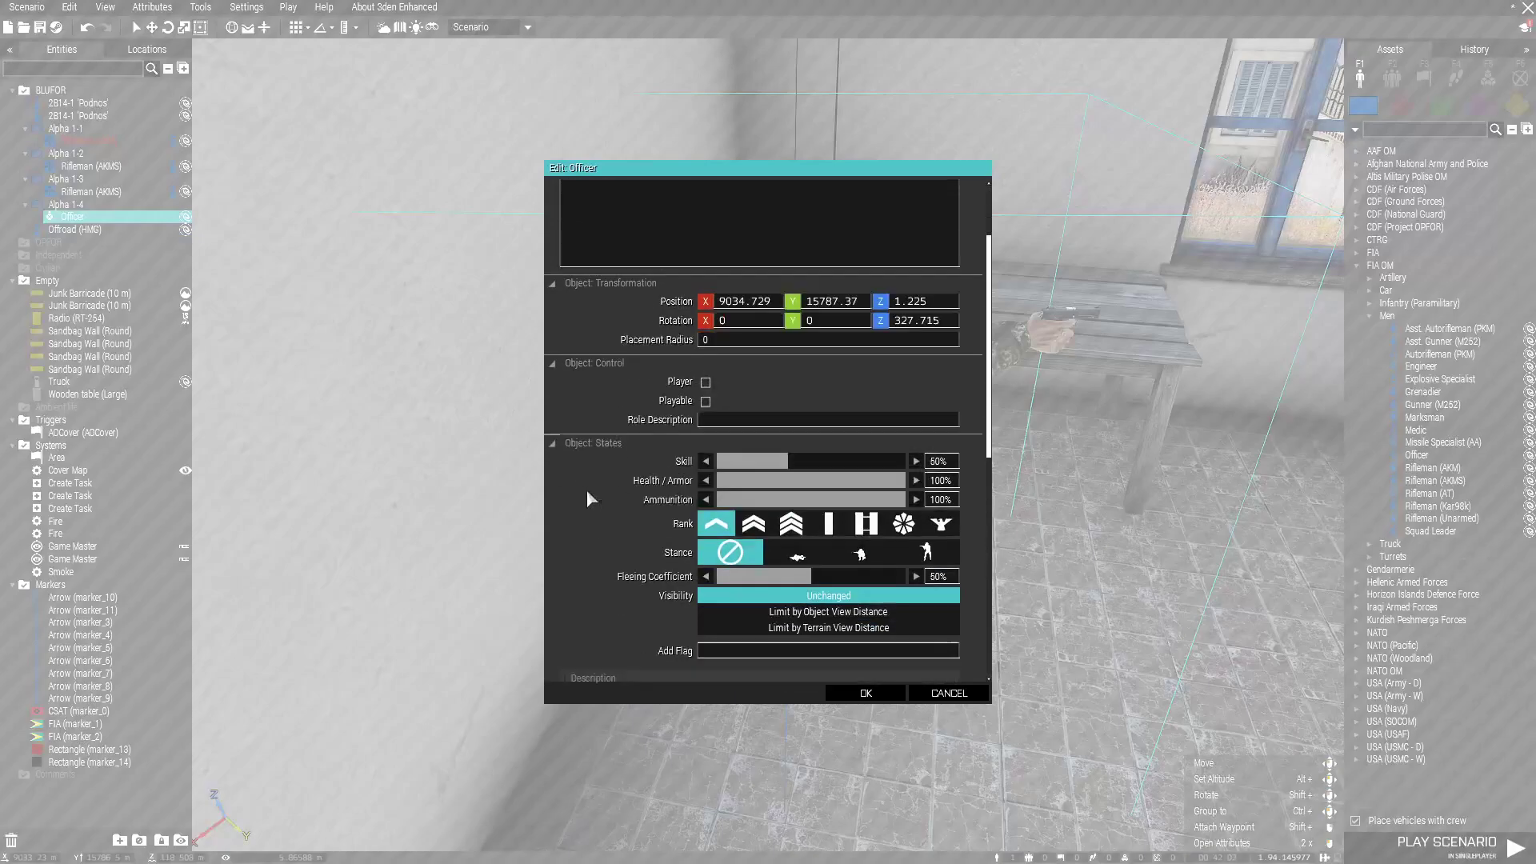
pyautogui.scroll(-6, 588, 488)
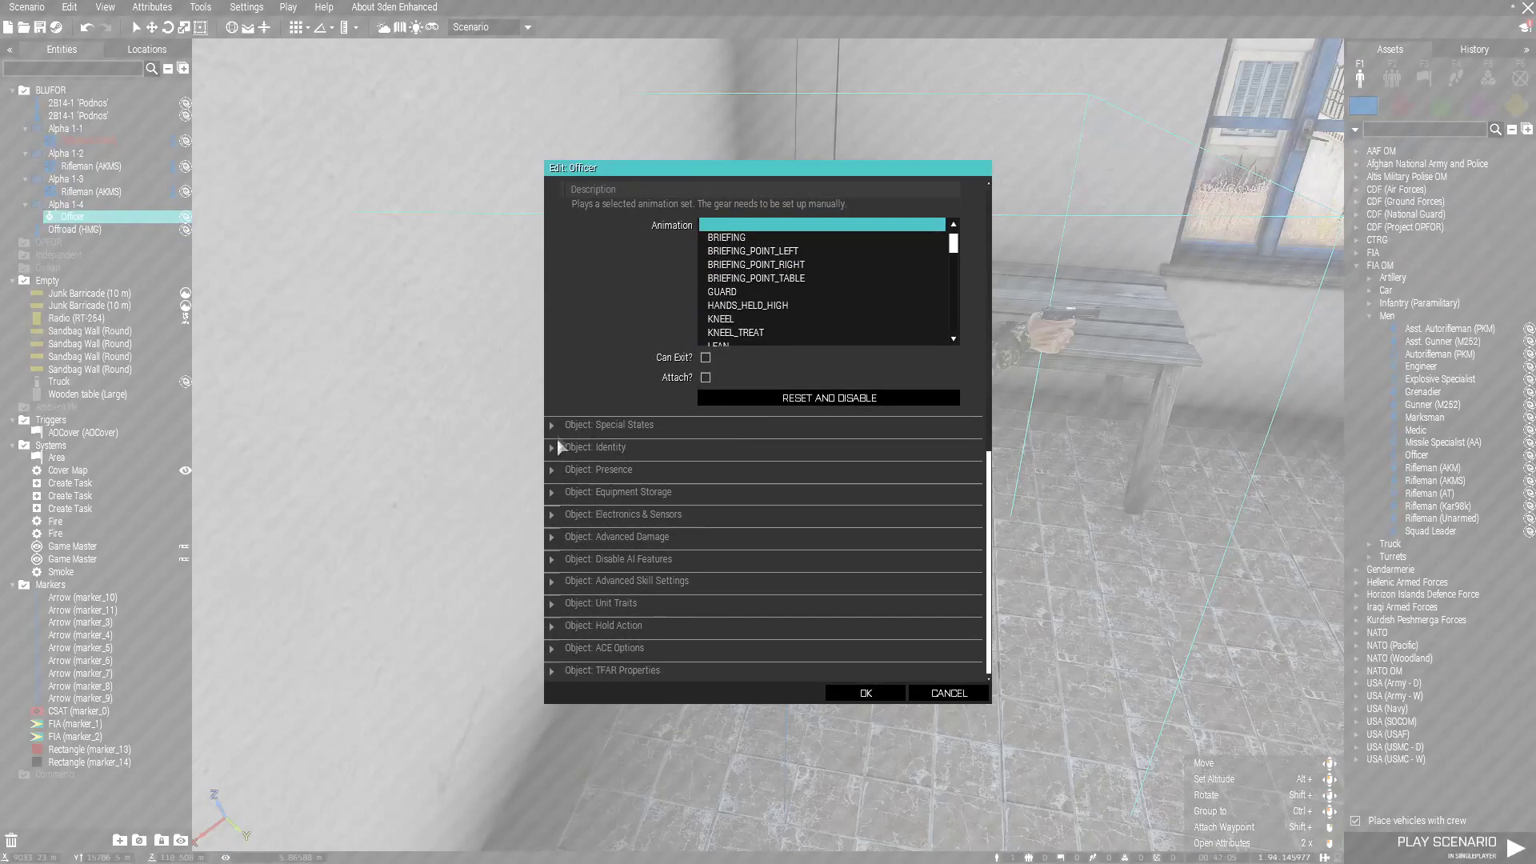
pyautogui.click(552, 560)
pyautogui.scroll(-1, 840, 570)
pyautogui.scroll(-4, 840, 569)
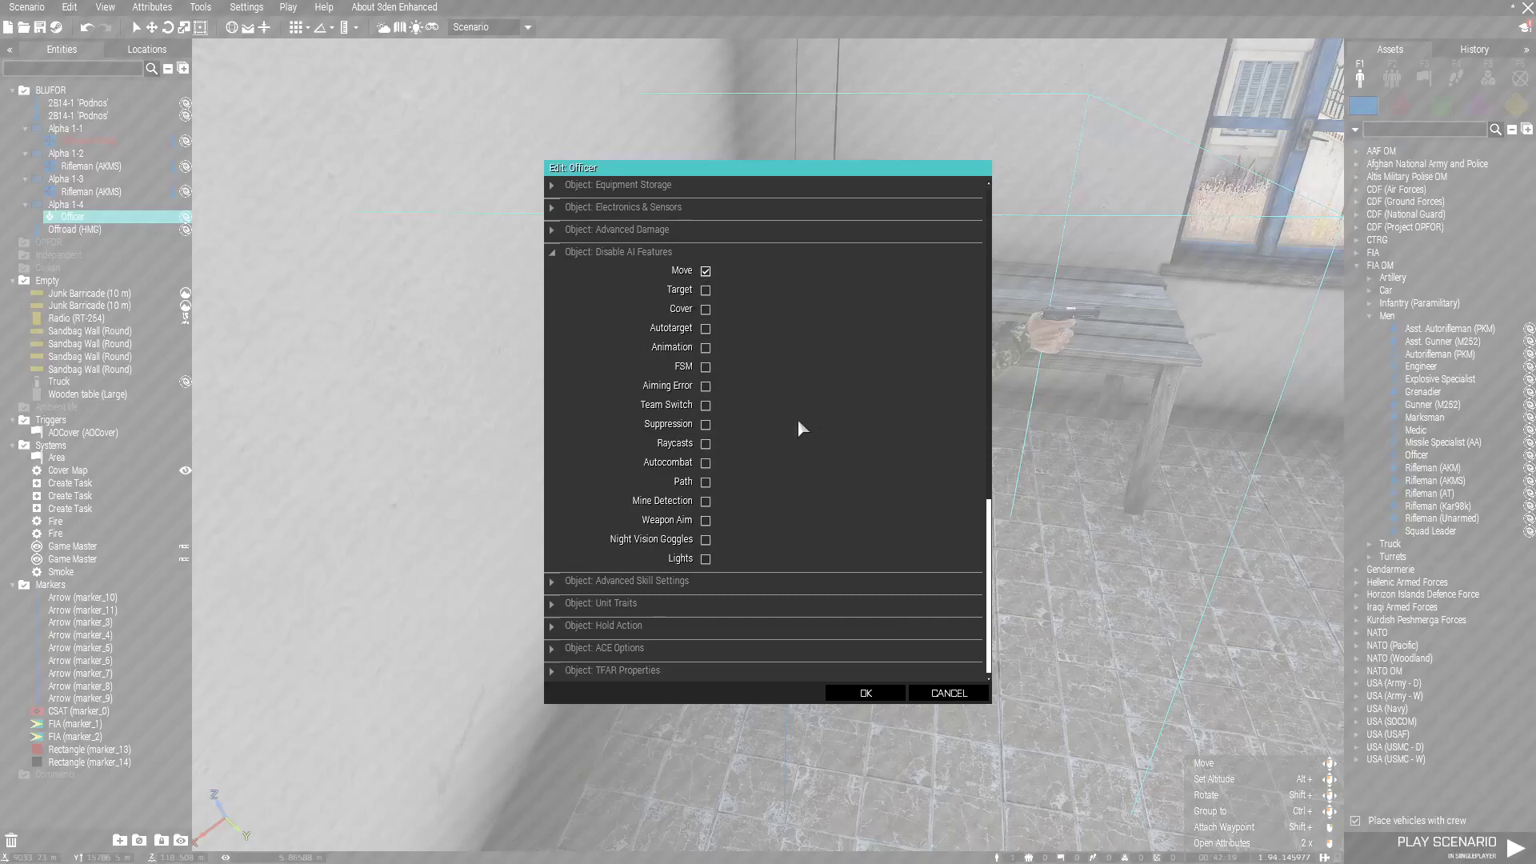
pyautogui.click(866, 695)
pyautogui.press('s')
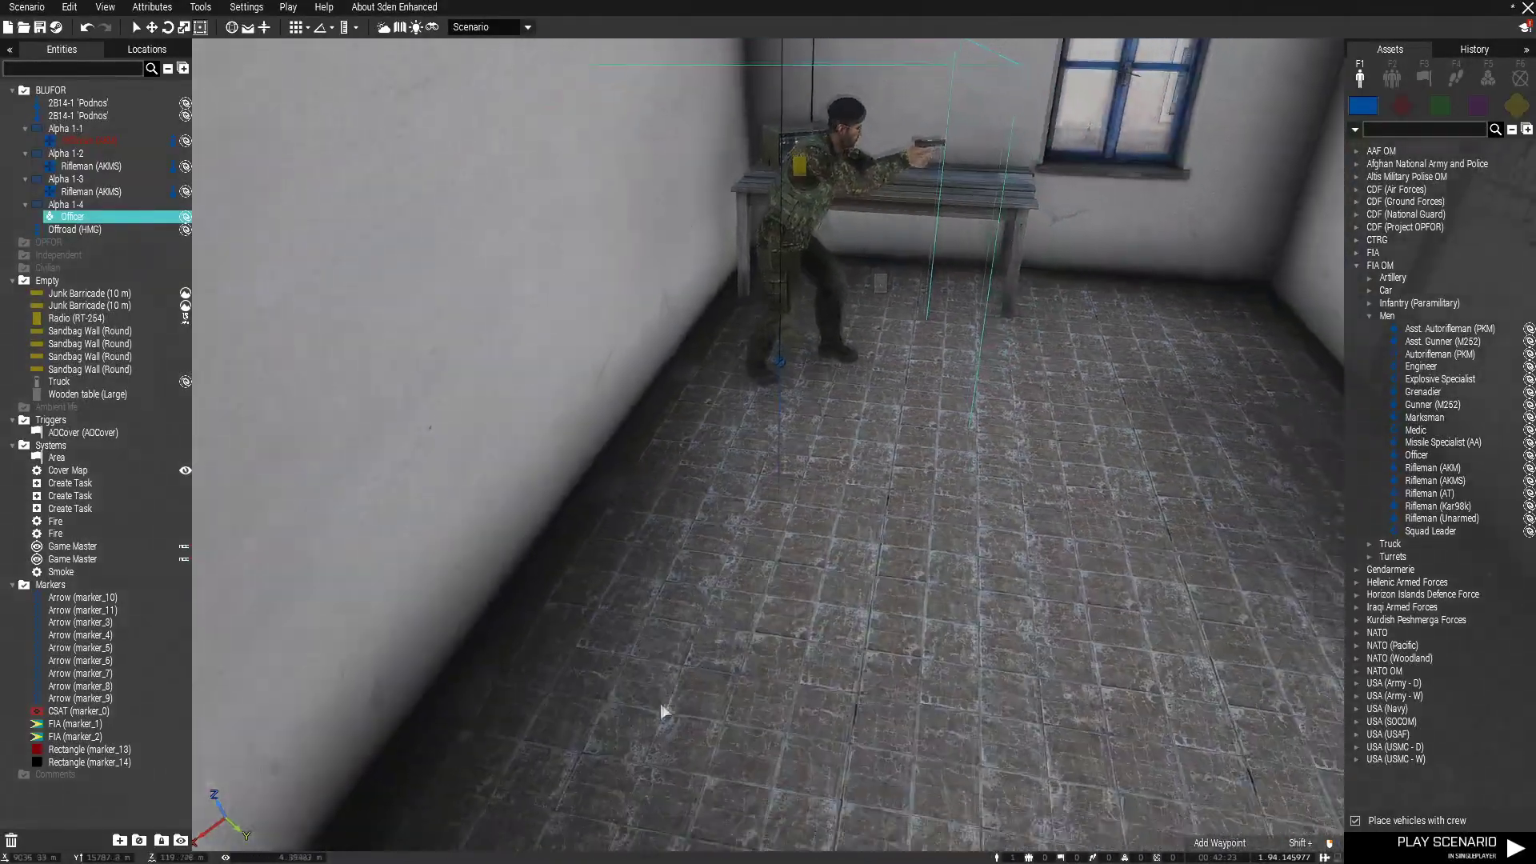
# - Draw an ellipse area marker about 116 by 65 m around the officer's house and neighbouring buildings, rotated about 156° to follow the road
pyautogui.moveTo(682, 685)
pyautogui.mouseDown(button='right')
pyautogui.moveTo(733, 672)
pyautogui.moveTo(699, 668)
pyautogui.mouseUp(button='right')
pyautogui.press('w')
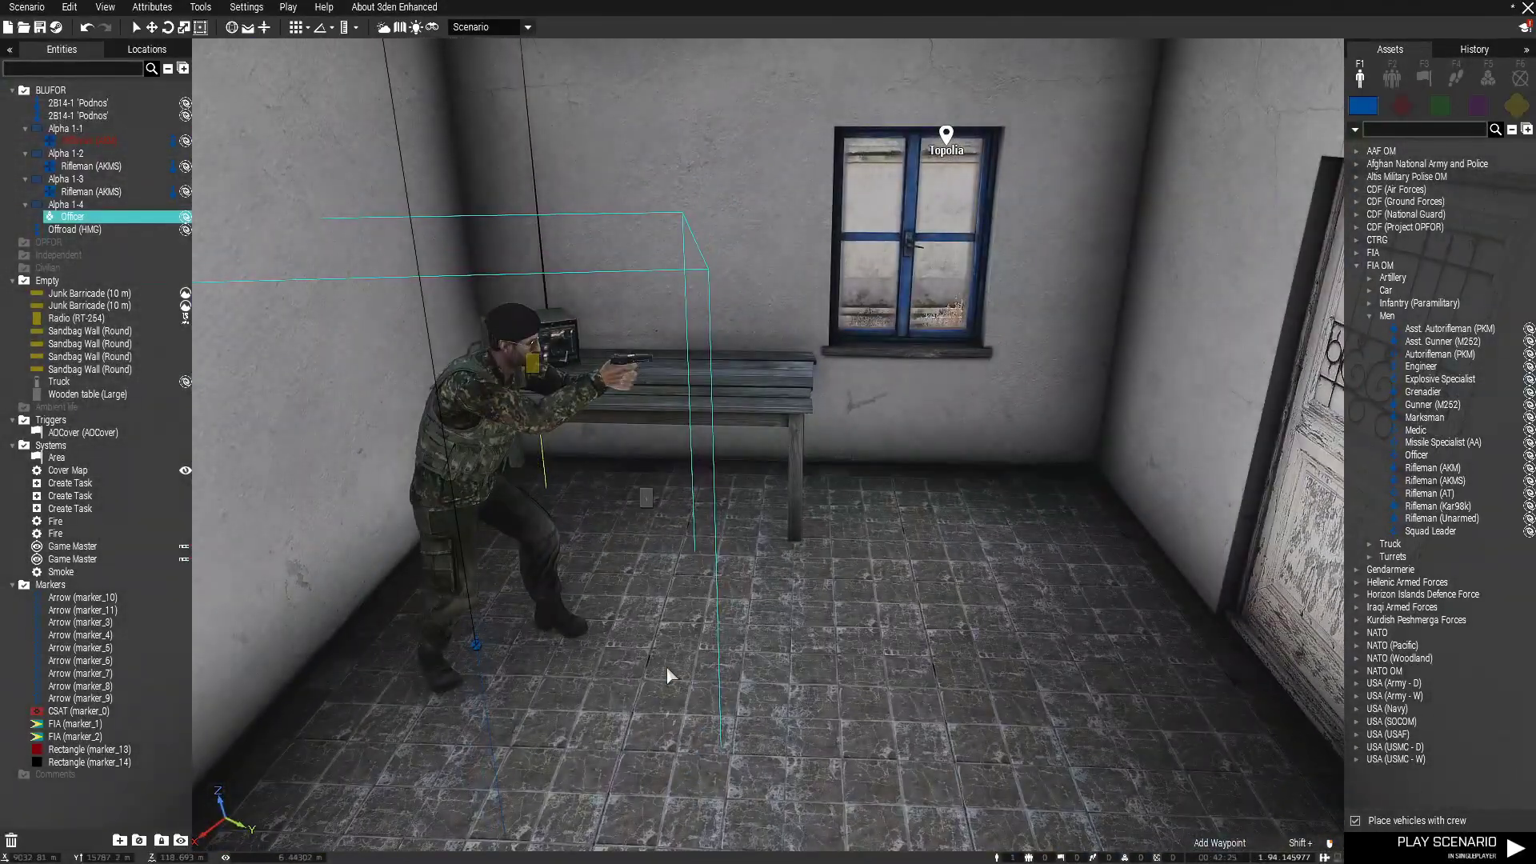
pyautogui.press('m')
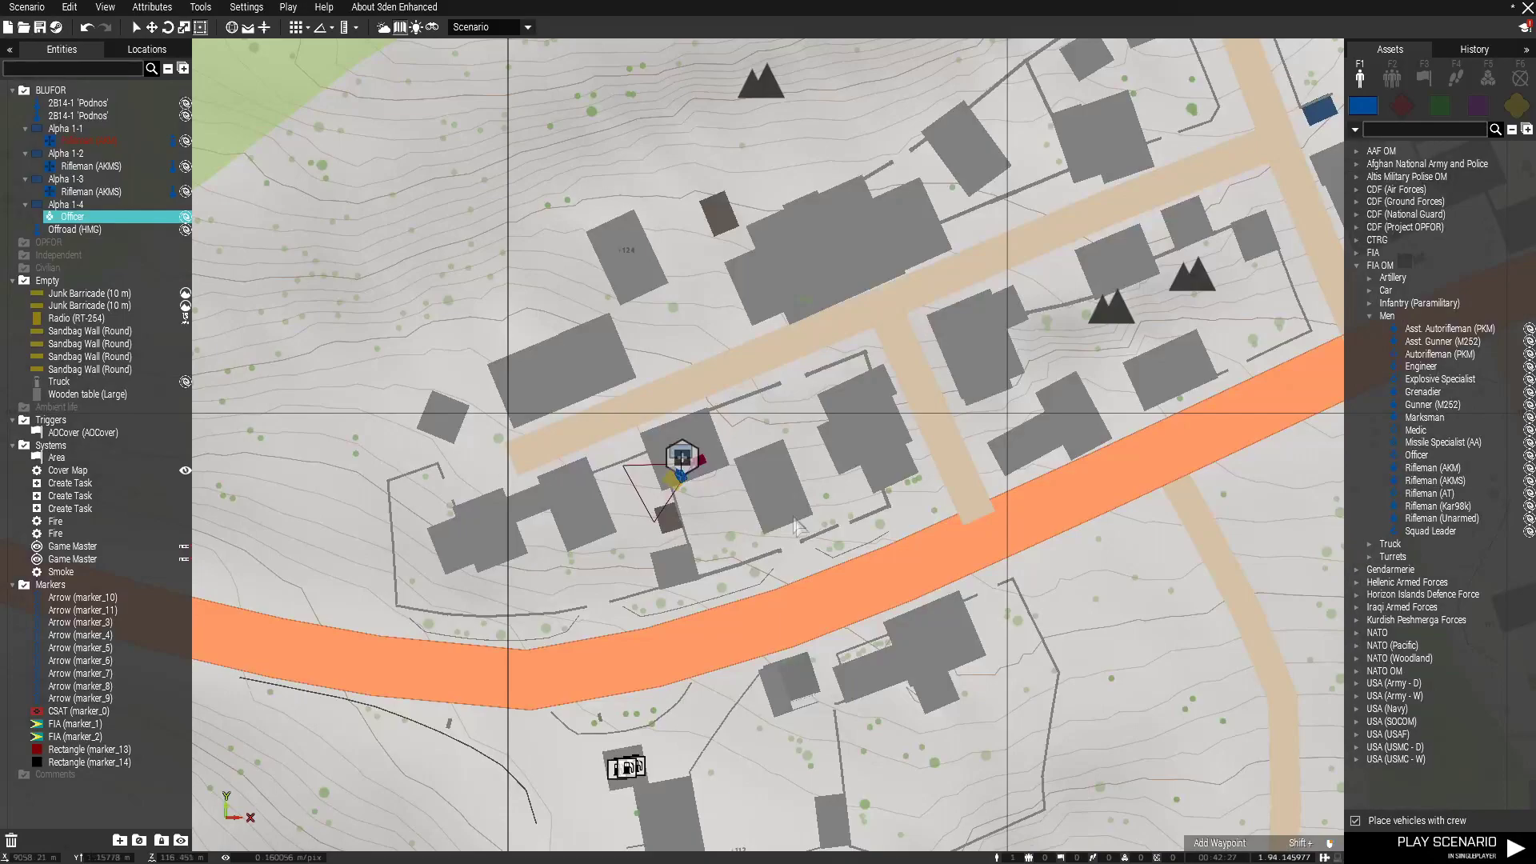
pyautogui.scroll(10, 740, 516)
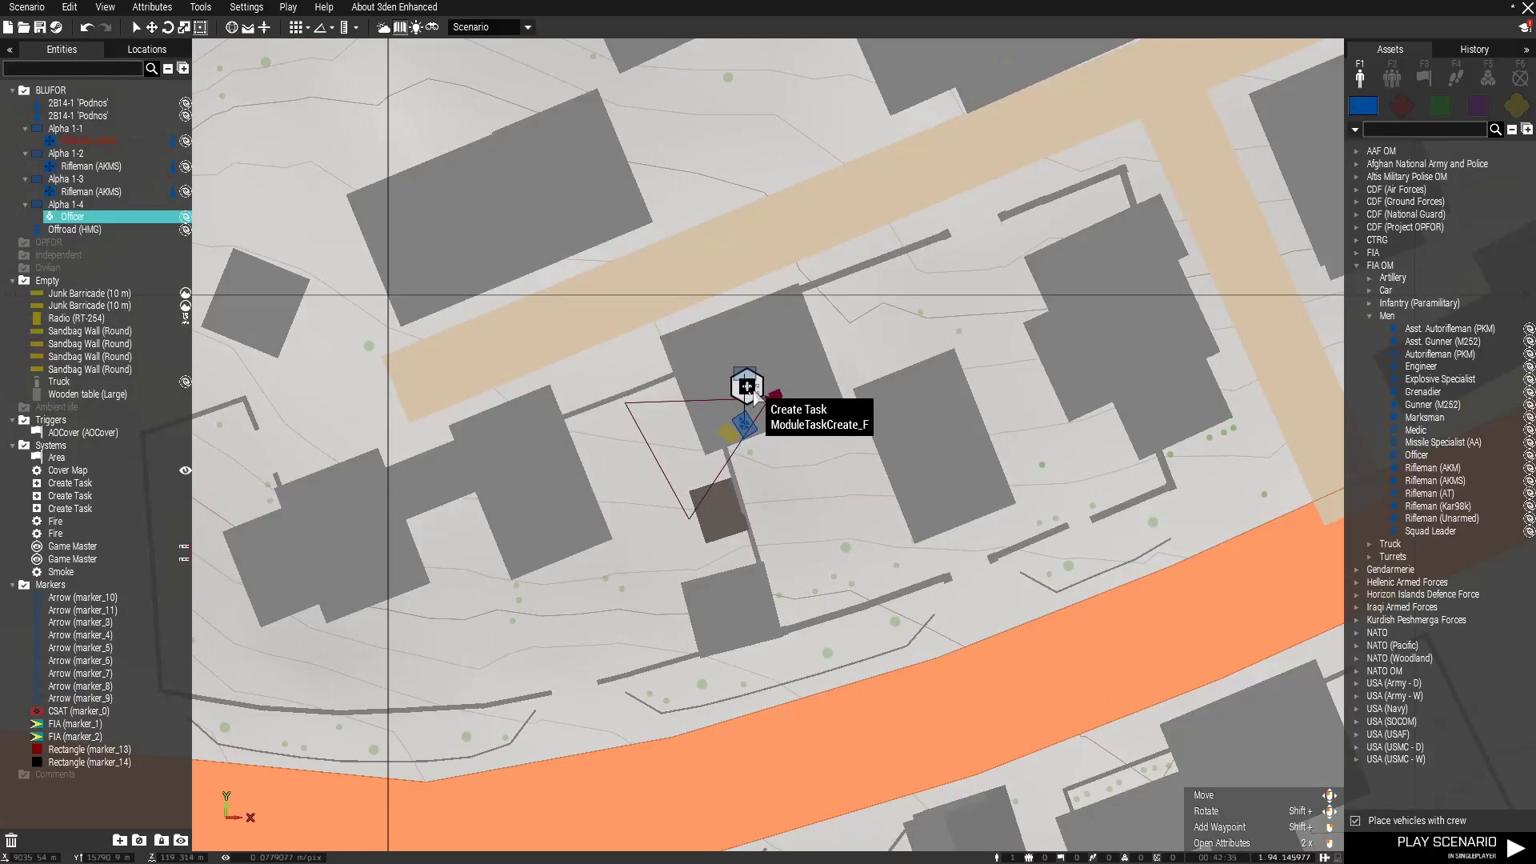
pyautogui.scroll(-6, 836, 474)
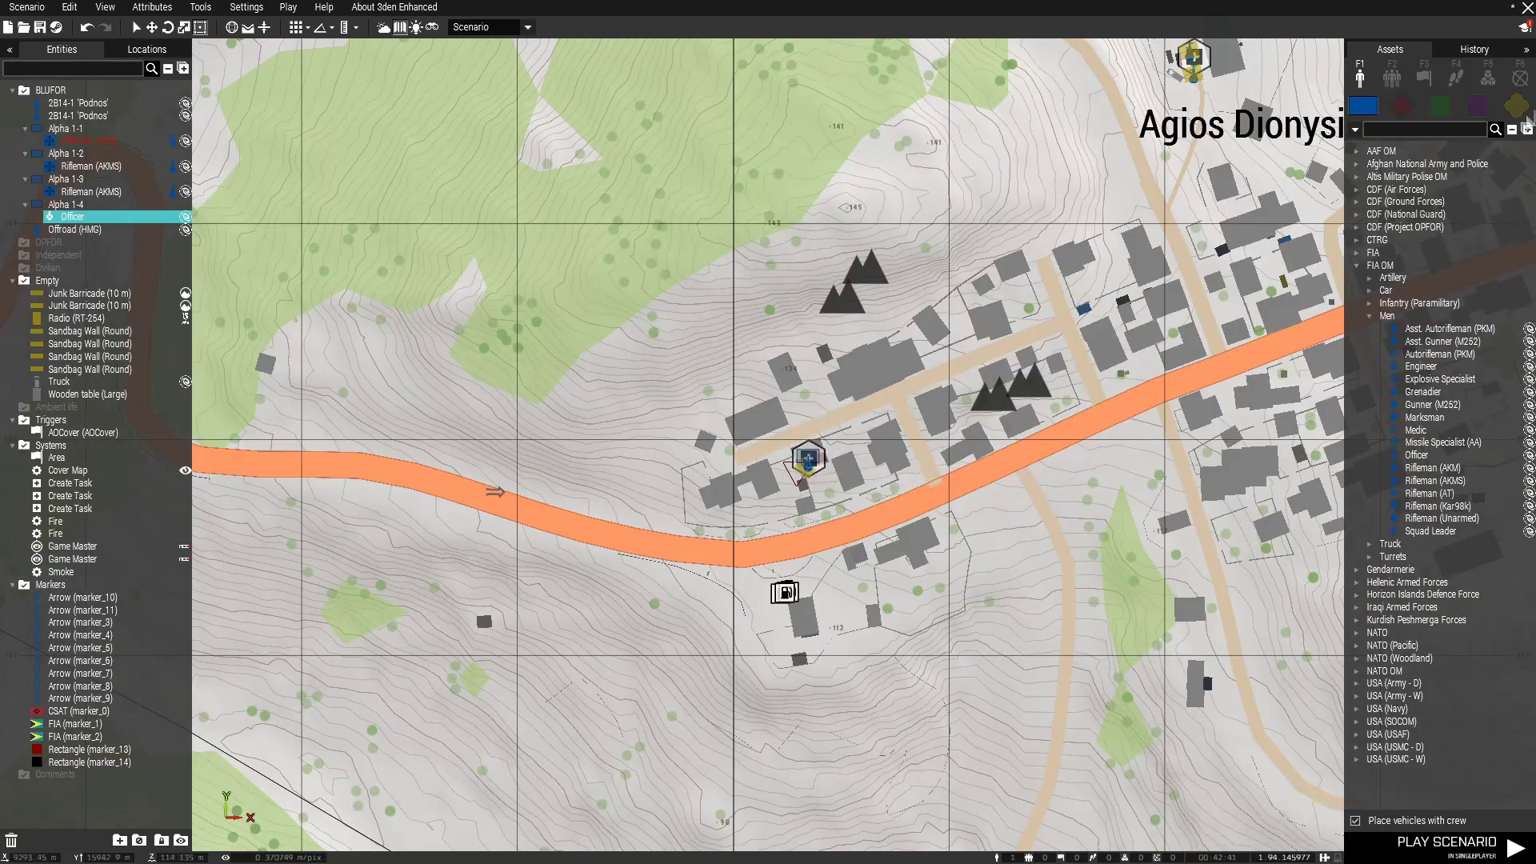
pyautogui.click(1520, 78)
pyautogui.click(1390, 152)
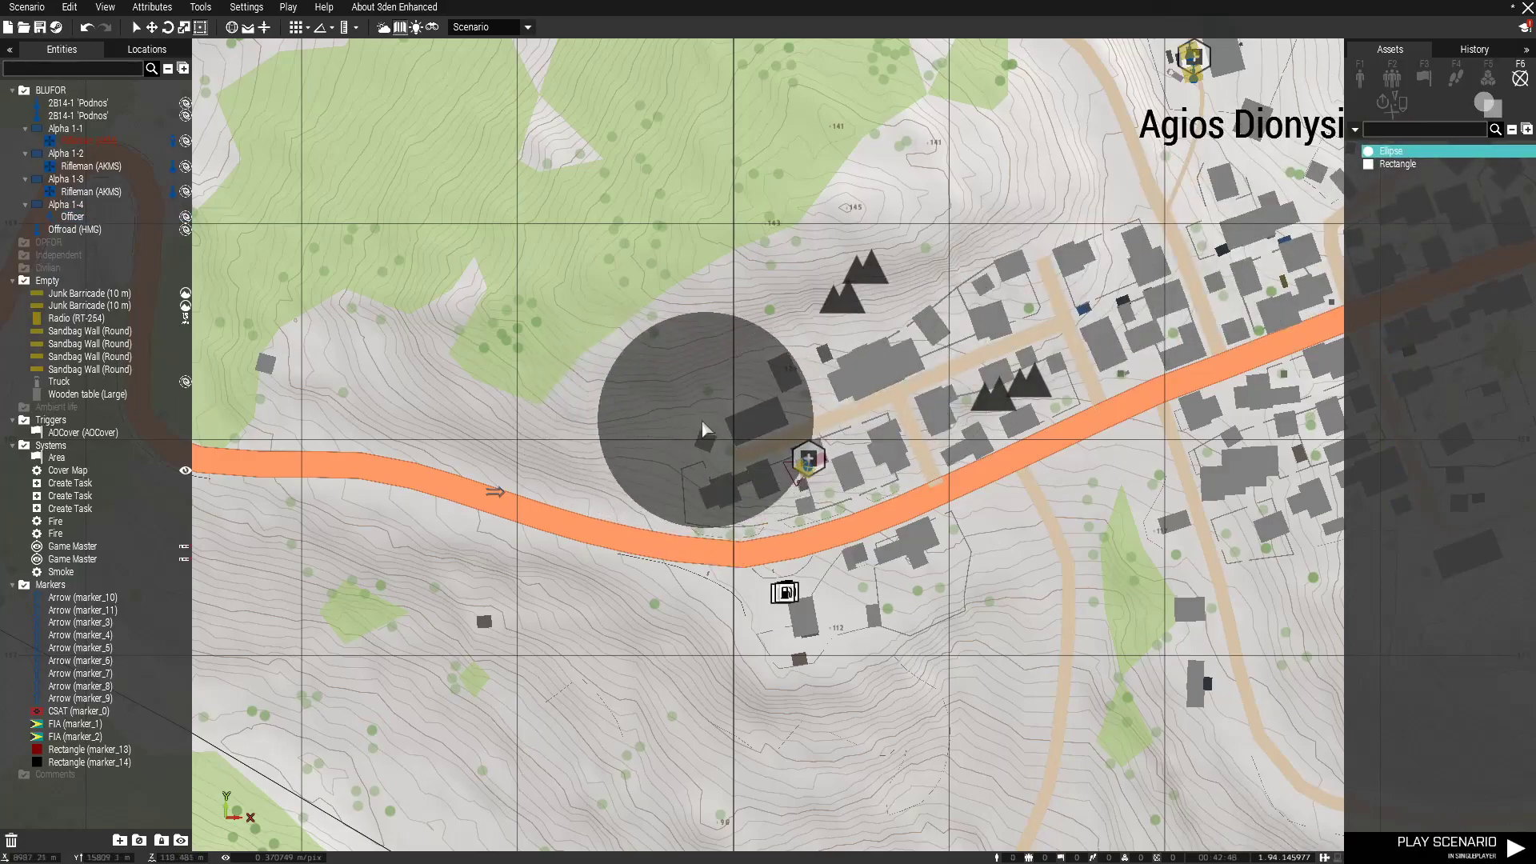
pyautogui.moveTo(850, 468)
pyautogui.mouseDown()
pyautogui.moveTo(943, 531)
pyautogui.moveTo(1063, 703)
pyautogui.moveTo(1153, 713)
pyautogui.mouseUp()
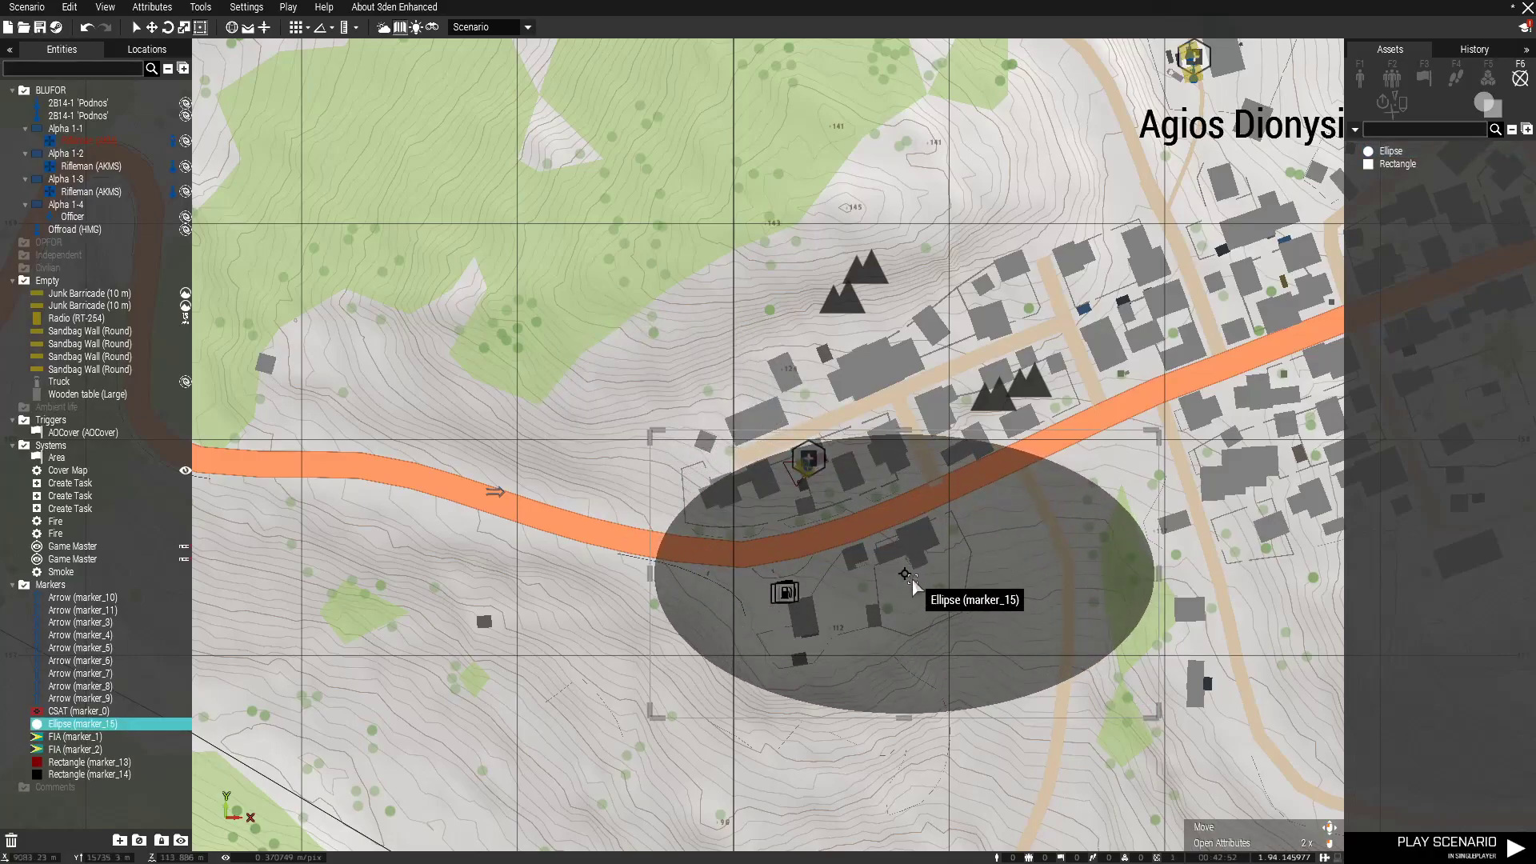
pyautogui.moveTo(904, 592)
pyautogui.mouseDown()
pyautogui.moveTo(863, 472)
pyautogui.moveTo(842, 472)
pyautogui.moveTo(885, 538)
pyautogui.mouseUp()
pyautogui.moveTo(857, 465); pyautogui.dragTo(872, 478)
# - Set the ellipse marker's brush to Grid diagonal and its colour to BLUFOR
pyautogui.doubleClick(870, 475)
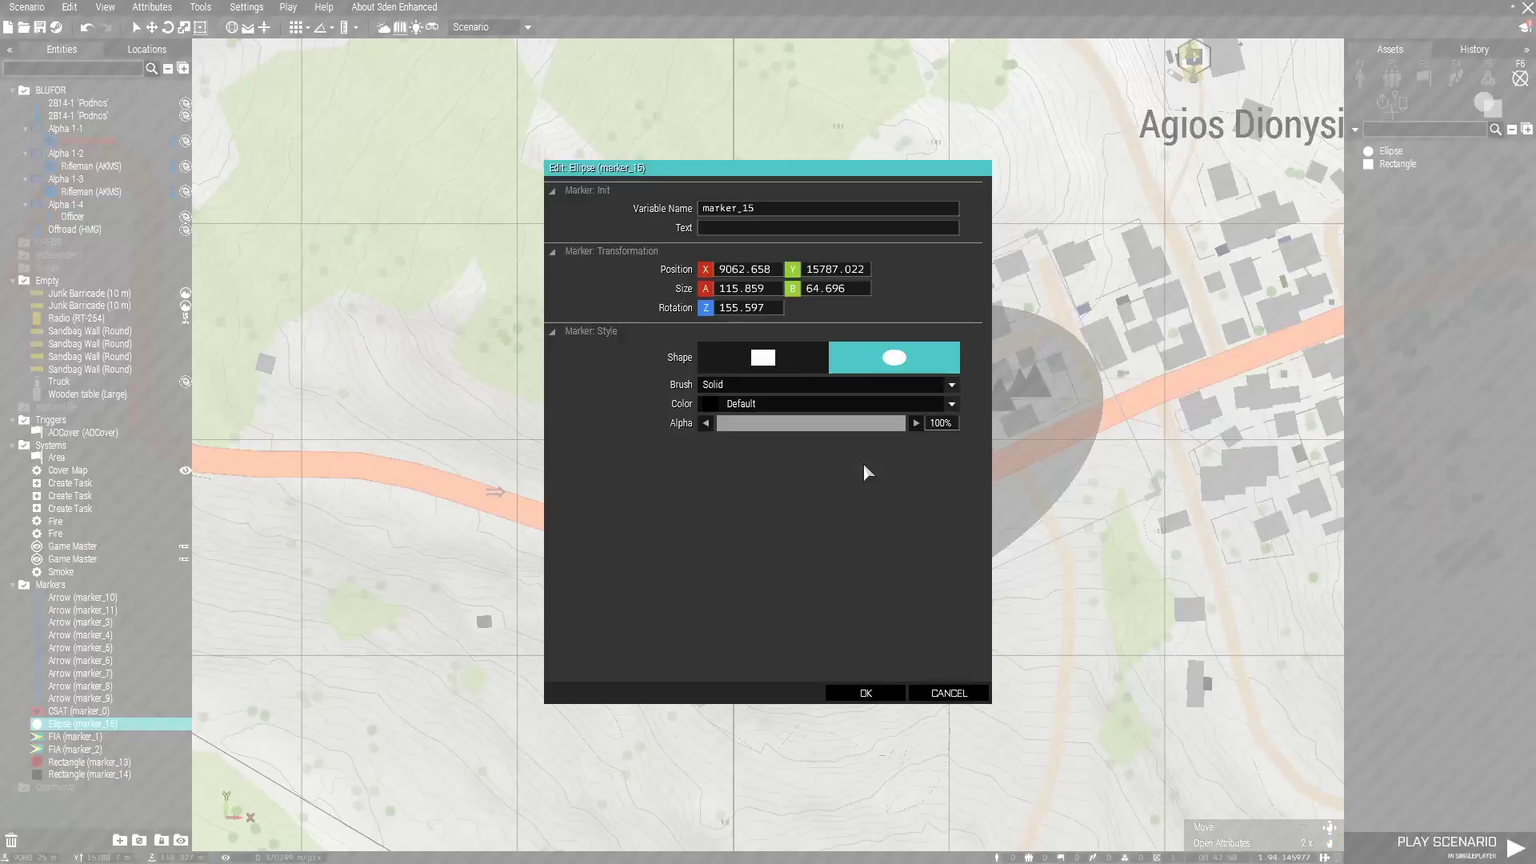
pyautogui.click(751, 389)
pyautogui.click(763, 526)
pyautogui.click(751, 406)
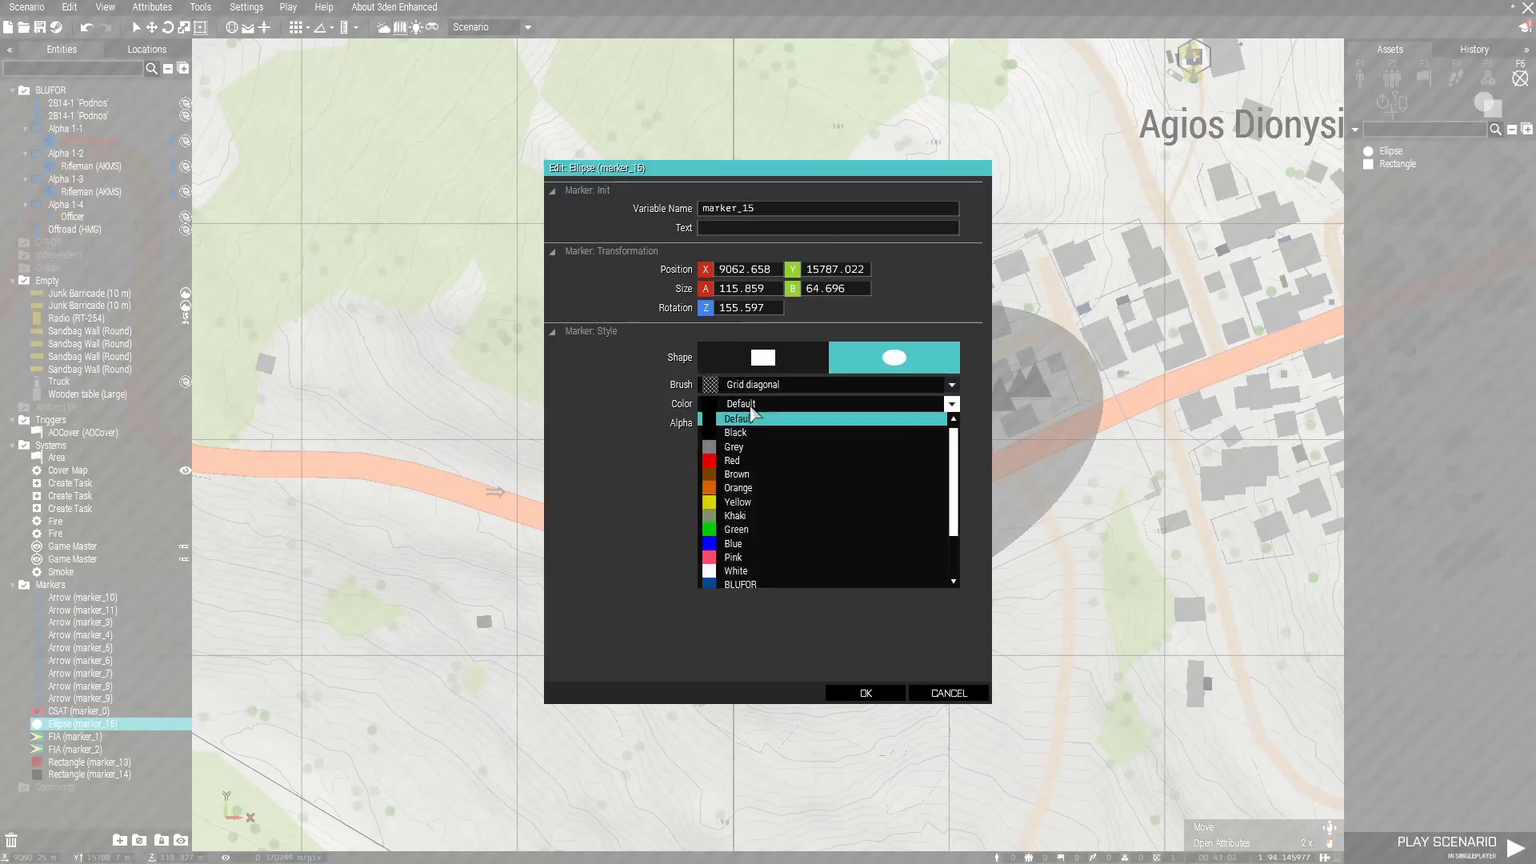
pyautogui.scroll(-3, 768, 512)
pyautogui.click(752, 543)
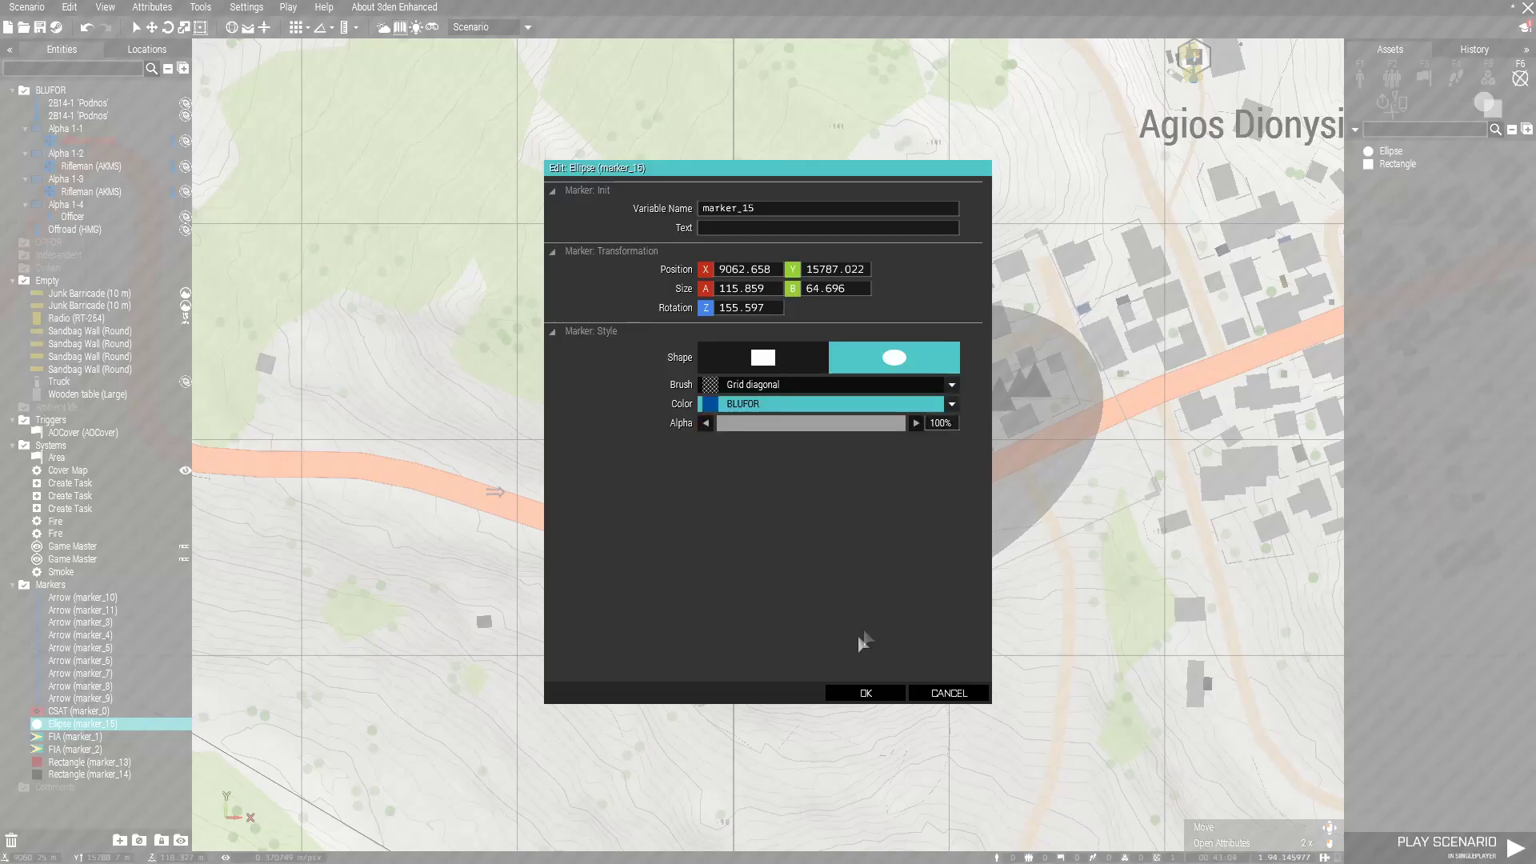
pyautogui.click(866, 693)
# - Duplicate the hatched BLUFOR ellipse marker directly on top of the original at its centre point
pyautogui.scroll(5, 880, 504)
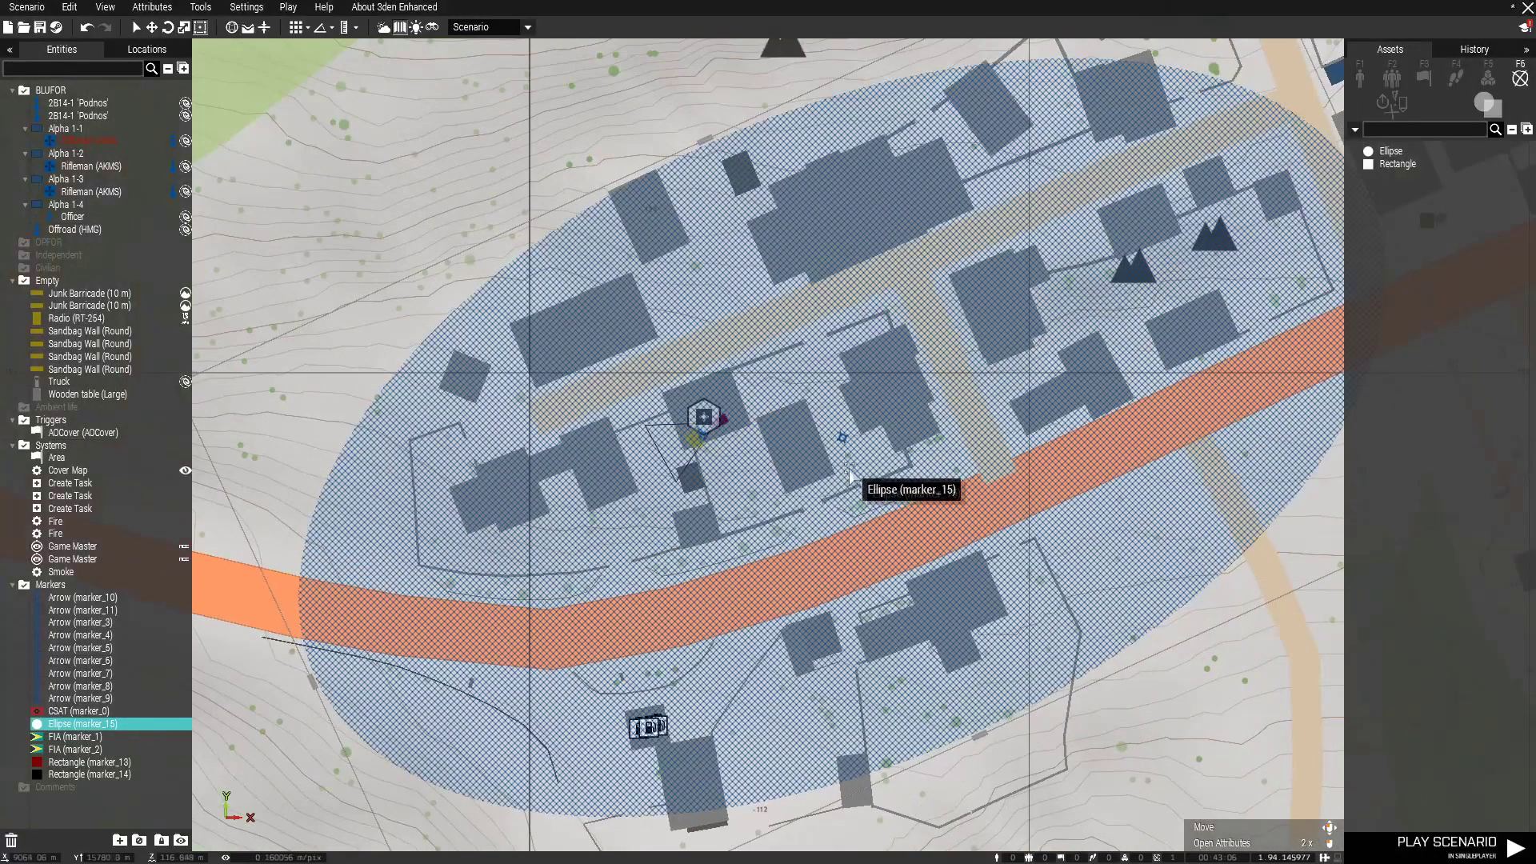
pyautogui.scroll(8, 840, 449)
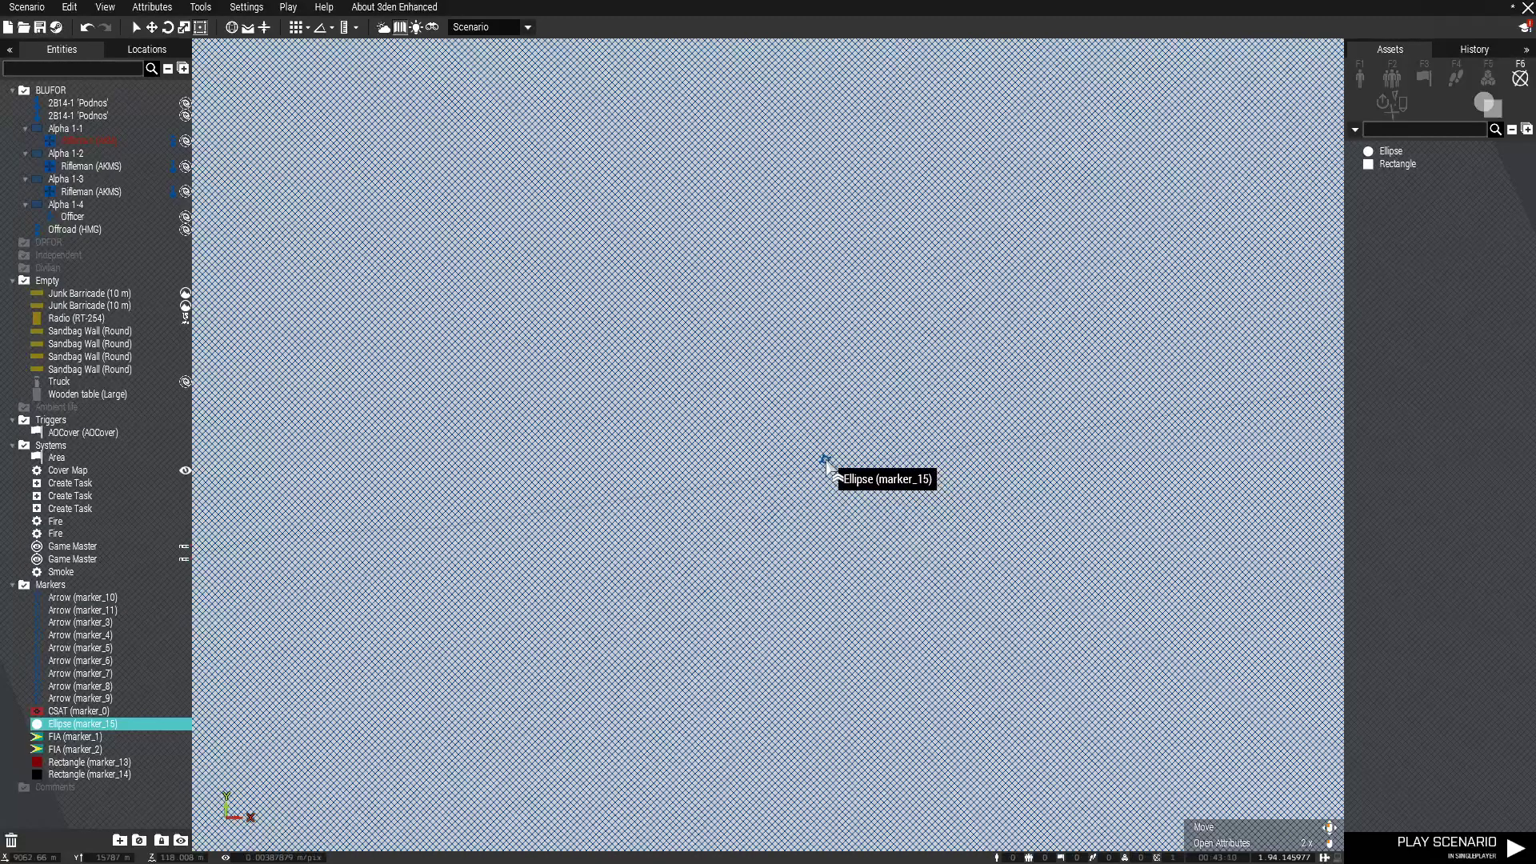
pyautogui.hotkey('ctrl', 'c')
pyautogui.hotkey('ctrl', 'v')
# - Give the duplicate ellipse marker the Border brush and the colour Black
pyautogui.doubleClick(825, 463)
pyautogui.click(758, 390)
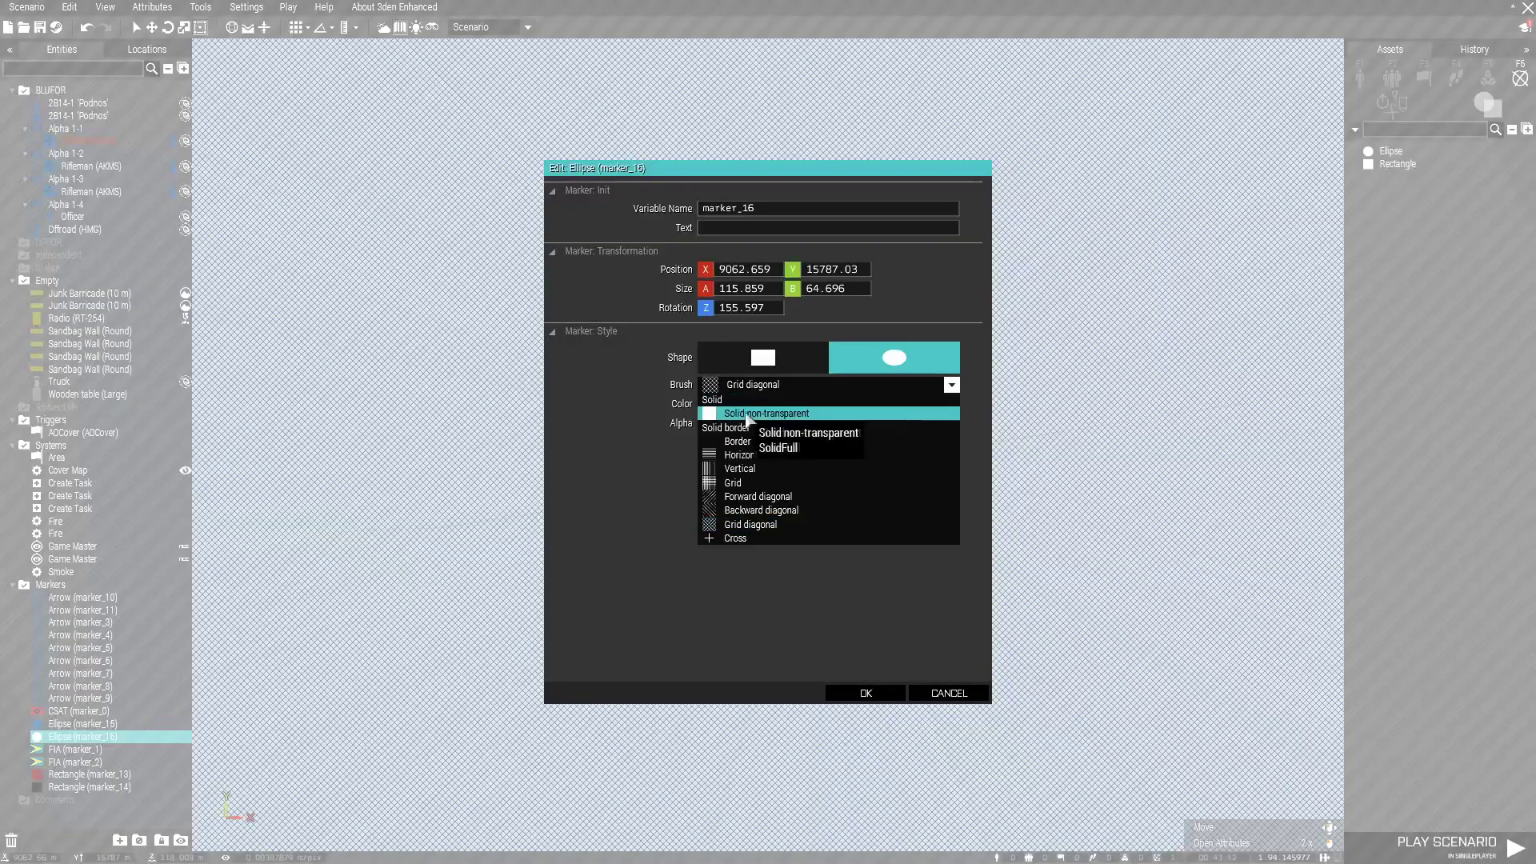
pyautogui.click(744, 449)
pyautogui.click(754, 405)
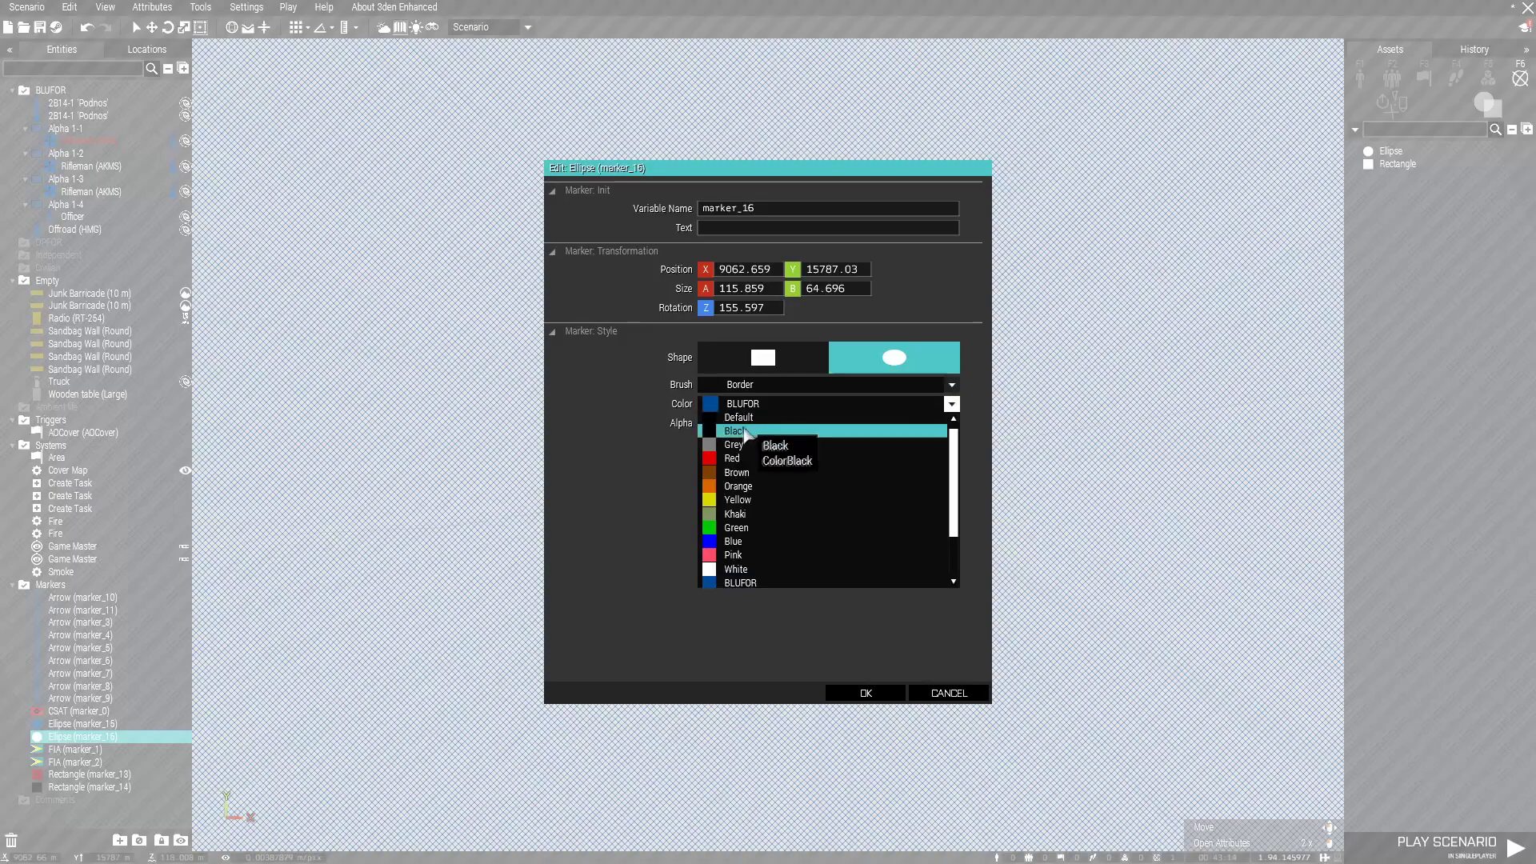
pyautogui.click(734, 431)
pyautogui.click(866, 693)
pyautogui.scroll(-3, 688, 528)
pyautogui.scroll(-5, 688, 528)
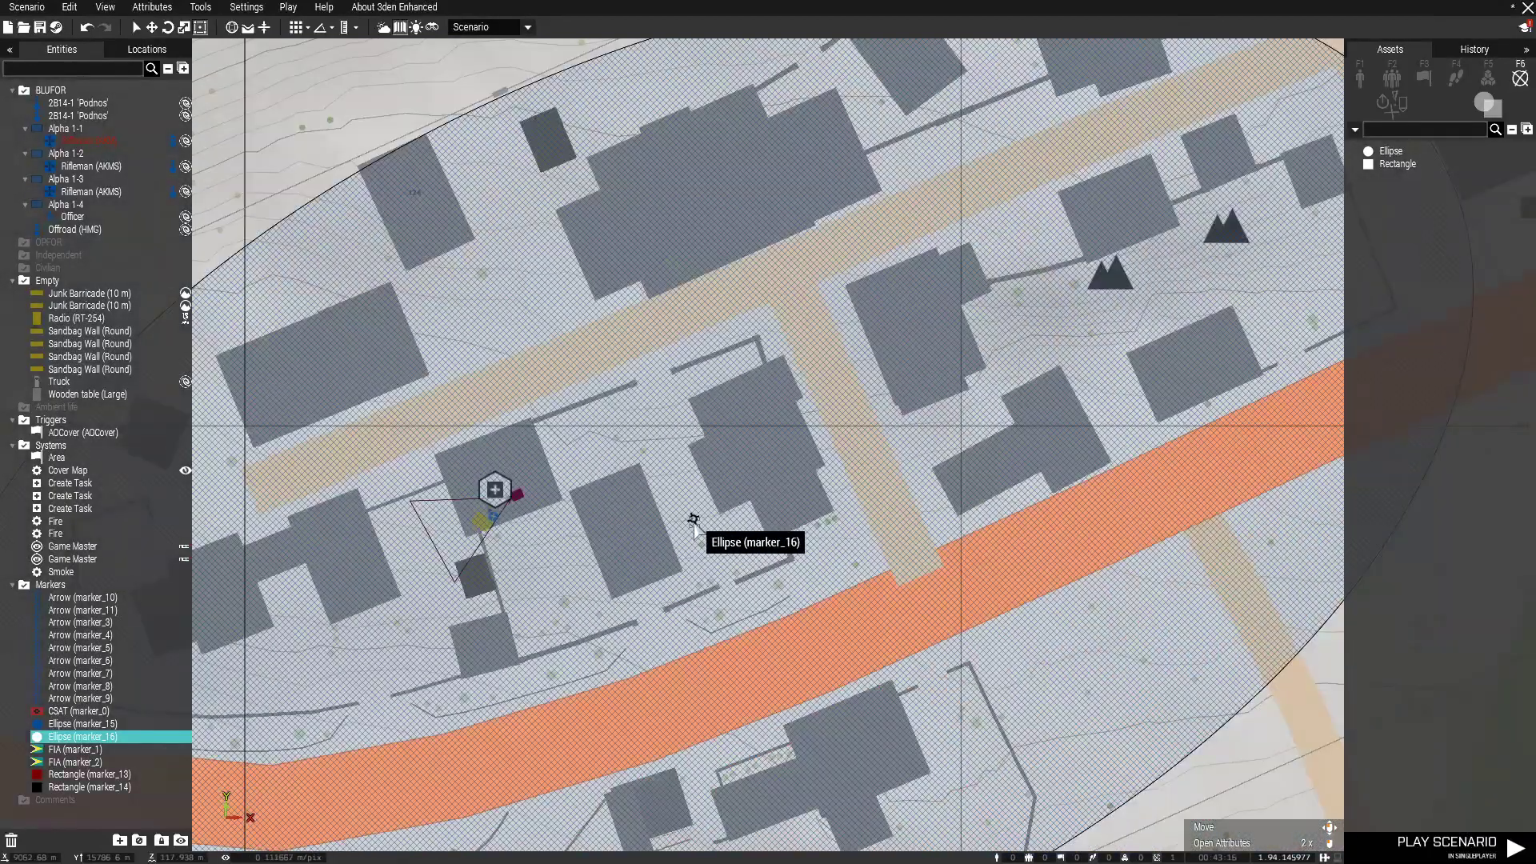
pyautogui.click(775, 679)
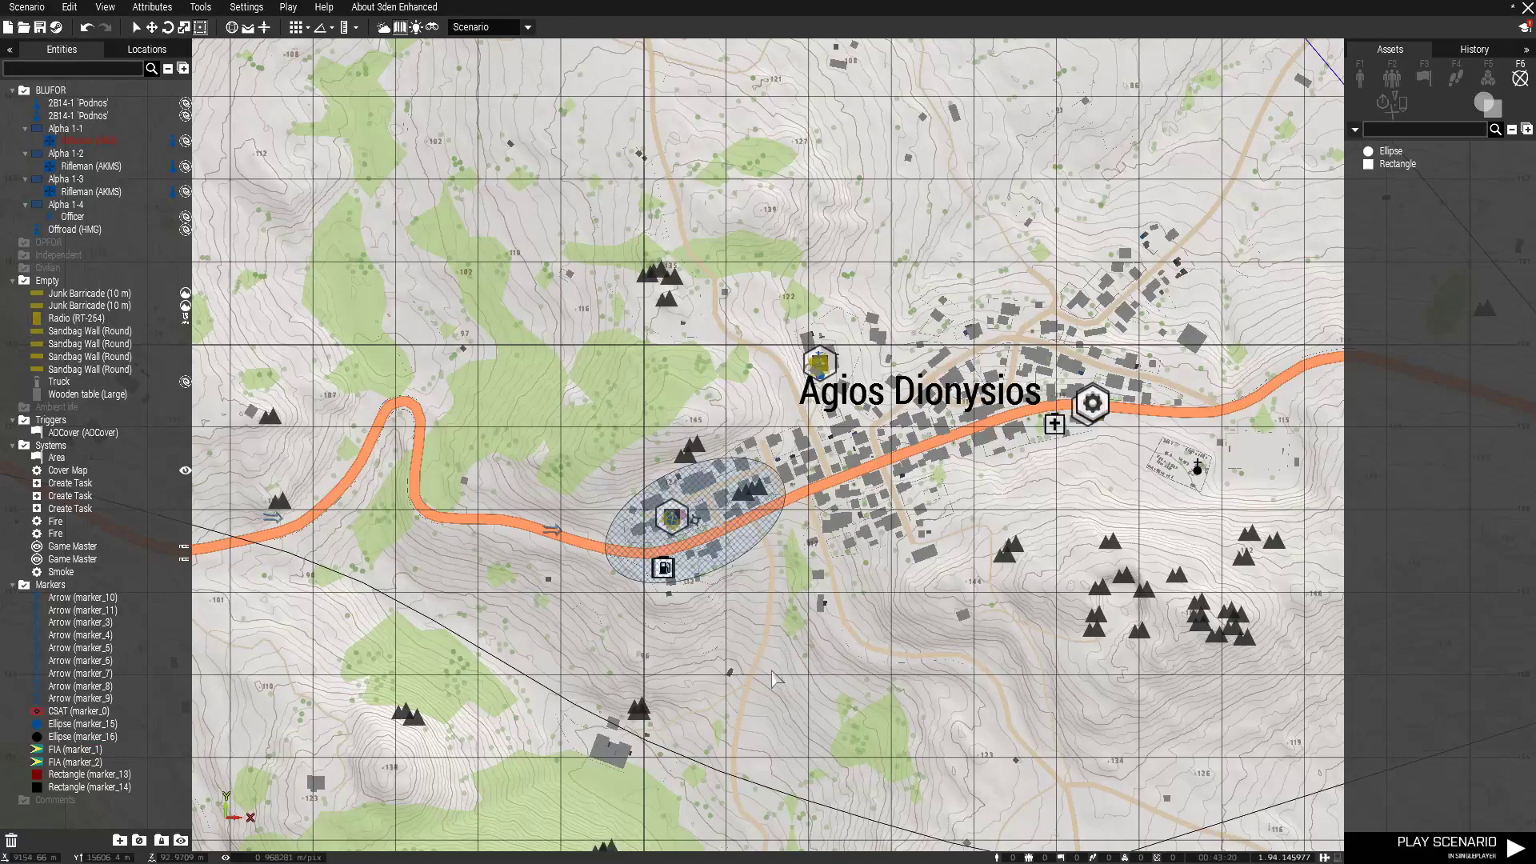
# - Review the Kill The Commander task's settings, and examine the overall map layout and the fire modules at the roadblock
pyautogui.scroll(8, 672, 516)
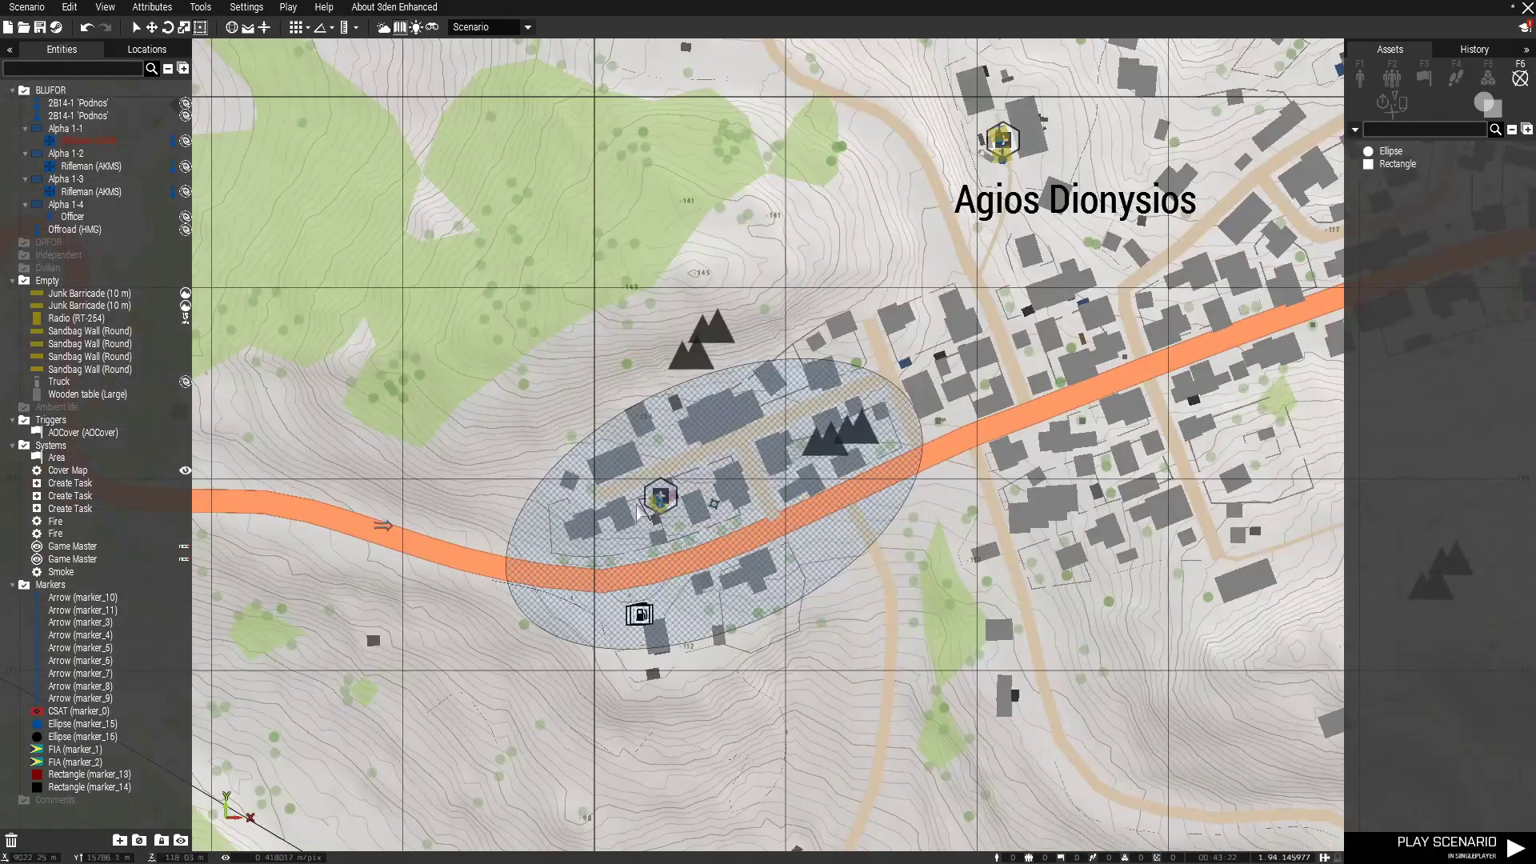
pyautogui.doubleClick(708, 492)
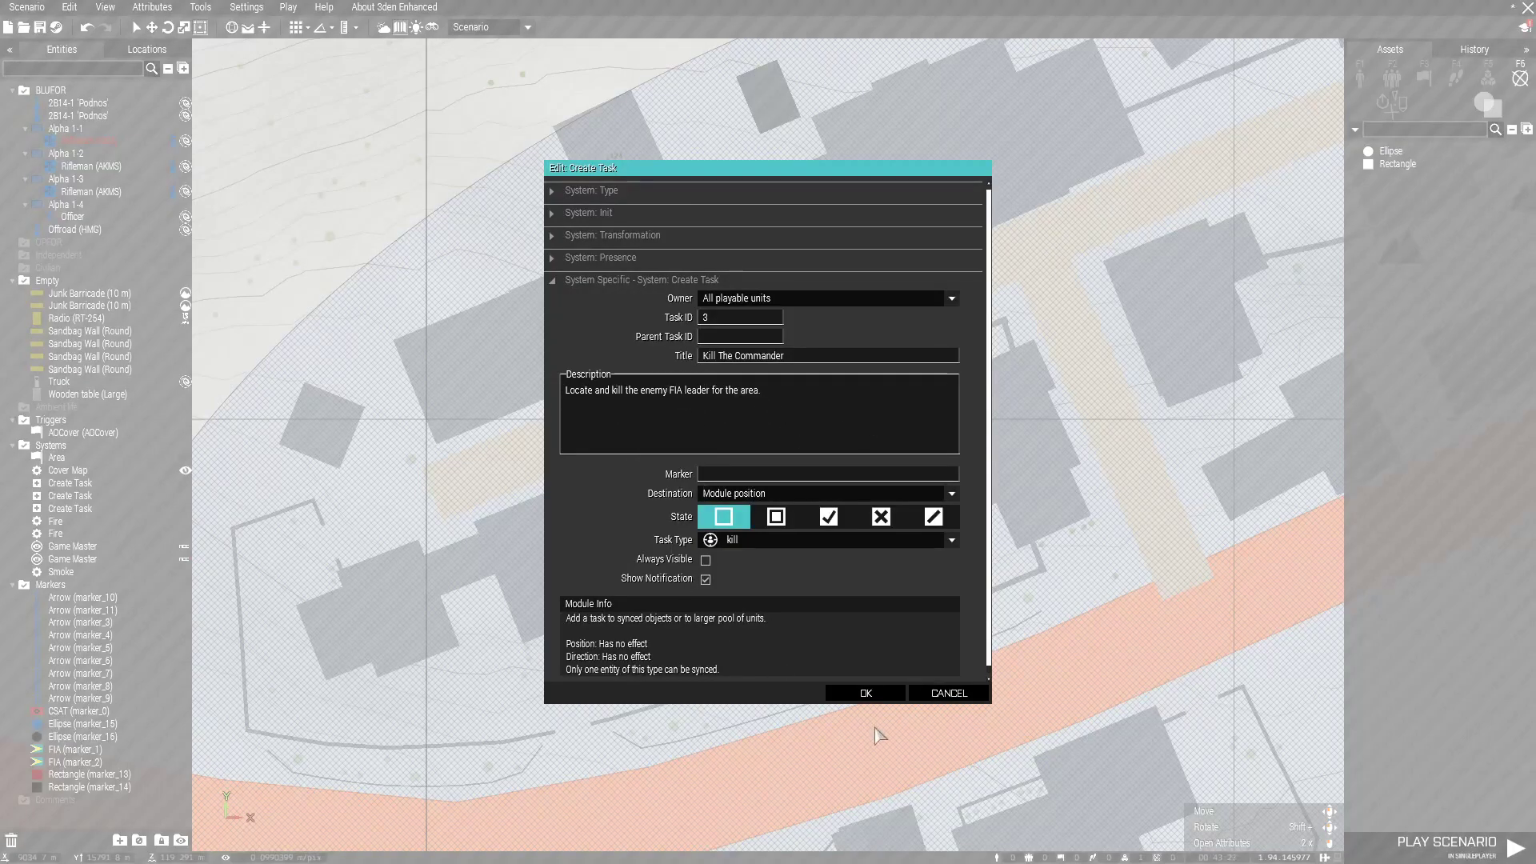
pyautogui.click(949, 693)
pyautogui.scroll(-8, 720, 512)
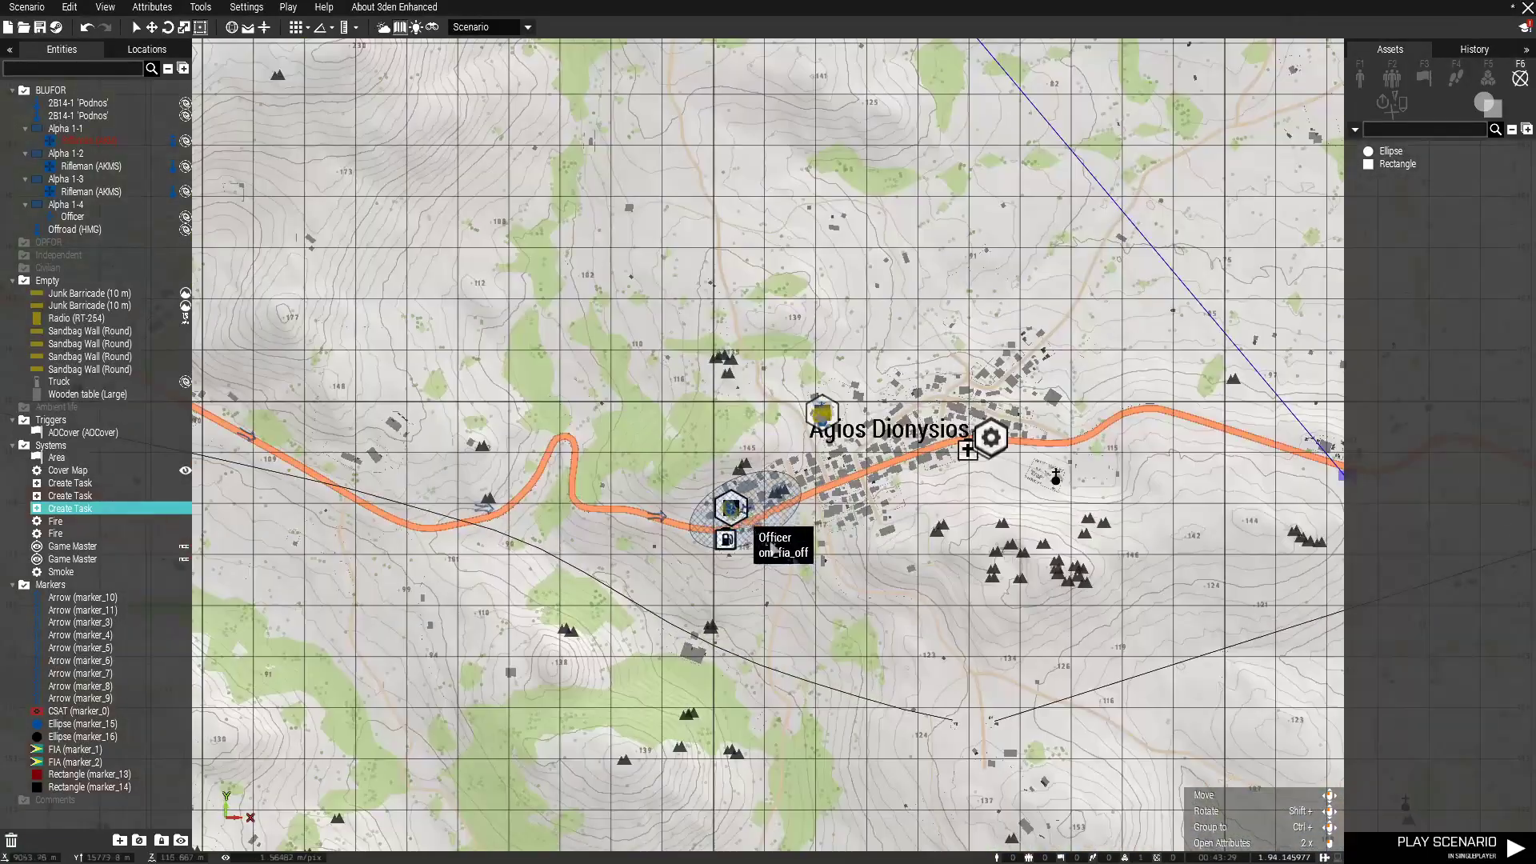
pyautogui.scroll(-5, 771, 548)
pyautogui.scroll(-2, 752, 569)
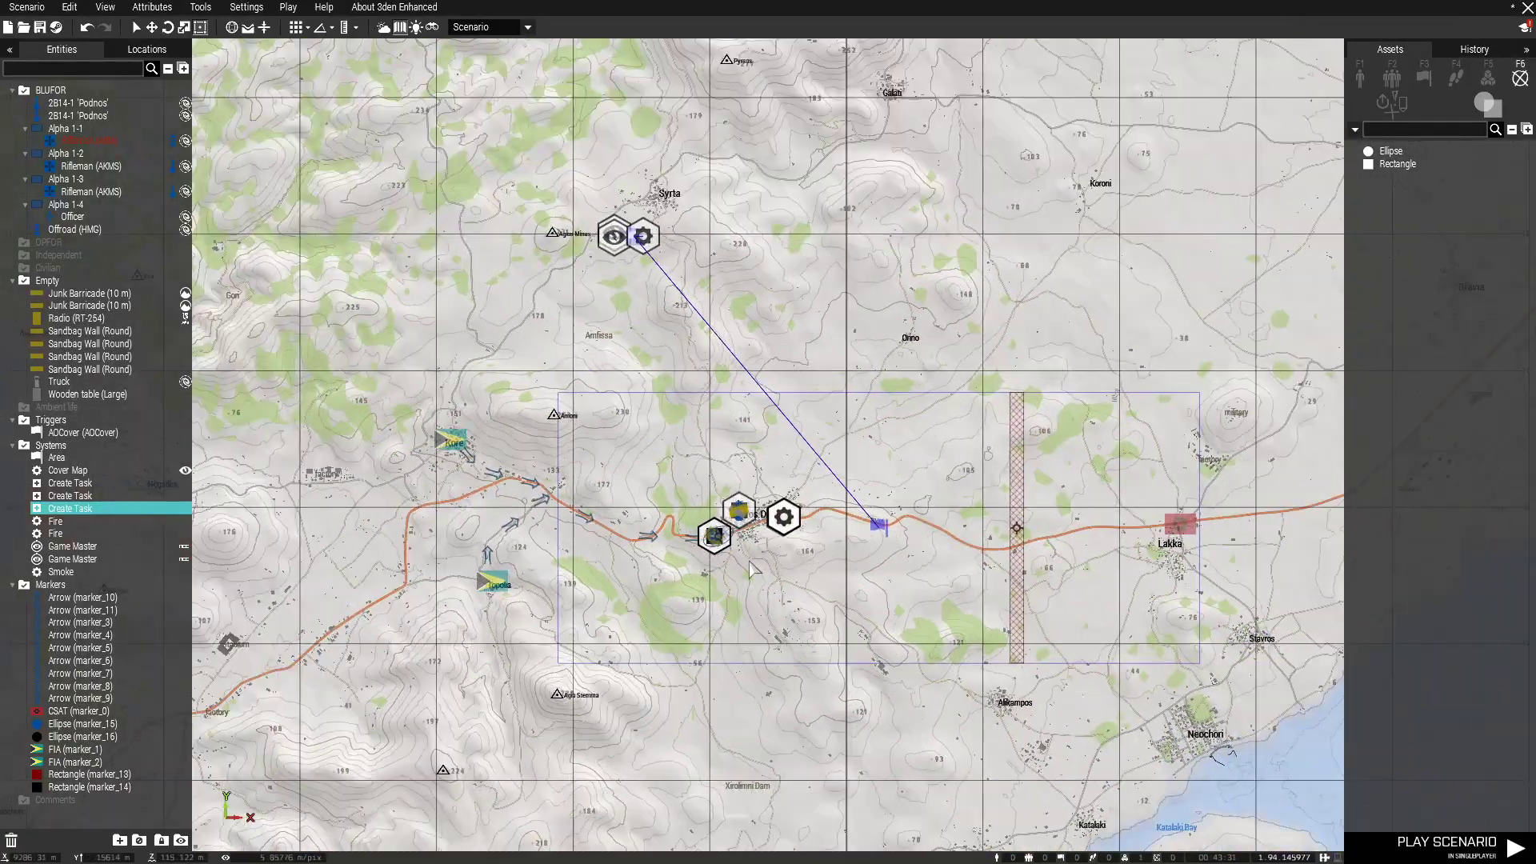
pyautogui.scroll(3, 753, 568)
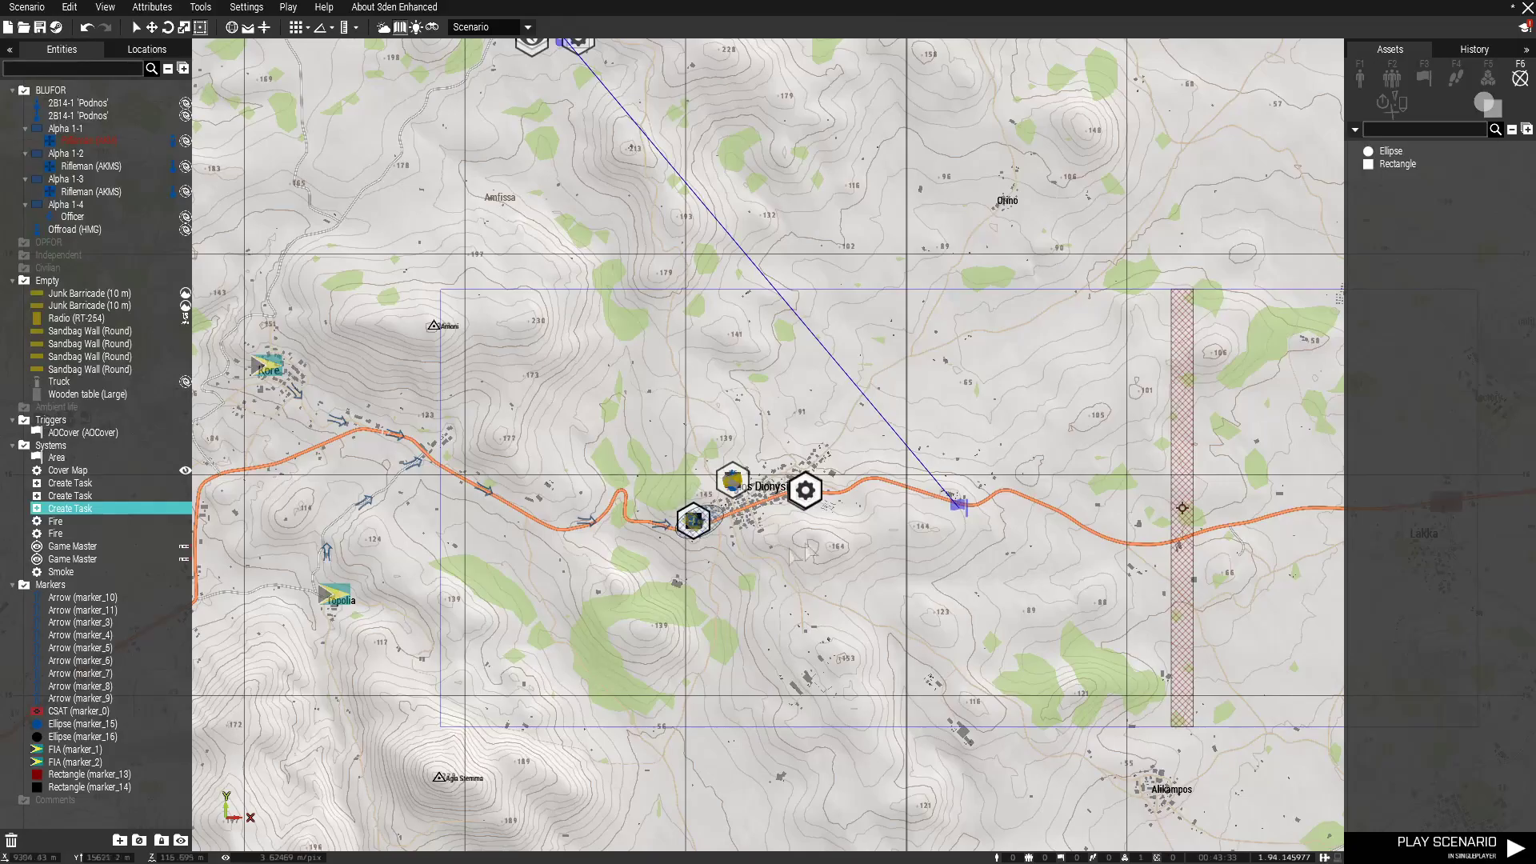
pyautogui.scroll(10, 793, 552)
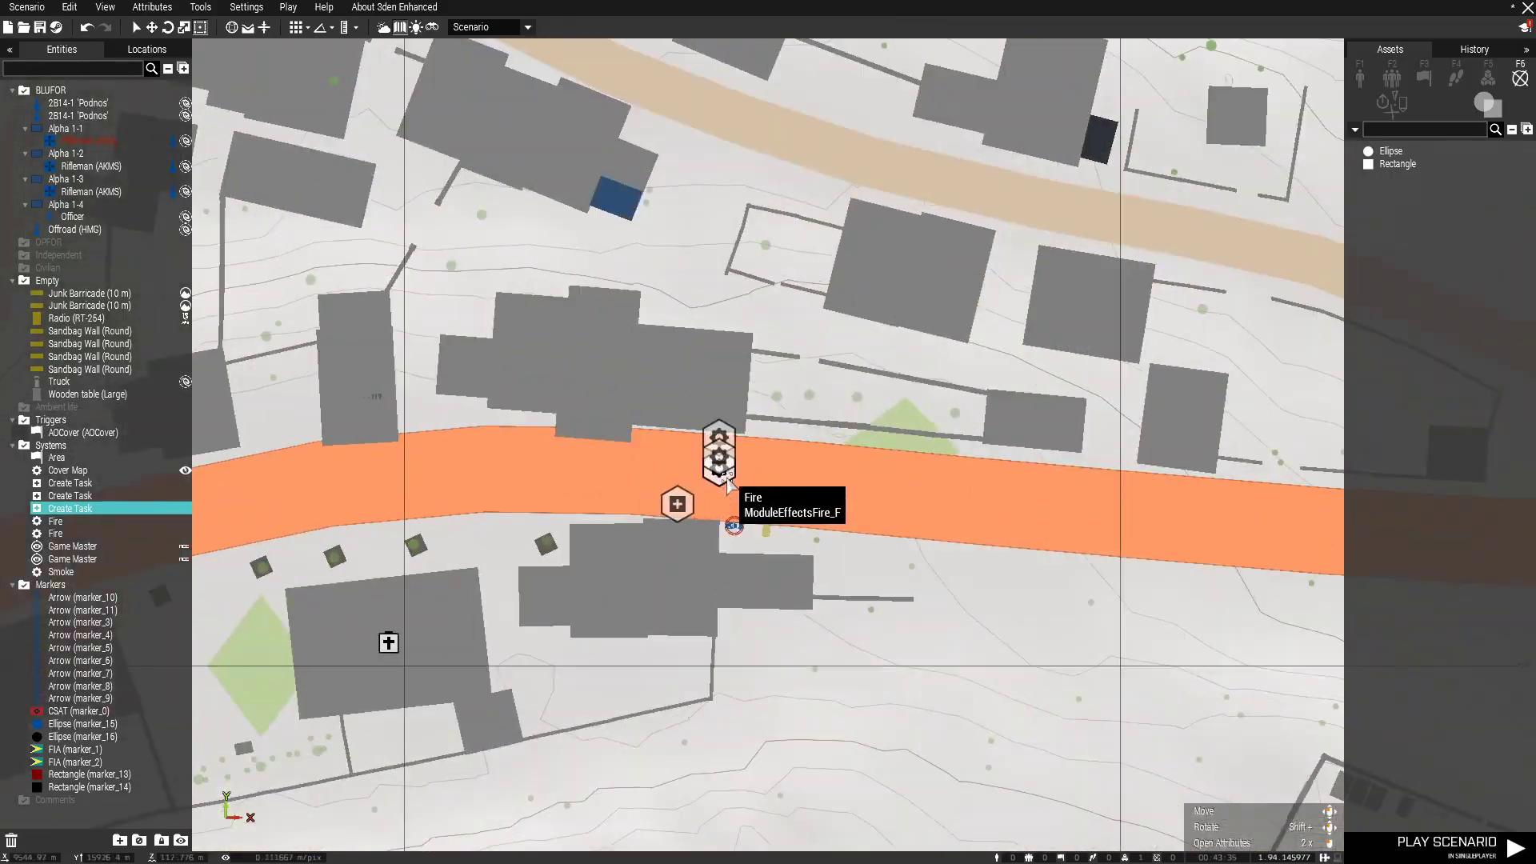
pyautogui.scroll(5, 729, 480)
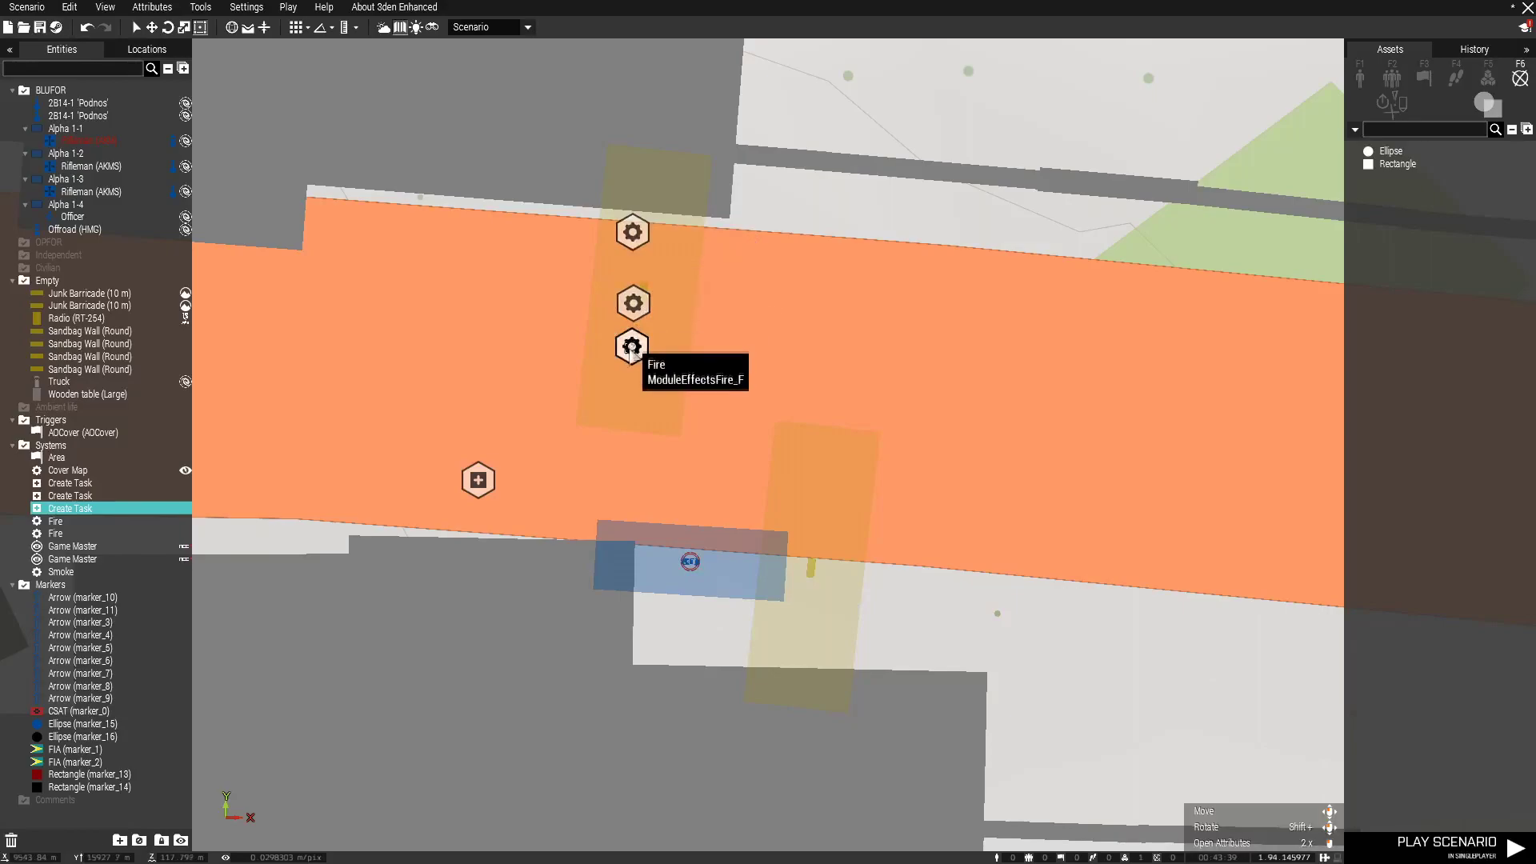
# - Play the scenario and inspect the barricades, smoke and surrounding street from the Offroad (HMG) gun position
pyautogui.click(1430, 854)
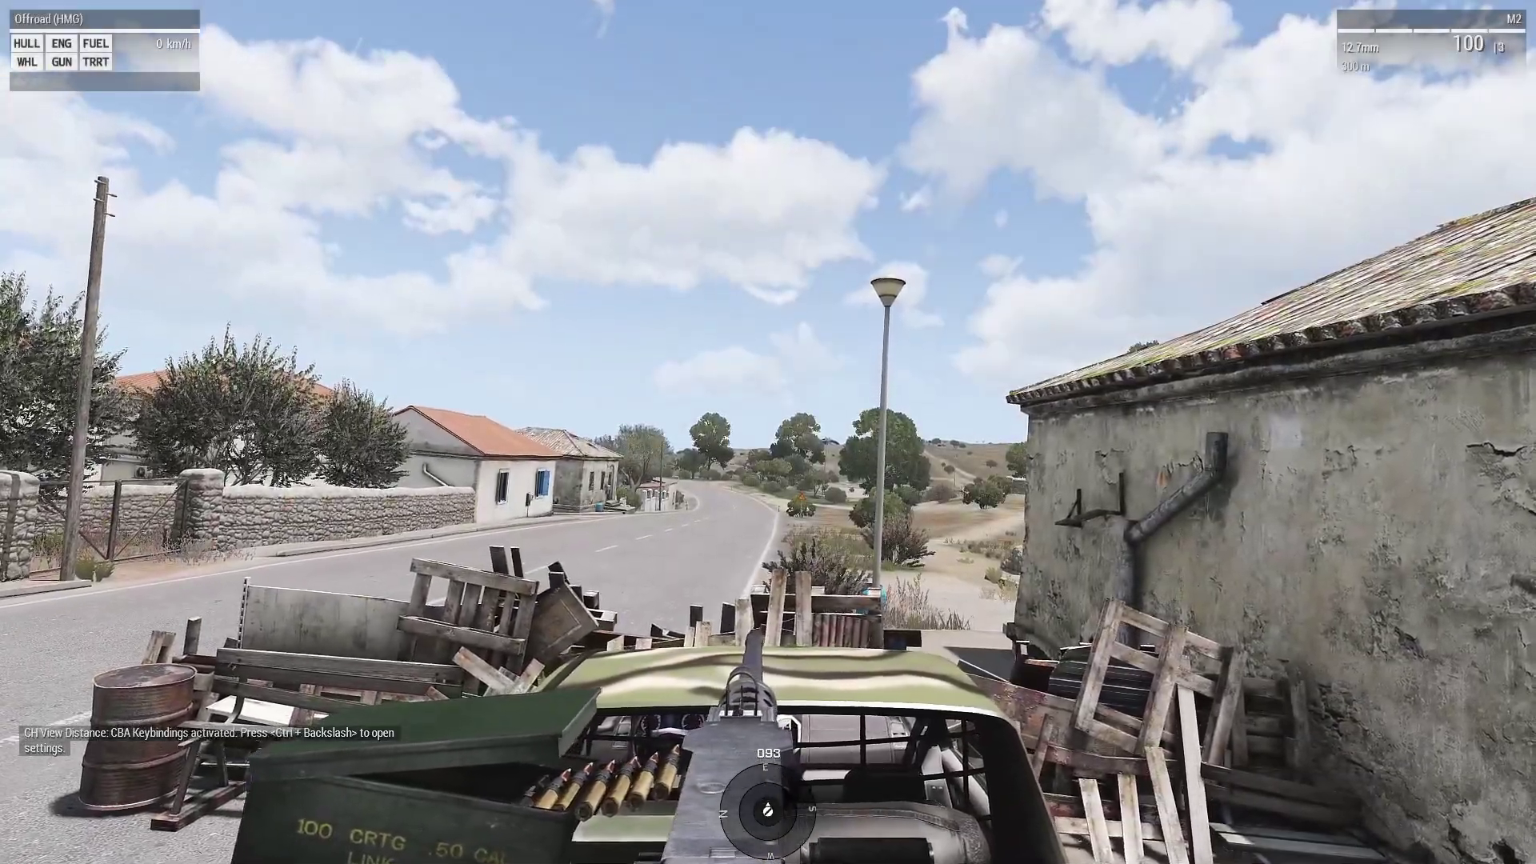
pyautogui.moveTo(768, 432)
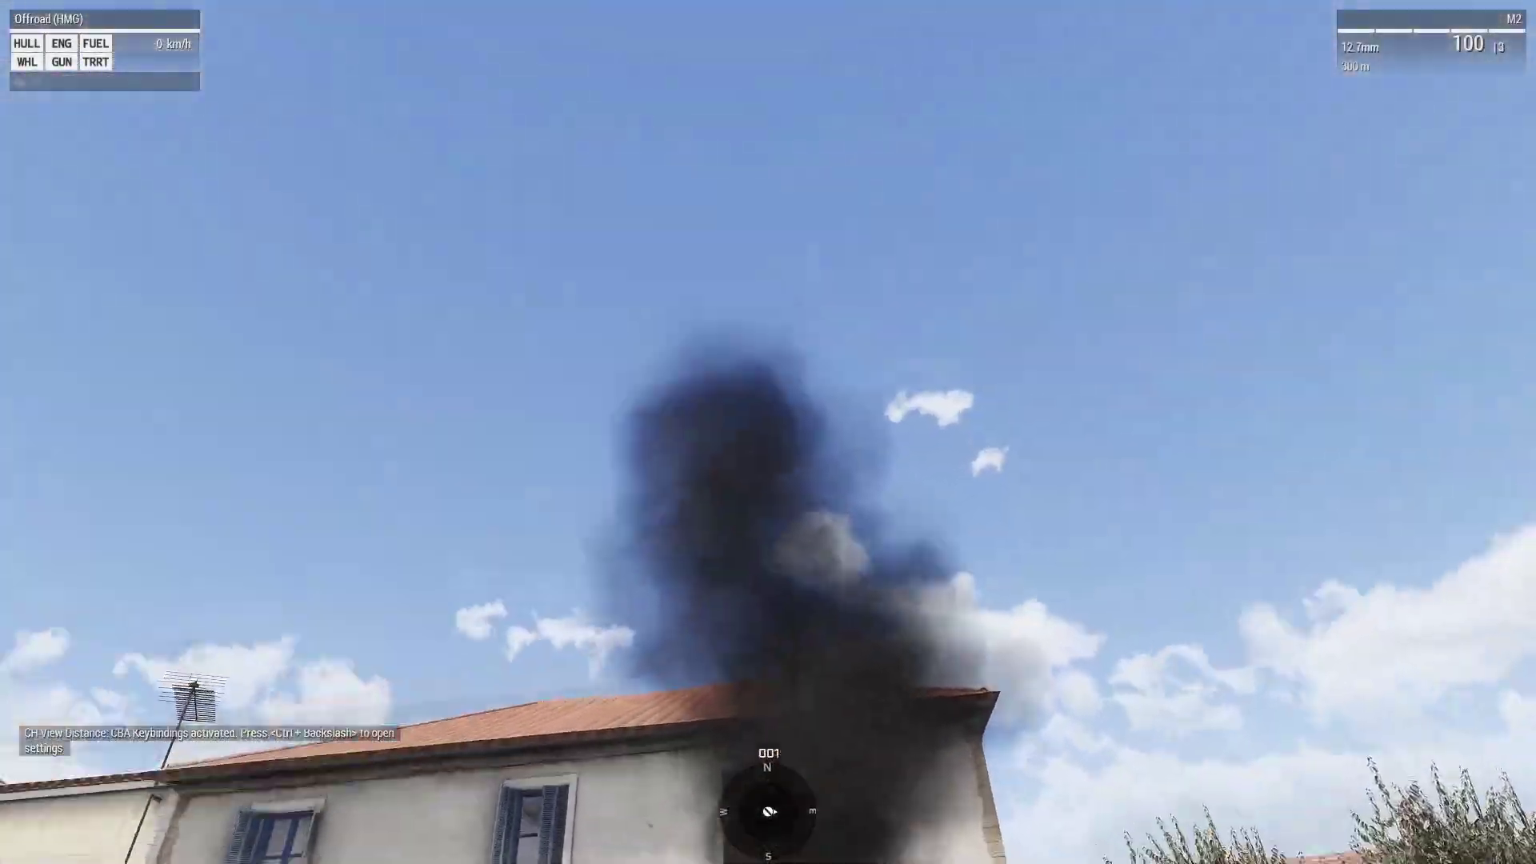
pyautogui.press('KP_Add')
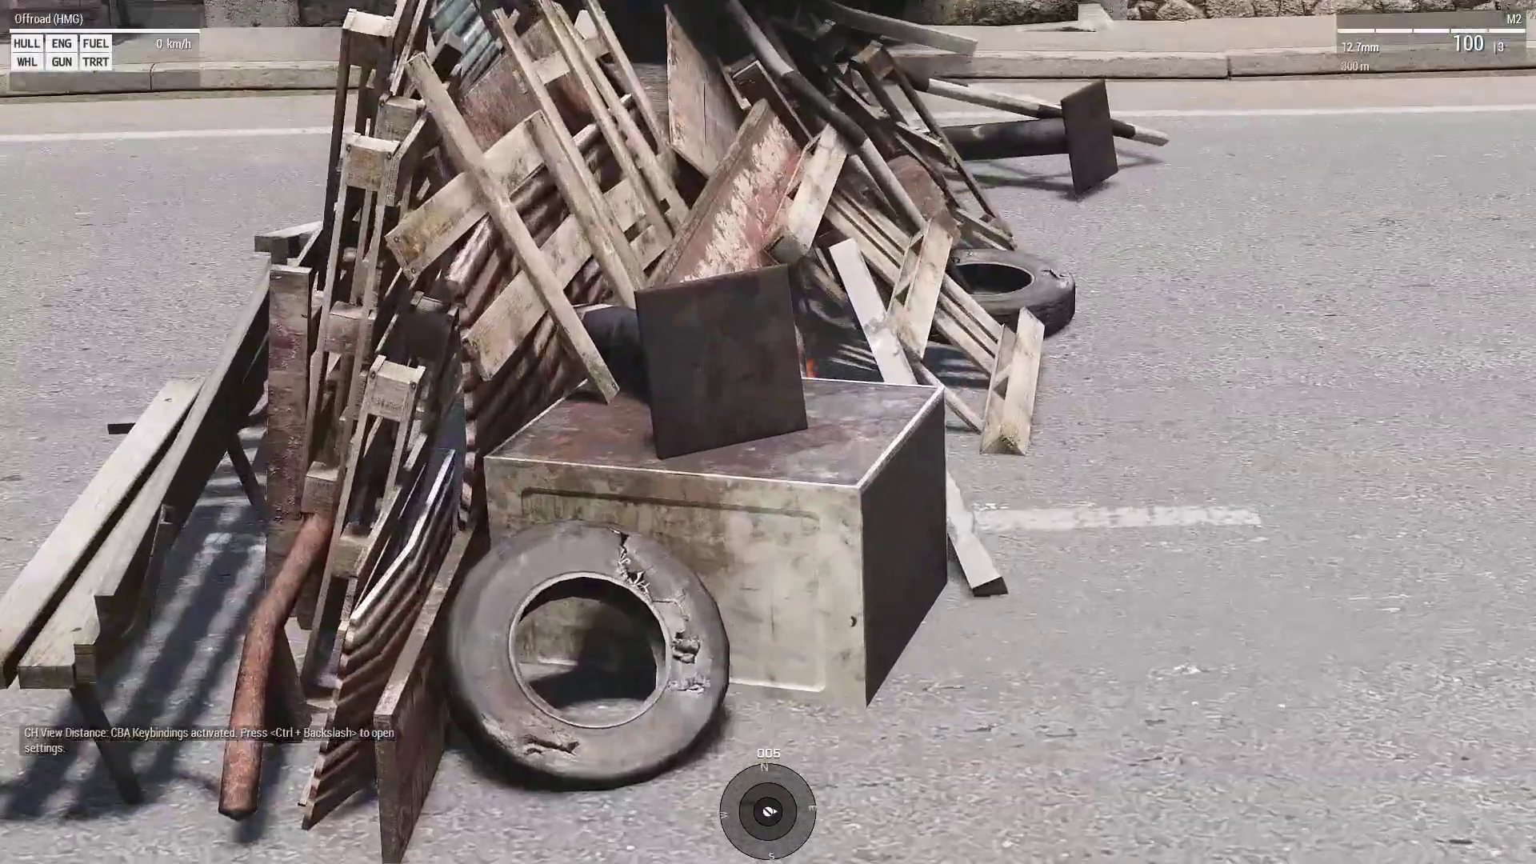
pyautogui.press('KP_Subtract')
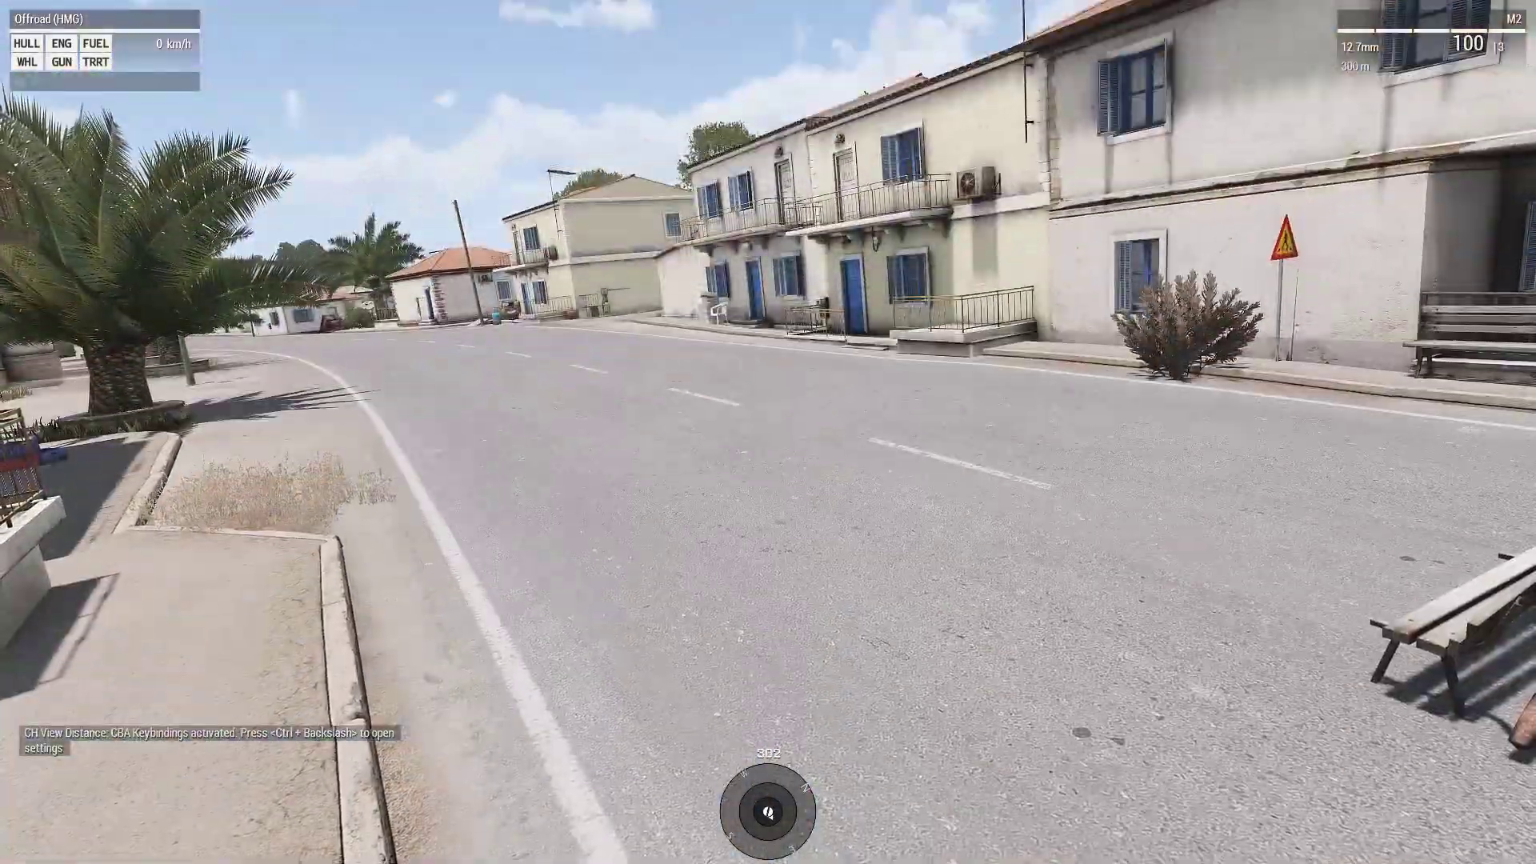
pyautogui.press('alt')
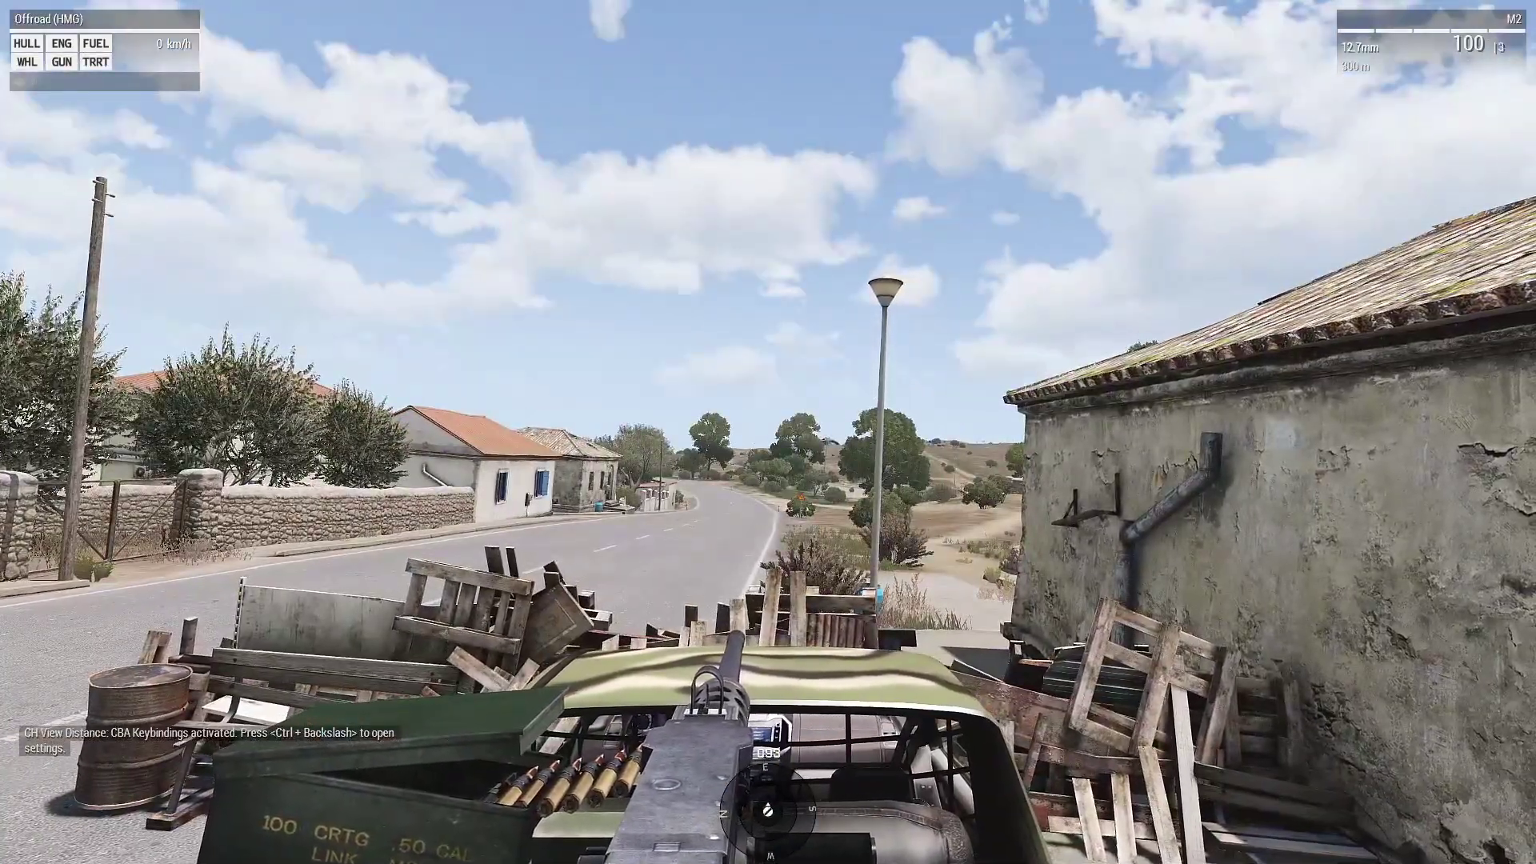